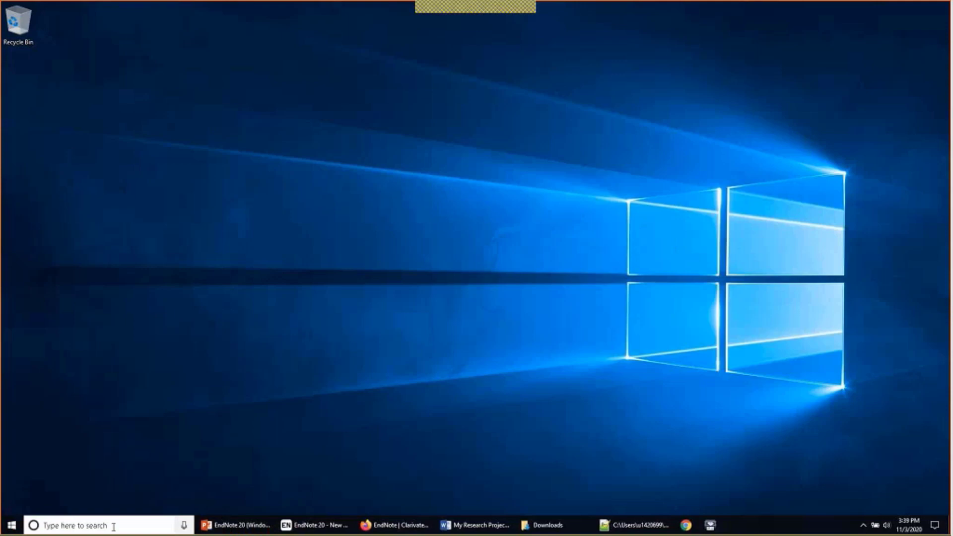
Step: Switch to Word to view the EndNote 20 commands in the research project document, and minimize the window
{"action": "left_click", "coordinate": [443, 522]}
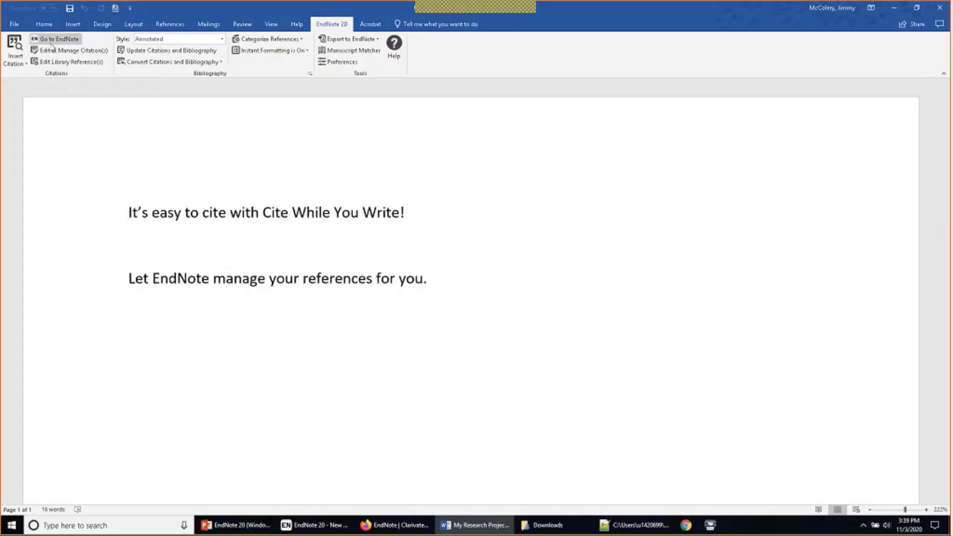
{"action": "left_click", "coordinate": [893, 8]}
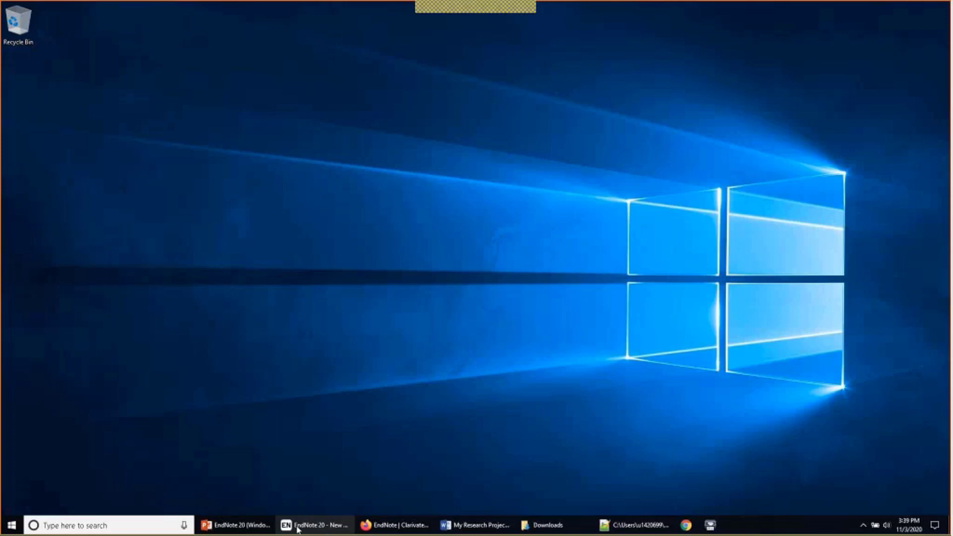
Step: Switch to EndNote 20 and start a new library, choosing the Documents > EndNote > Libraries folder as its location
{"action": "mouse_move", "coordinate": [298, 530]}
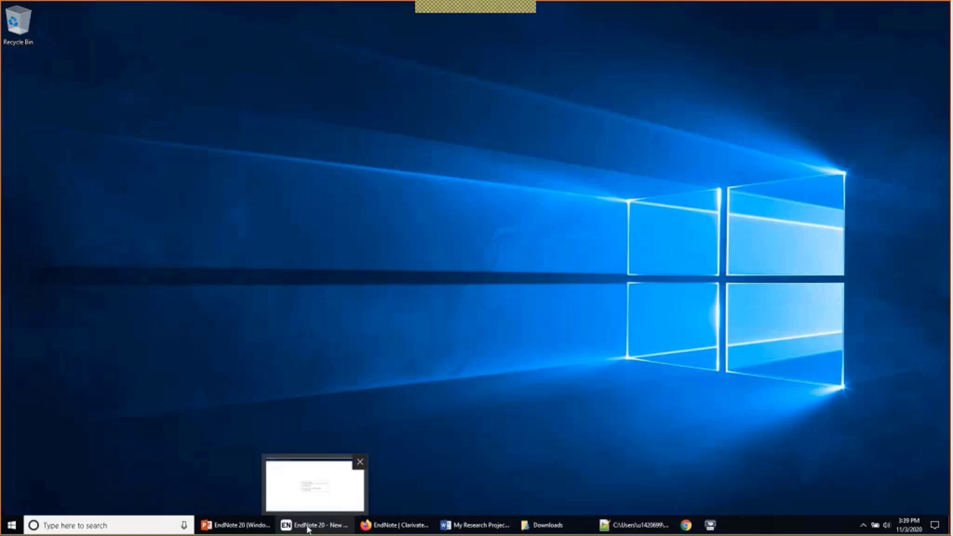
{"action": "left_click", "coordinate": [308, 528]}
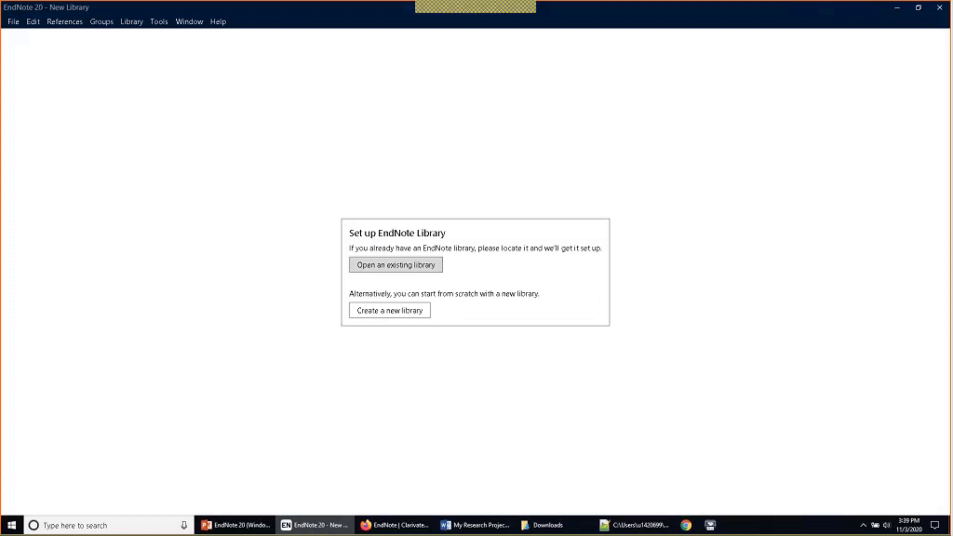
{"action": "left_click", "coordinate": [379, 311]}
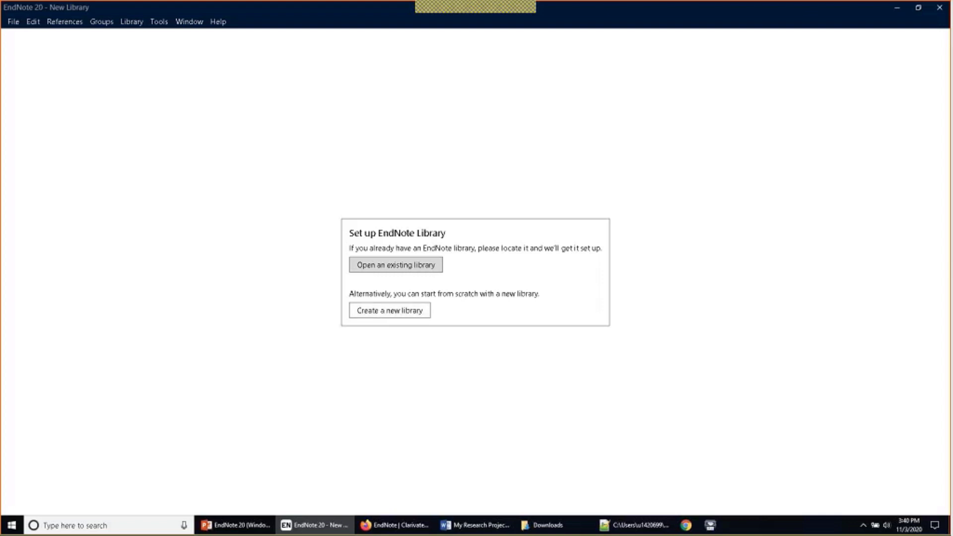
{"action": "left_click", "coordinate": [12, 22]}
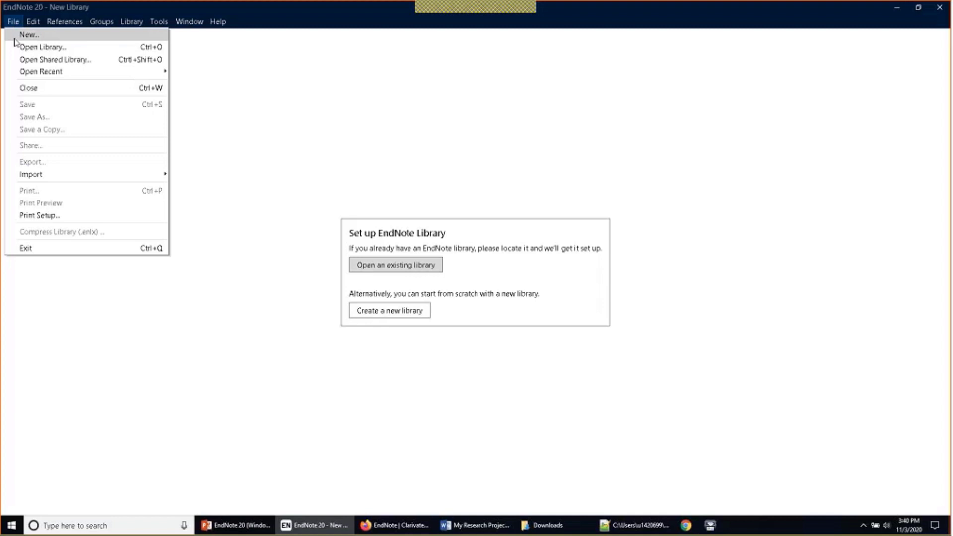
{"action": "left_click", "coordinate": [15, 38]}
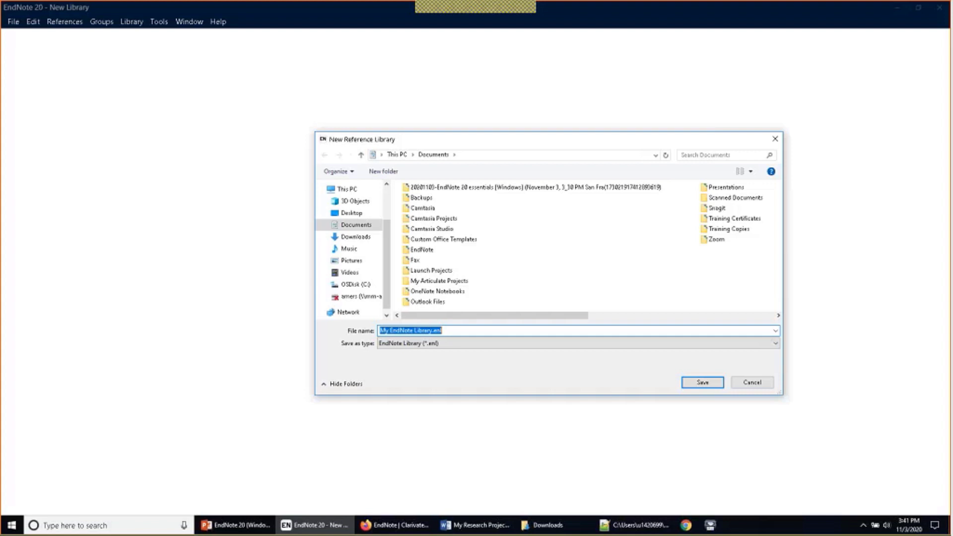
{"action": "scroll", "coordinate": [338, 204], "scroll_direction": "up", "scroll_amount": 2}
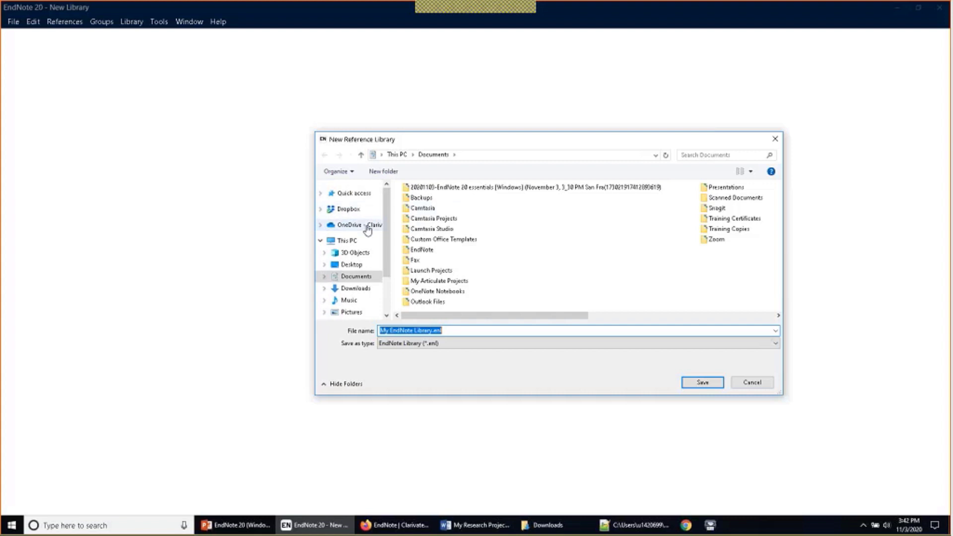
{"action": "left_click", "coordinate": [430, 253]}
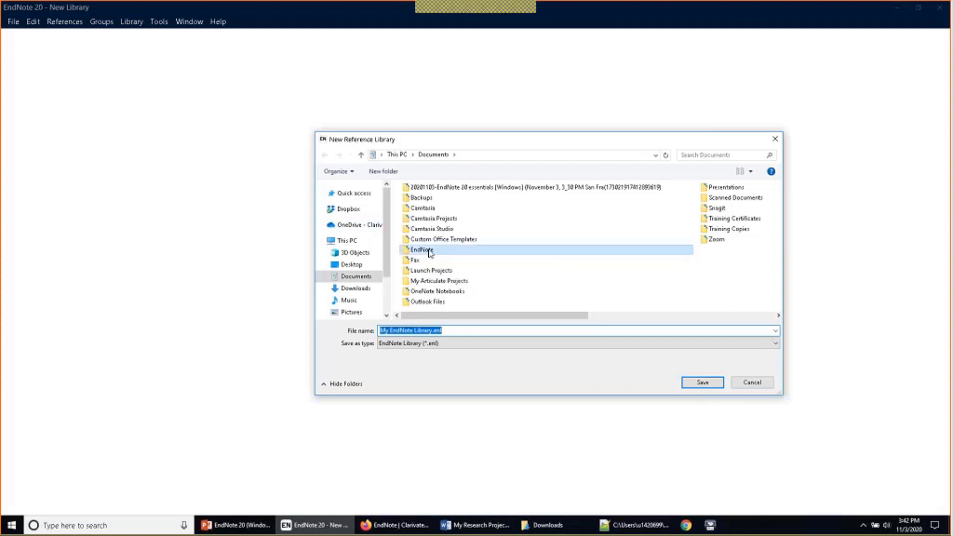
{"action": "double_click", "coordinate": [430, 252]}
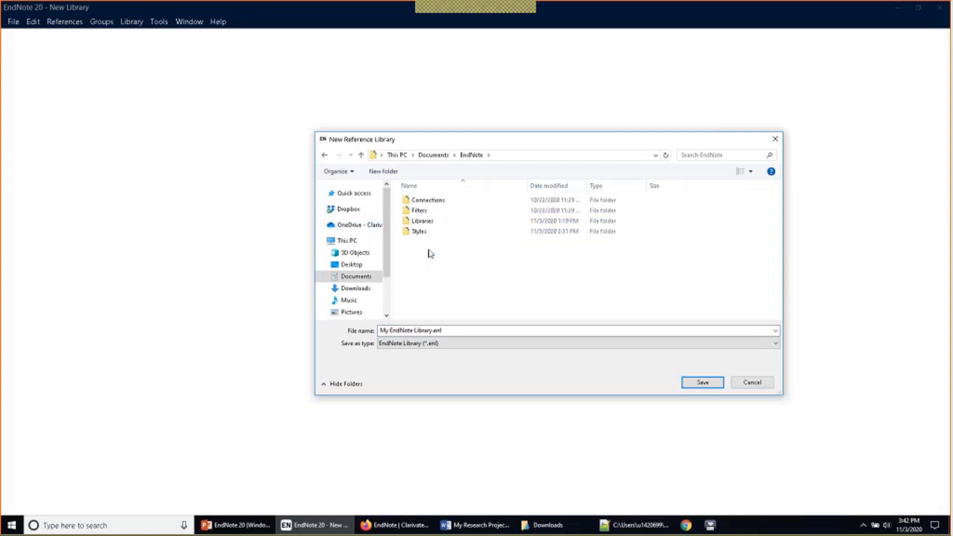
{"action": "double_click", "coordinate": [439, 222]}
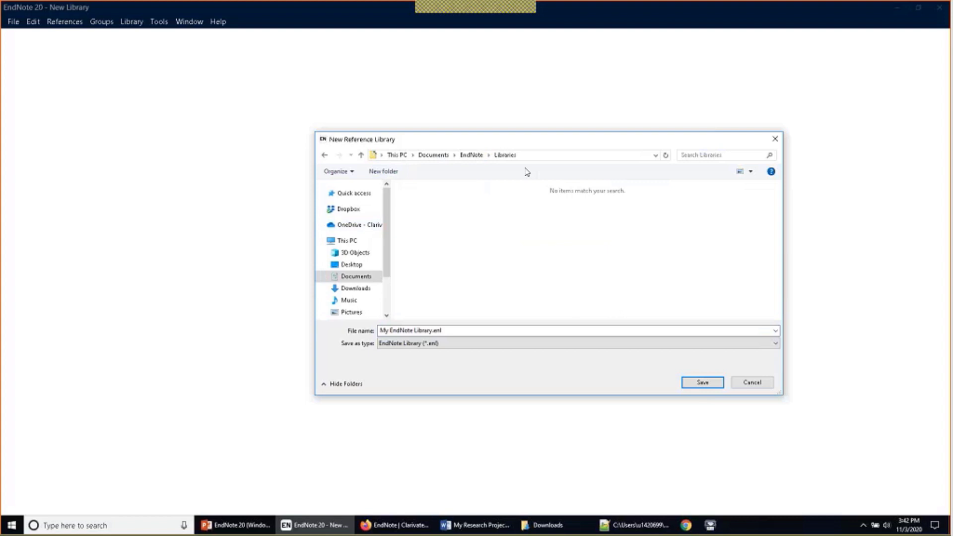
Step: Save the new library as My Research Projects and maximize the library window
{"action": "left_click", "coordinate": [446, 330]}
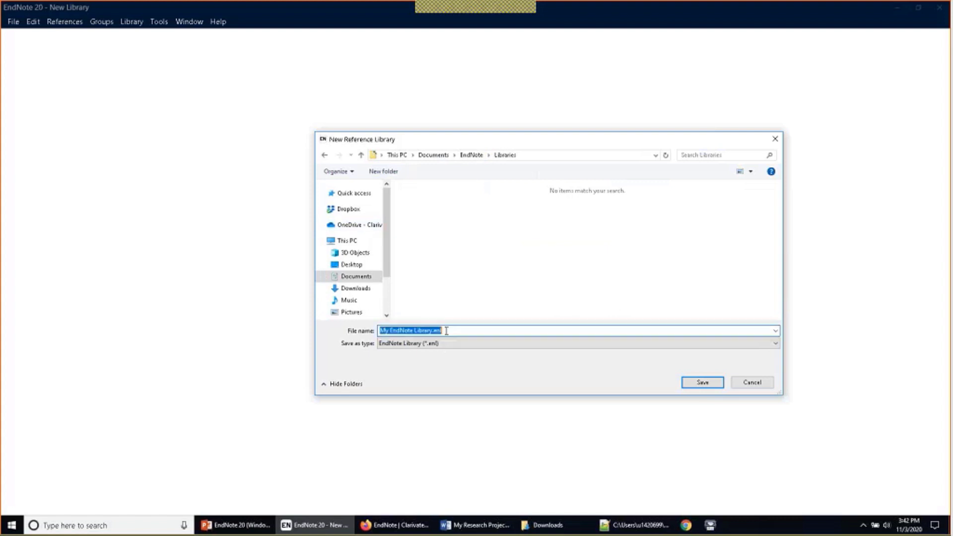
{"action": "key", "text": "BackSpace"}
{"action": "type", "text": "My Rese"}
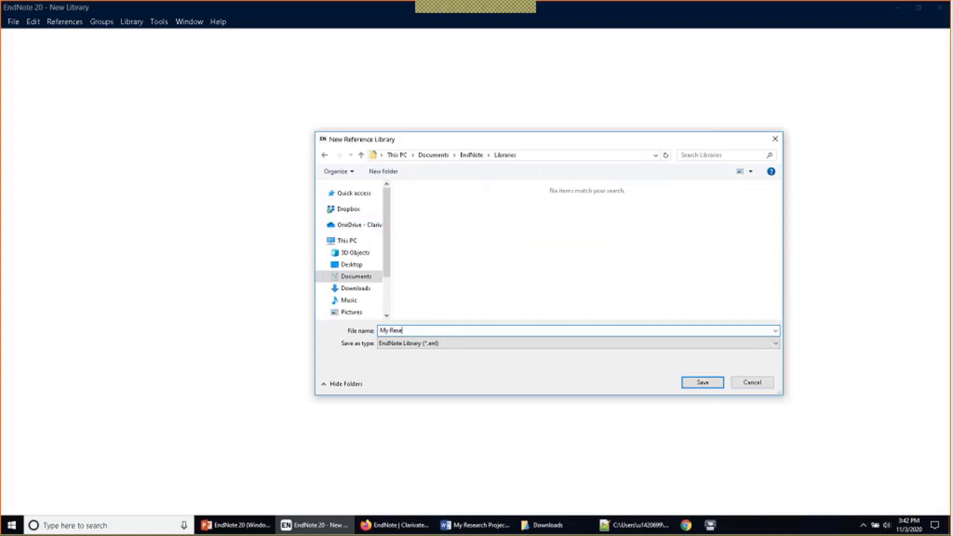
{"action": "type", "text": "arch Projects"}
{"action": "left_click", "coordinate": [694, 385]}
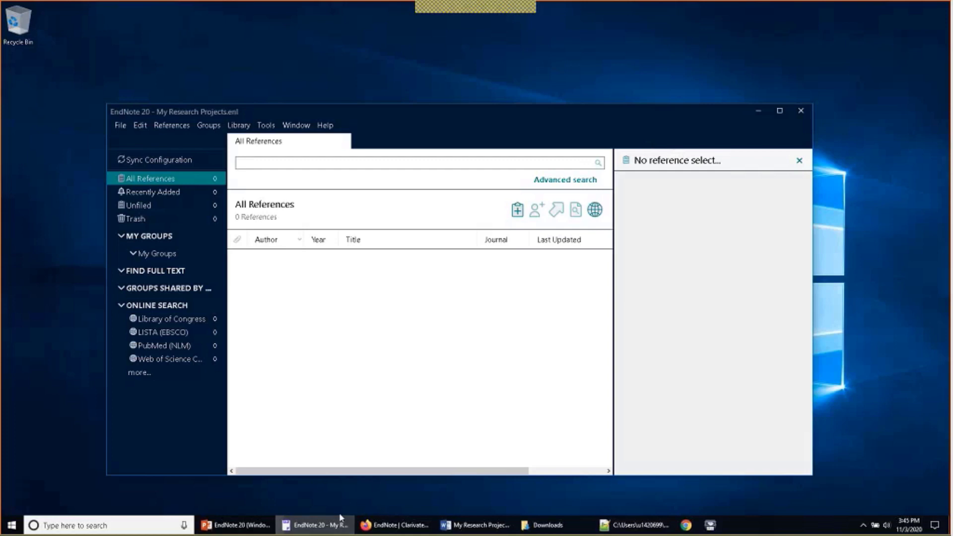
{"action": "mouse_move", "coordinate": [465, 530]}
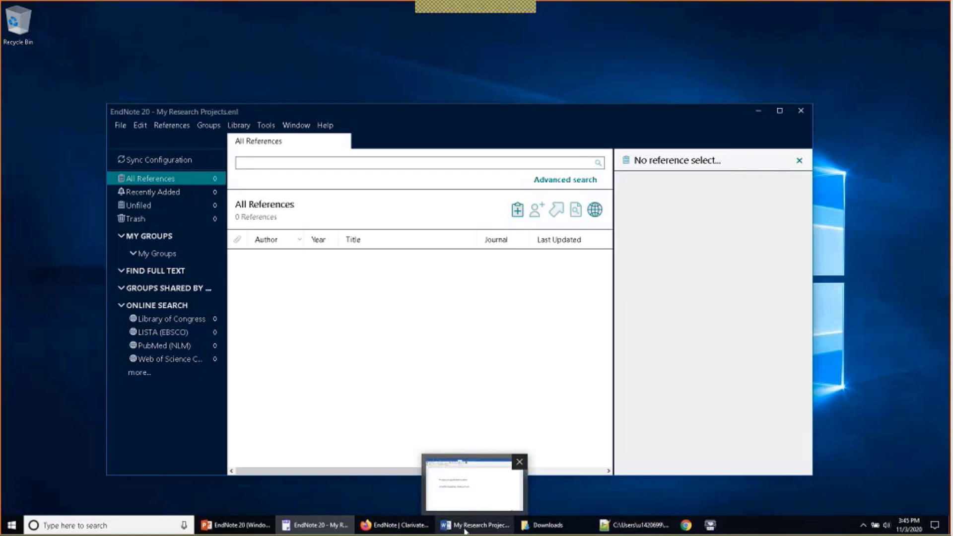
{"action": "left_click", "coordinate": [779, 114]}
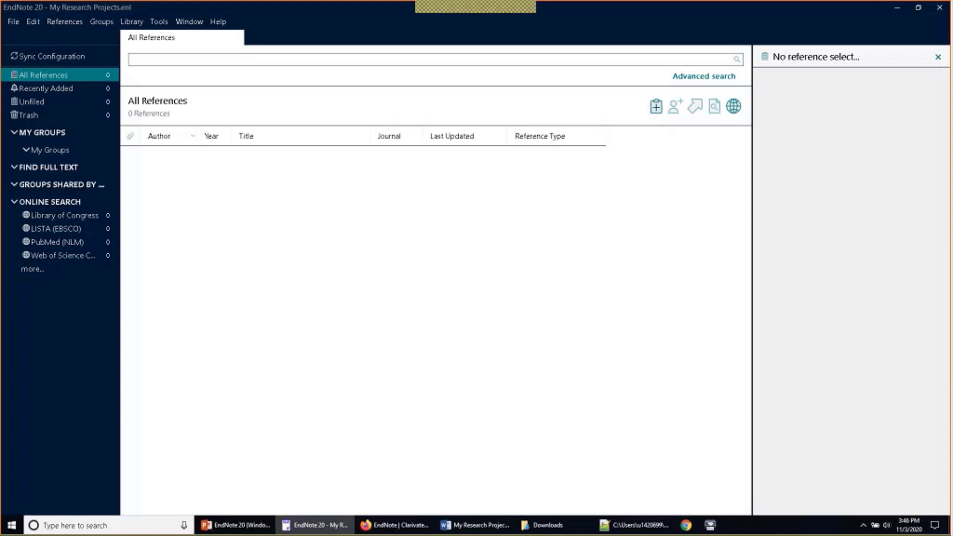
Step: Switch to Firefox, sign in to EndNote online with the prefilled account, and hide the Getting Started guide to show the references
{"action": "left_click", "coordinate": [379, 531]}
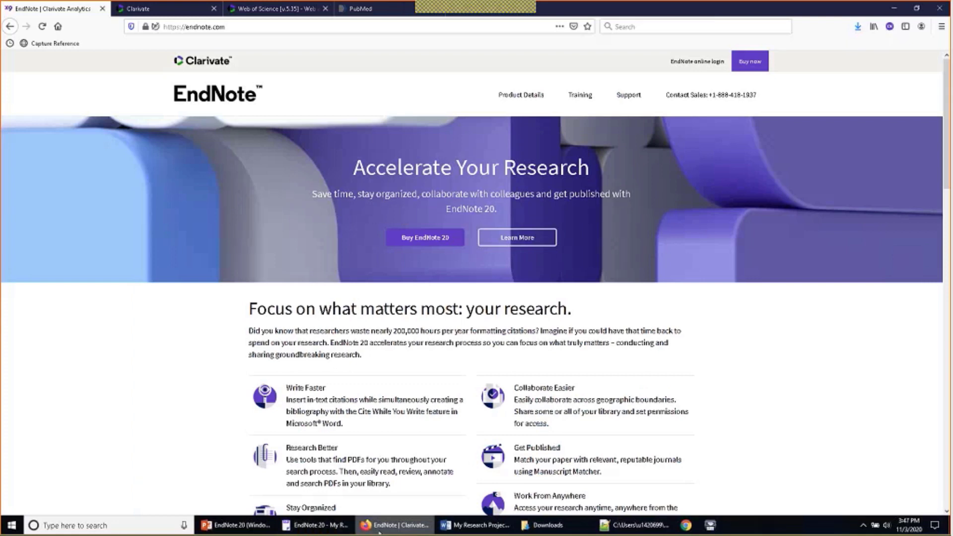
{"action": "left_click", "coordinate": [687, 65]}
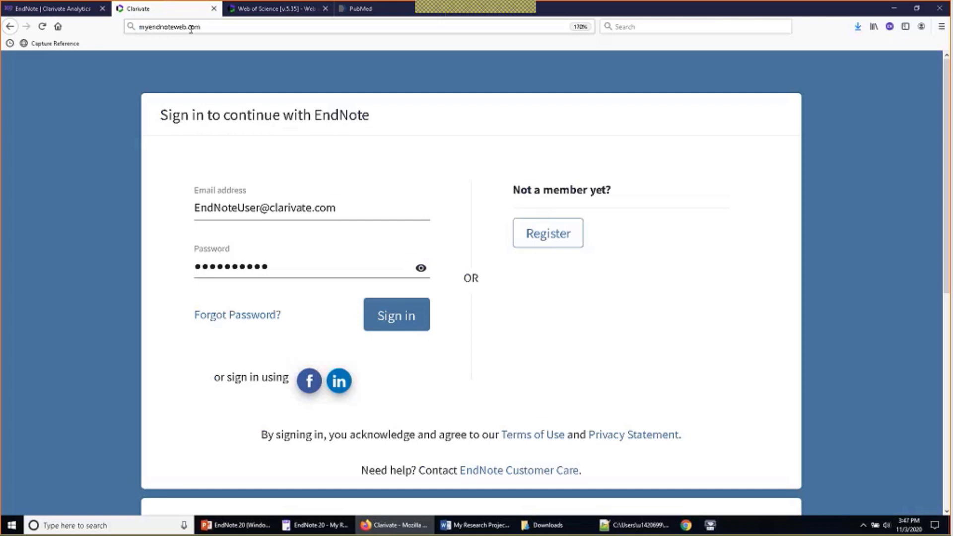
{"action": "left_click", "coordinate": [224, 27]}
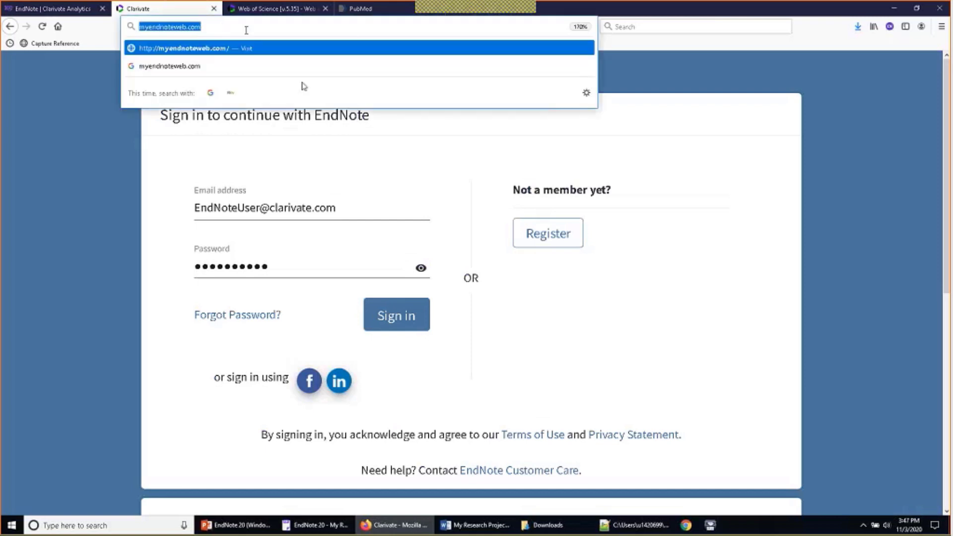
{"action": "left_click", "coordinate": [415, 147]}
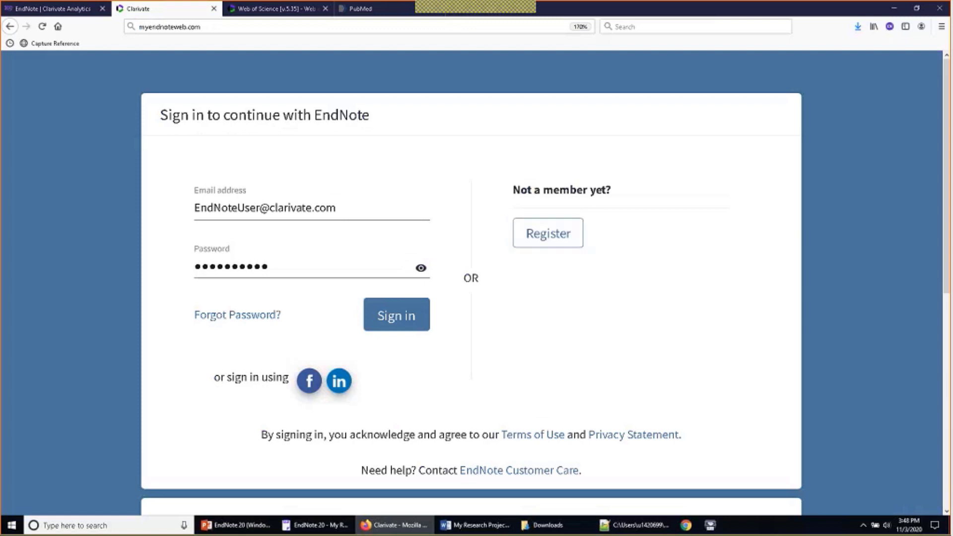
{"action": "left_click", "coordinate": [403, 318]}
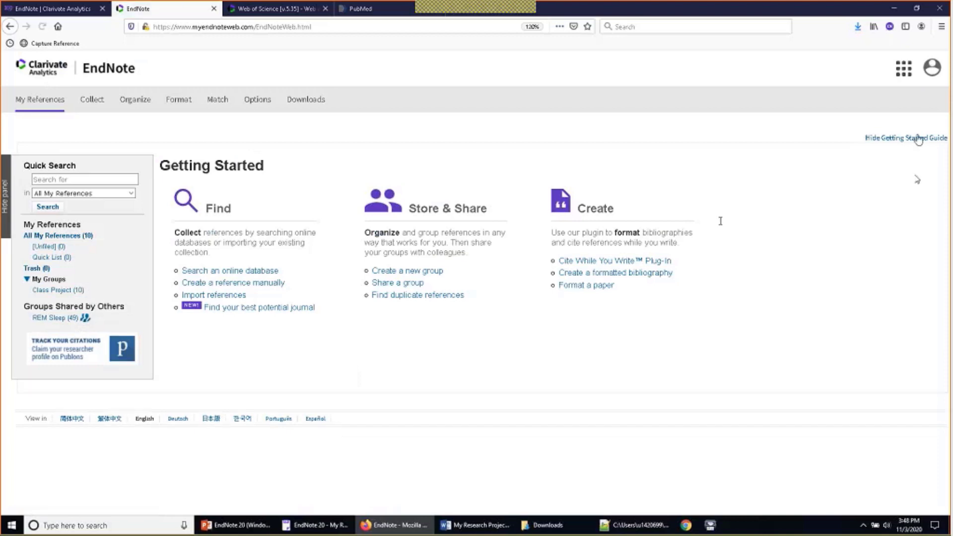
{"action": "left_click", "coordinate": [918, 139]}
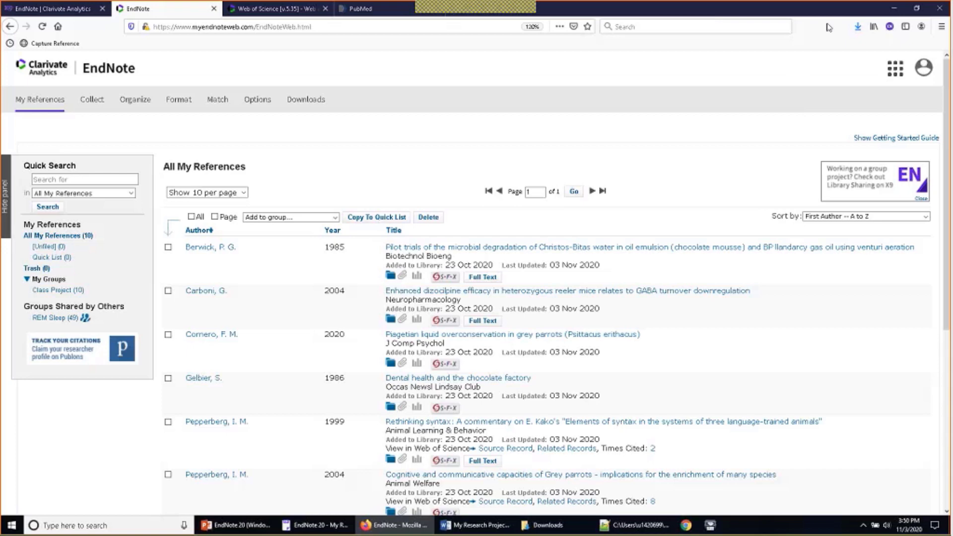
{"action": "left_click", "coordinate": [901, 8]}
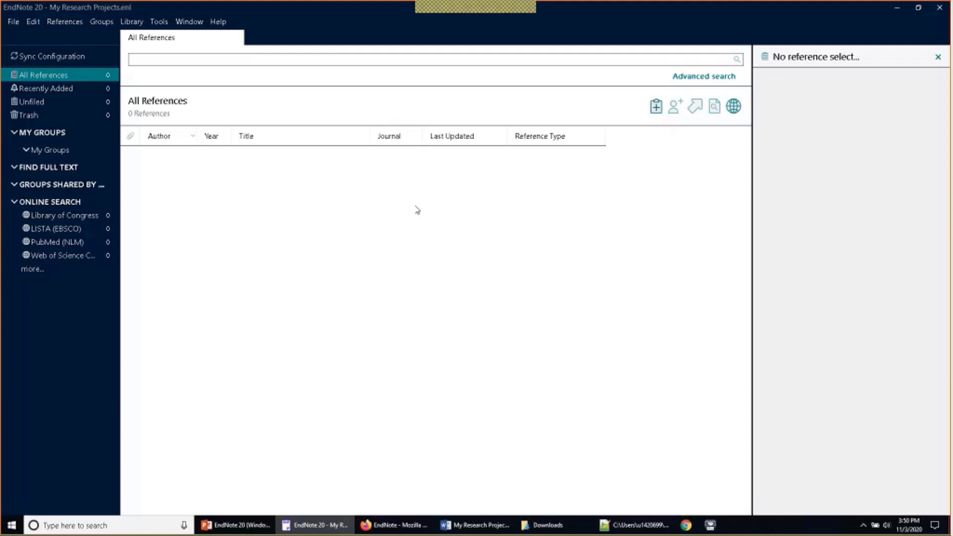
Step: Start opening a library and examine the My Research Projects.enl file and its My Research Projects.Data folder
{"action": "left_click", "coordinate": [17, 22]}
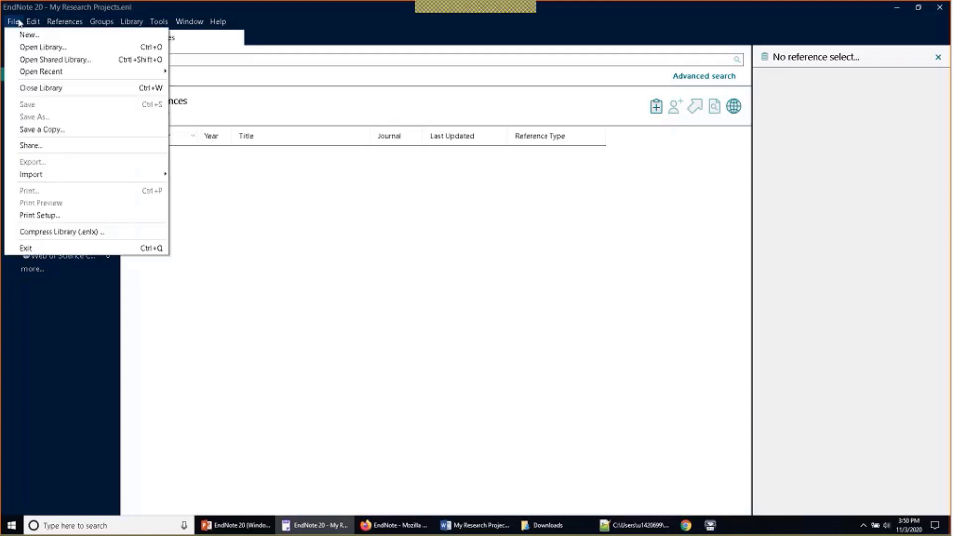
{"action": "left_click", "coordinate": [15, 47]}
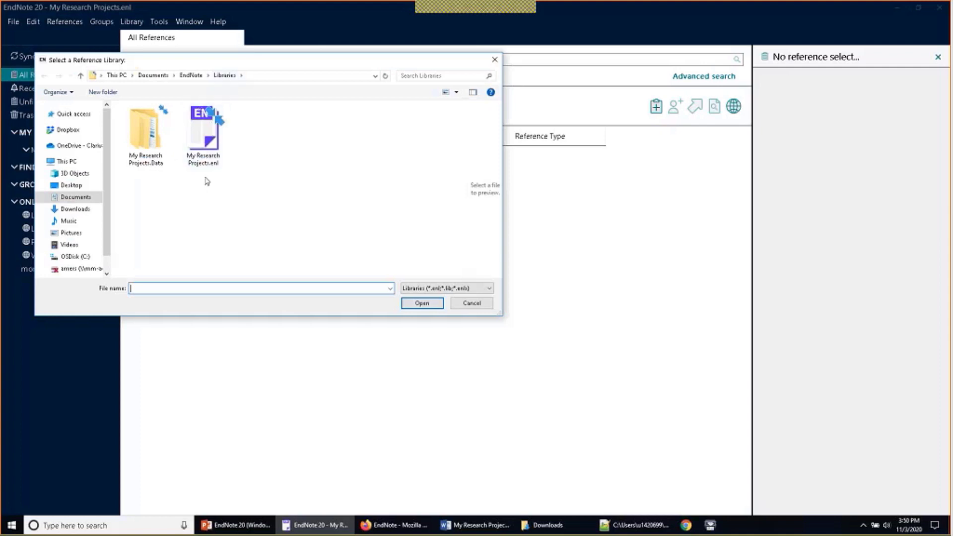
{"action": "left_click", "coordinate": [204, 160]}
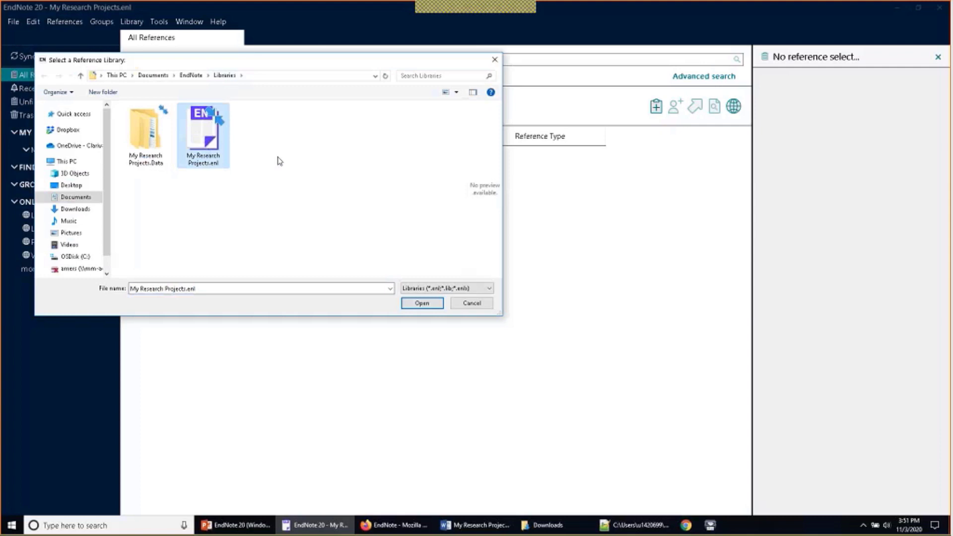
{"action": "left_click", "coordinate": [158, 139]}
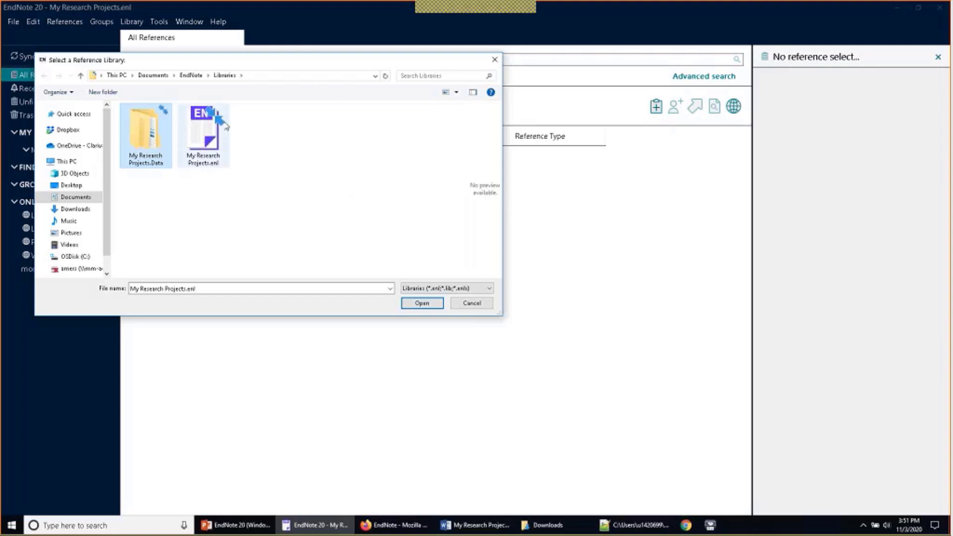
{"action": "left_click", "coordinate": [203, 133]}
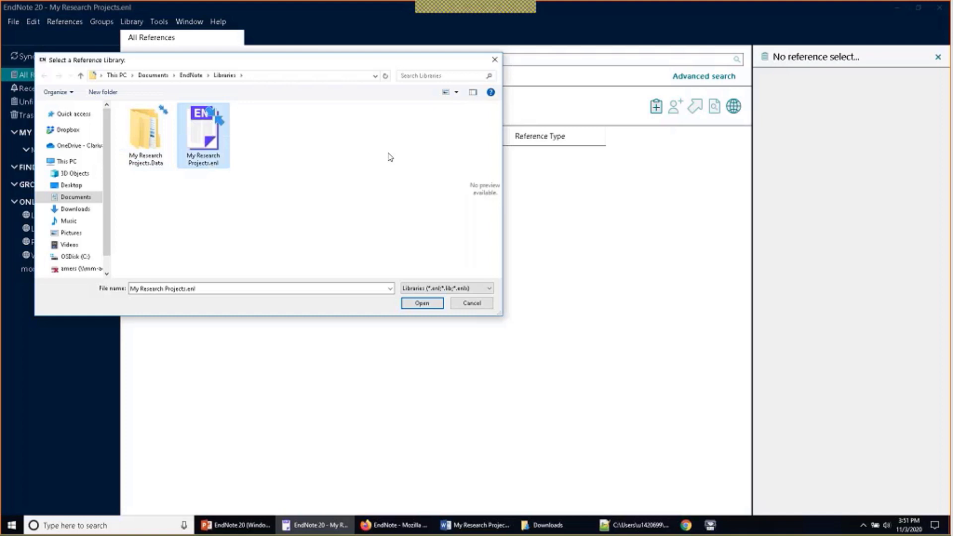
{"action": "left_click", "coordinate": [162, 139]}
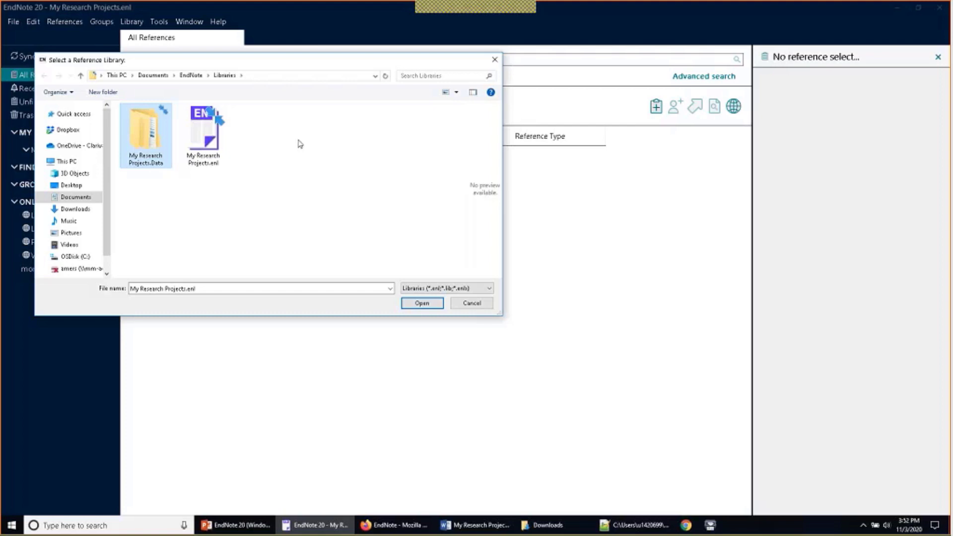
Step: Open Sample_Library_20.enlx through the Examples shortcut in the C: > Program Files (x86) > EndNote 20 folder
{"action": "left_click", "coordinate": [82, 256]}
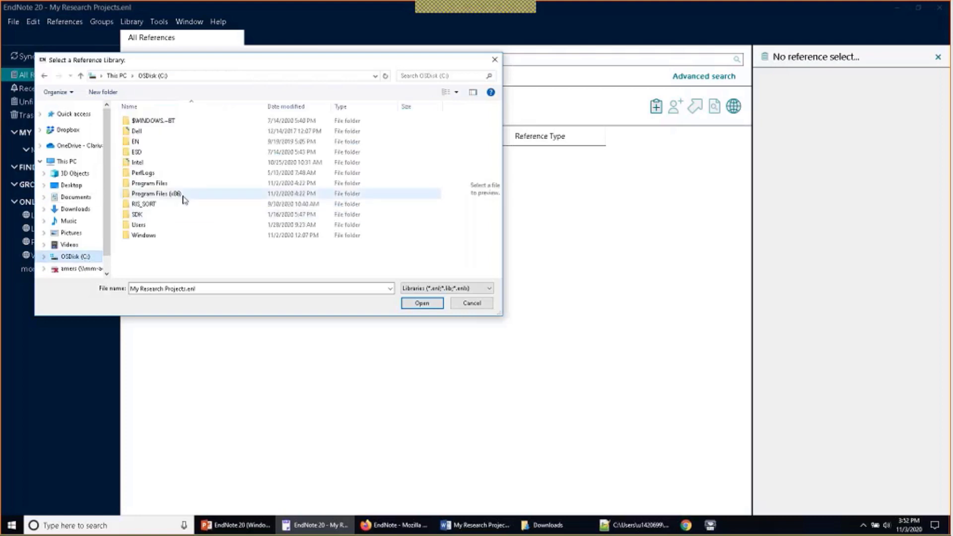
{"action": "double_click", "coordinate": [184, 198]}
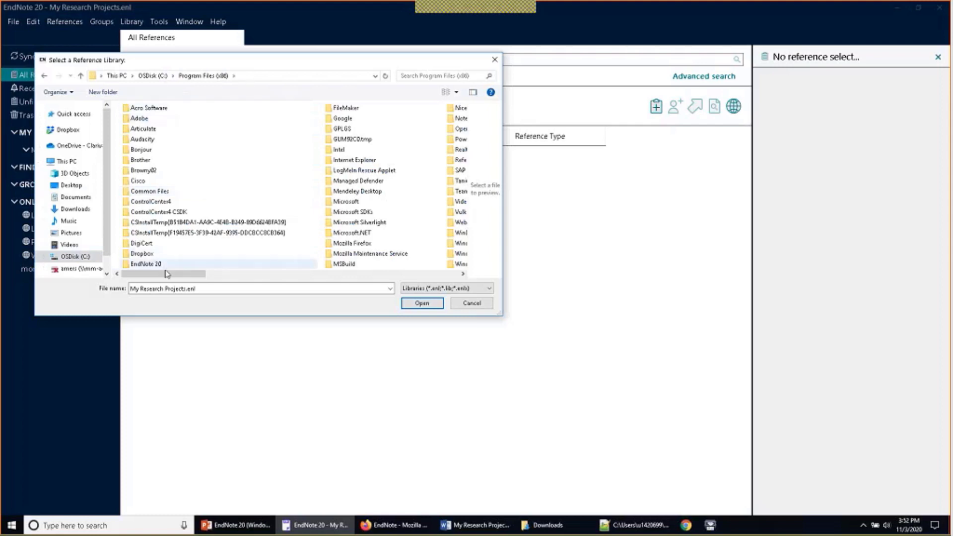
{"action": "left_click", "coordinate": [188, 267]}
{"action": "double_click", "coordinate": [188, 268]}
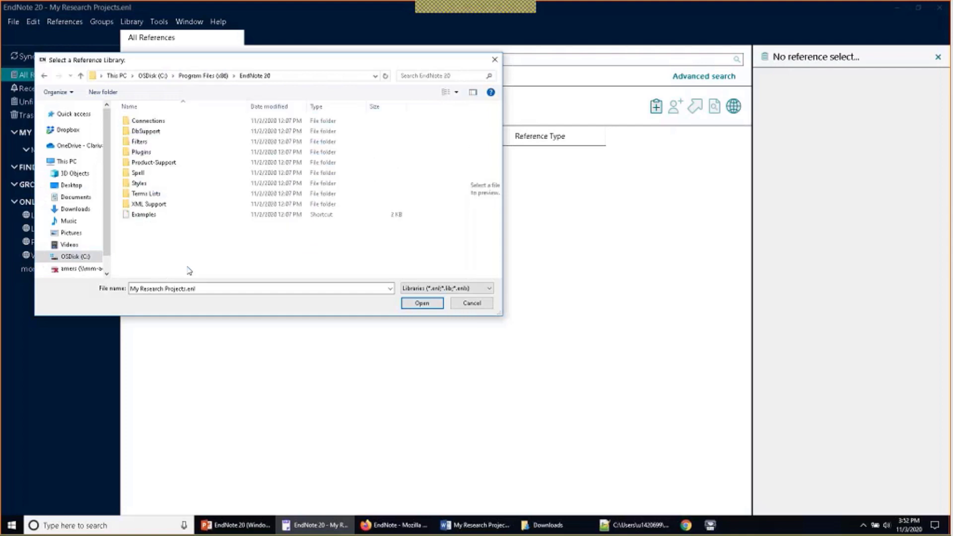
{"action": "left_click", "coordinate": [156, 217]}
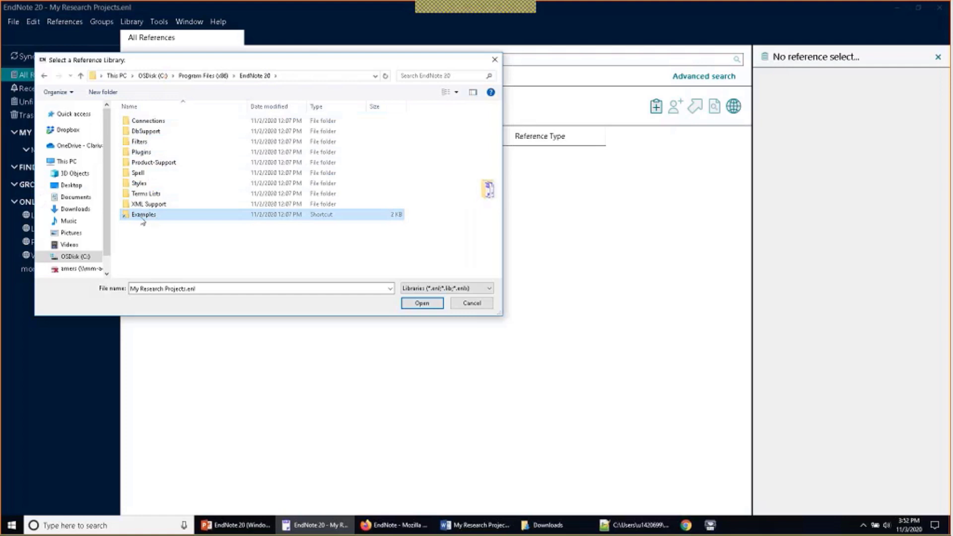
{"action": "double_click", "coordinate": [143, 218]}
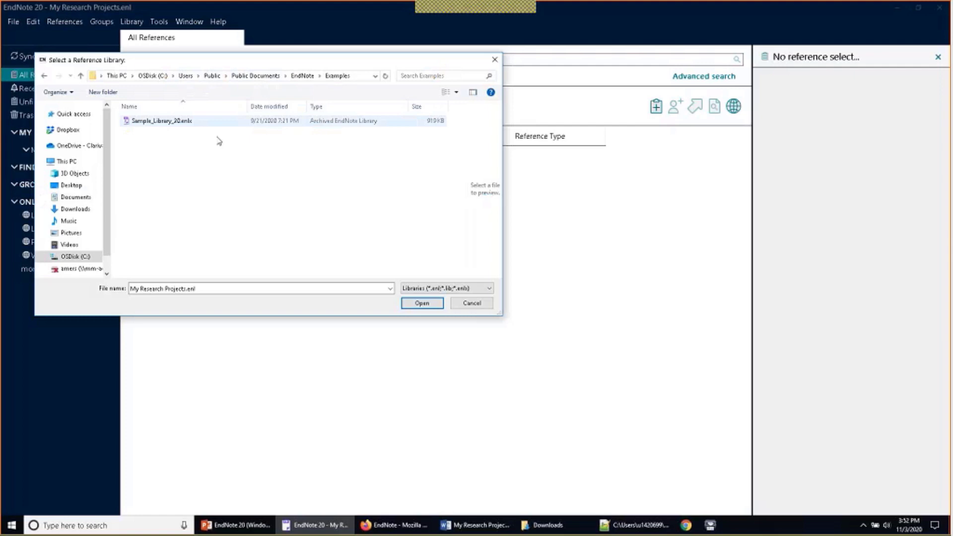
{"action": "left_click", "coordinate": [187, 123]}
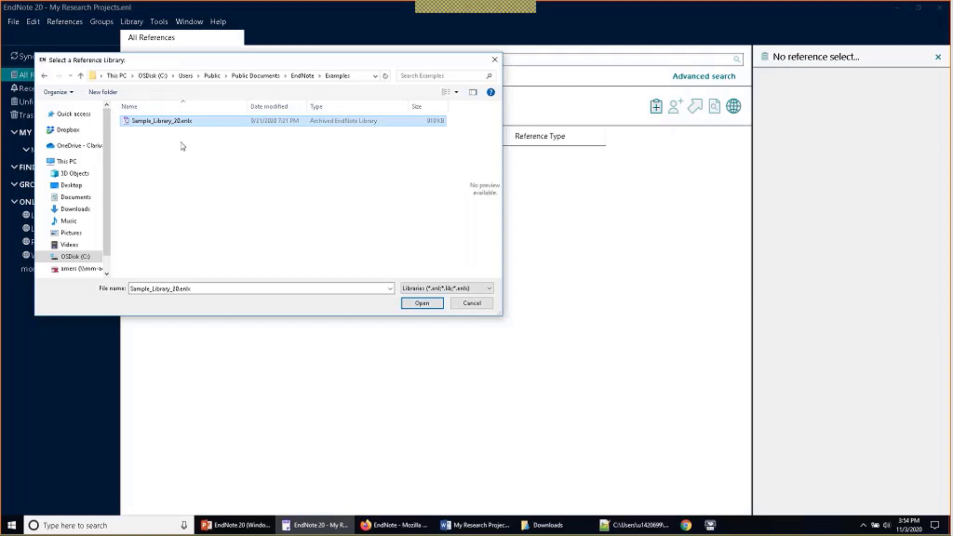
{"action": "left_click", "coordinate": [422, 303]}
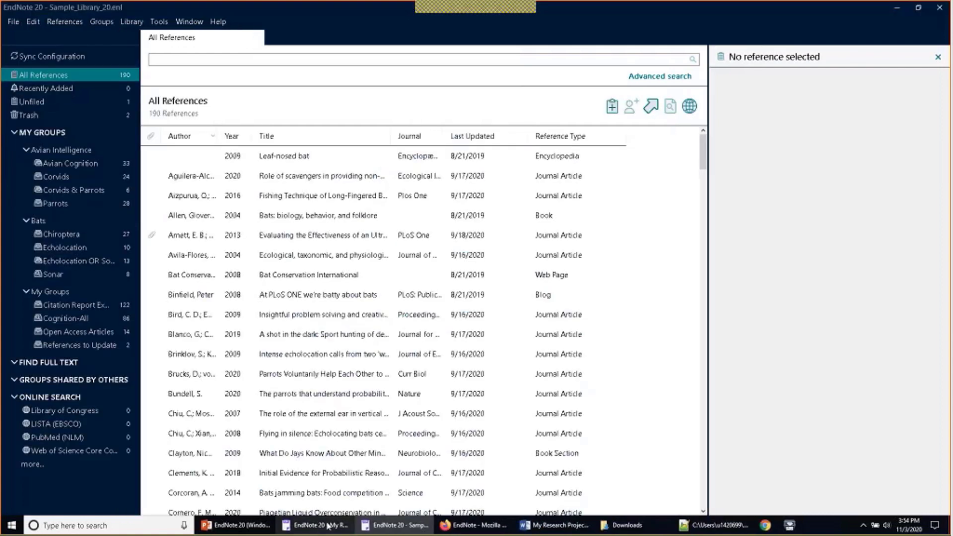
Step: Switch back to the My Research Projects library and close it, leaving only the sample library open
{"action": "mouse_move", "coordinate": [324, 530]}
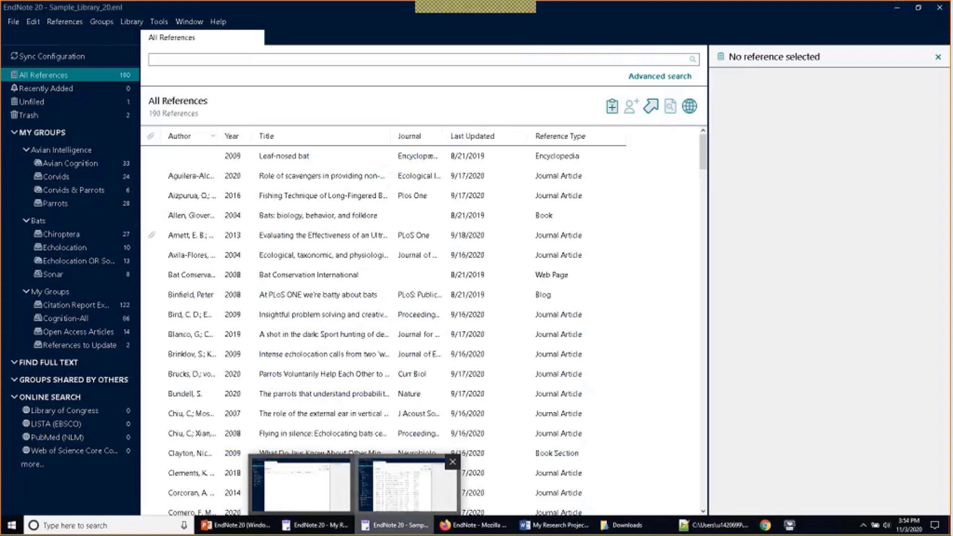
{"action": "left_click", "coordinate": [327, 529]}
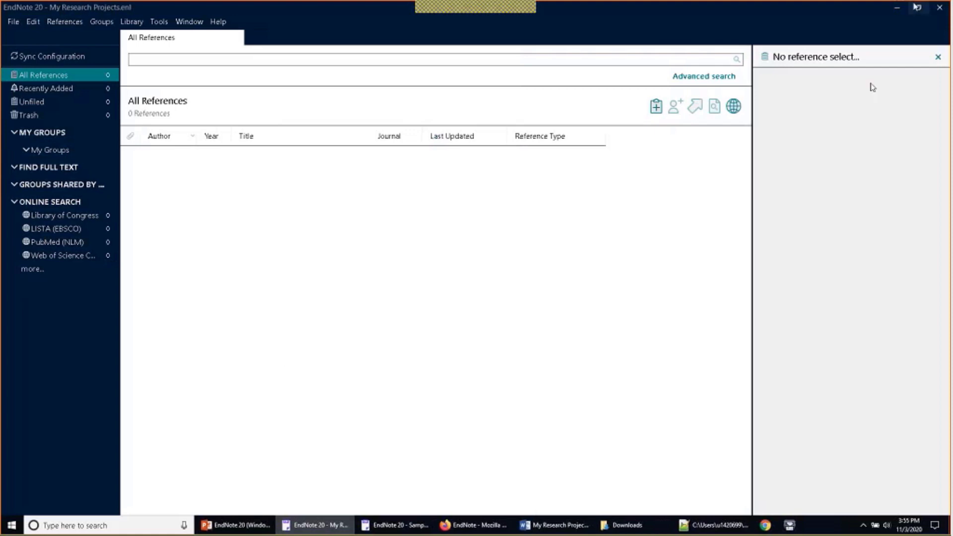
{"action": "left_click", "coordinate": [33, 21]}
{"action": "mouse_move", "coordinate": [13, 21]}
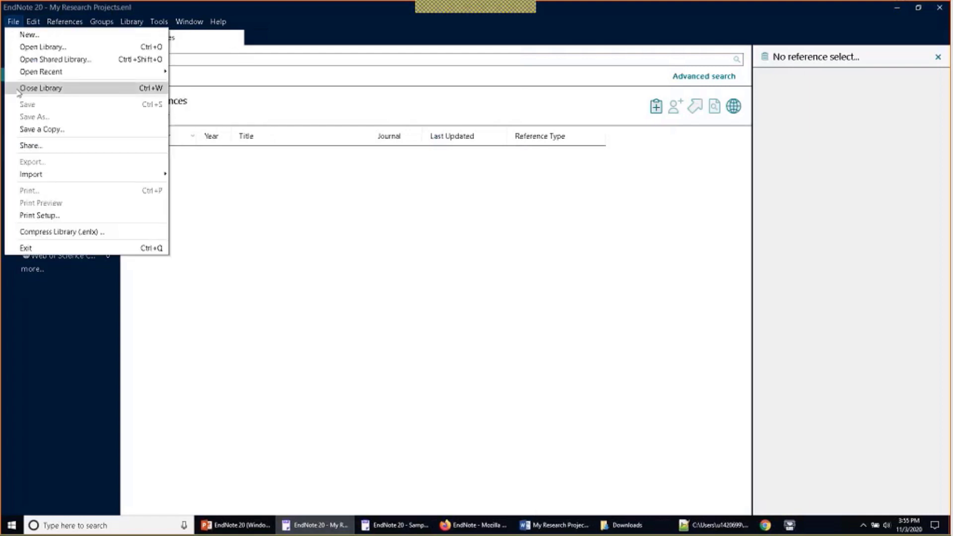
{"action": "left_click", "coordinate": [40, 88]}
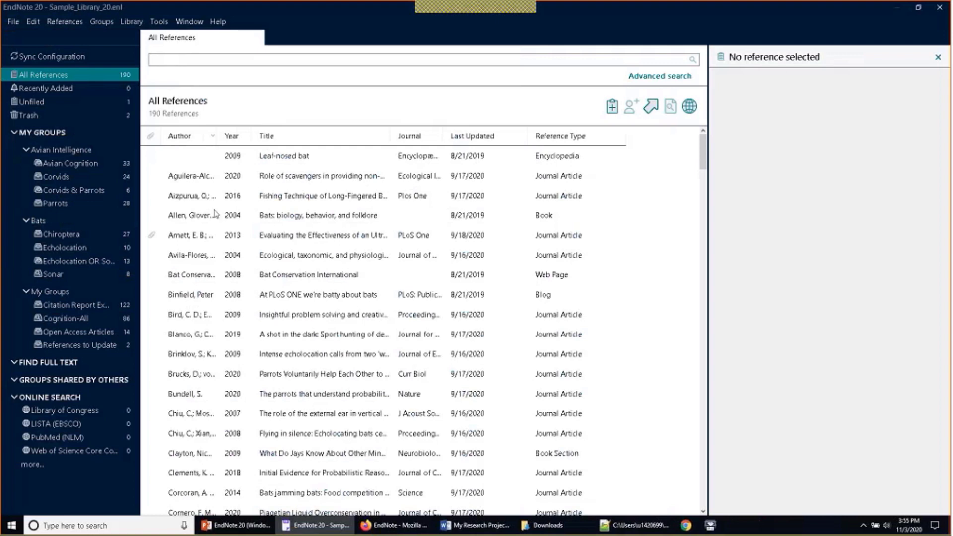
Step: Look through the sample library's reference list and jump to the reference whose author's name starts with "al"
{"action": "left_click", "coordinate": [310, 176]}
{"action": "scroll", "coordinate": [332, 238], "scroll_direction": "down", "scroll_amount": 3}
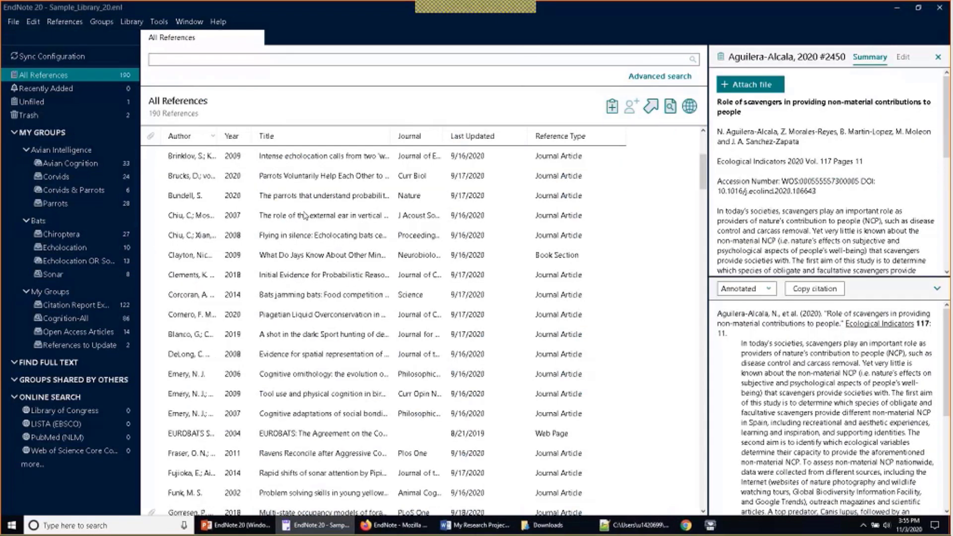
{"action": "left_click", "coordinate": [333, 198]}
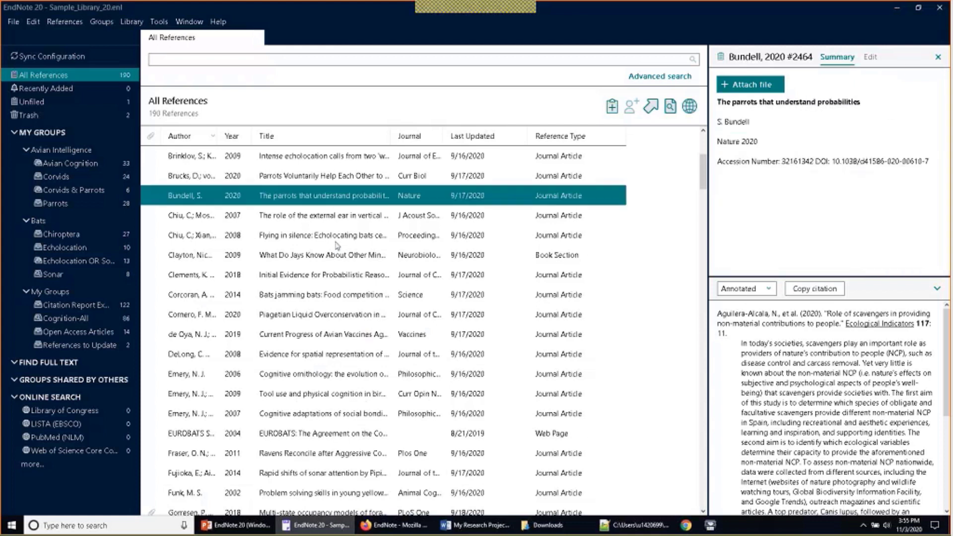
{"action": "scroll", "coordinate": [336, 228], "scroll_direction": "up", "scroll_amount": 3}
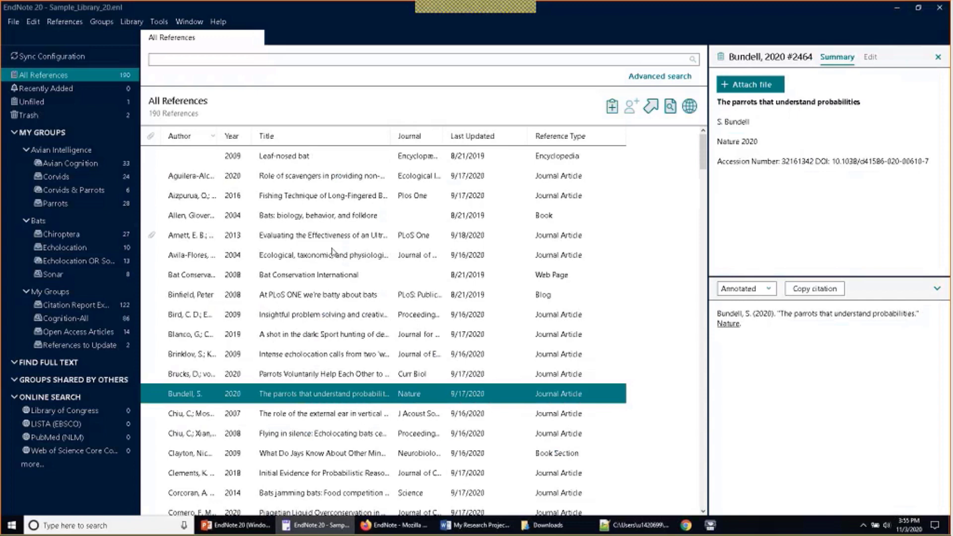
{"action": "type", "text": "al"}
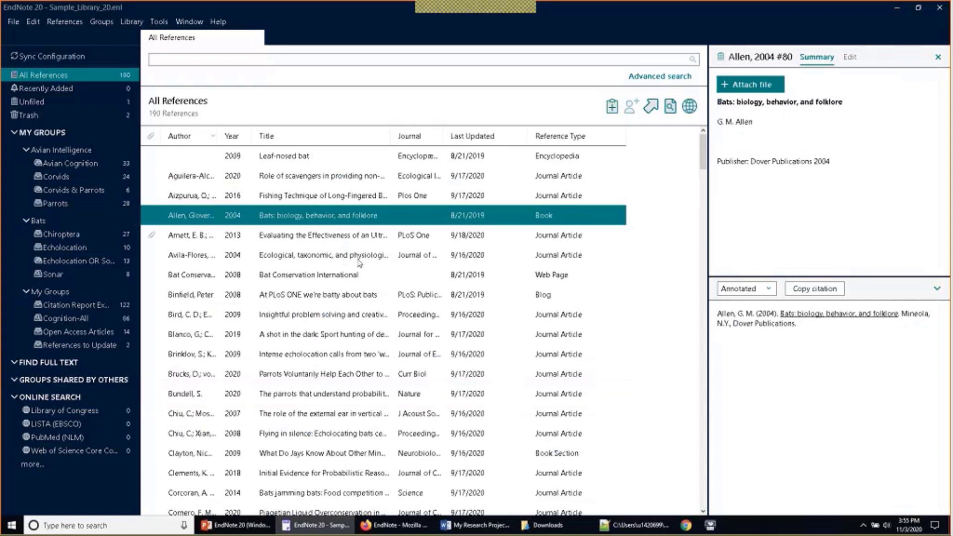
Step: View the summaries and Annotated citation previews of several references, including the Bat Conservation International web page and several journal articles
{"action": "left_click", "coordinate": [354, 277]}
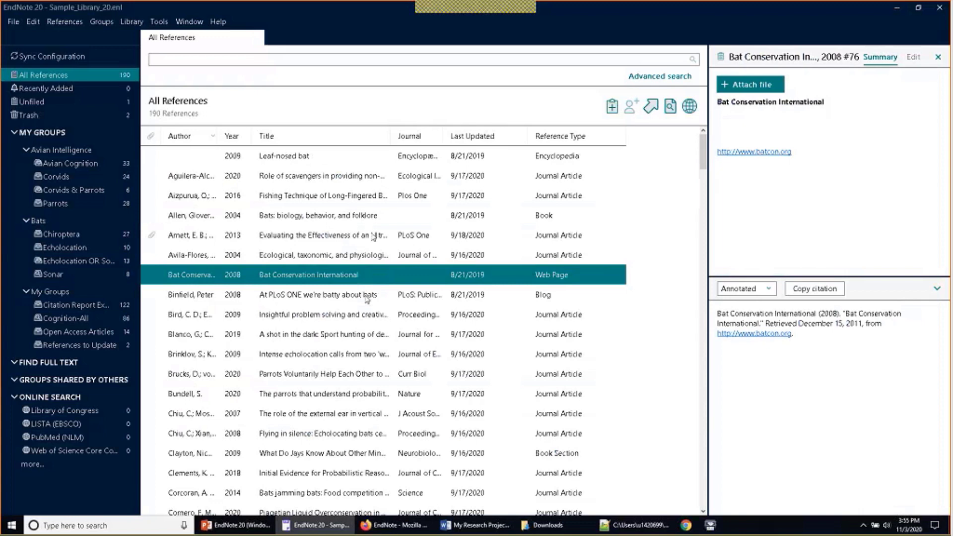
{"action": "left_click", "coordinate": [331, 197]}
{"action": "left_click", "coordinate": [332, 317]}
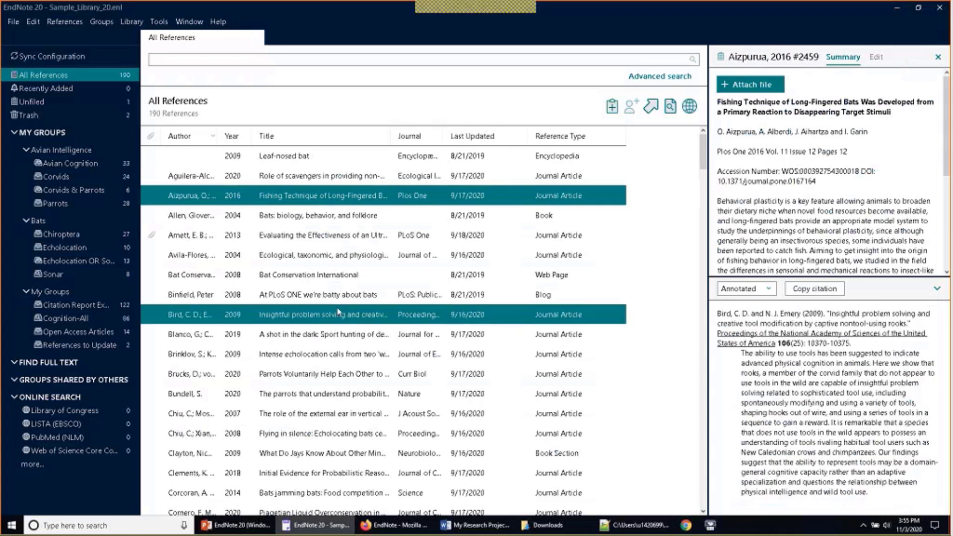
{"action": "left_click", "coordinate": [341, 373]}
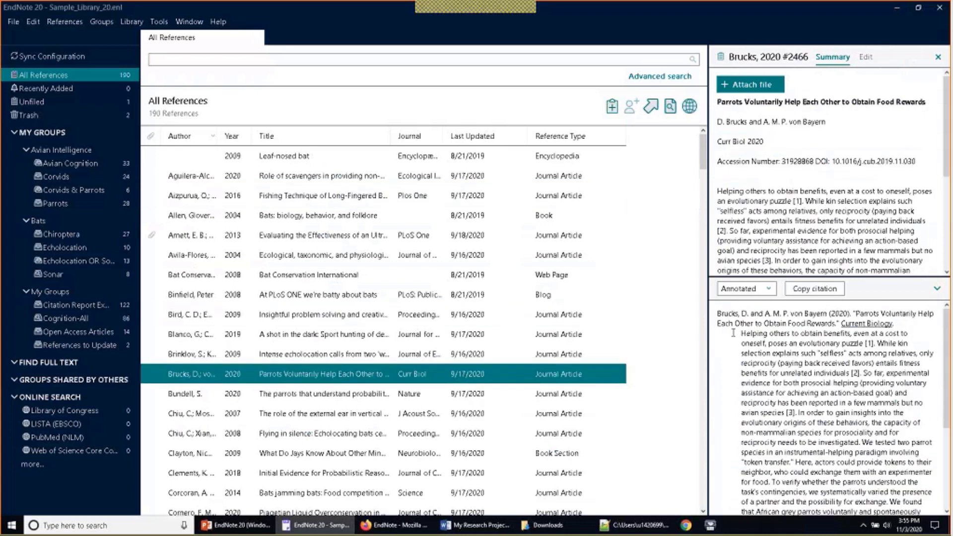
{"action": "left_click", "coordinate": [422, 272]}
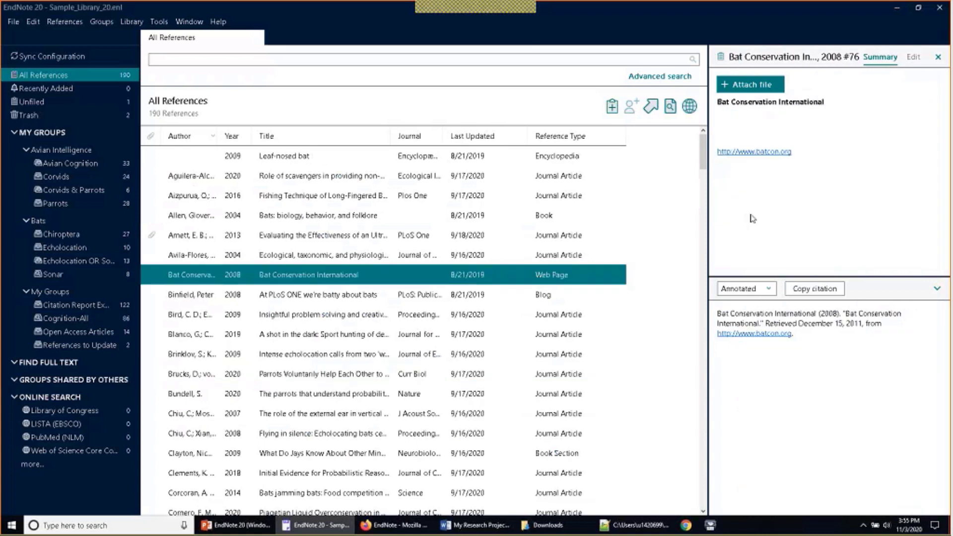
{"action": "left_click", "coordinate": [334, 259]}
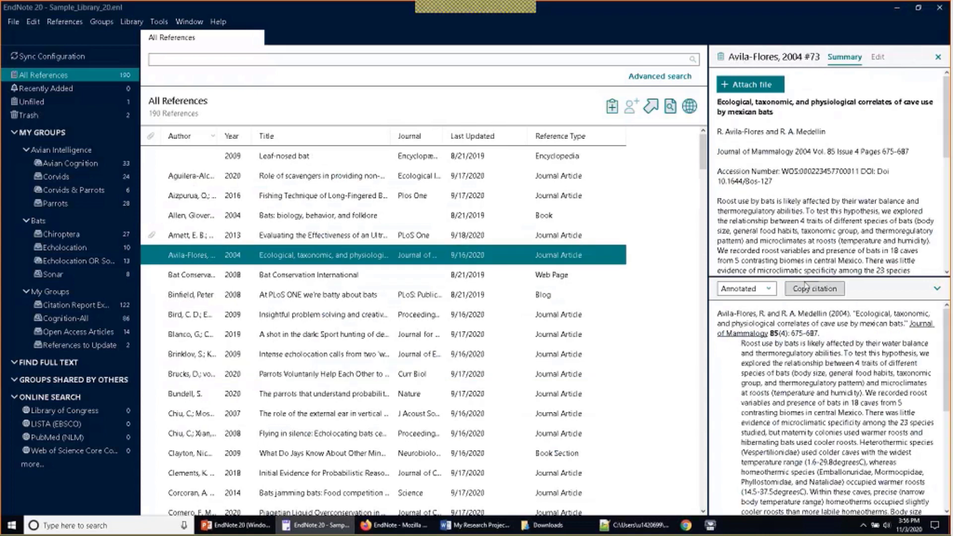
Step: Enlarge the reference summary by shrinking the citation preview, and compare the summaries of blog, journal article and book references
{"action": "left_click_drag", "start_coordinate": [805, 275], "coordinate": [810, 420]}
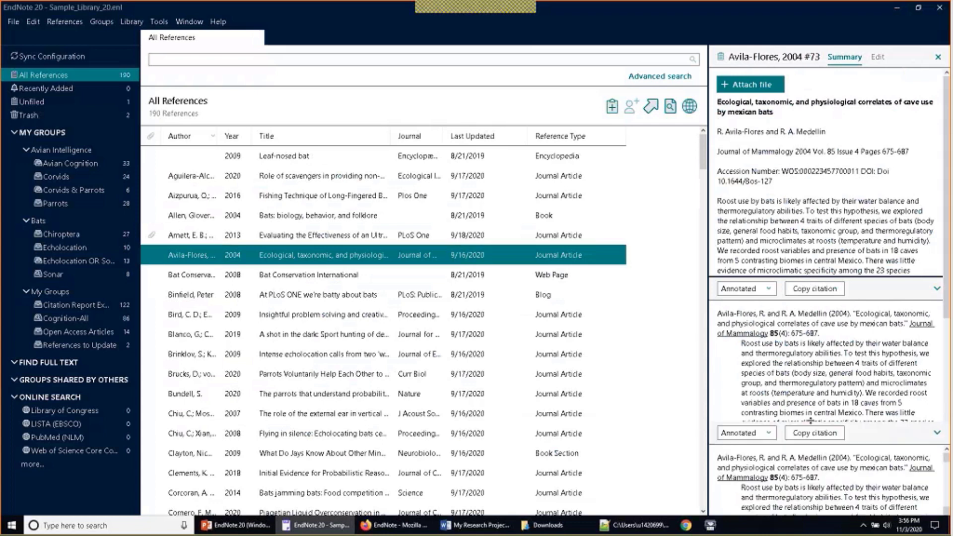
{"action": "left_click", "coordinate": [353, 300]}
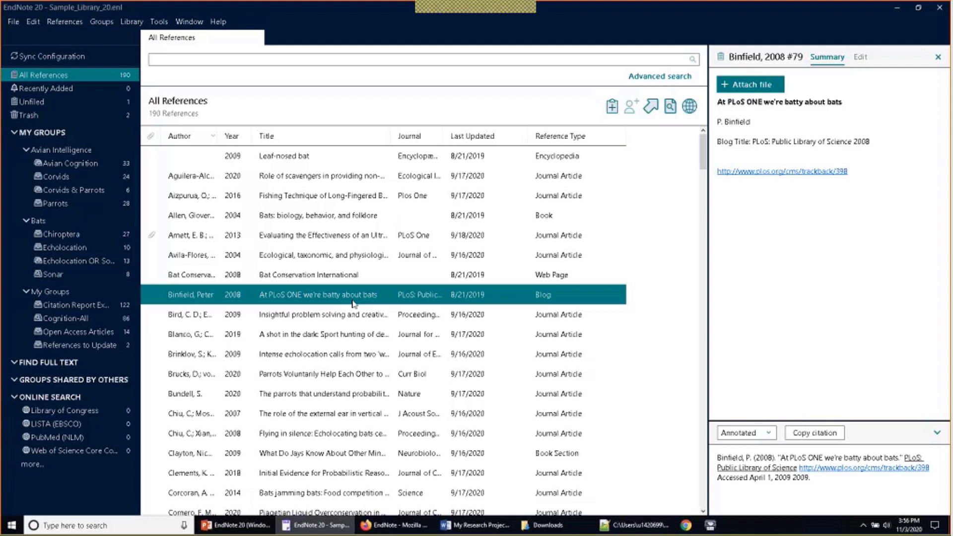
{"action": "left_click", "coordinate": [379, 255]}
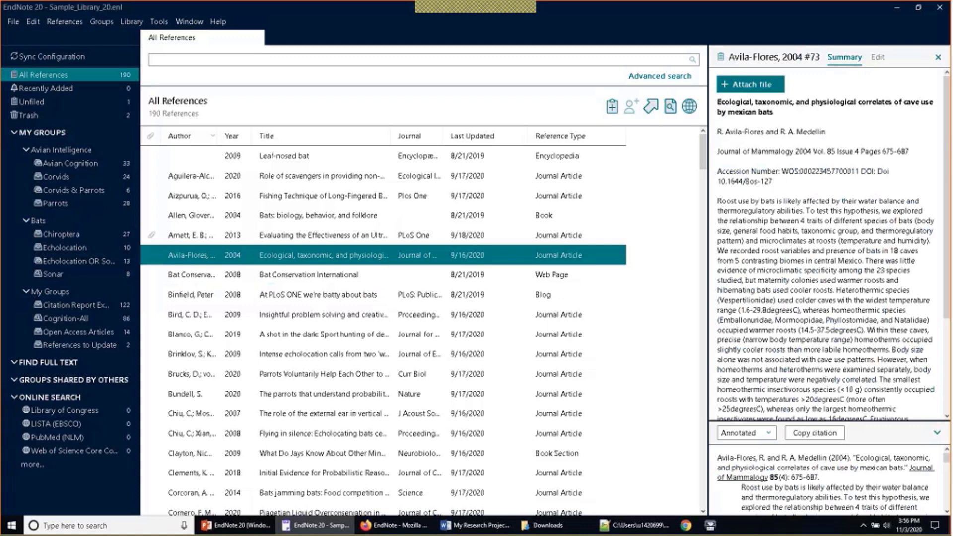
{"action": "left_click", "coordinate": [353, 216]}
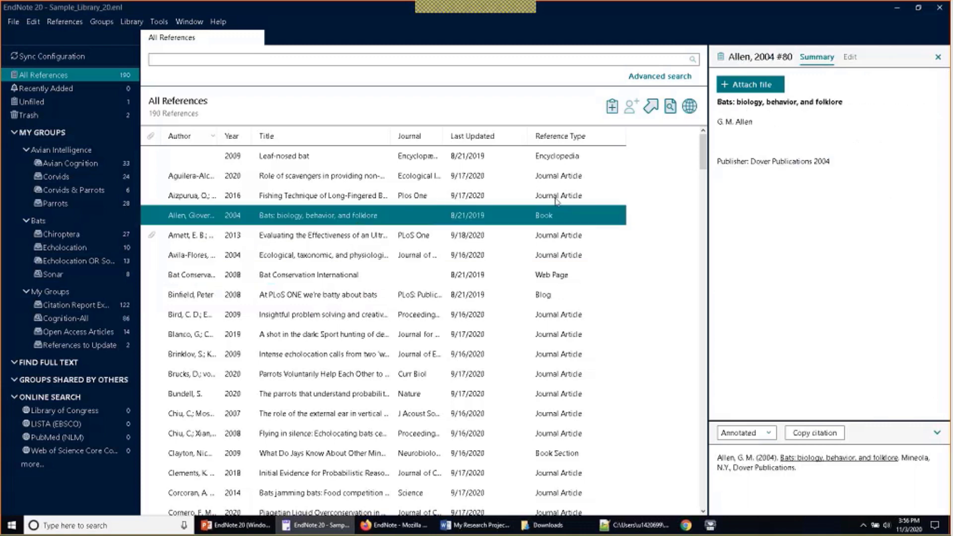
{"action": "left_click", "coordinate": [368, 197]}
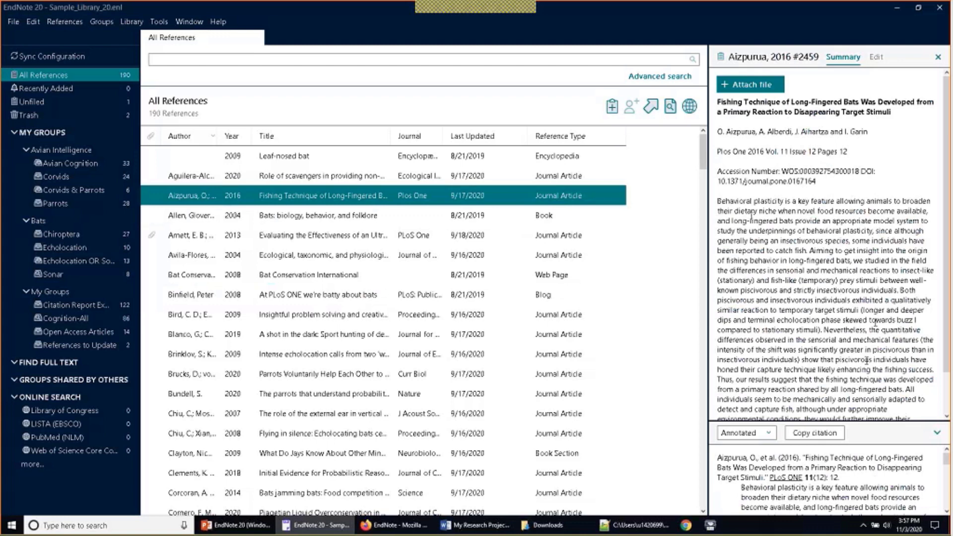
Step: Examine the Web of Science links below the long-fingered bats article's abstract, and view the "At PLoS ONE we're batty about bats" summary
{"action": "scroll", "coordinate": [874, 322], "scroll_direction": "down", "scroll_amount": 2}
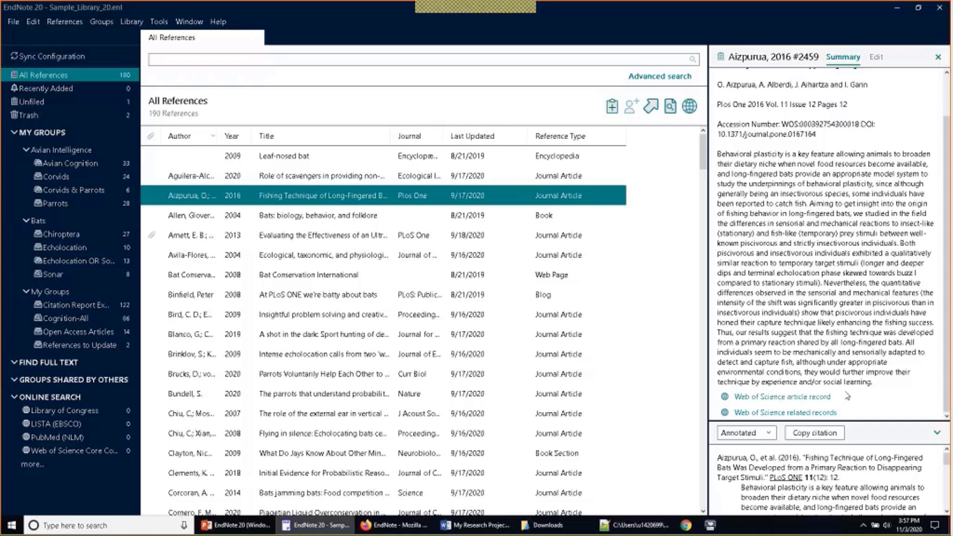
{"action": "left_click", "coordinate": [803, 414]}
{"action": "left_click", "coordinate": [355, 254]}
{"action": "left_click", "coordinate": [355, 295]}
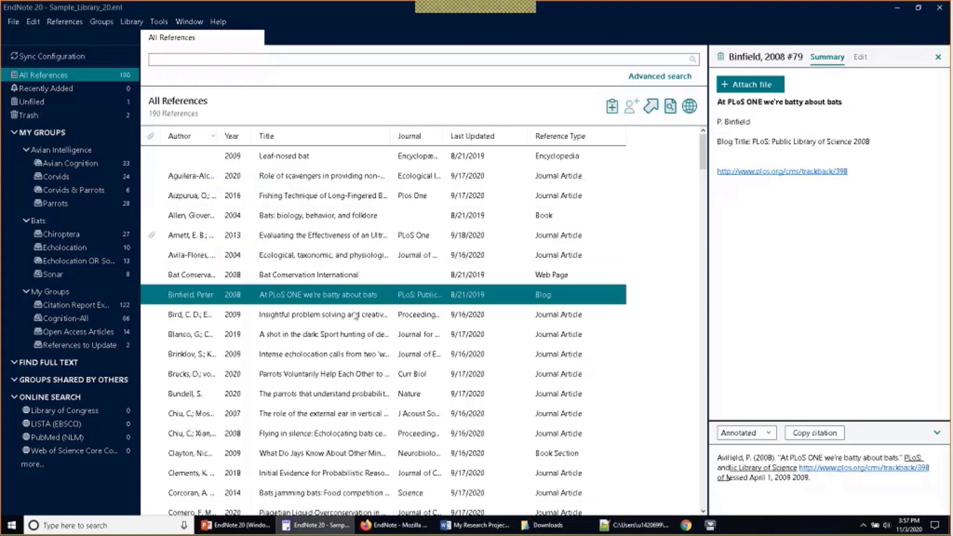
Step: Edit the "Insightful problem solving and creative tool modification" reference, setting its Start Page to 25, and save the changes
{"action": "left_click", "coordinate": [341, 321]}
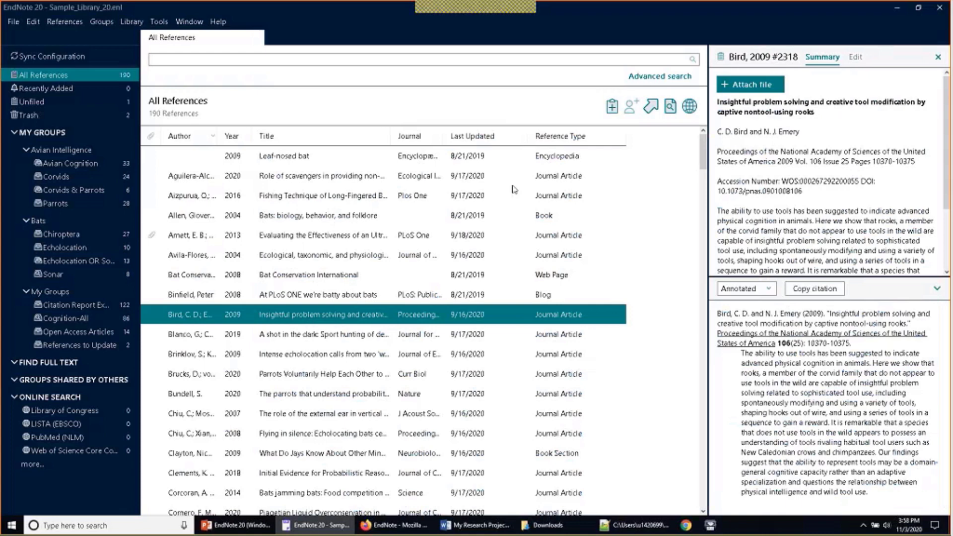
{"action": "left_click", "coordinate": [855, 58]}
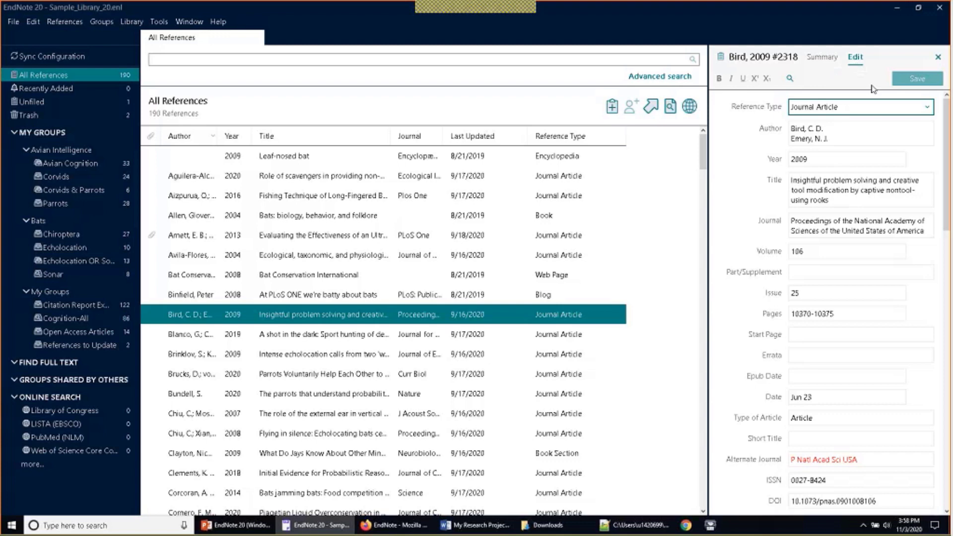
{"action": "left_click_drag", "start_coordinate": [947, 135], "coordinate": [946, 159]}
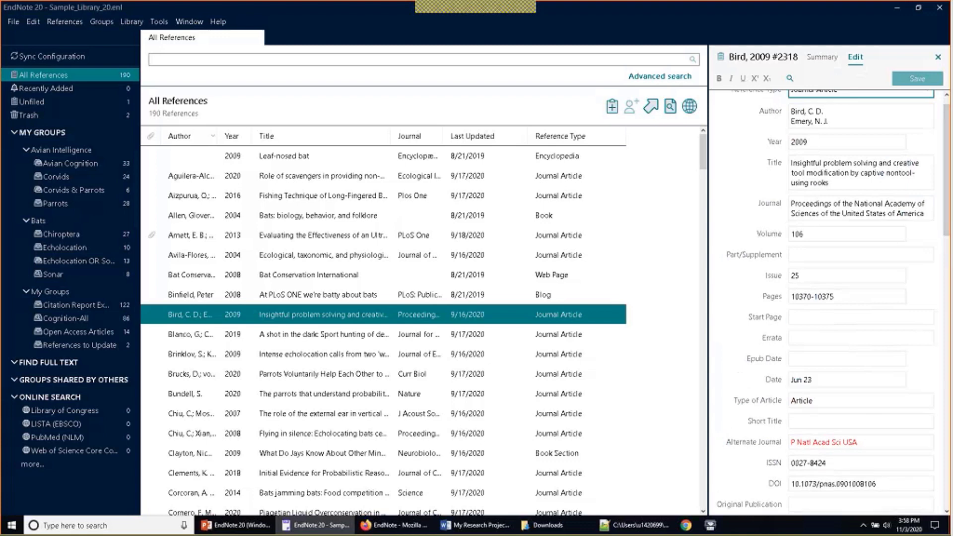
{"action": "left_click", "coordinate": [825, 318]}
{"action": "type", "text": "25"}
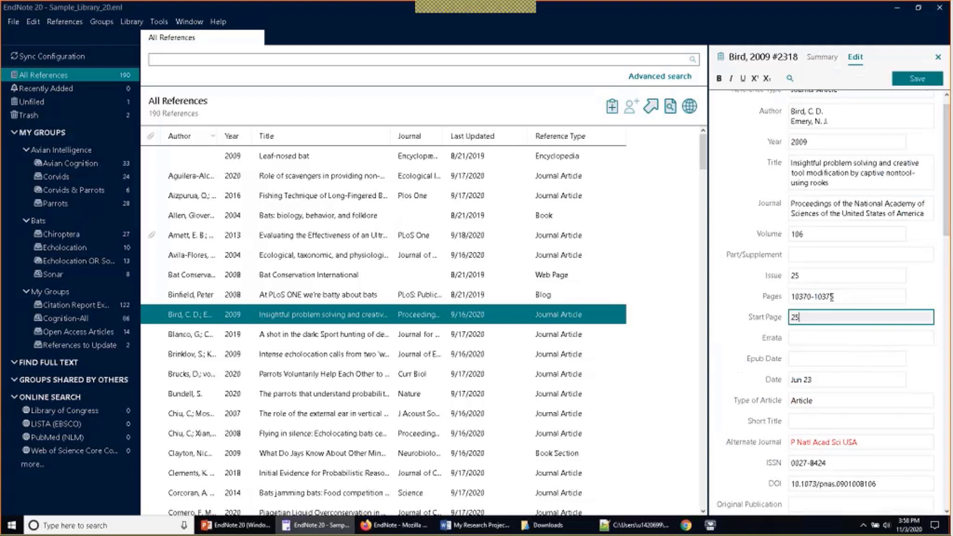
{"action": "left_click_drag", "start_coordinate": [828, 376], "coordinate": [759, 379]}
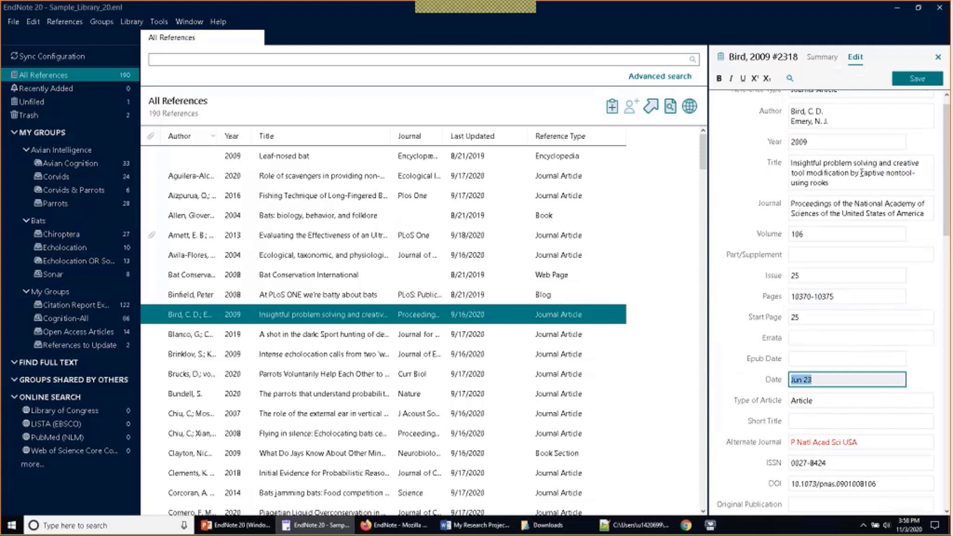
{"action": "left_click", "coordinate": [341, 257]}
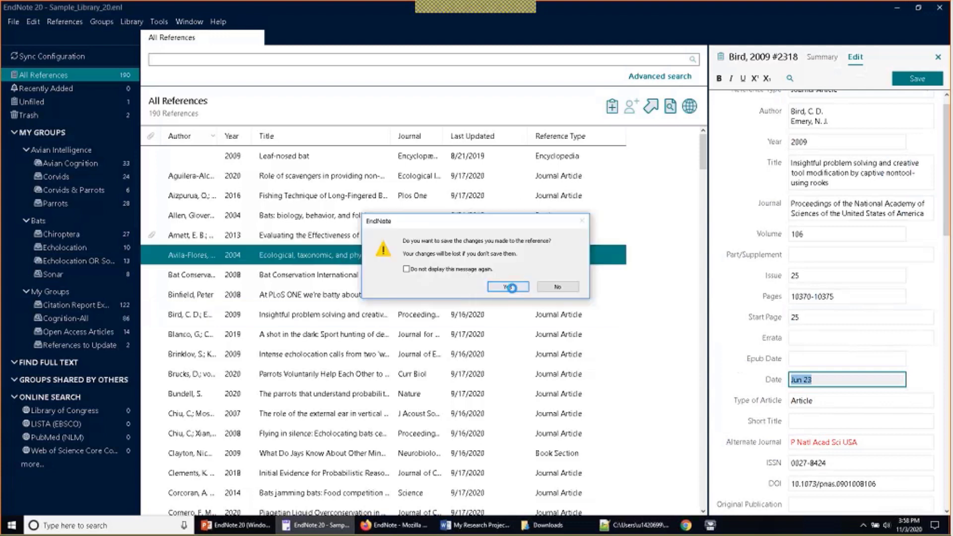
{"action": "left_click", "coordinate": [508, 286]}
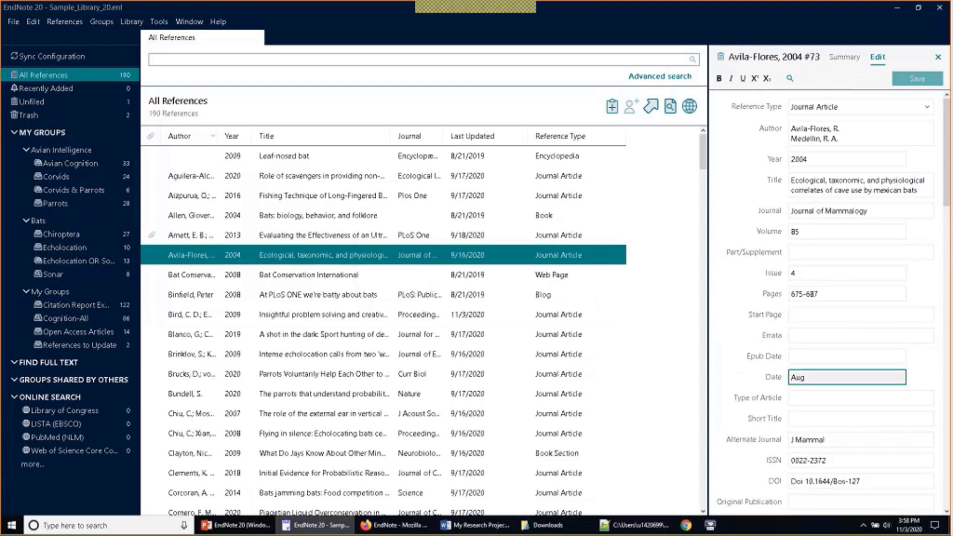
Step: View the summary of the article on ultrasonic acoustic deterrents at wind turbines, and move the reference list's Title column after Journal
{"action": "left_click", "coordinate": [374, 235]}
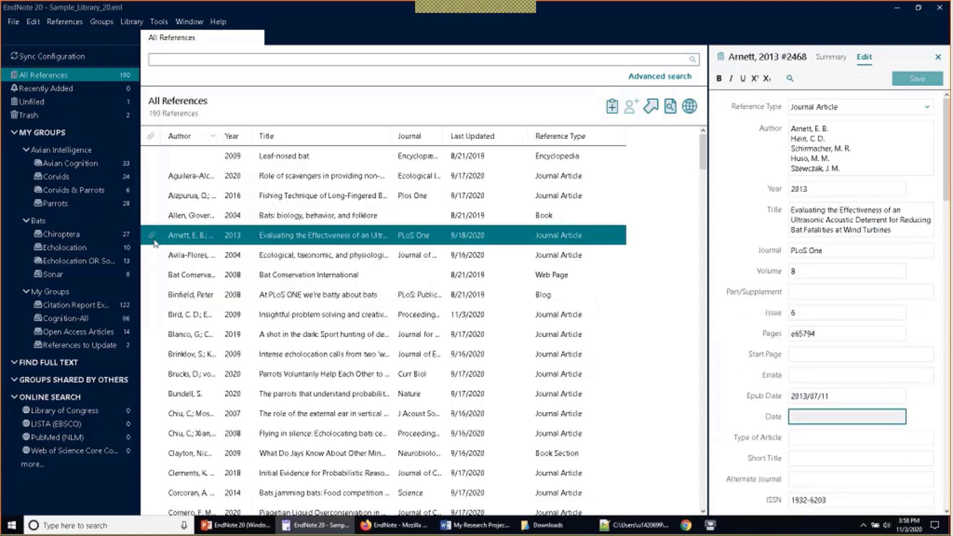
{"action": "left_click", "coordinate": [829, 57]}
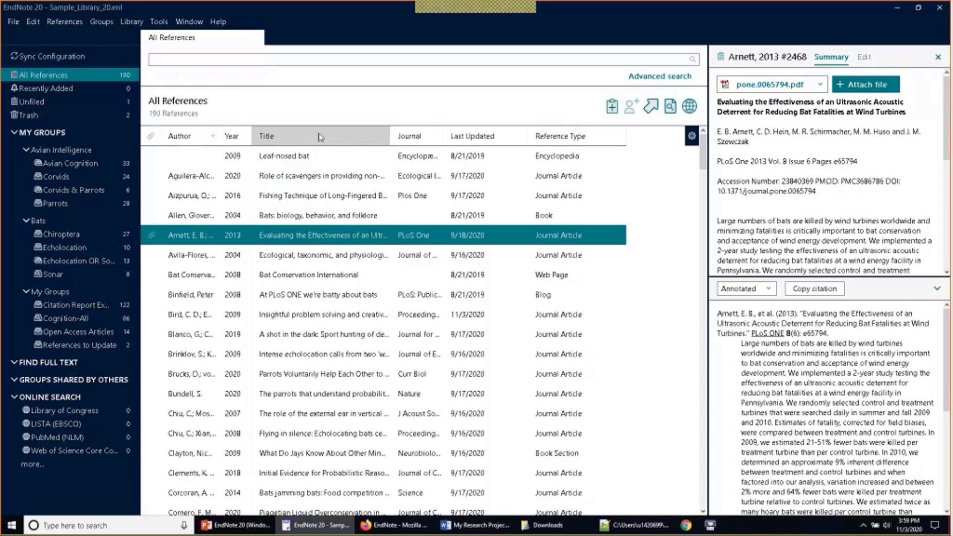
{"action": "left_click_drag", "start_coordinate": [333, 138], "coordinate": [496, 140]}
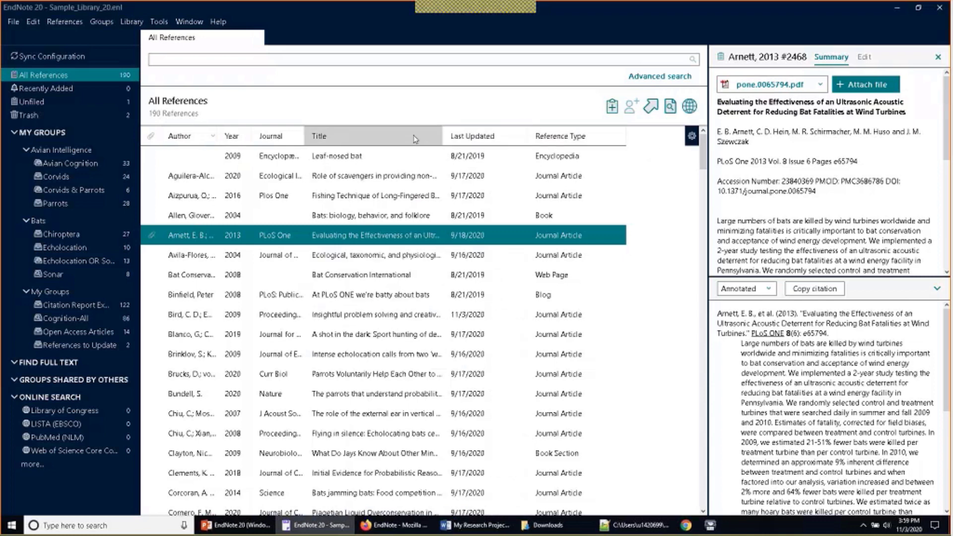
Step: Choose DOI as the field for column 8 in the library's display field preferences
{"action": "left_click", "coordinate": [692, 138]}
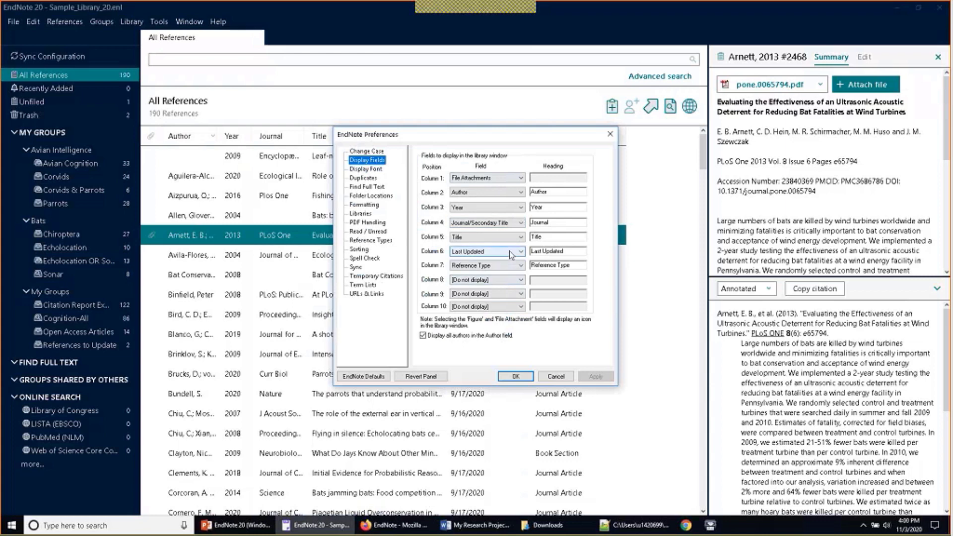
{"action": "left_click", "coordinate": [513, 281]}
{"action": "left_click", "coordinate": [519, 280]}
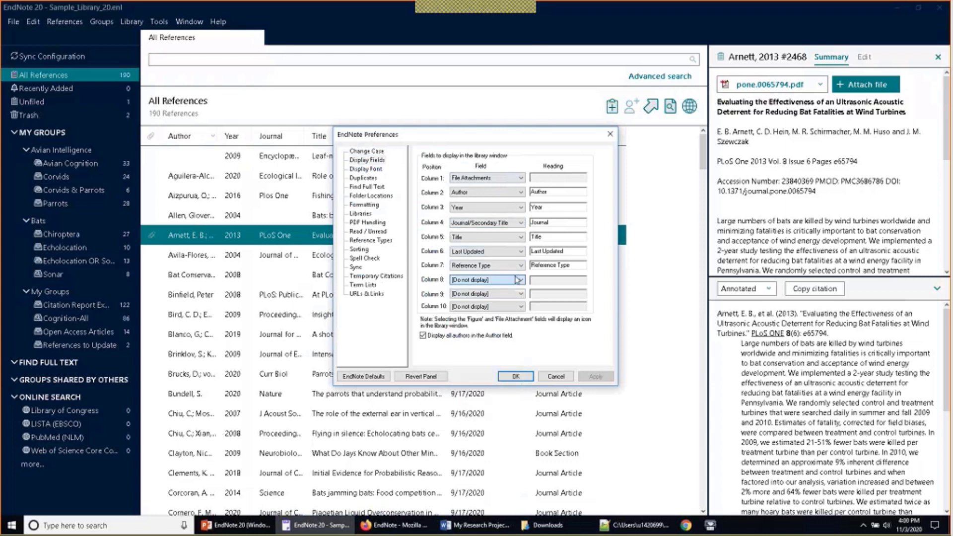
{"action": "left_click", "coordinate": [519, 280]}
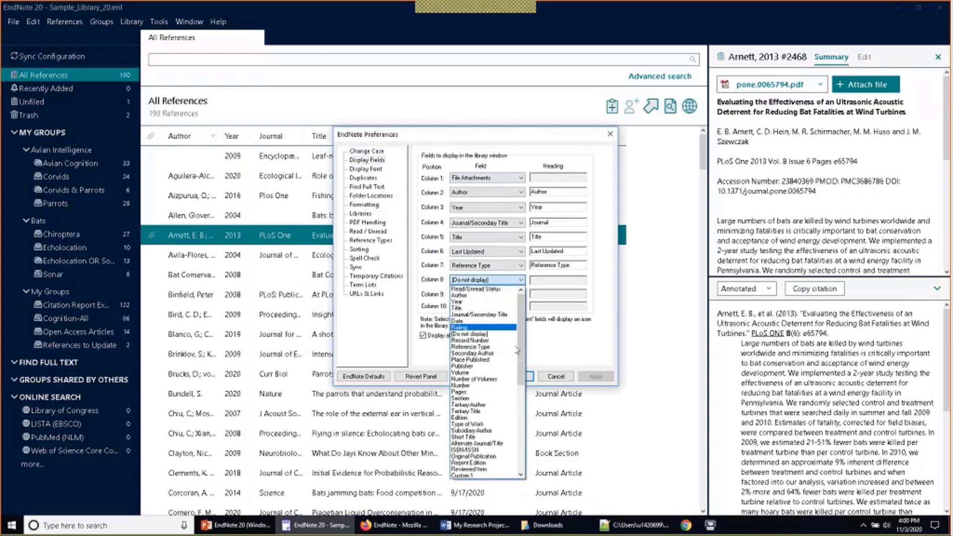
{"action": "scroll", "coordinate": [514, 392], "scroll_direction": "down", "scroll_amount": 3}
{"action": "scroll", "coordinate": [513, 391], "scroll_direction": "down", "scroll_amount": 4}
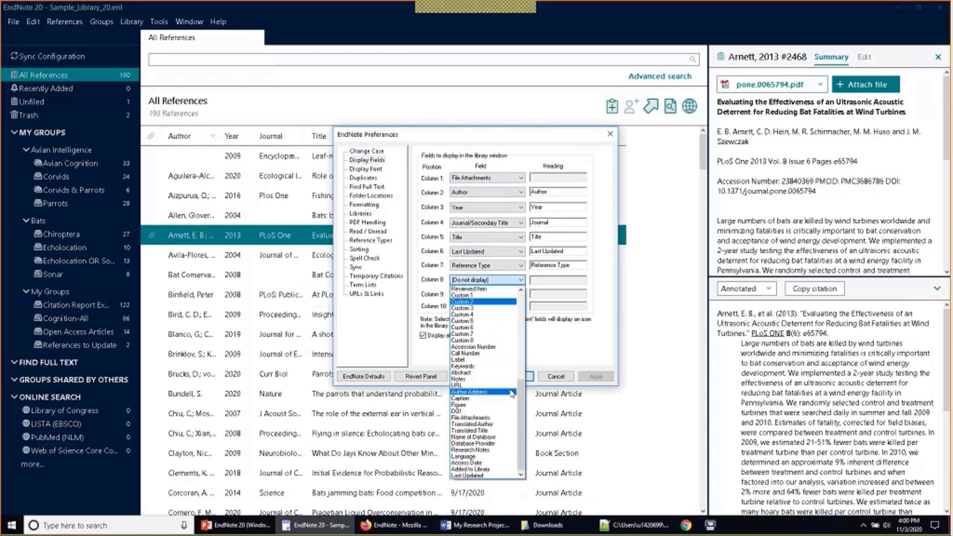
{"action": "left_click", "coordinate": [490, 412]}
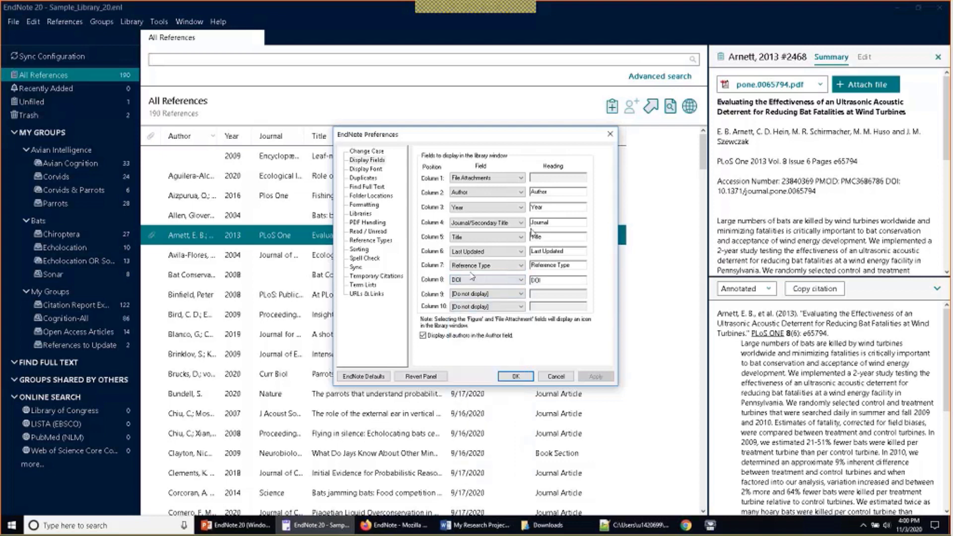
Step: Set display column 8 to the Label field and save the preferences
{"action": "left_click", "coordinate": [521, 280]}
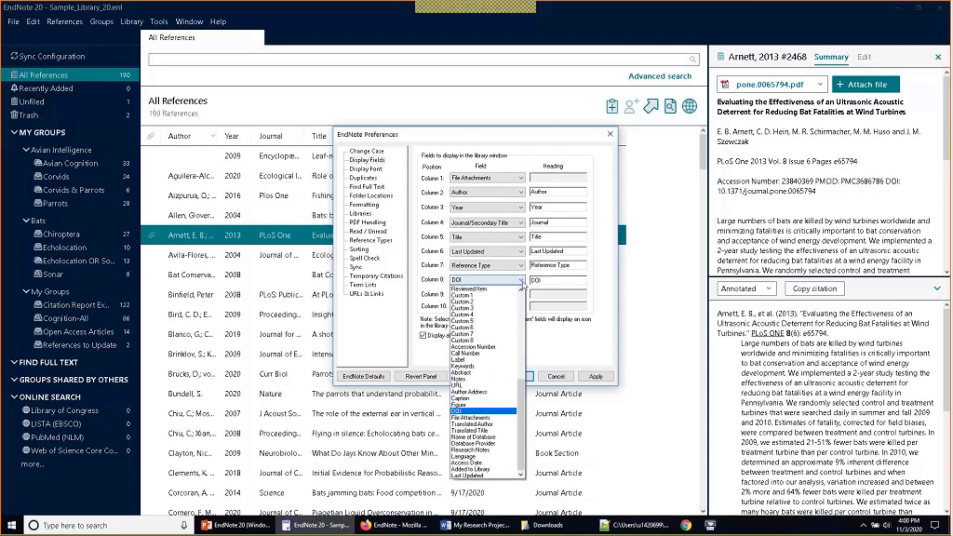
{"action": "left_click", "coordinate": [524, 358]}
{"action": "scroll", "coordinate": [503, 418], "scroll_direction": "down", "scroll_amount": 10}
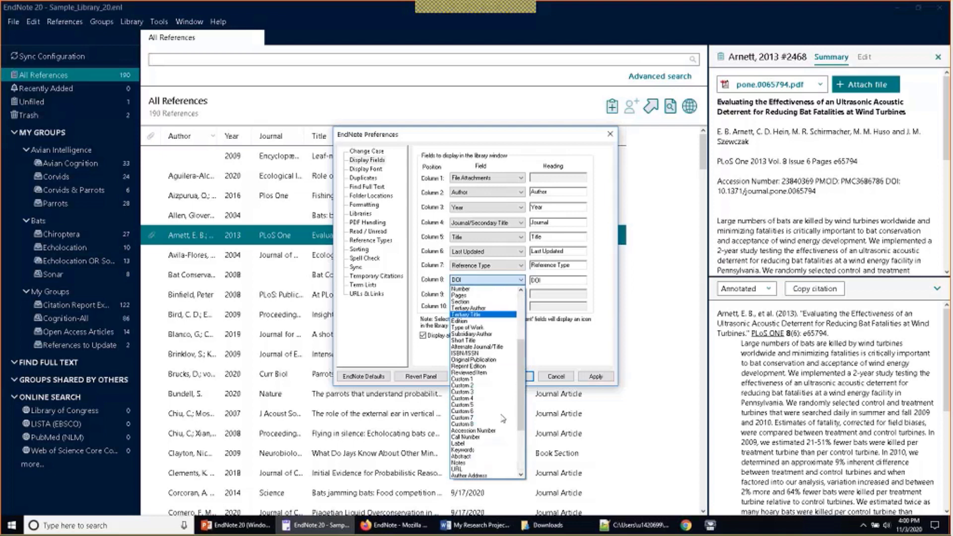
{"action": "left_click", "coordinate": [477, 411]}
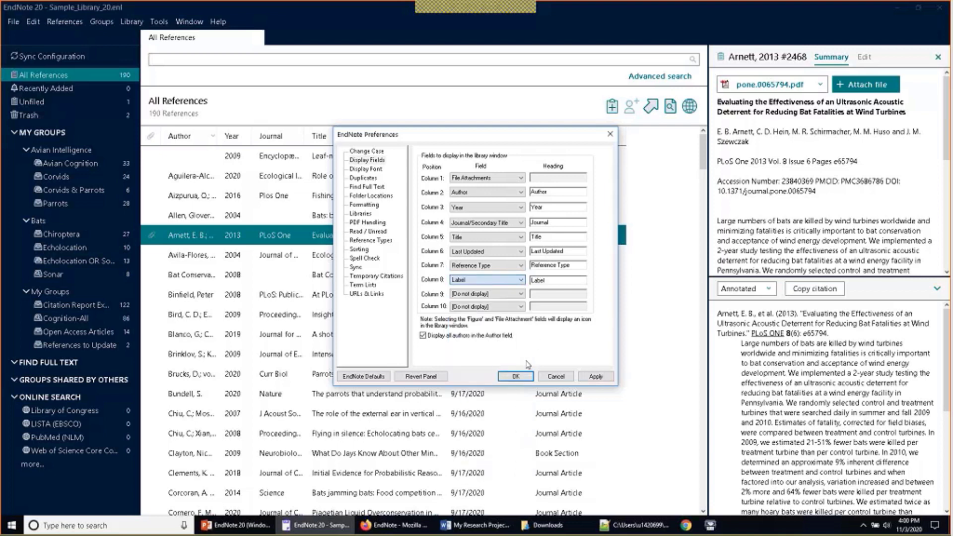
{"action": "left_click", "coordinate": [517, 376]}
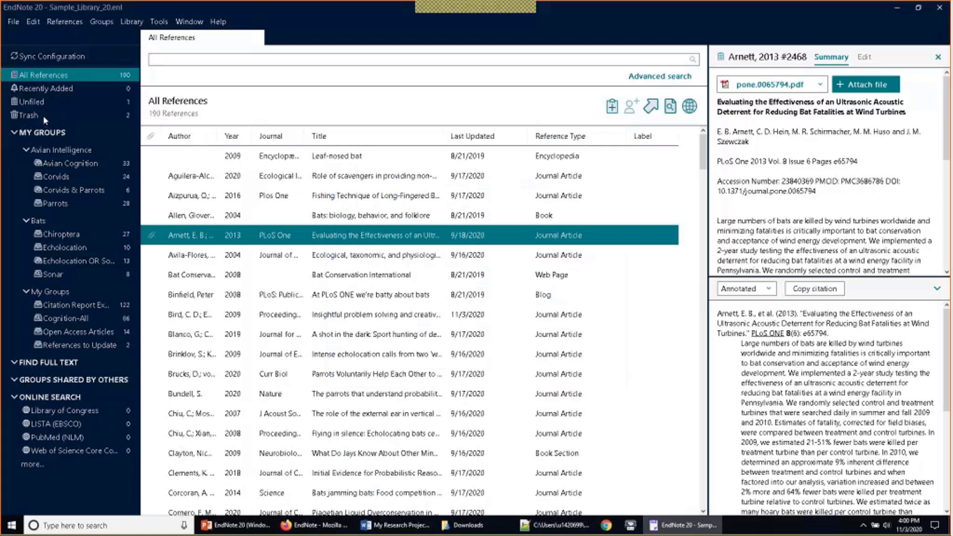
Step: View the references in the Avian Intelligence, Bats and My Groups group sets, and in the Parrots, Sonar and Echolocation OR Sonar groups
{"action": "left_click", "coordinate": [72, 150]}
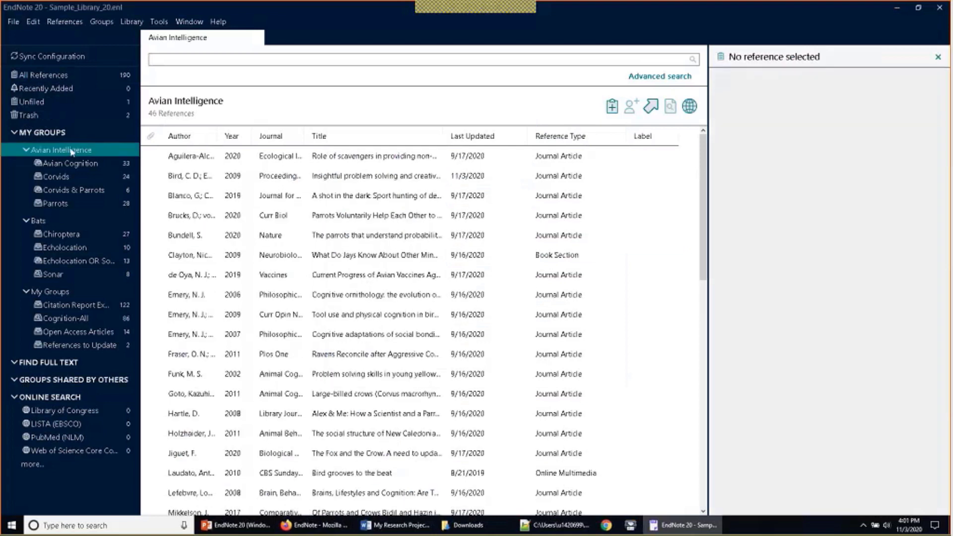
{"action": "left_click", "coordinate": [47, 223]}
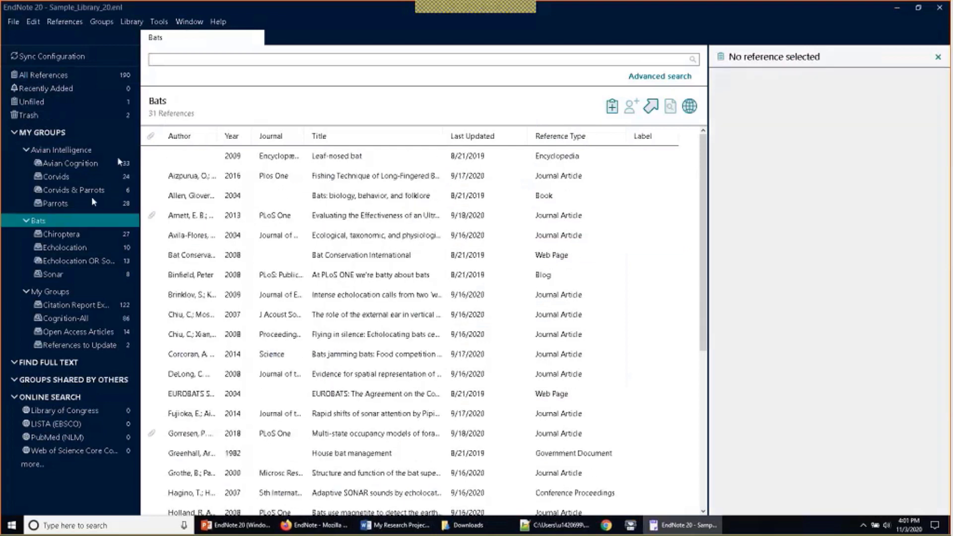
{"action": "left_click", "coordinate": [49, 291]}
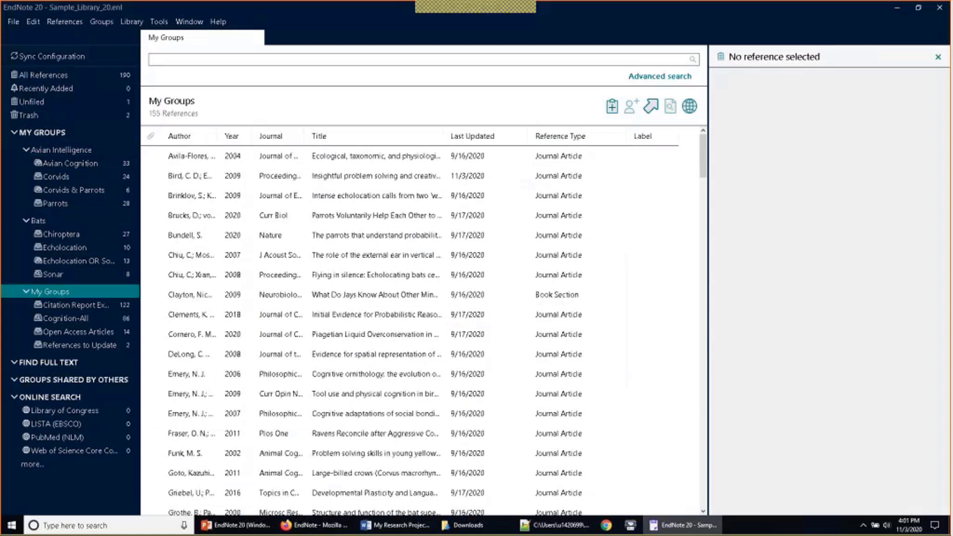
{"action": "left_click", "coordinate": [87, 203]}
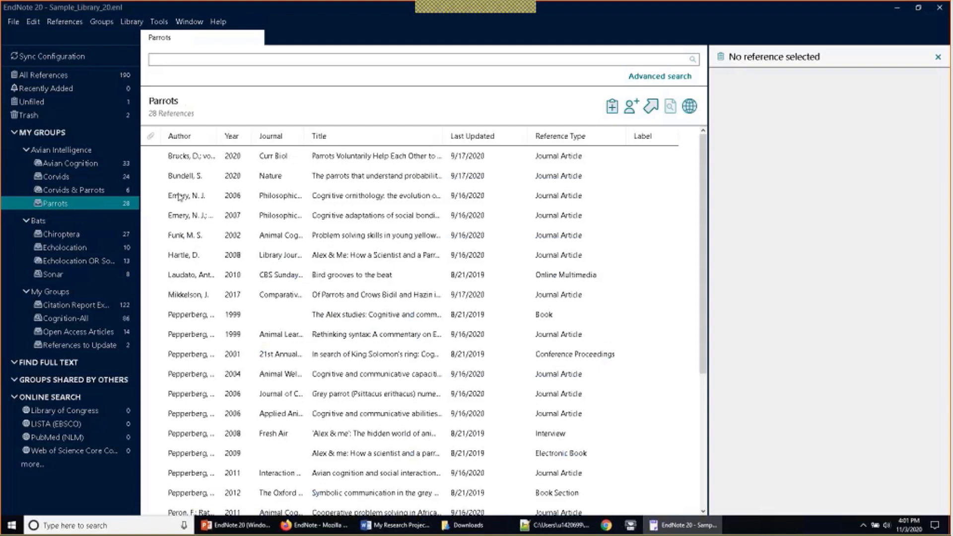
{"action": "left_click", "coordinate": [60, 277]}
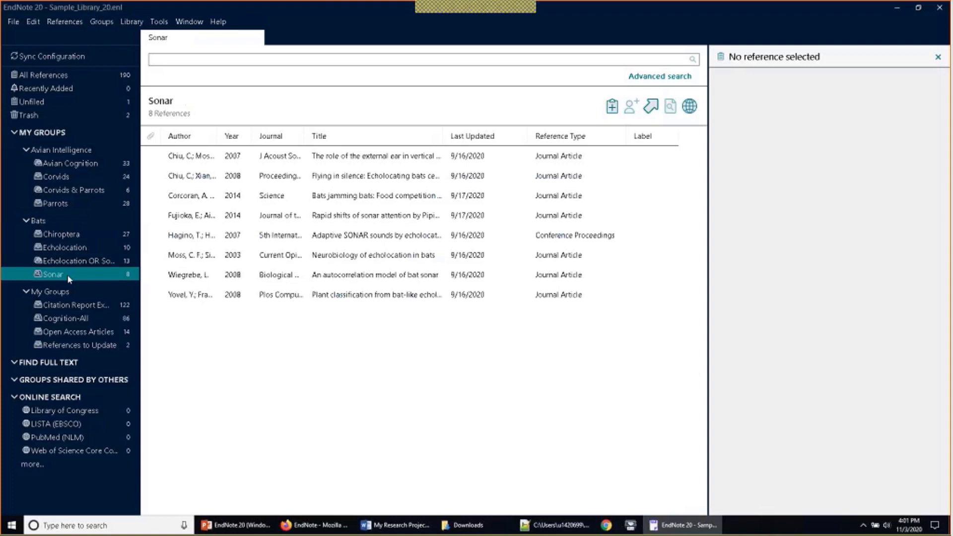
{"action": "left_click", "coordinate": [77, 265]}
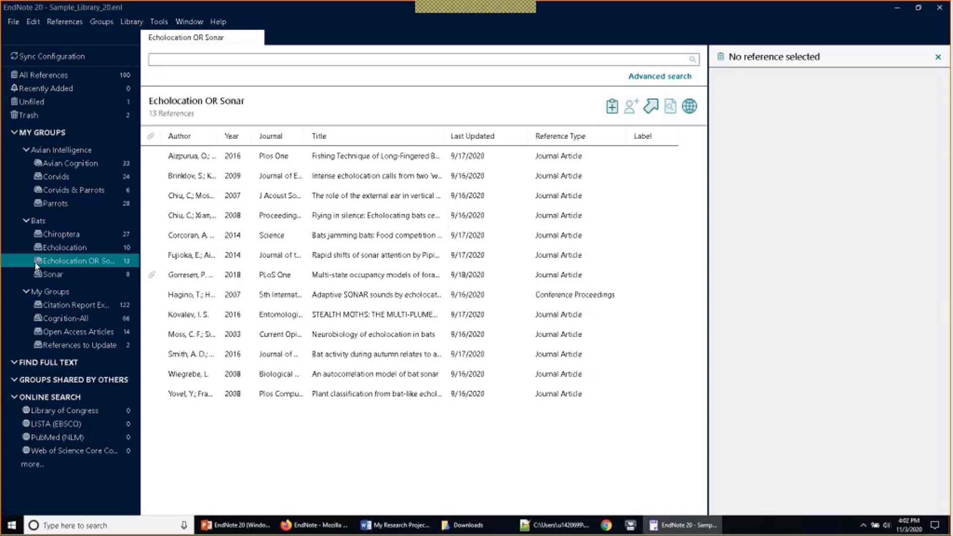
Step: Collapse and expand the MY GROUPS section, leaving it collapsed
{"action": "left_click", "coordinate": [15, 134]}
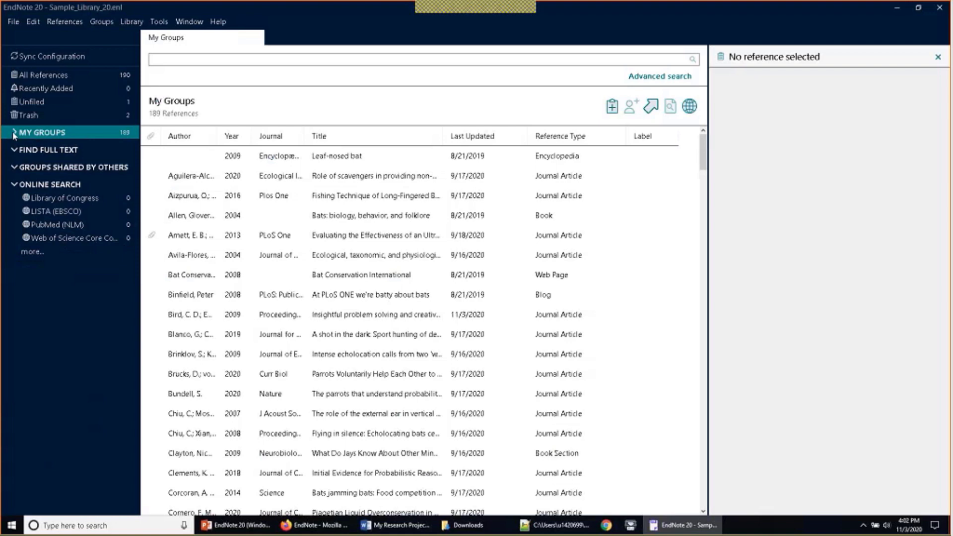
{"action": "left_click", "coordinate": [14, 133]}
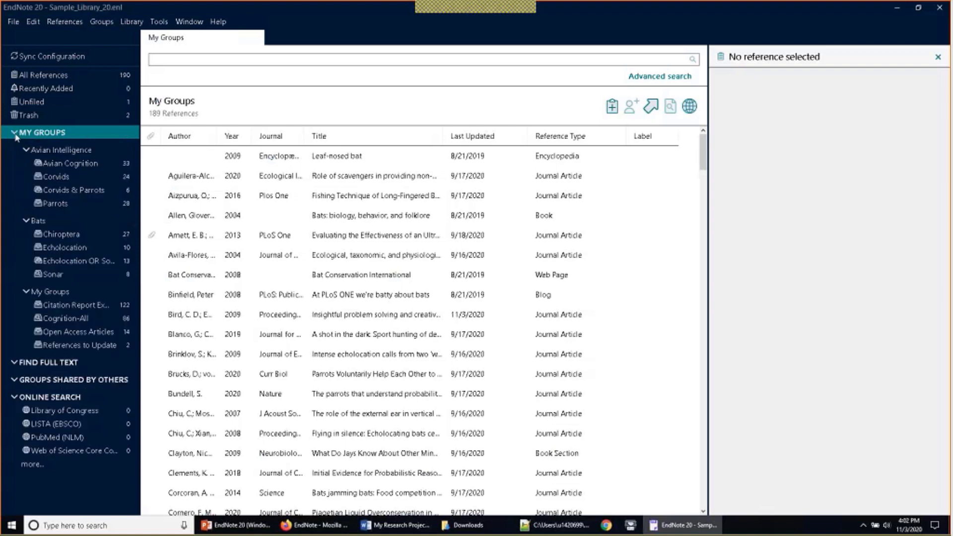
{"action": "left_click", "coordinate": [14, 133]}
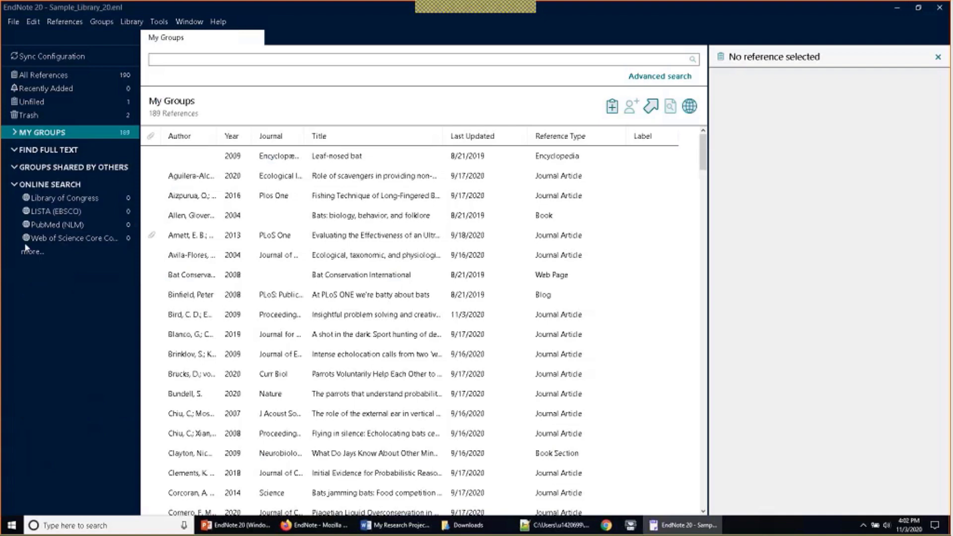
{"action": "left_click", "coordinate": [14, 133]}
{"action": "left_click", "coordinate": [16, 133]}
Step: View the summary of the long-fingered bats fishing technique article, close the reference details, and show them again
{"action": "left_click", "coordinate": [551, 198]}
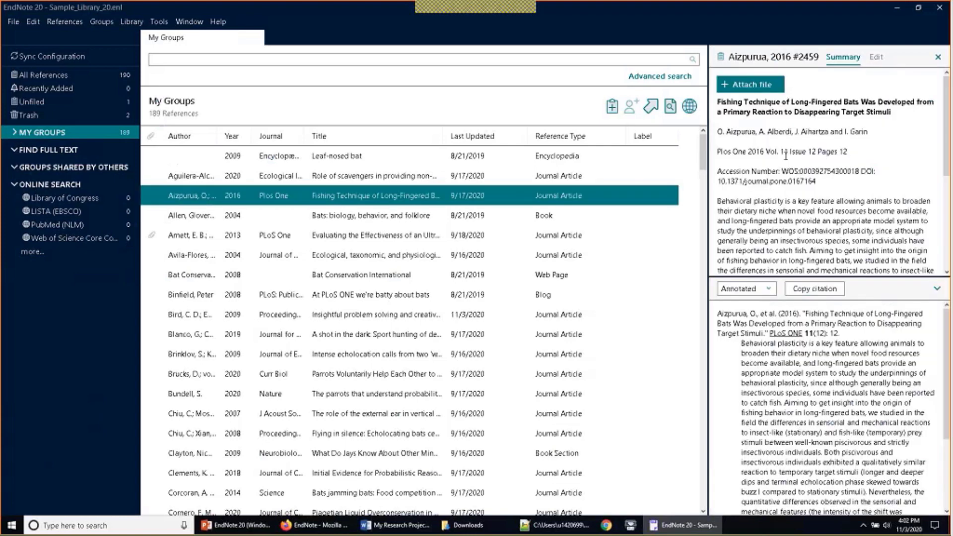
{"action": "left_click", "coordinate": [938, 58]}
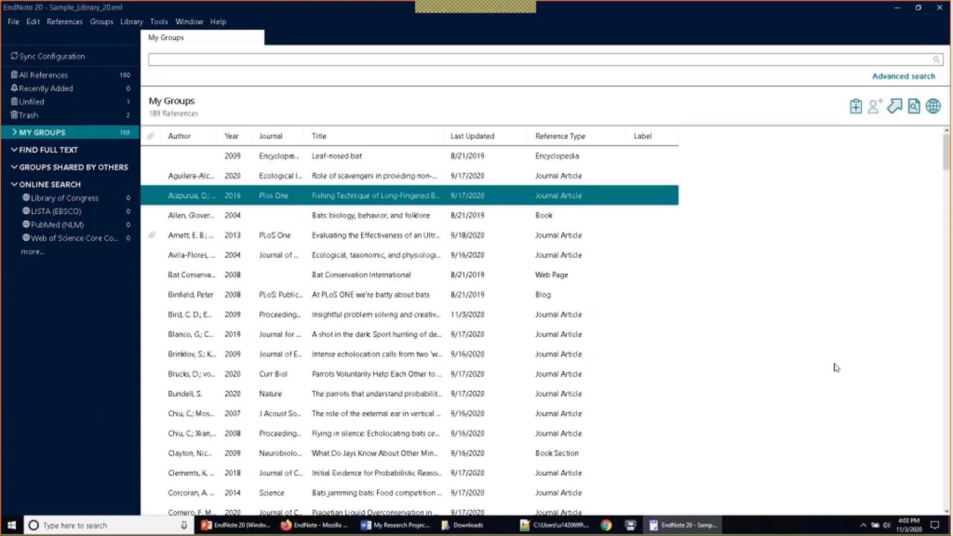
{"action": "left_click", "coordinate": [397, 201]}
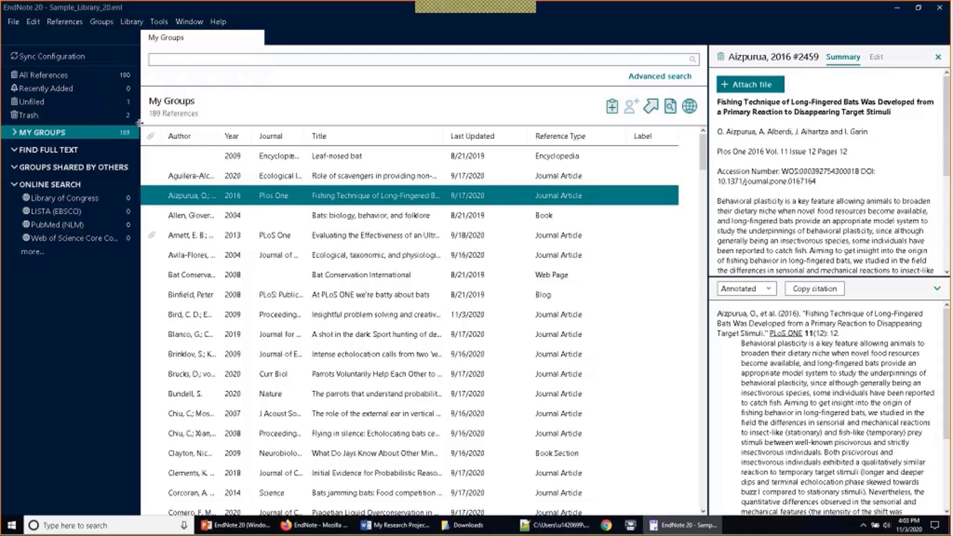
Step: Narrow the groups sidebar, and enlarge the long-fingered bats article's summary by shrinking the citation preview
{"action": "left_click_drag", "start_coordinate": [137, 122], "coordinate": [103, 127]}
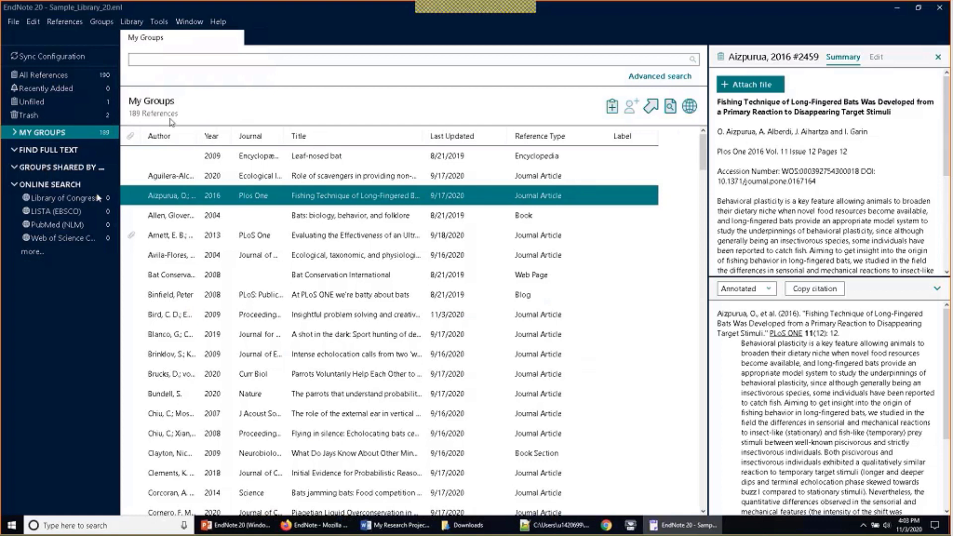
{"action": "left_click", "coordinate": [122, 155]}
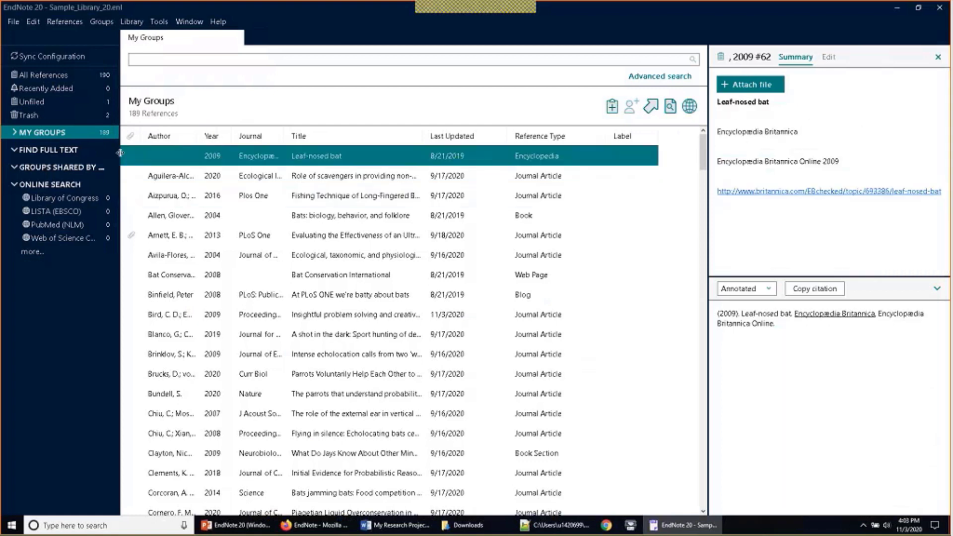
{"action": "left_click", "coordinate": [171, 199]}
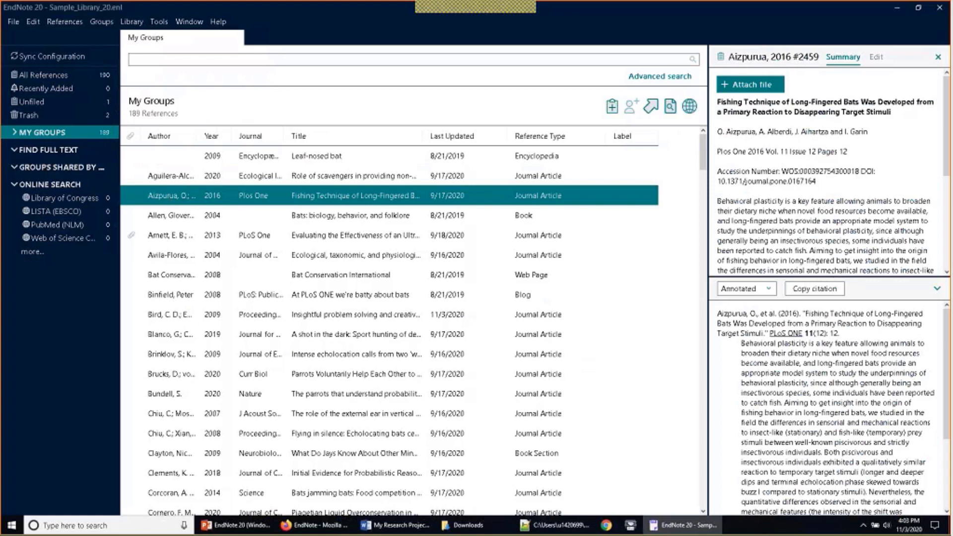
{"action": "left_click_drag", "start_coordinate": [867, 278], "coordinate": [867, 422]}
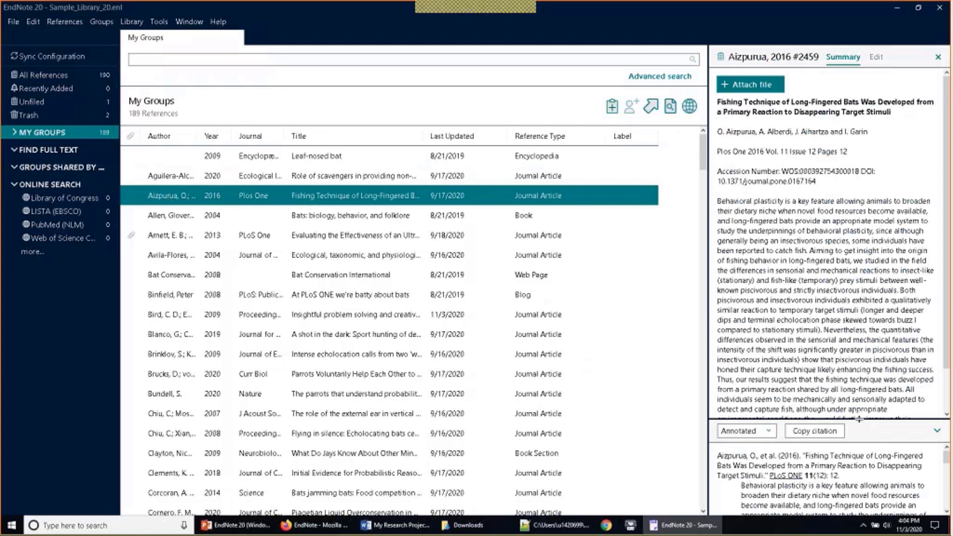
{"action": "left_click_drag", "start_coordinate": [859, 419], "coordinate": [859, 392]}
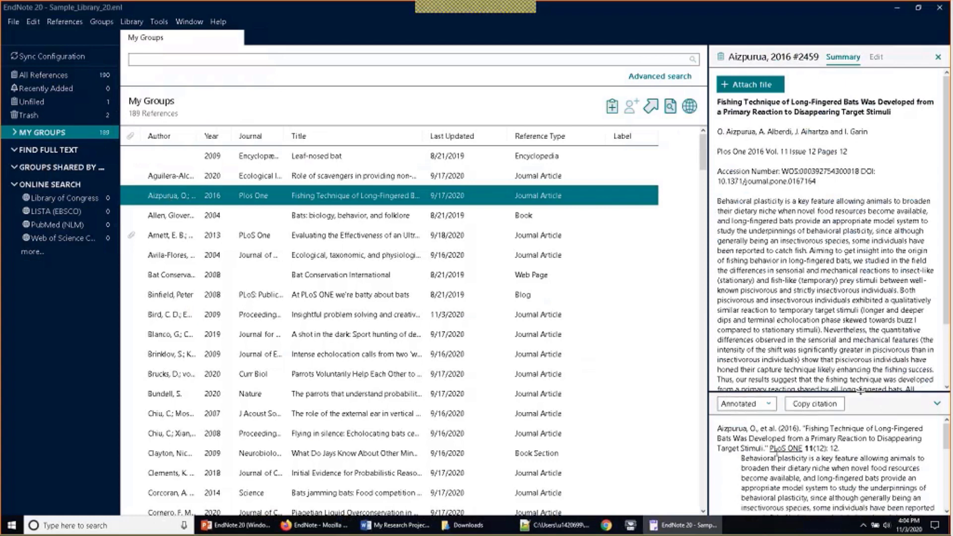
Step: Change the citation preview style for the long-fingered bats article to Vancouver
{"action": "left_click", "coordinate": [763, 404]}
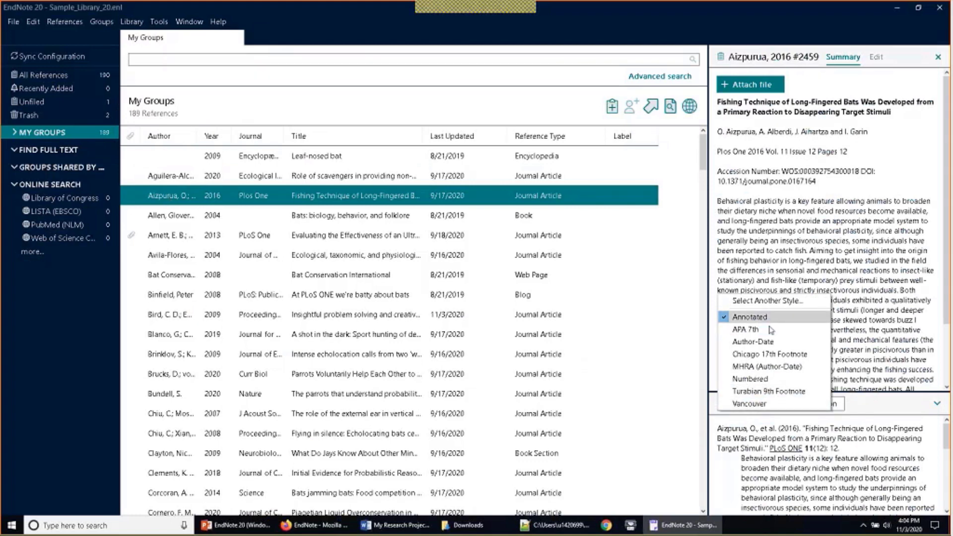
{"action": "left_click", "coordinate": [792, 425]}
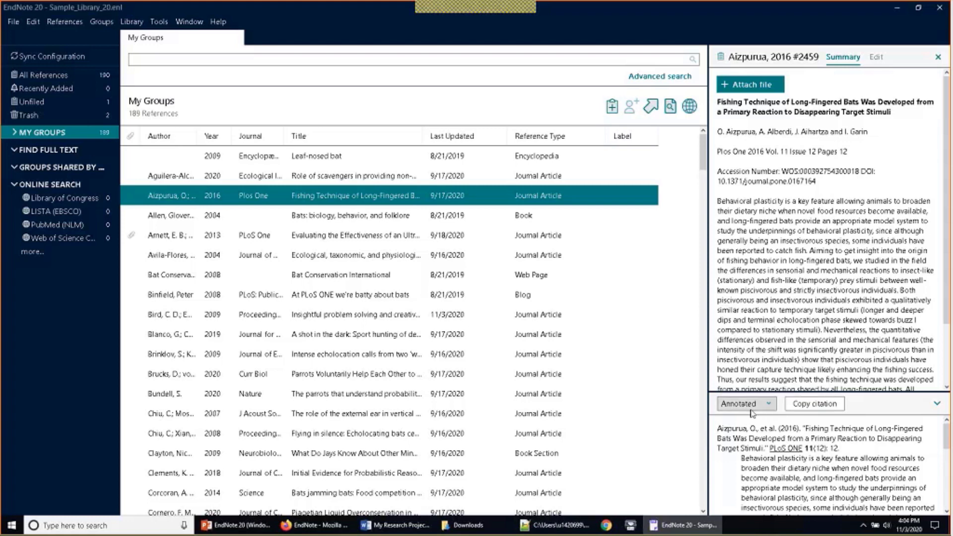
{"action": "left_click", "coordinate": [768, 405]}
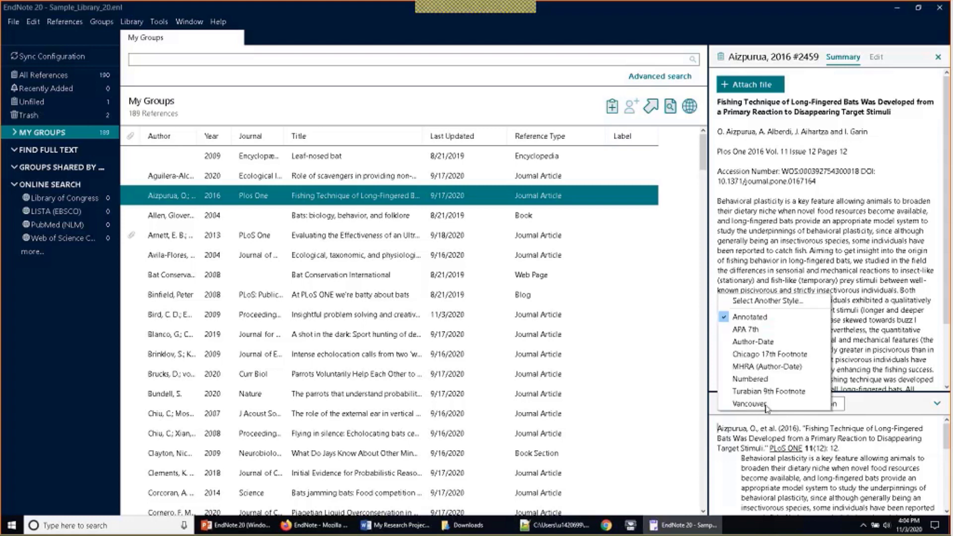
{"action": "left_click", "coordinate": [772, 423]}
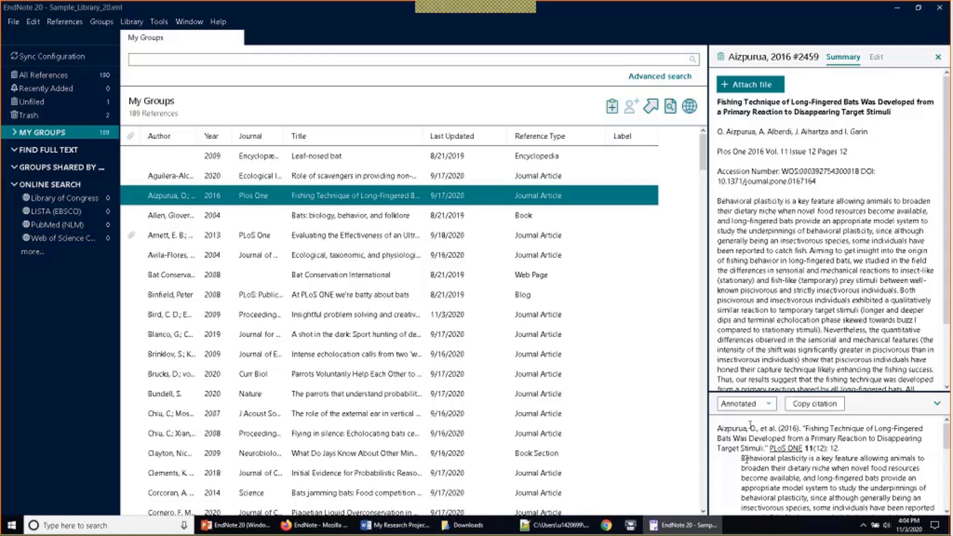
{"action": "mouse_move", "coordinate": [947, 435]}
{"action": "left_mouse_down"}
{"action": "mouse_move", "coordinate": [946, 469]}
{"action": "mouse_move", "coordinate": [947, 435]}
{"action": "left_mouse_up"}
{"action": "left_click", "coordinate": [770, 405]}
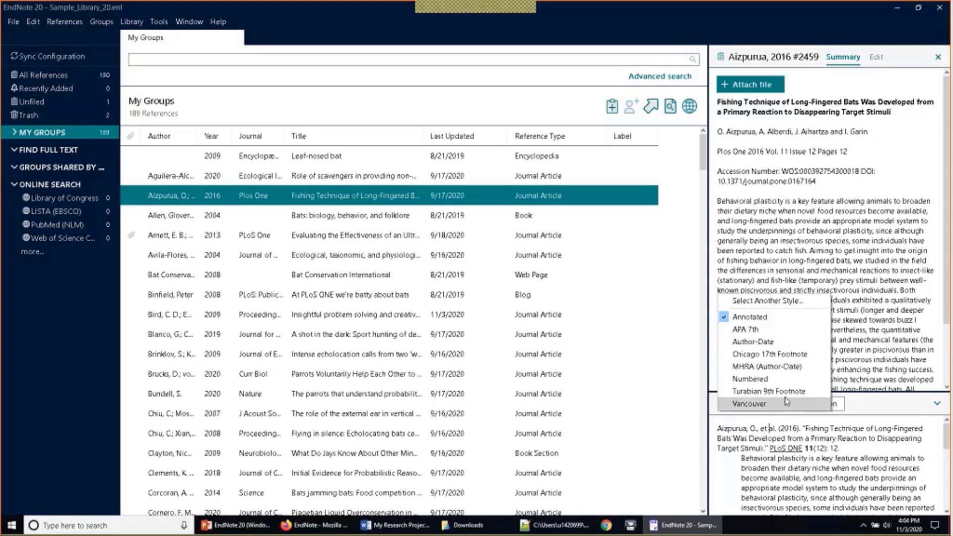
{"action": "left_click", "coordinate": [786, 404]}
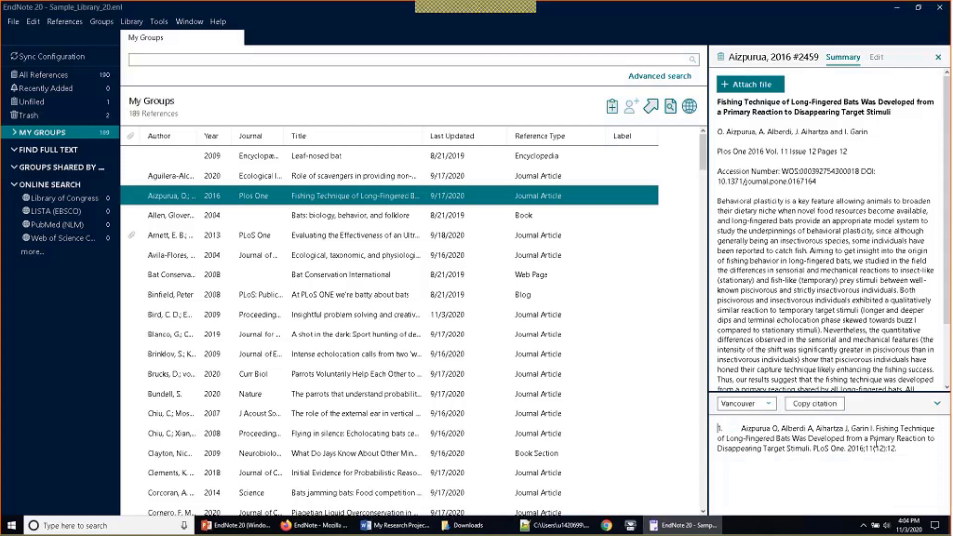
Step: Change the citation preview style for the long-fingered bats article to JAMA, picked from the full list of styles
{"action": "left_click", "coordinate": [768, 404]}
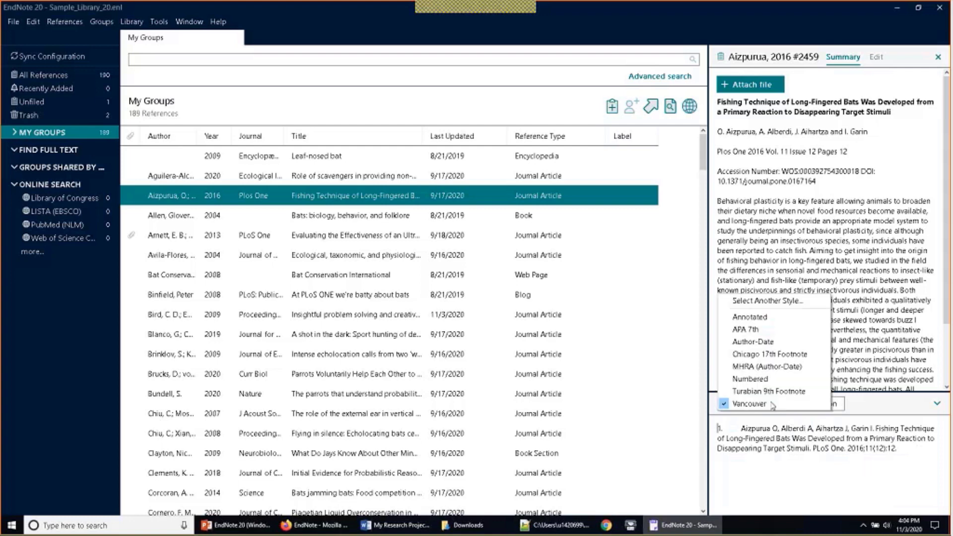
{"action": "left_click", "coordinate": [768, 301]}
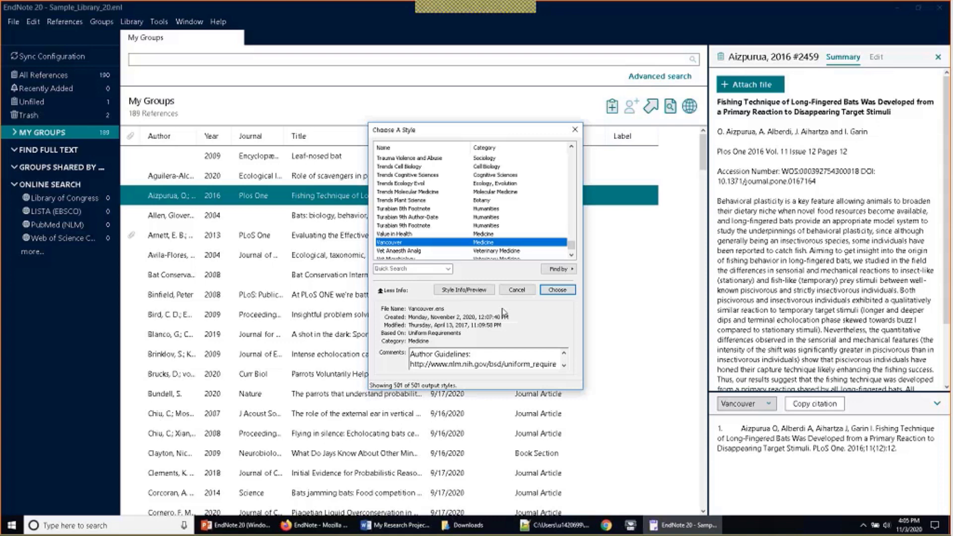
{"action": "key", "text": "j"}
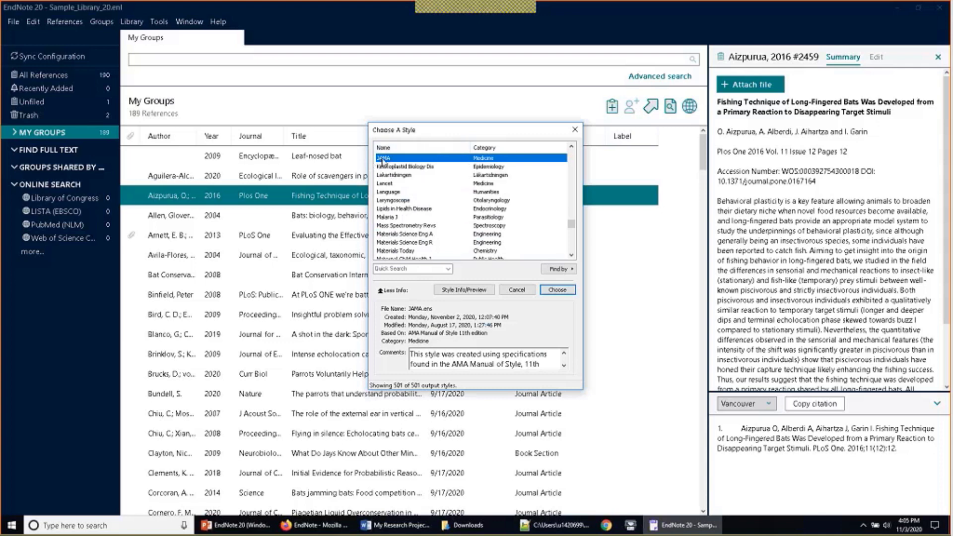
{"action": "key", "text": "Return"}
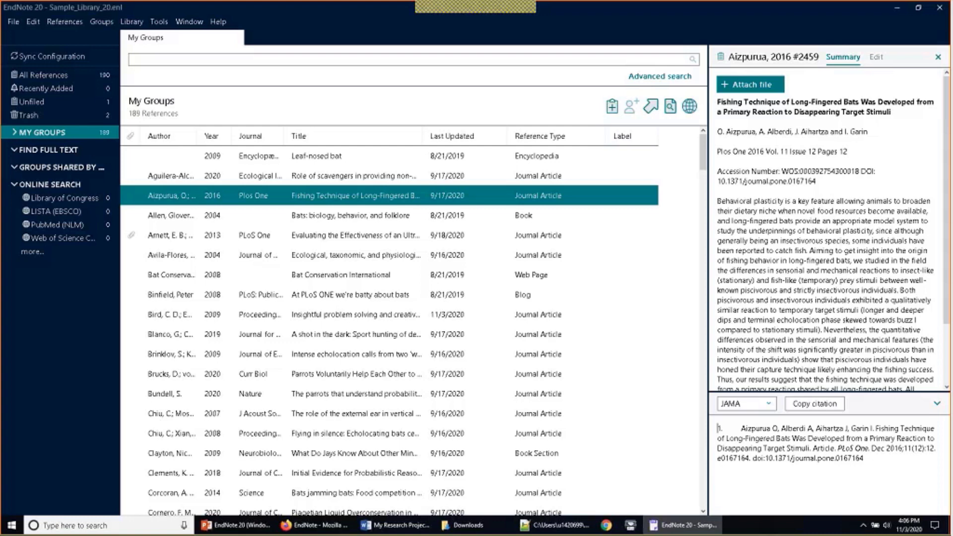
Step: Expand the MY GROUPS section, and start a new reference with the reference type Newspaper Article
{"action": "left_click", "coordinate": [14, 132]}
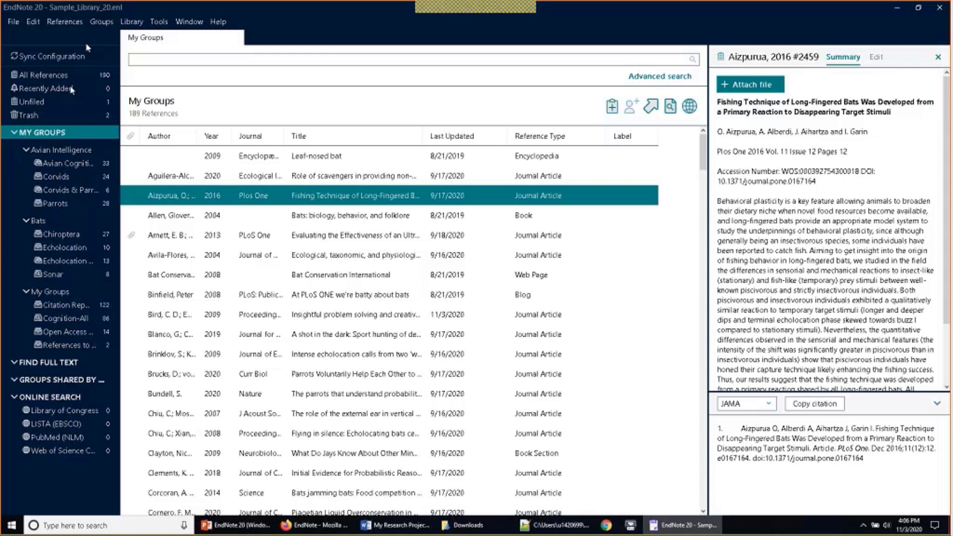
{"action": "left_click", "coordinate": [77, 23]}
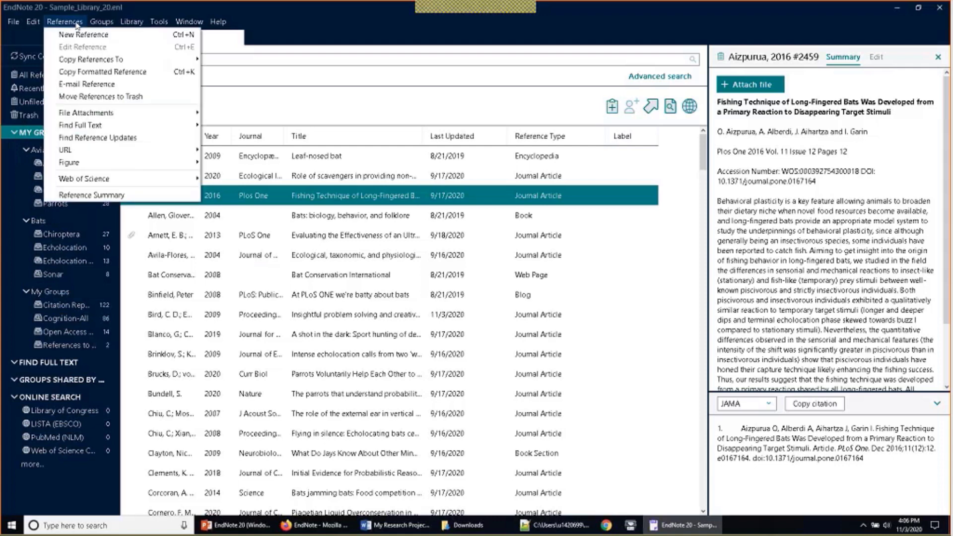
{"action": "left_click", "coordinate": [53, 36]}
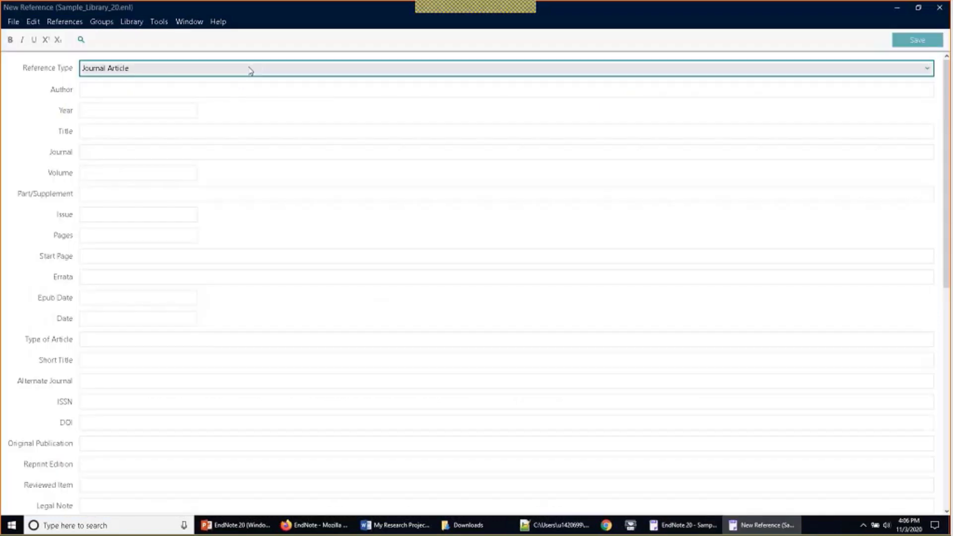
{"action": "left_click", "coordinate": [251, 70]}
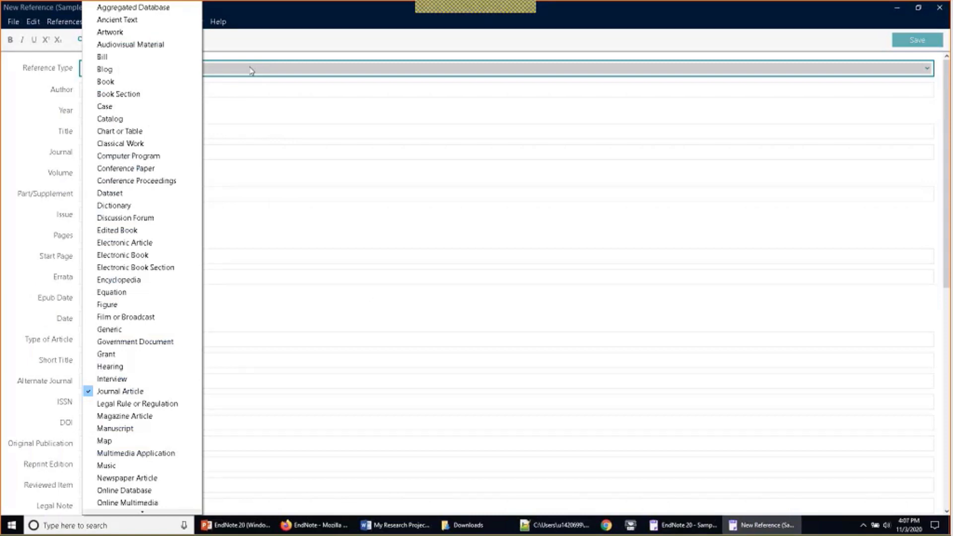
{"action": "left_click", "coordinate": [270, 65]}
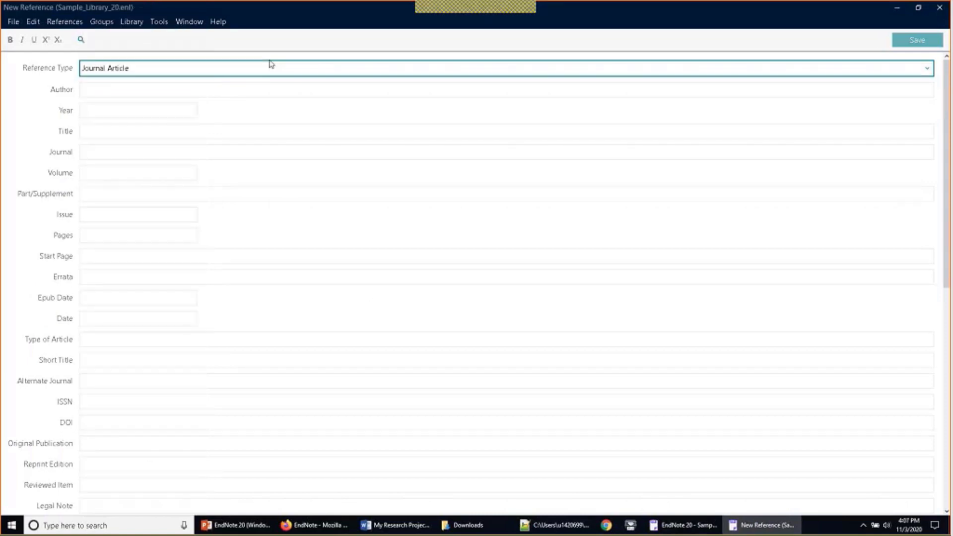
{"action": "left_click", "coordinate": [133, 70]}
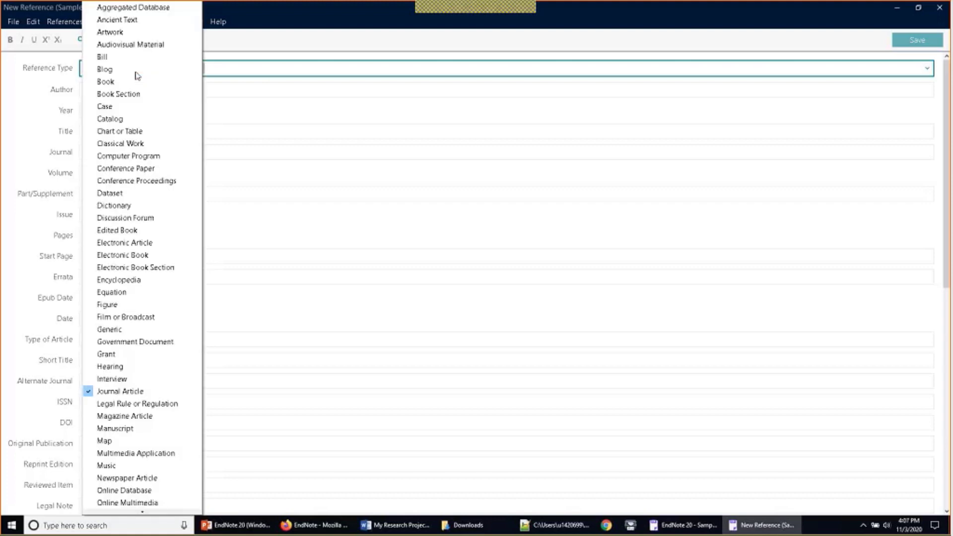
{"action": "left_click", "coordinate": [166, 480]}
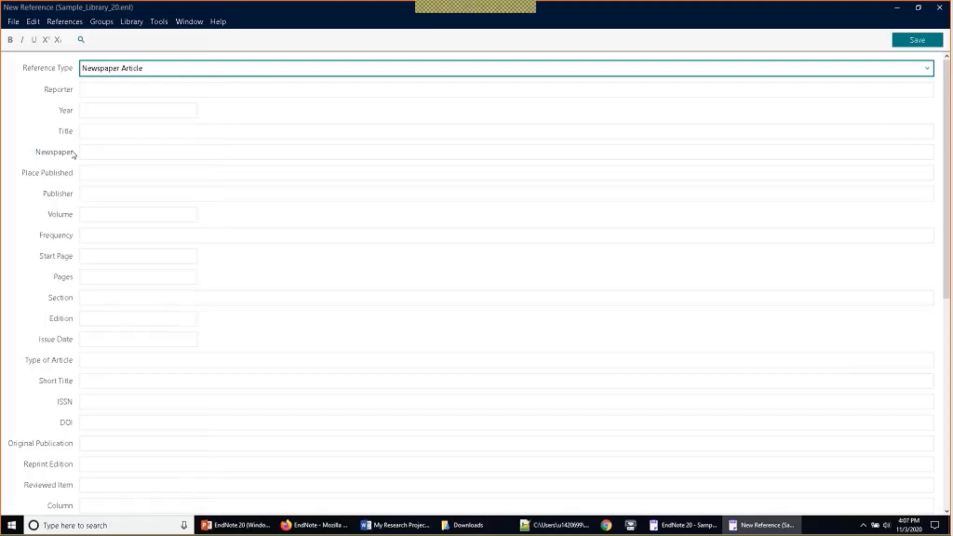
Step: Enter two reporters on separate lines, the first as surname, first name and the second as first name surname
{"action": "key", "text": "Tab"}
{"action": "type", "text": "Sm"}
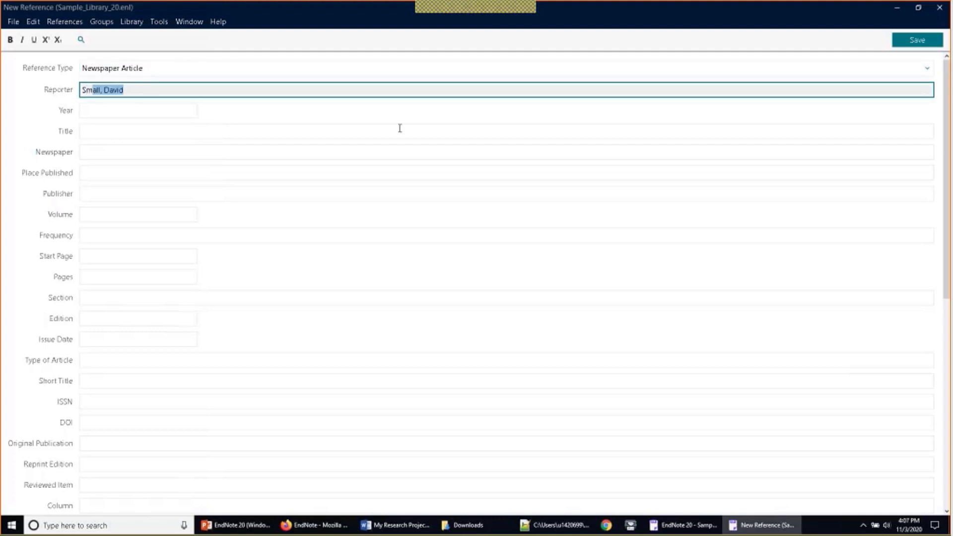
{"action": "type", "text": "ith, John"}
{"action": "key", "text": "Return"}
{"action": "type", "text": "Robert"}
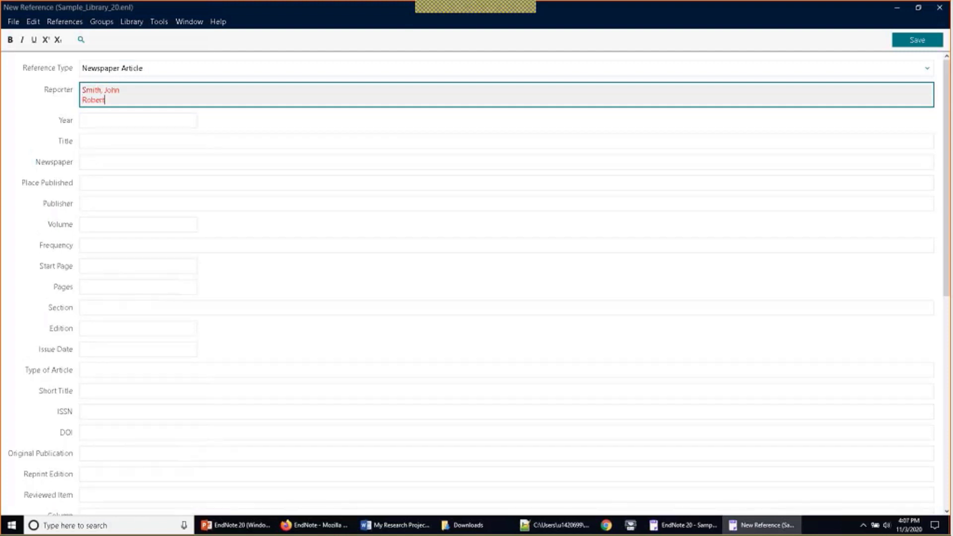
{"action": "type", "text": " Jones"}
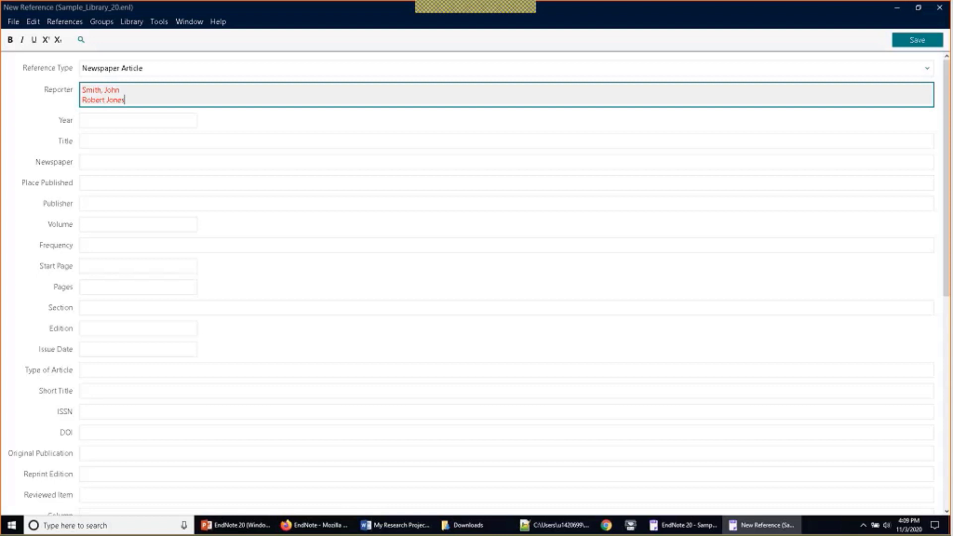
Step: Set the newspaper article's year to 2020 and its title to "This is a title"
{"action": "left_click", "coordinate": [183, 118]}
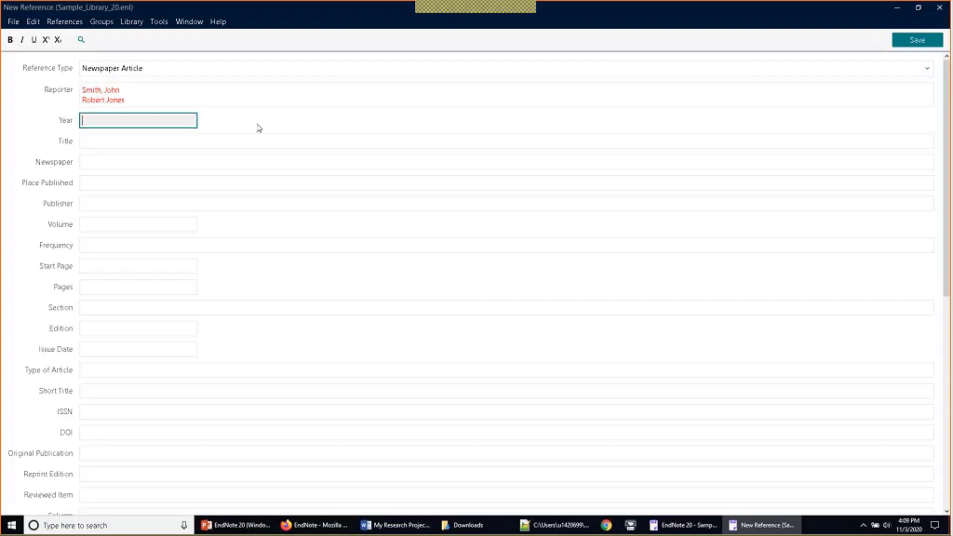
{"action": "type", "text": "2020"}
{"action": "key", "text": "Tab"}
{"action": "type", "text": "This "}
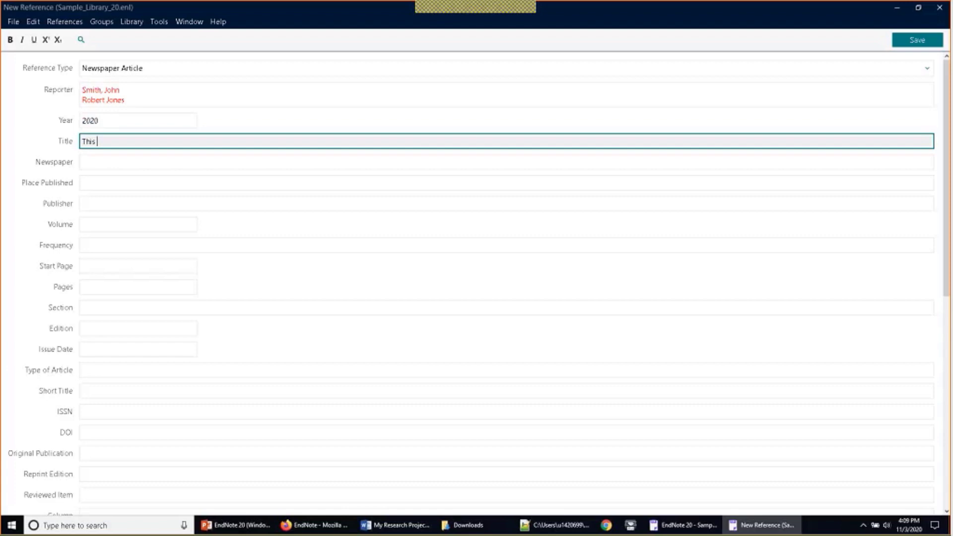
{"action": "type", "text": "is a titel"}
{"action": "key", "text": "BackSpace"}
{"action": "key", "text": "BackSpace"}
{"action": "type", "text": "le"}
Step: Save and close the new newspaper article reference, and view its summary among the unfiled references
{"action": "left_click", "coordinate": [902, 45]}
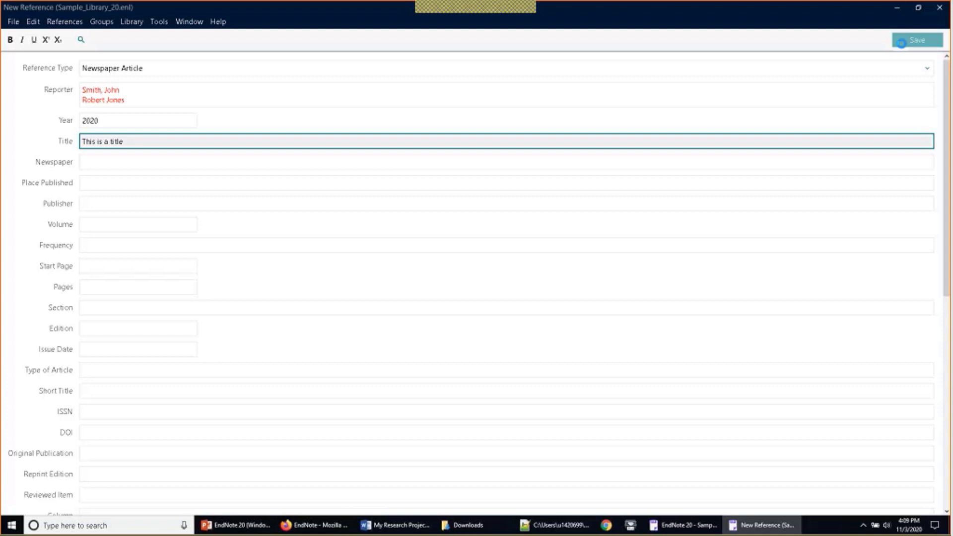
{"action": "left_click", "coordinate": [939, 8]}
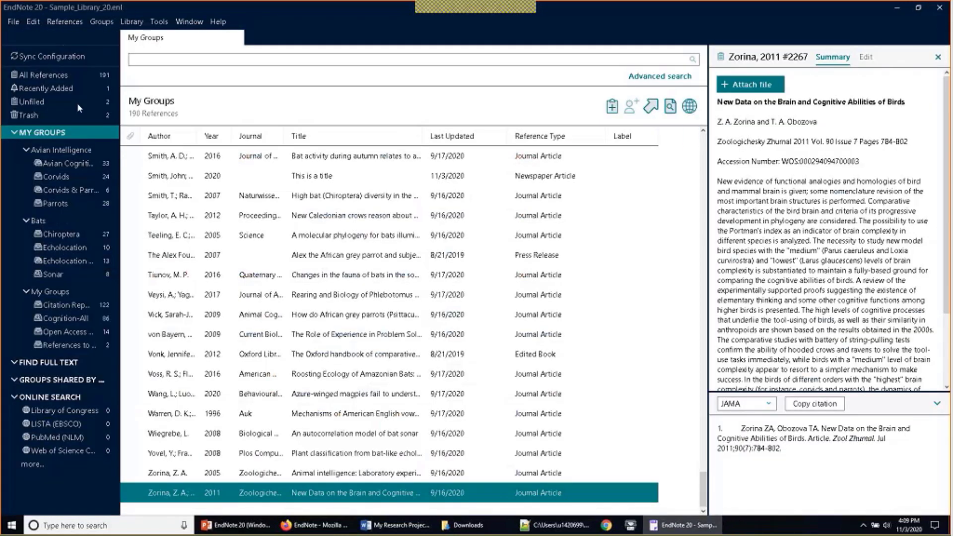
{"action": "left_click", "coordinate": [49, 102]}
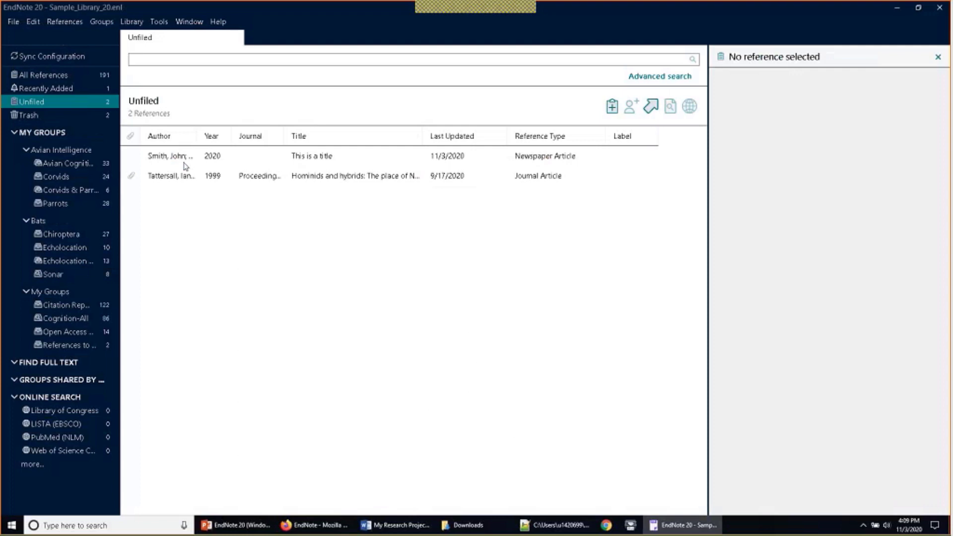
{"action": "left_click", "coordinate": [184, 162]}
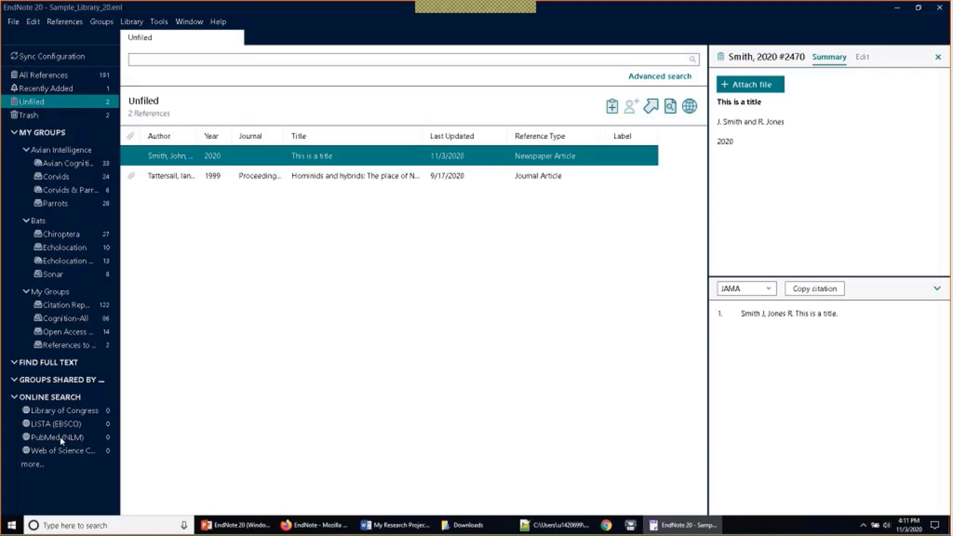
Step: Browse the additional online search connections, checking the file details of Australian Natl U and Library of Congress
{"action": "left_click", "coordinate": [33, 465]}
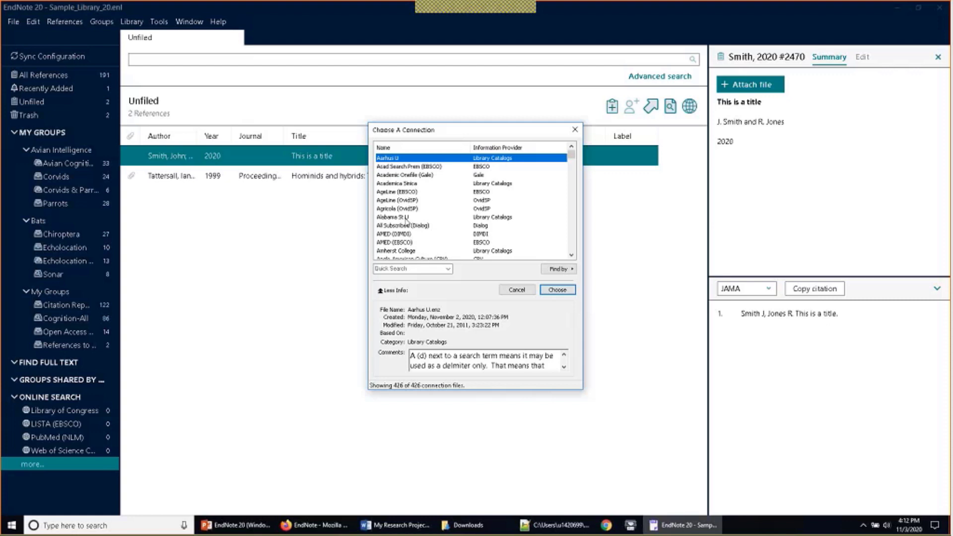
{"action": "scroll", "coordinate": [406, 222], "scroll_direction": "down", "scroll_amount": 8}
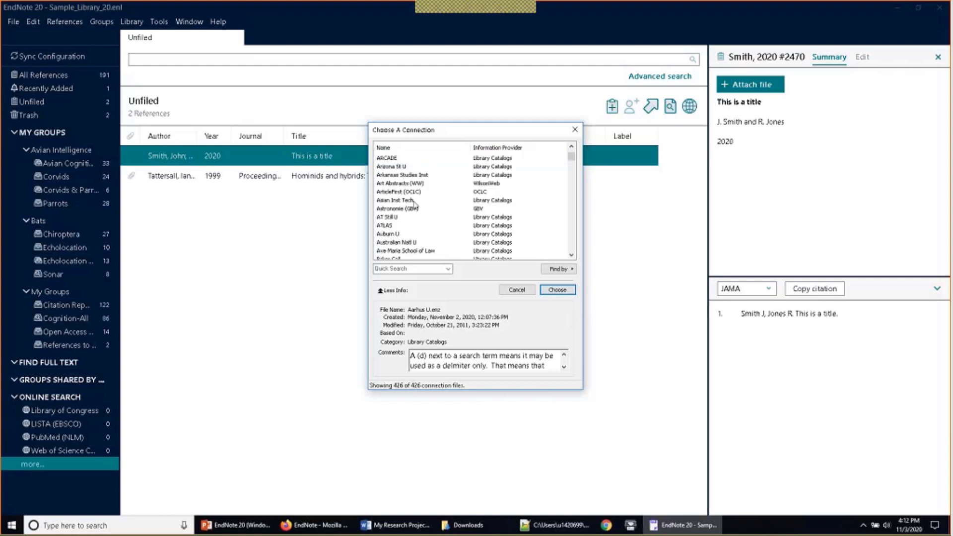
{"action": "left_click", "coordinate": [431, 201]}
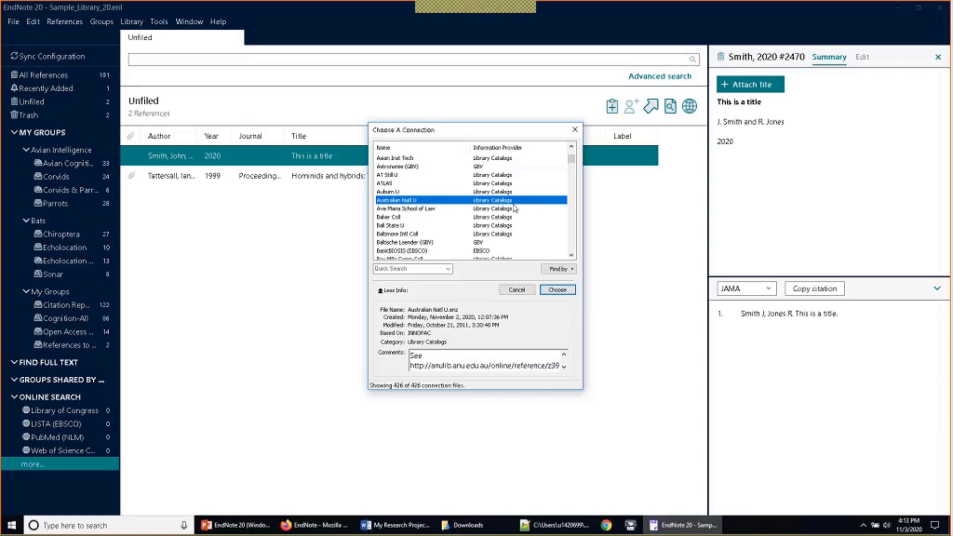
{"action": "scroll", "coordinate": [514, 209], "scroll_direction": "down", "scroll_amount": 20}
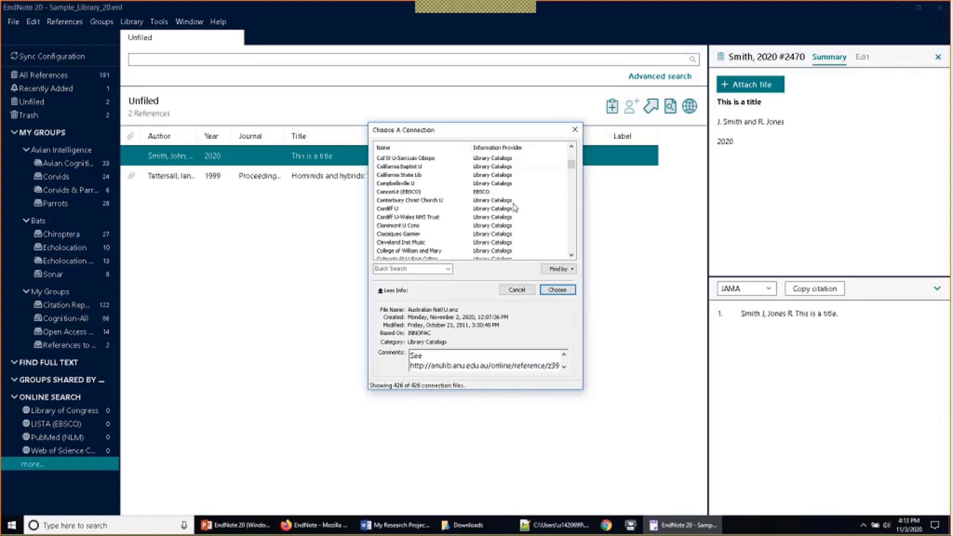
{"action": "scroll", "coordinate": [515, 209], "scroll_direction": "down", "scroll_amount": 10}
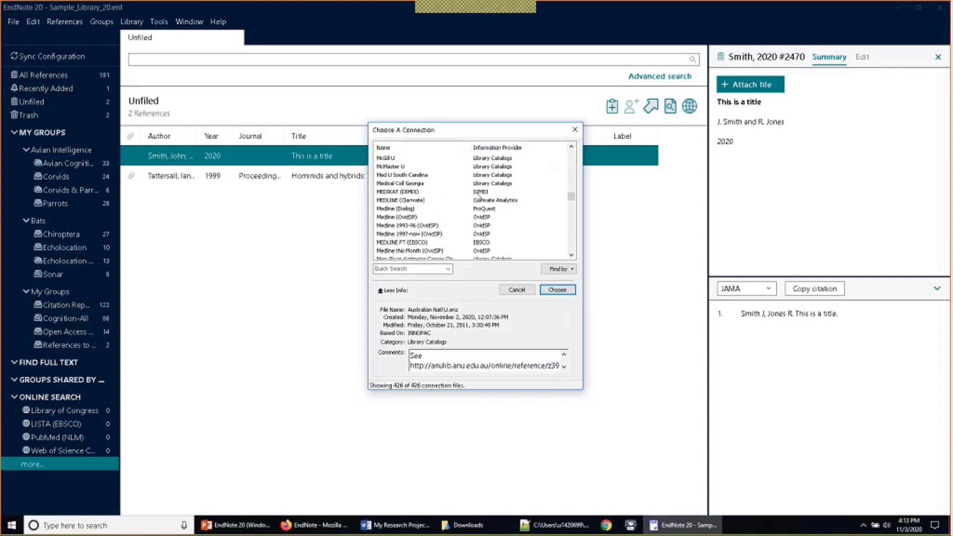
{"action": "scroll", "coordinate": [462, 209], "scroll_direction": "up", "scroll_amount": 3}
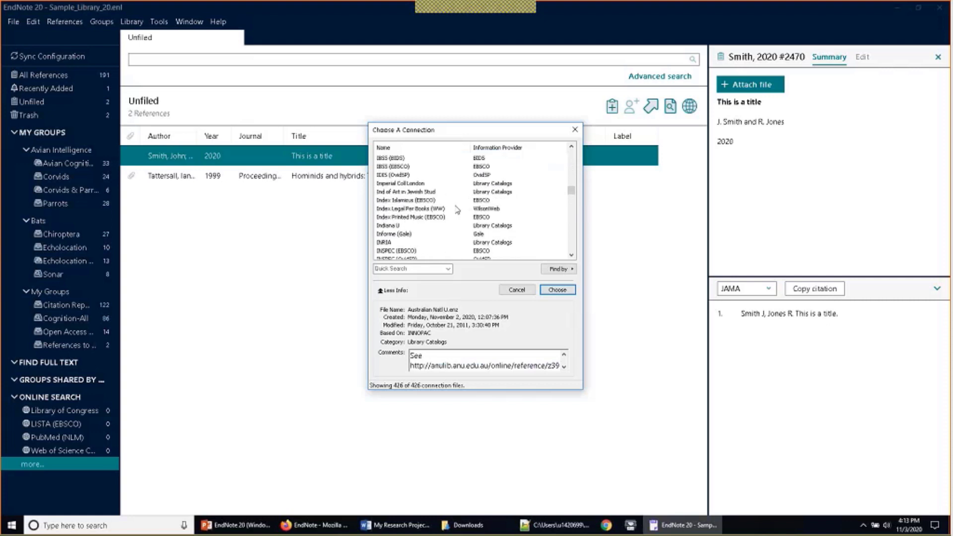
{"action": "scroll", "coordinate": [417, 236], "scroll_direction": "down", "scroll_amount": 2}
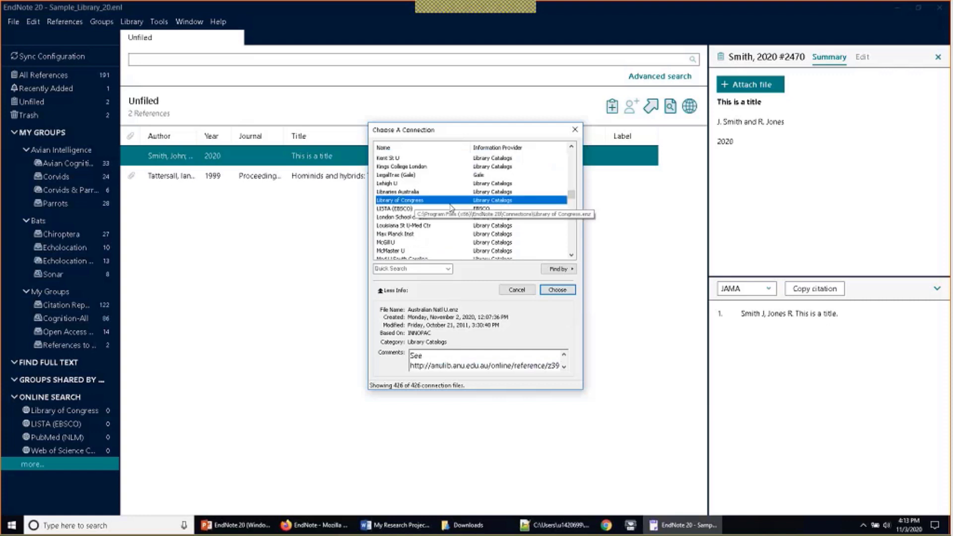
{"action": "left_click", "coordinate": [449, 201]}
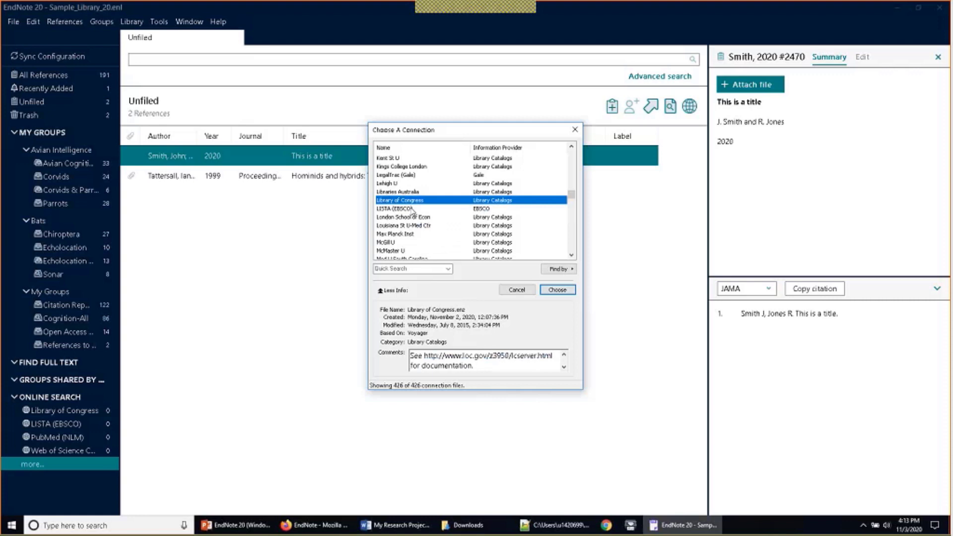
Step: Check the details of the ProQuest and PsycINFO (OvidSP) connections, and choose PubMed (NLM) for the online search
{"action": "scroll", "coordinate": [421, 214], "scroll_direction": "down", "scroll_amount": 3}
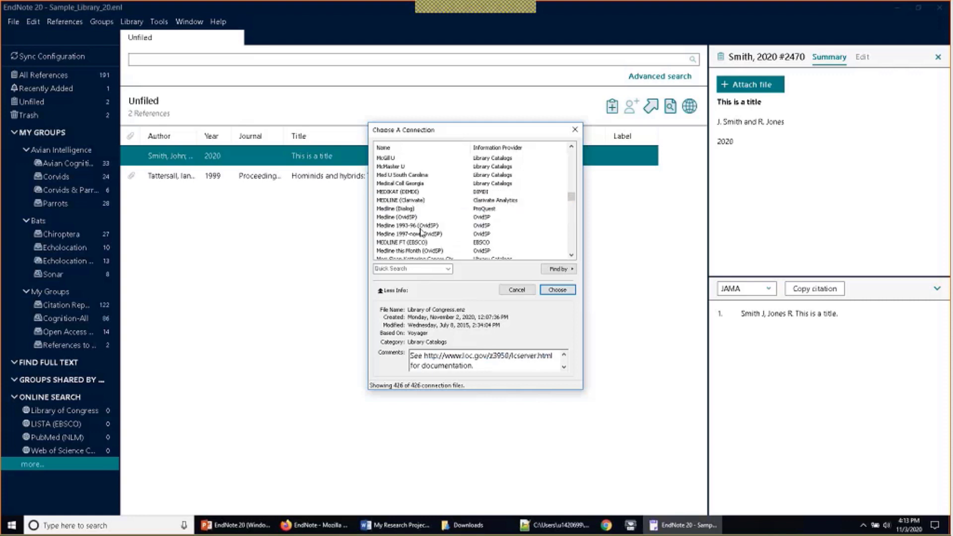
{"action": "scroll", "coordinate": [422, 231], "scroll_direction": "down", "scroll_amount": 10}
{"action": "left_click", "coordinate": [436, 226]}
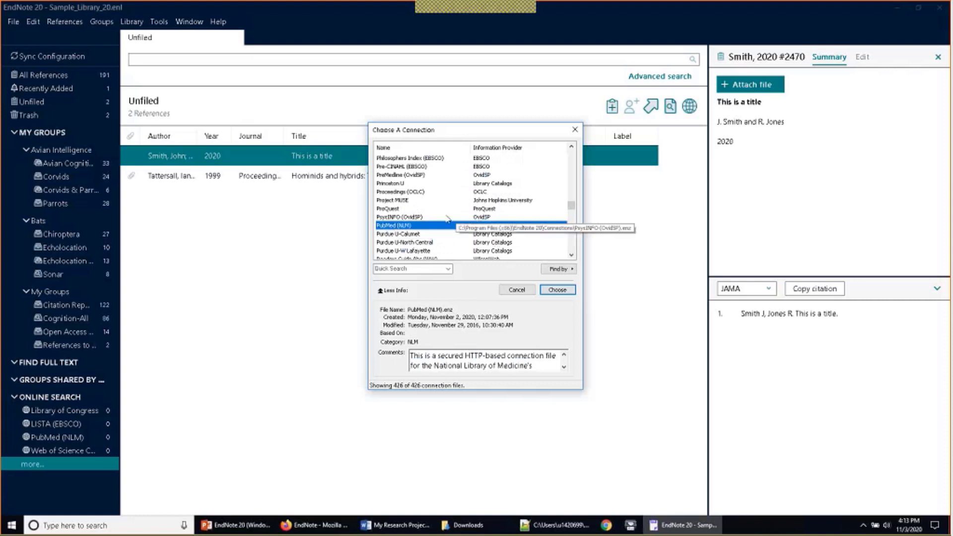
{"action": "left_click", "coordinate": [497, 209]}
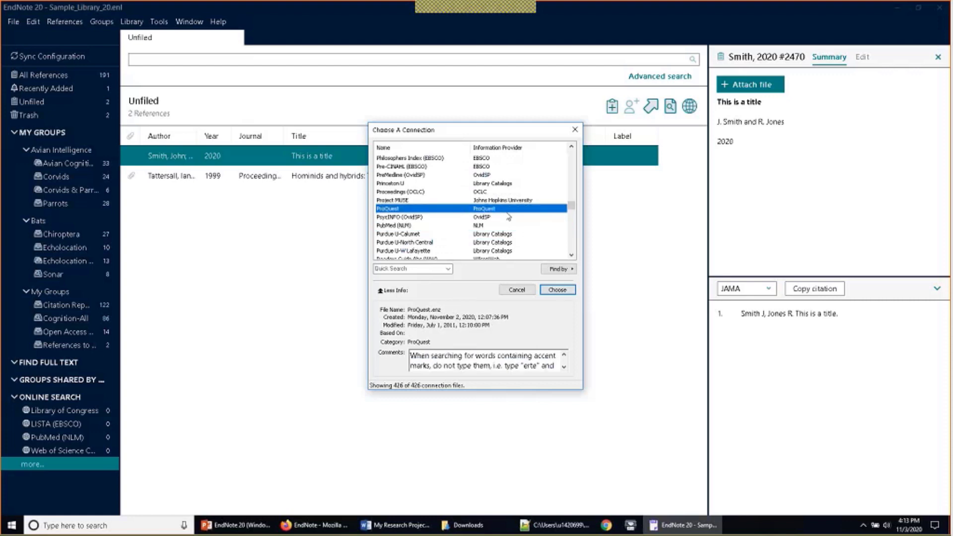
{"action": "left_click", "coordinate": [496, 218]}
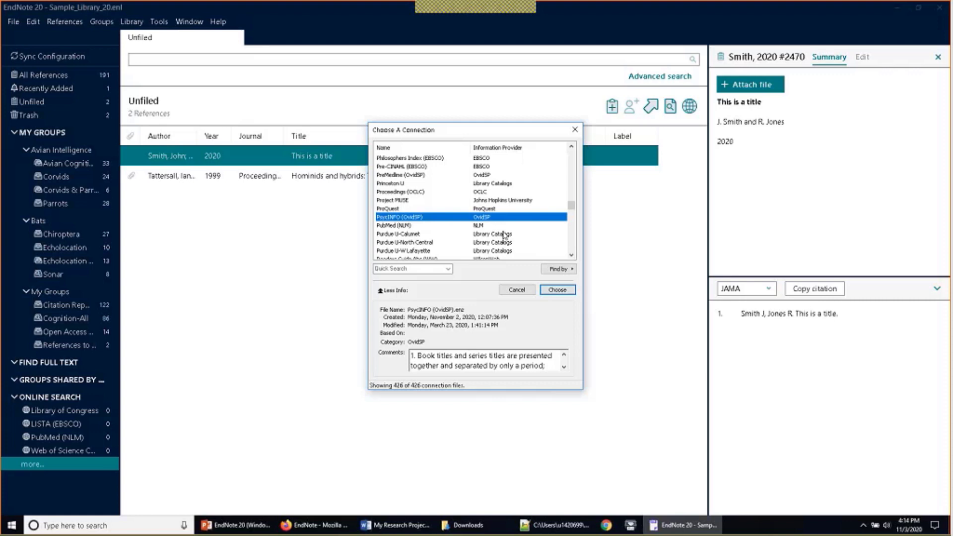
{"action": "left_click", "coordinate": [505, 230]}
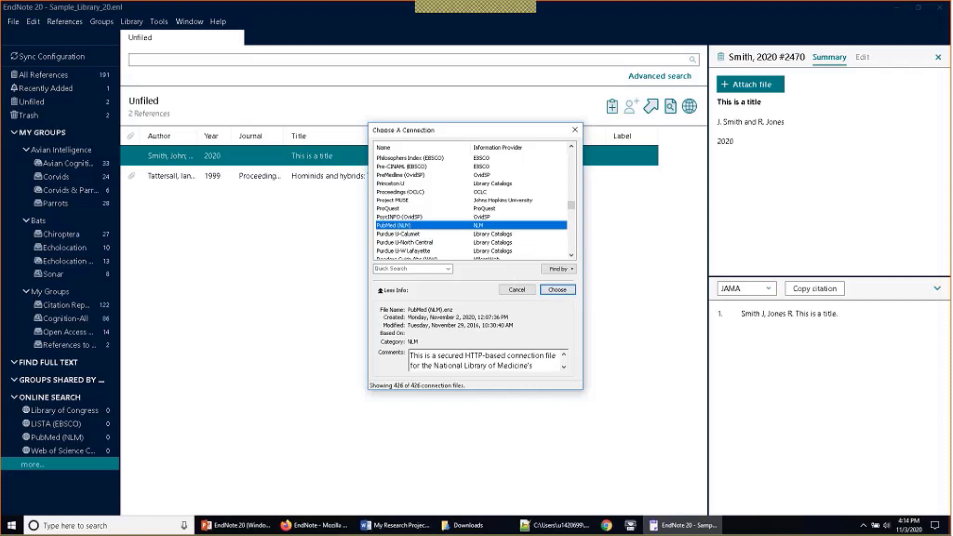
{"action": "left_click", "coordinate": [558, 290]}
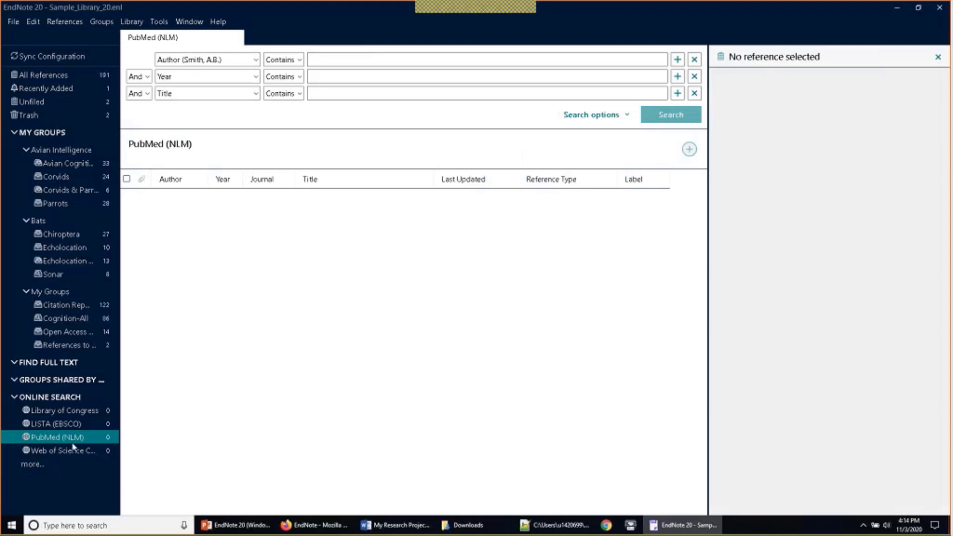
Step: Examine the list of searchable fields available for the first row of the PubMed search
{"action": "left_click", "coordinate": [255, 60]}
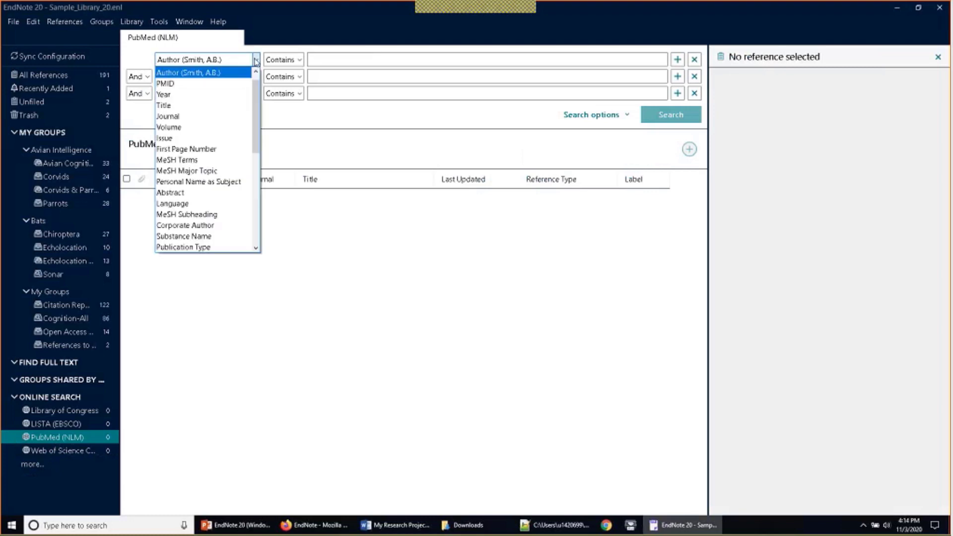
{"action": "left_click", "coordinate": [257, 61]}
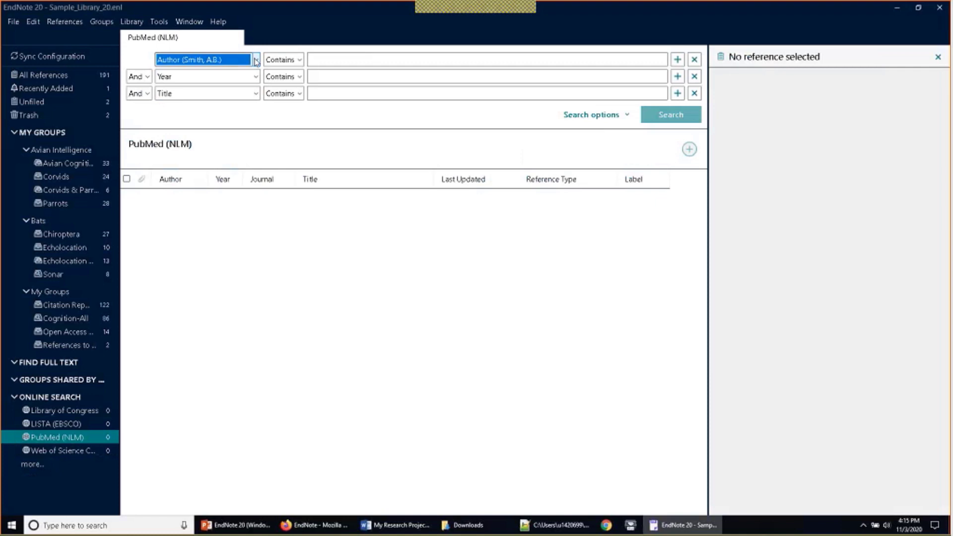
{"action": "left_click", "coordinate": [243, 63]}
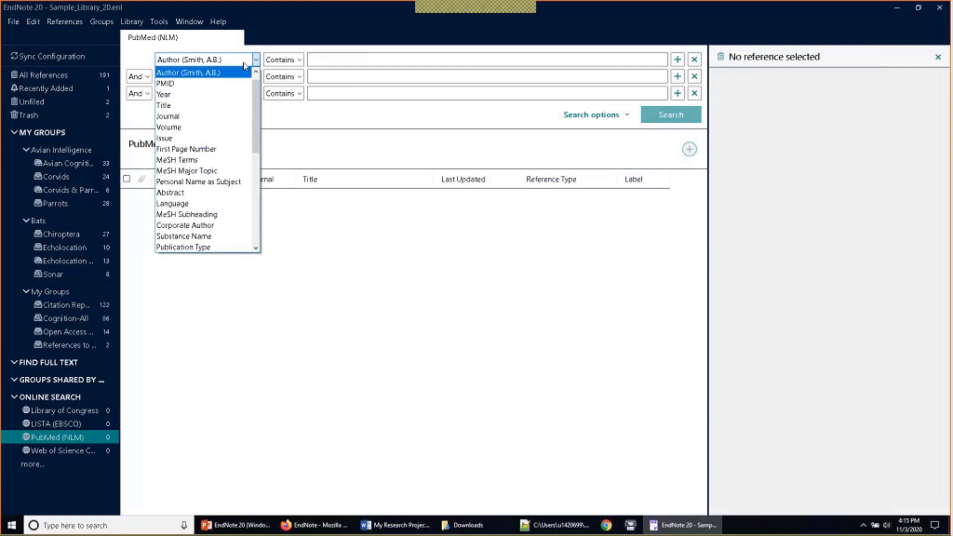
{"action": "scroll", "coordinate": [246, 79], "scroll_direction": "down", "scroll_amount": 2}
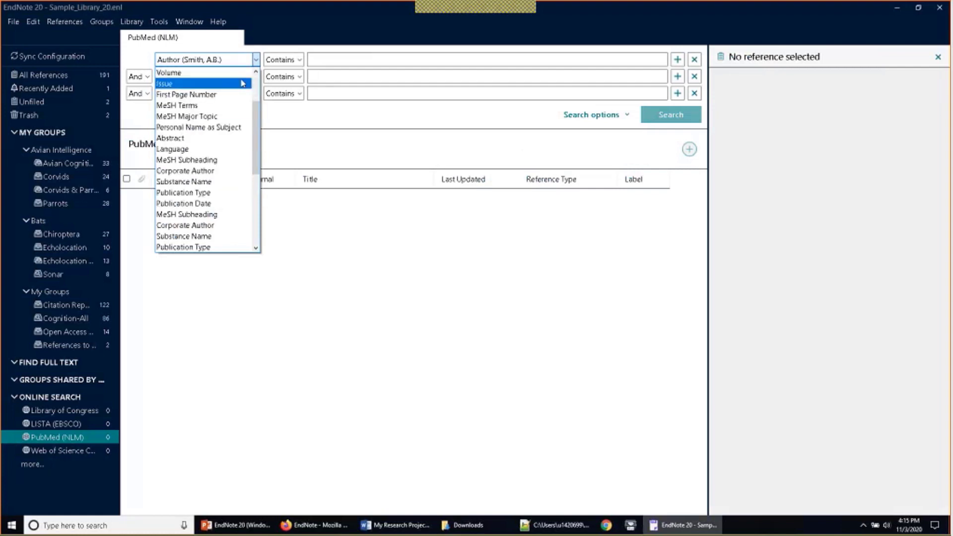
{"action": "scroll", "coordinate": [232, 131], "scroll_direction": "down", "scroll_amount": 4}
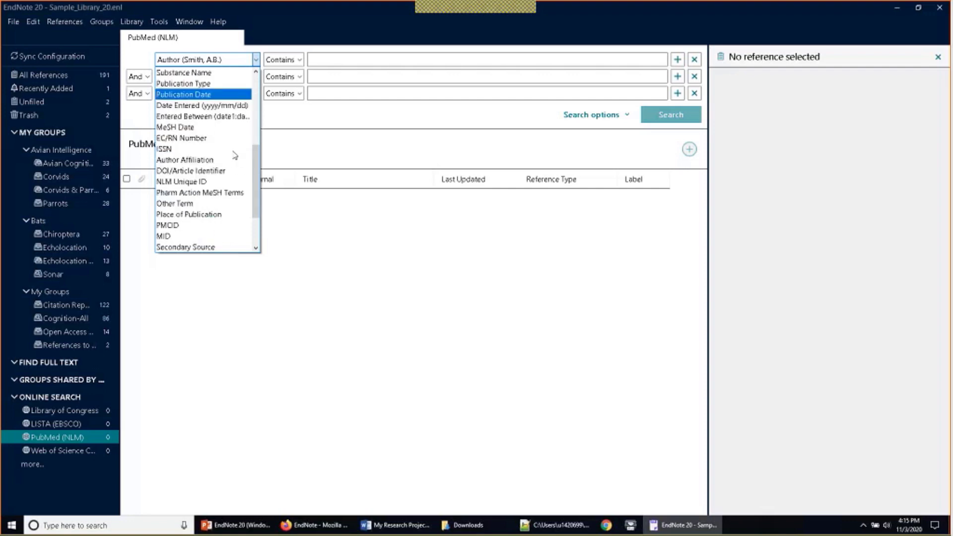
{"action": "scroll", "coordinate": [229, 201], "scroll_direction": "down", "scroll_amount": 1}
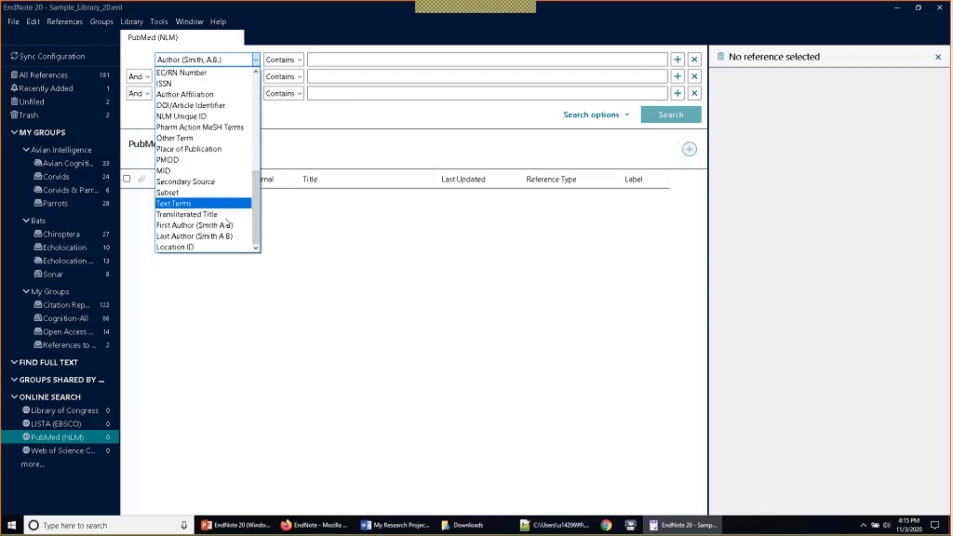
{"action": "scroll", "coordinate": [227, 234], "scroll_direction": "up", "scroll_amount": 6}
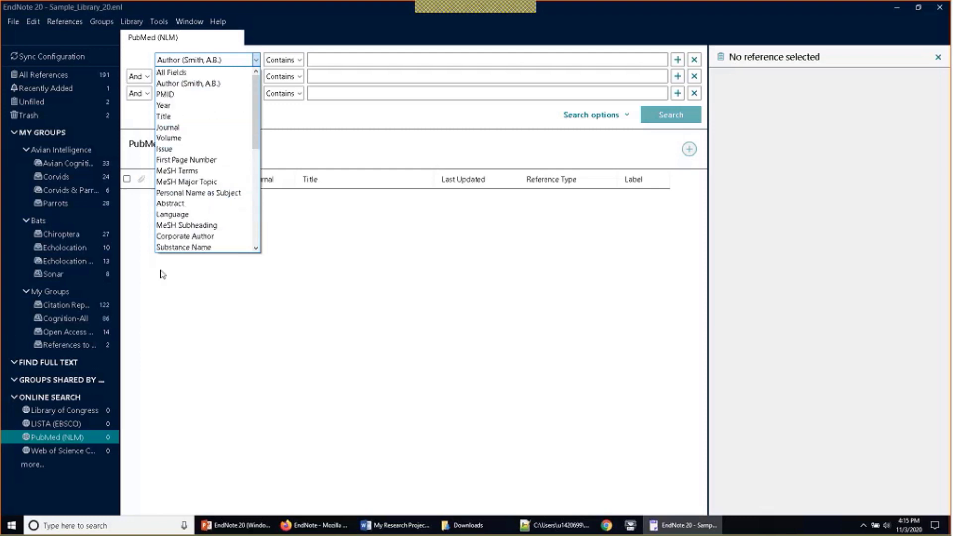
Step: Search PubMed for references whose title contains "sushi" and retrieve all 170 results
{"action": "left_click", "coordinate": [219, 96]}
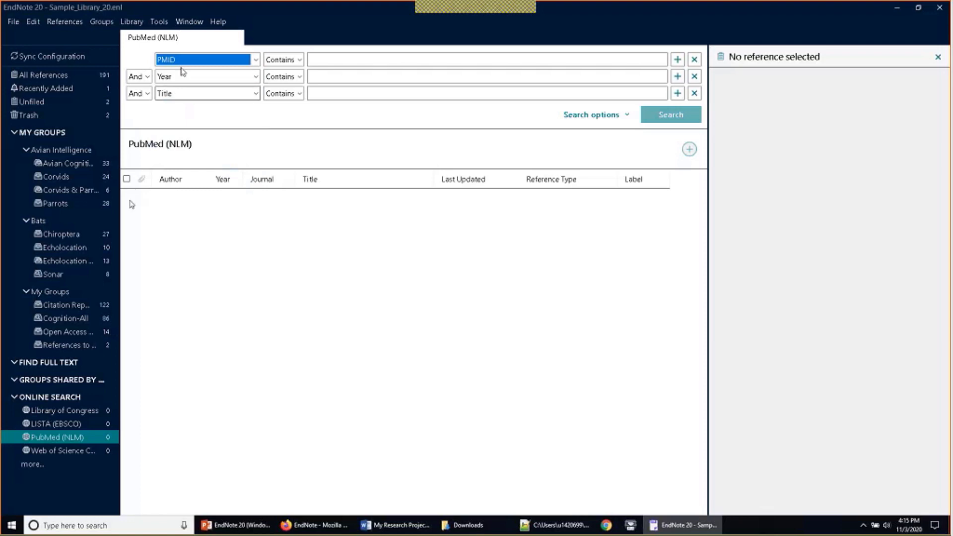
{"action": "left_click", "coordinate": [183, 61]}
{"action": "scroll", "coordinate": [202, 106], "scroll_direction": "up", "scroll_amount": 1}
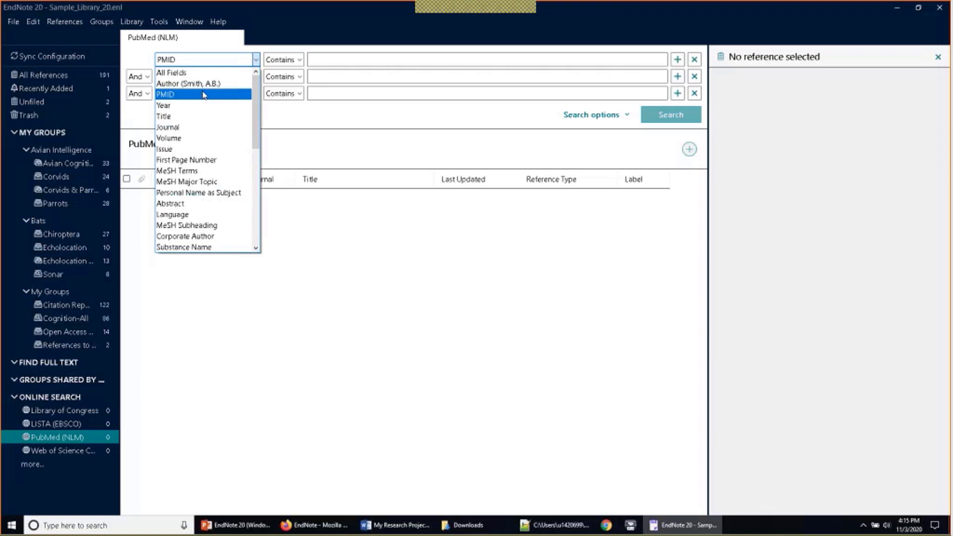
{"action": "left_click", "coordinate": [204, 118]}
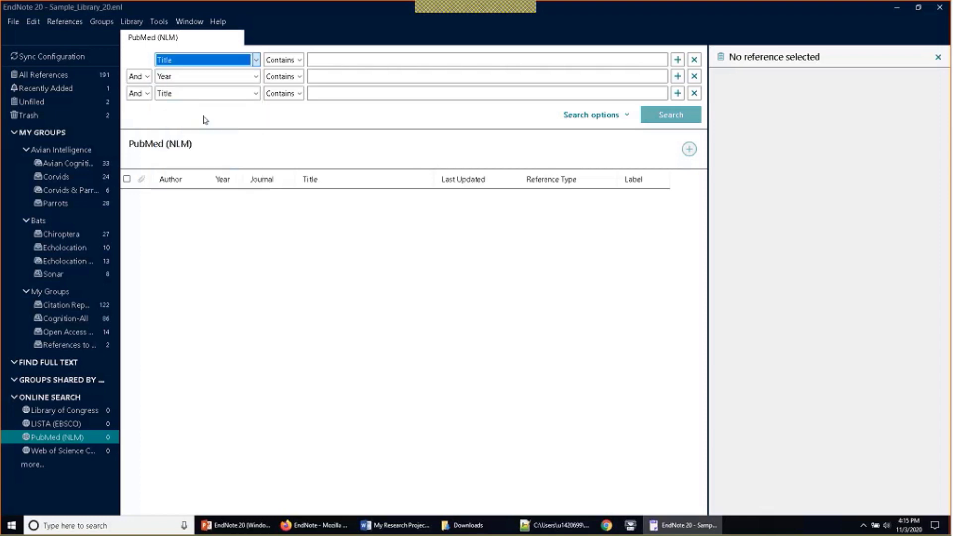
{"action": "left_click", "coordinate": [357, 58]}
{"action": "type", "text": "sushi"}
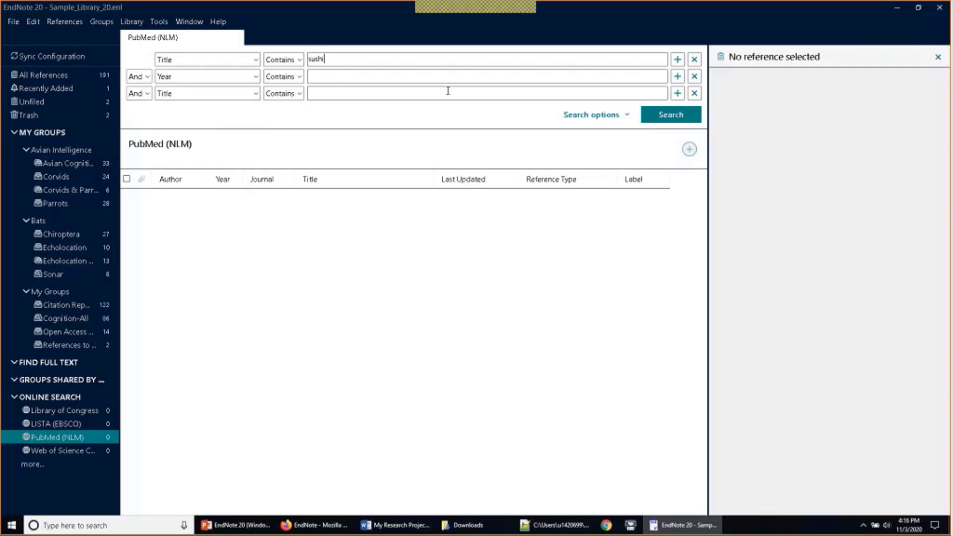
{"action": "left_click", "coordinate": [683, 118]}
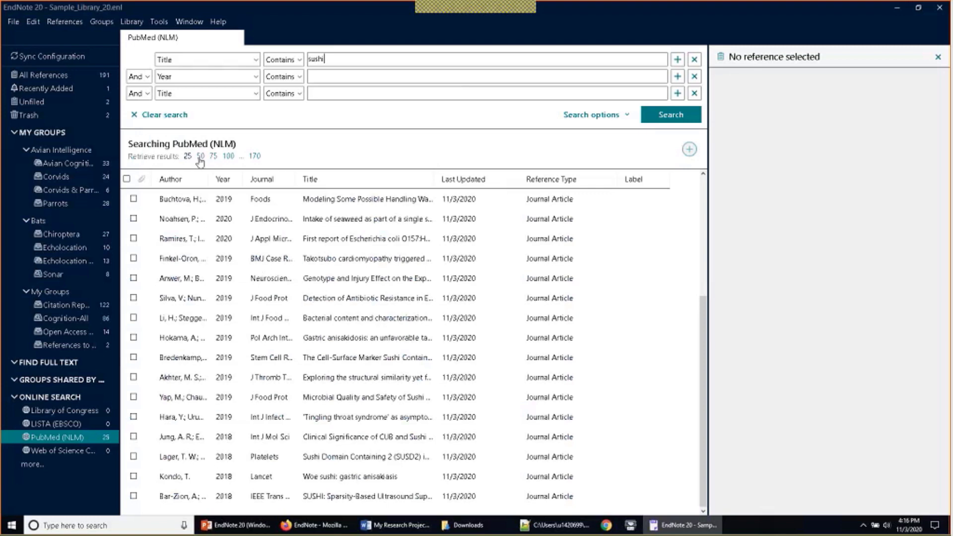
{"action": "left_click", "coordinate": [257, 159]}
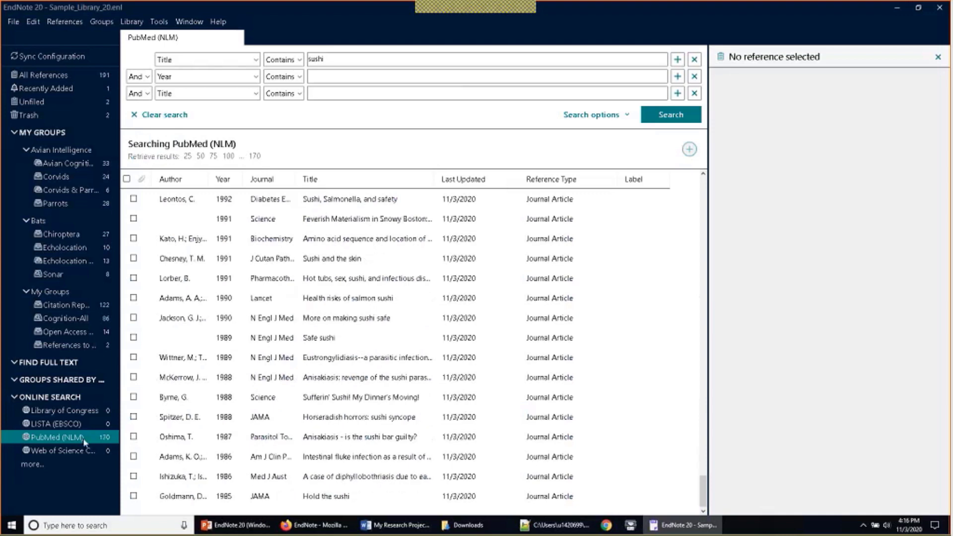
Step: Select the results "Sushi, Salmonella, and safety", "Hot tubs, sex, sushi, and infectious diseases" and the Eustrongylidiasis article together, and deselect them again
{"action": "left_click", "coordinate": [268, 200]}
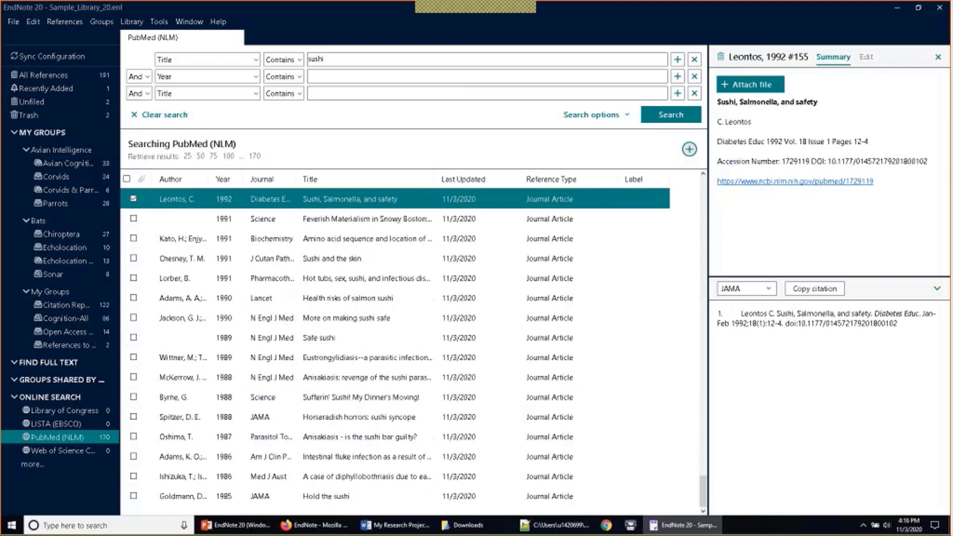
{"action": "left_click", "coordinate": [268, 278], "text": "ctrl"}
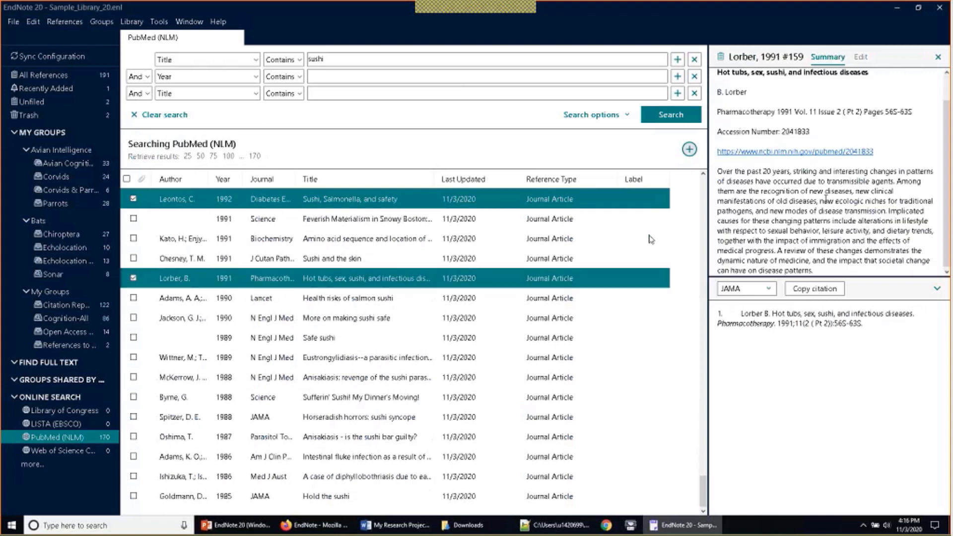
{"action": "left_click", "coordinate": [600, 358], "text": "ctrl"}
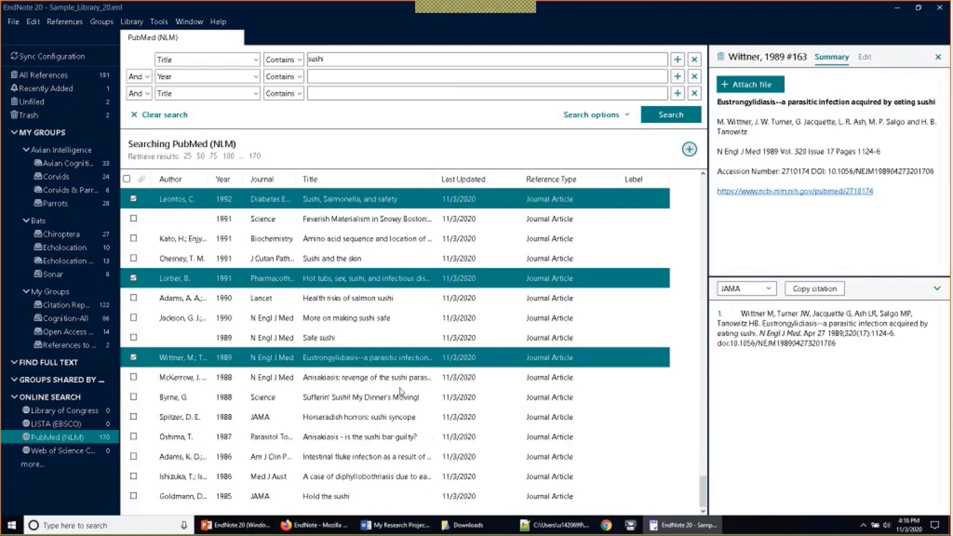
{"action": "left_click", "coordinate": [395, 358], "text": "ctrl"}
{"action": "left_click", "coordinate": [399, 278], "text": "ctrl"}
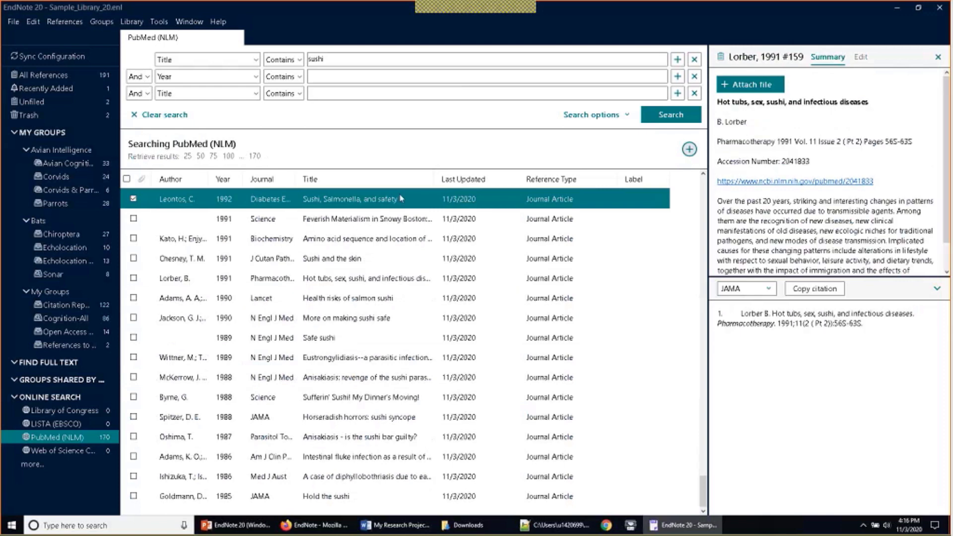
{"action": "left_click", "coordinate": [401, 198], "text": "ctrl"}
Step: Select the intestinal fluke infection, "Anisakiasis: revenge of the sushi parasite" and "Health risks of salmon sushi" articles together in the results
{"action": "left_click", "coordinate": [404, 397]}
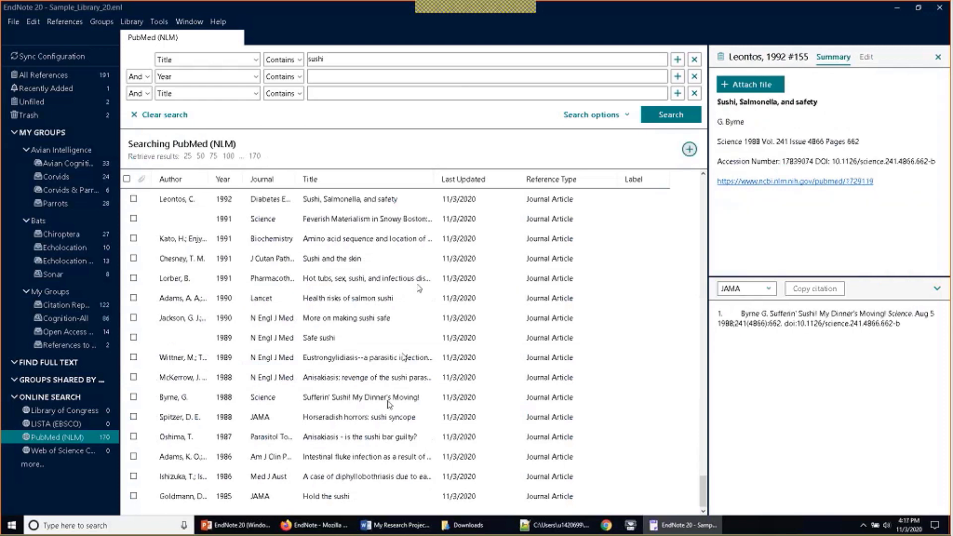
{"action": "left_click", "coordinate": [422, 399], "text": "ctrl"}
{"action": "left_click", "coordinate": [407, 457], "text": "ctrl"}
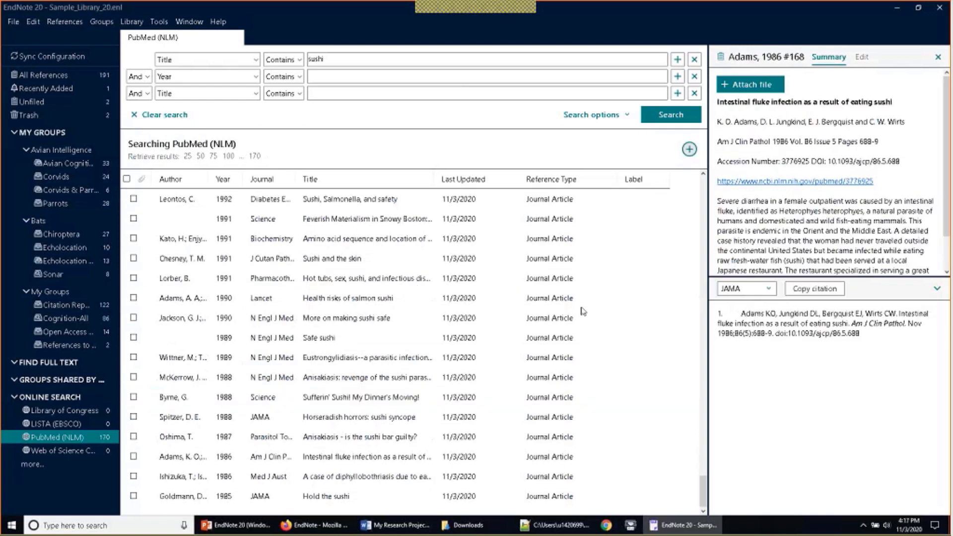
{"action": "left_click", "coordinate": [134, 378]}
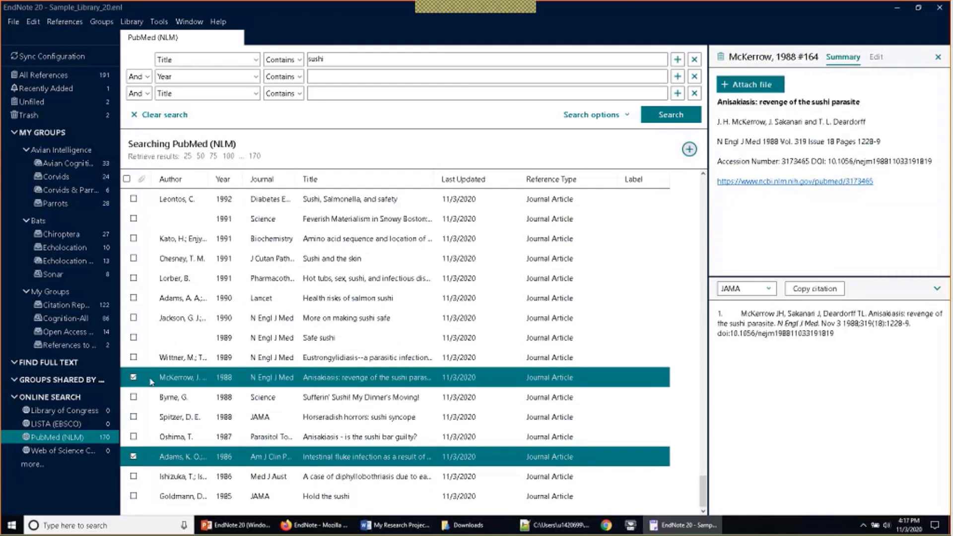
{"action": "left_click", "coordinate": [143, 296]}
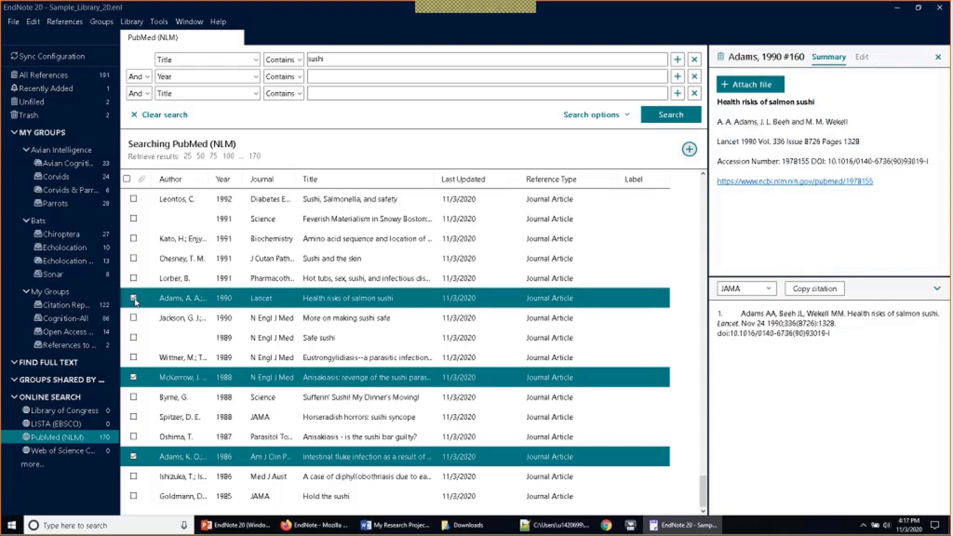
Step: Add all retrieved PubMed results to the library and display the unfiled references
{"action": "left_click", "coordinate": [127, 181]}
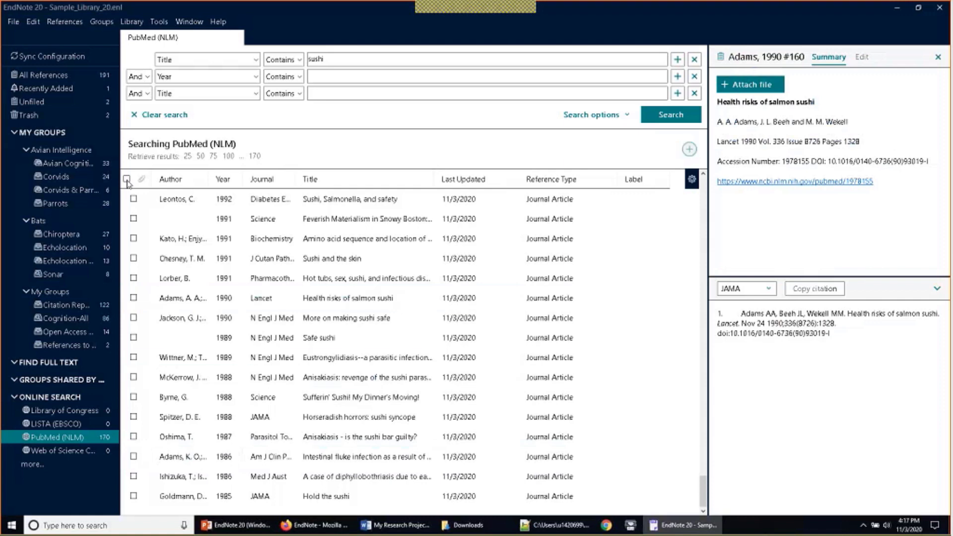
{"action": "left_click", "coordinate": [127, 180]}
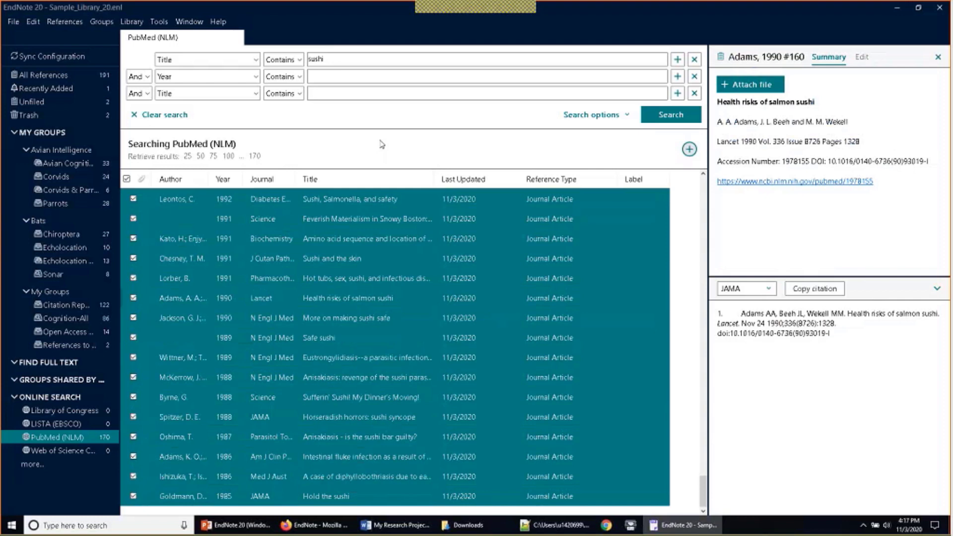
{"action": "left_click", "coordinate": [688, 157]}
{"action": "left_click", "coordinate": [74, 102]}
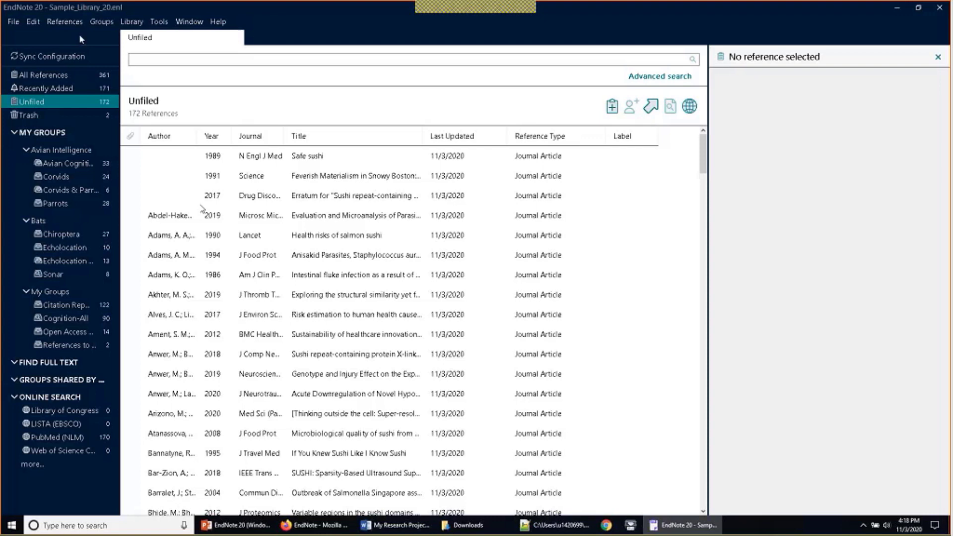
Step: Create a new group set named "Sushi"
{"action": "left_click", "coordinate": [102, 22]}
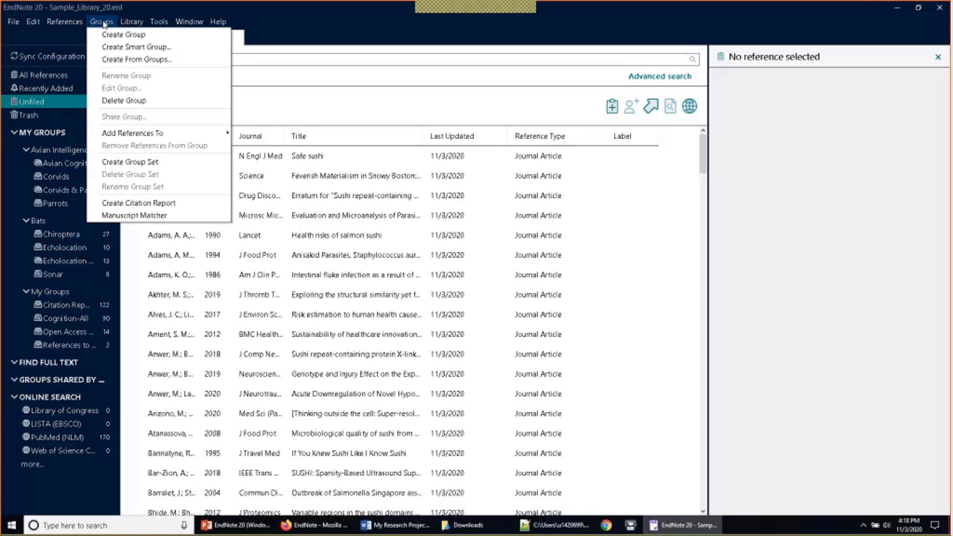
{"action": "left_click", "coordinate": [97, 165]}
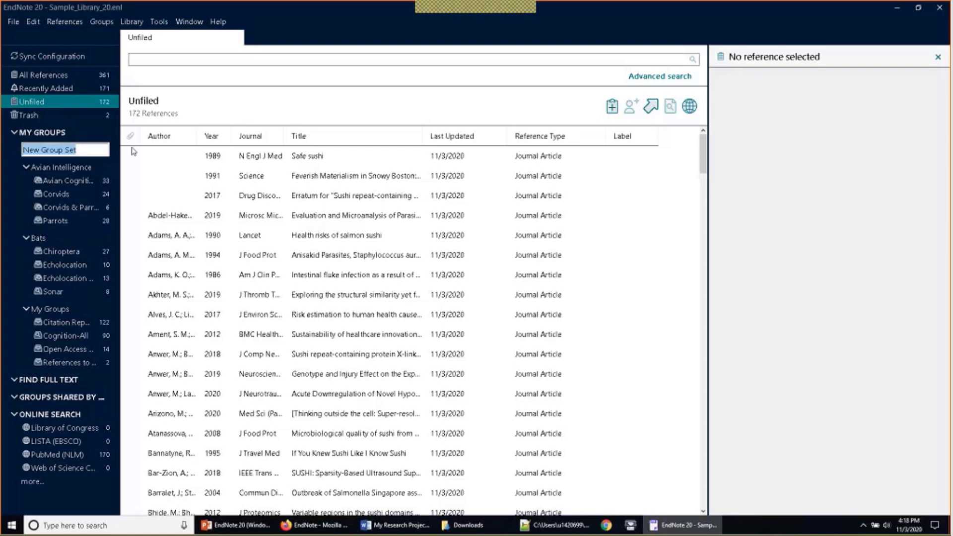
{"action": "key", "text": "BackSpace"}
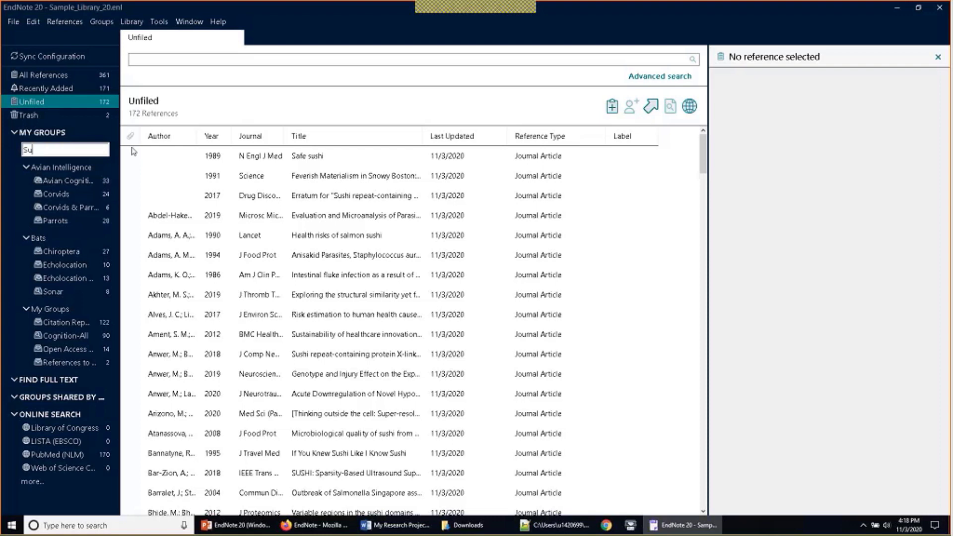
{"action": "type", "text": "shi"}
{"action": "key", "text": "Return"}
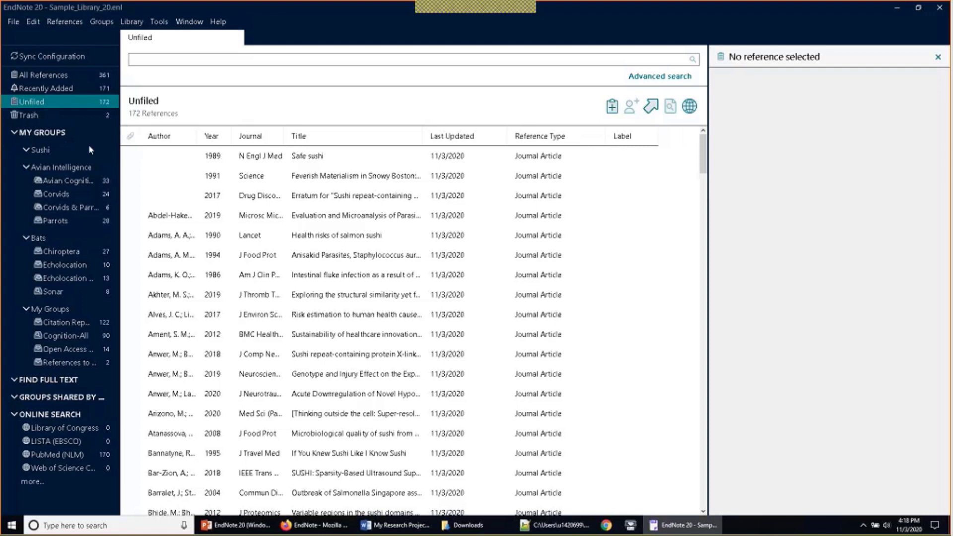
Step: Create a group named "Sushi in General" inside the Sushi group set
{"action": "left_click", "coordinate": [44, 149]}
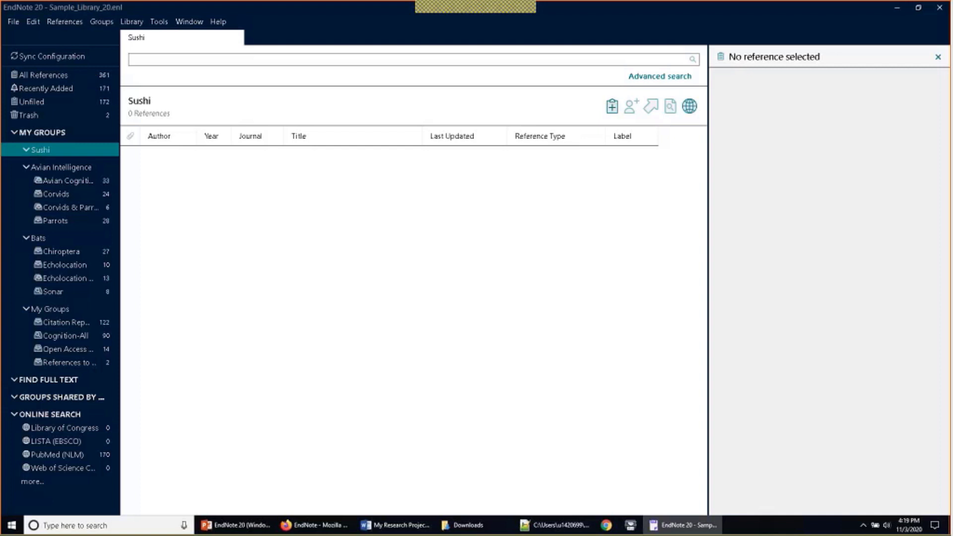
{"action": "left_click", "coordinate": [101, 22]}
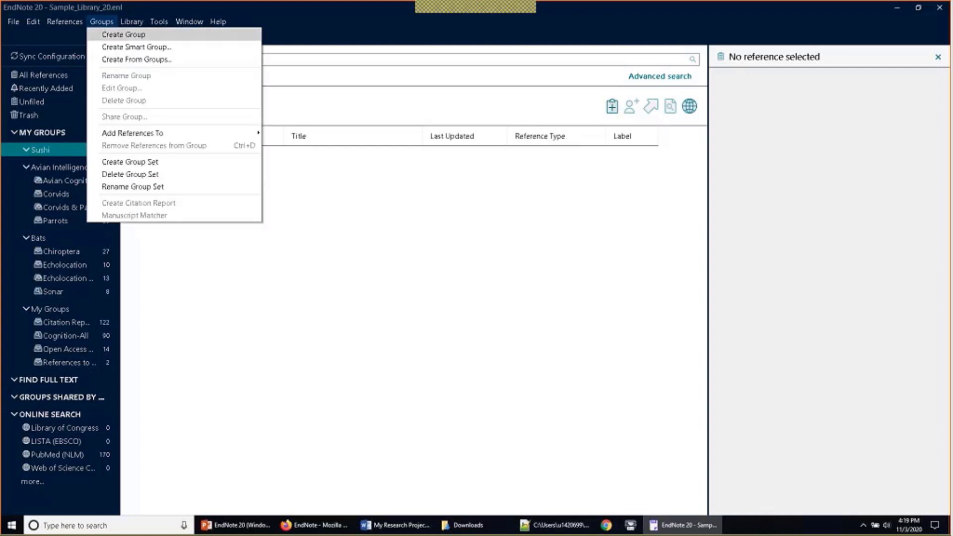
{"action": "left_click", "coordinate": [96, 35]}
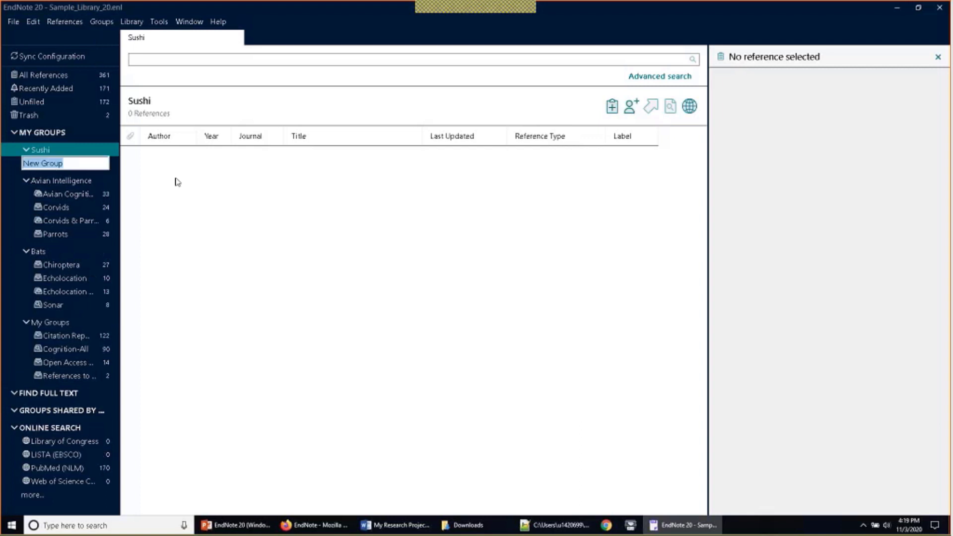
{"action": "key", "text": "BackSpace"}
{"action": "type", "text": "Sushi in General"}
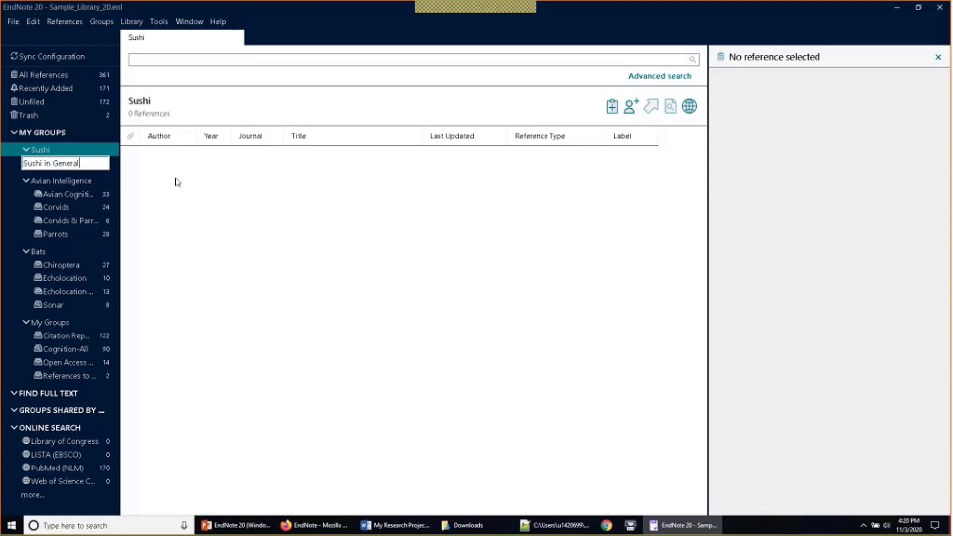
{"action": "key", "text": "Return"}
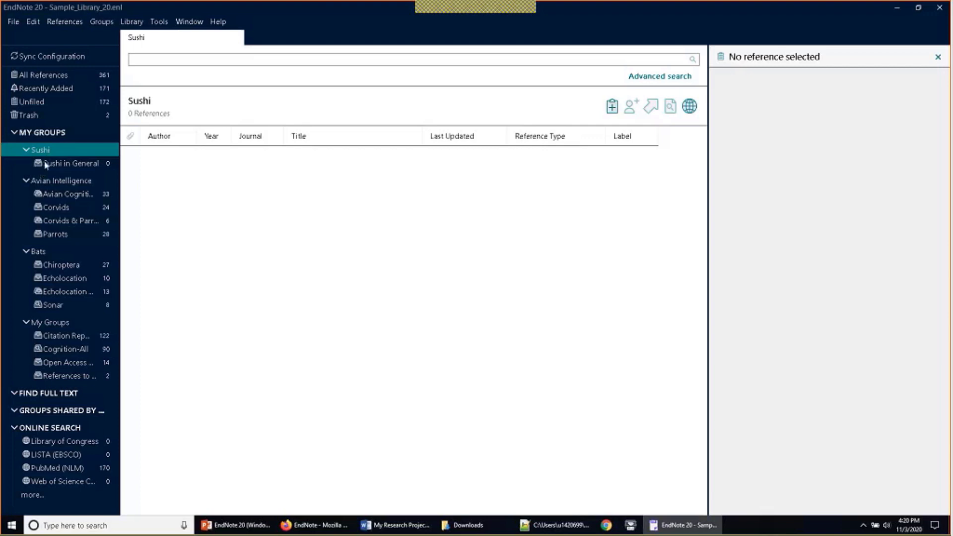
Step: Select all unfiled references and add them to the "Sushi in General" group
{"action": "left_click", "coordinate": [58, 102]}
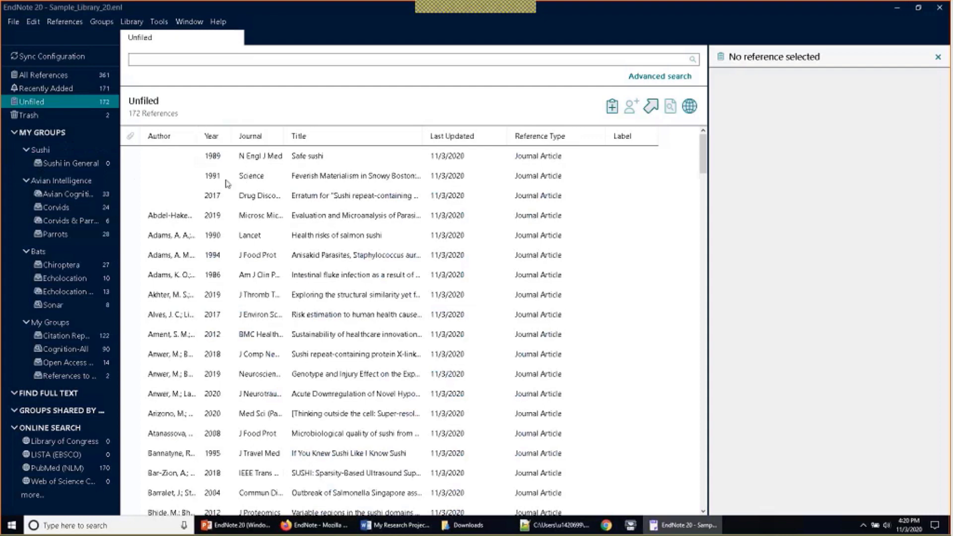
{"action": "left_click", "coordinate": [230, 235]}
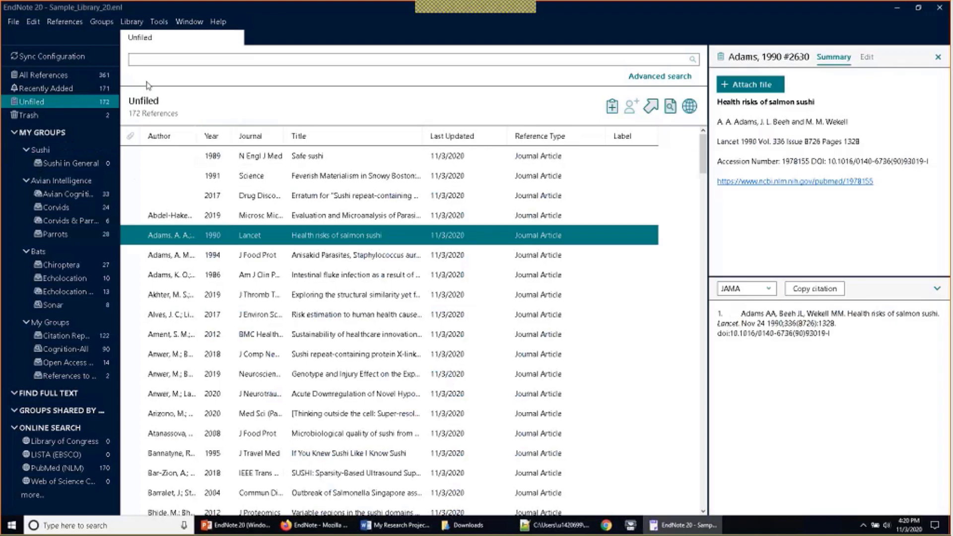
{"action": "left_click", "coordinate": [32, 22]}
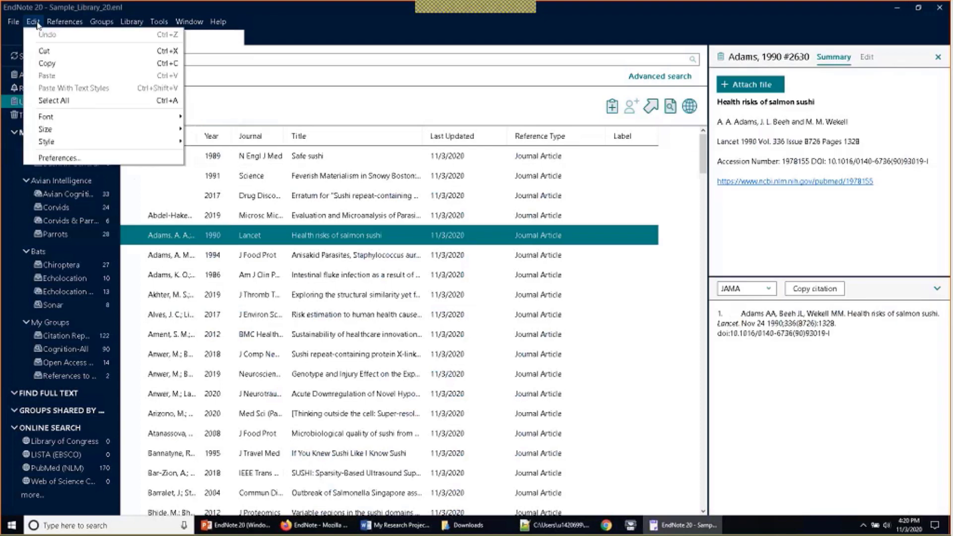
{"action": "left_click", "coordinate": [31, 101]}
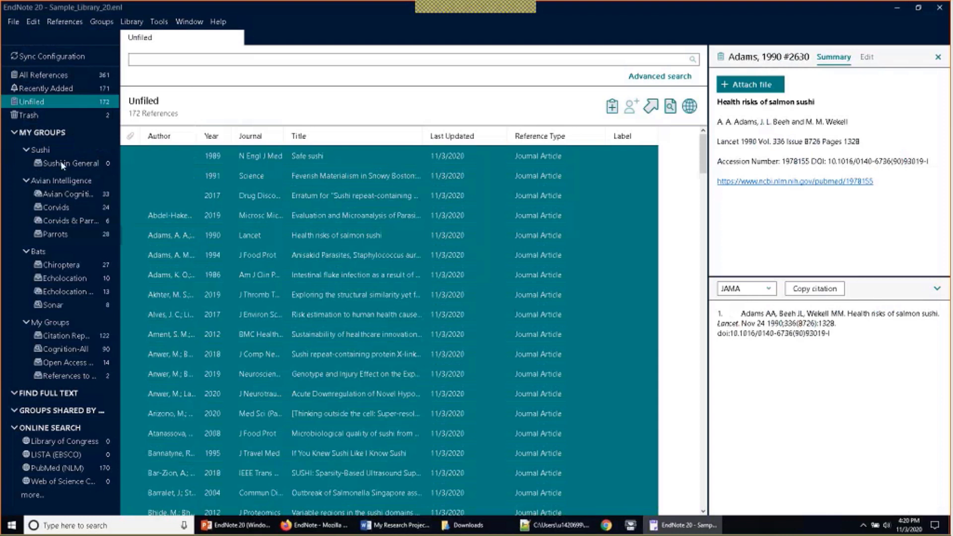
{"action": "left_click", "coordinate": [101, 22]}
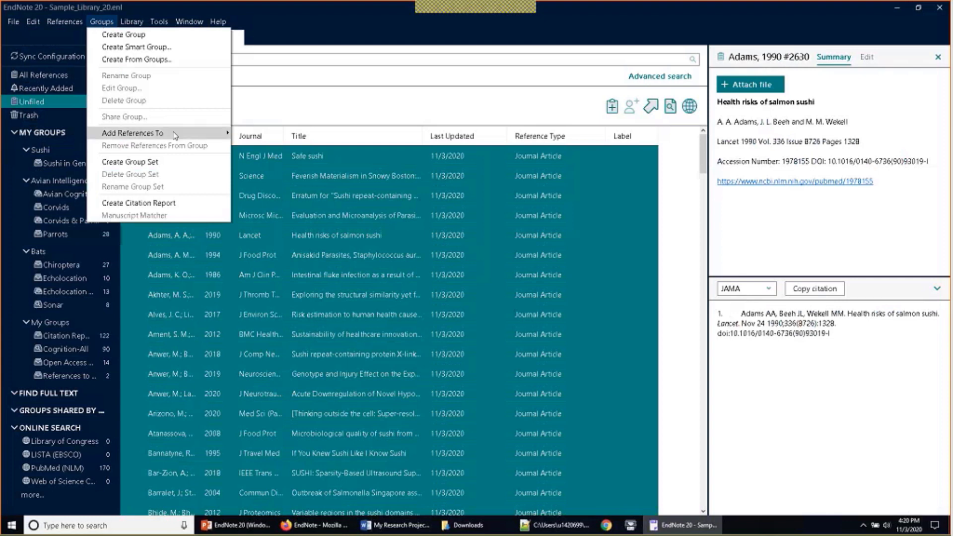
{"action": "mouse_move", "coordinate": [175, 135]}
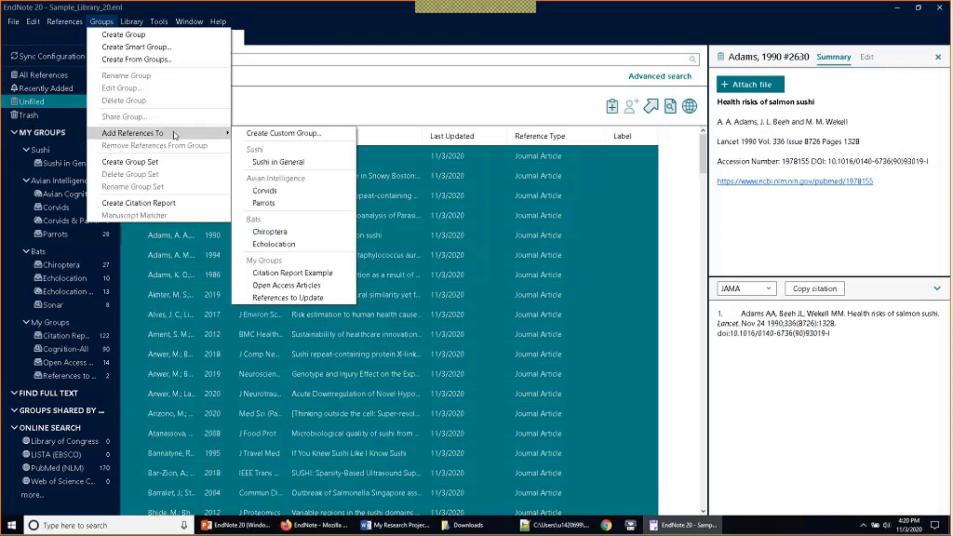
{"action": "left_click", "coordinate": [250, 163]}
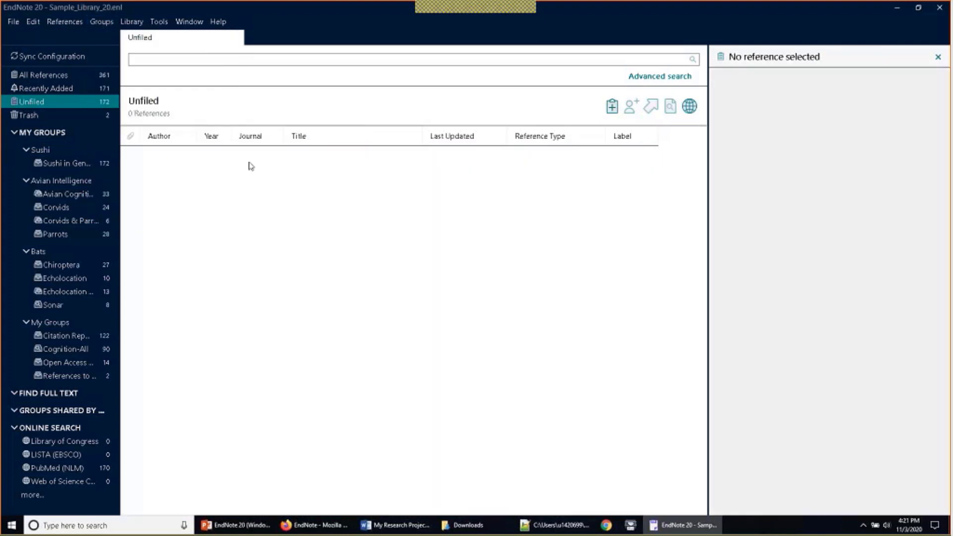
Step: Display the "Sushi in General" group, widen the groups pane slightly, and display the unfiled references
{"action": "left_click", "coordinate": [100, 162]}
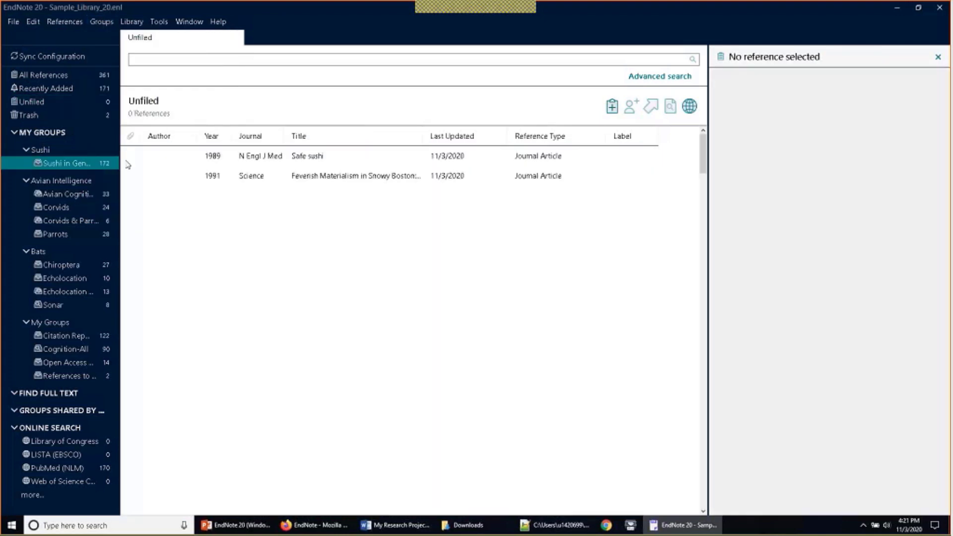
{"action": "left_click_drag", "start_coordinate": [120, 155], "coordinate": [136, 155]}
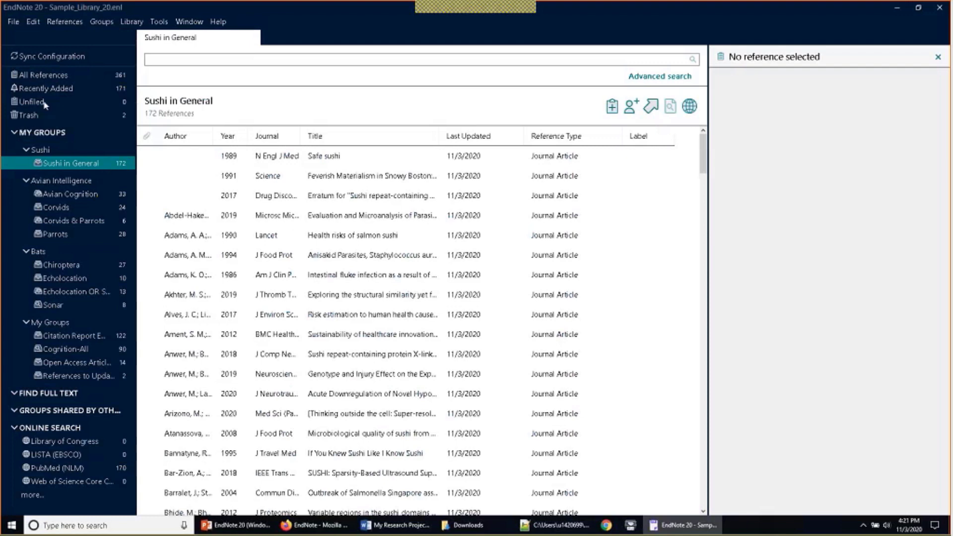
{"action": "left_click", "coordinate": [46, 102]}
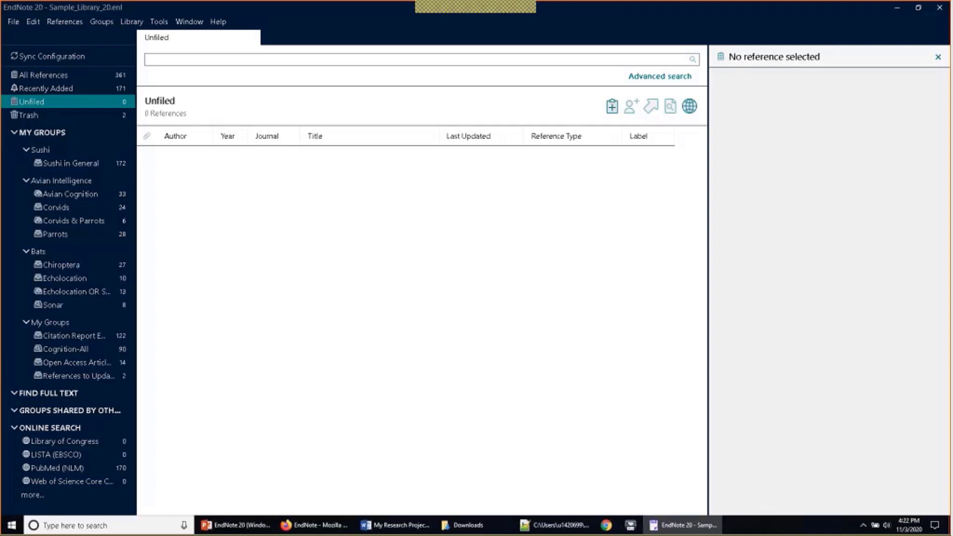
Step: Switch to Web of Science in Firefox and enter "sushi" as the topic search term
{"action": "left_click", "coordinate": [301, 527]}
{"action": "left_click", "coordinate": [275, 8]}
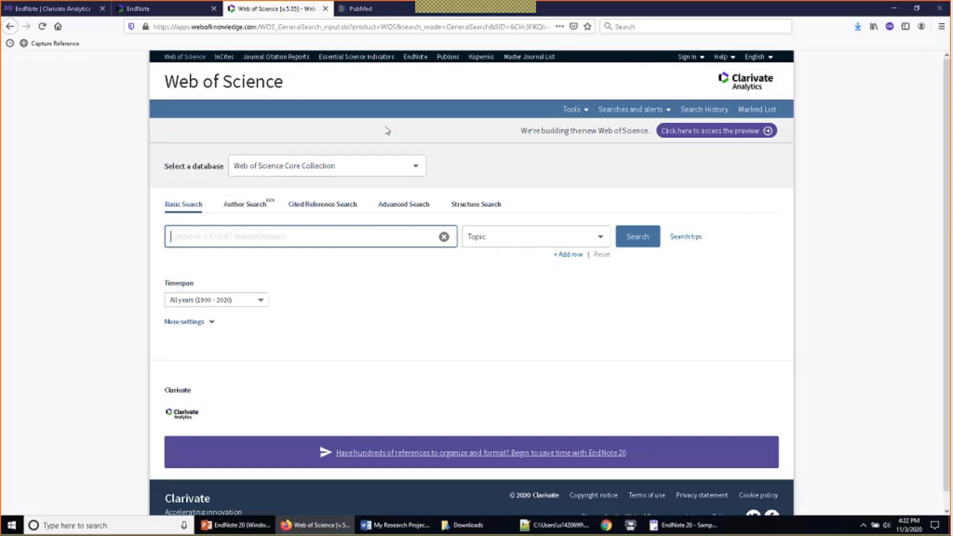
{"action": "left_click", "coordinate": [600, 246]}
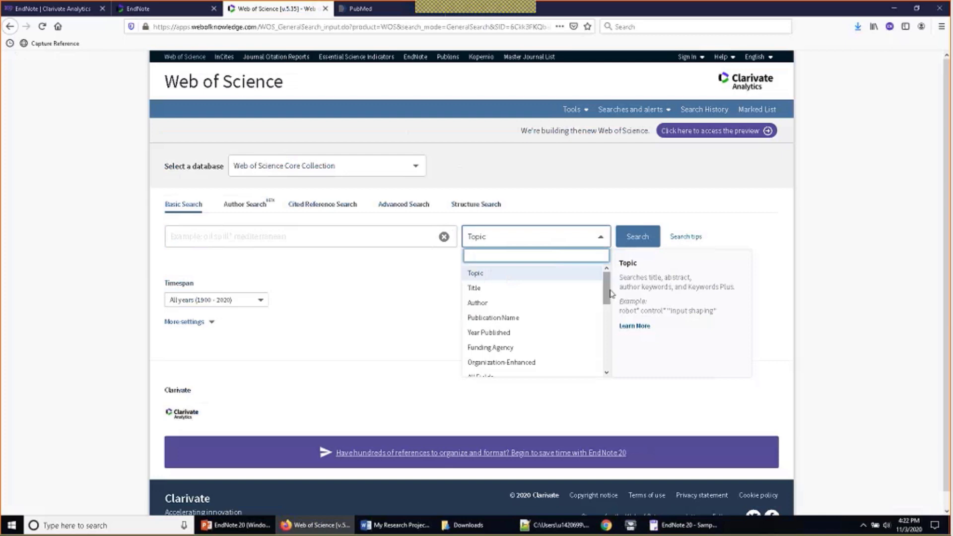
{"action": "left_click", "coordinate": [394, 237]}
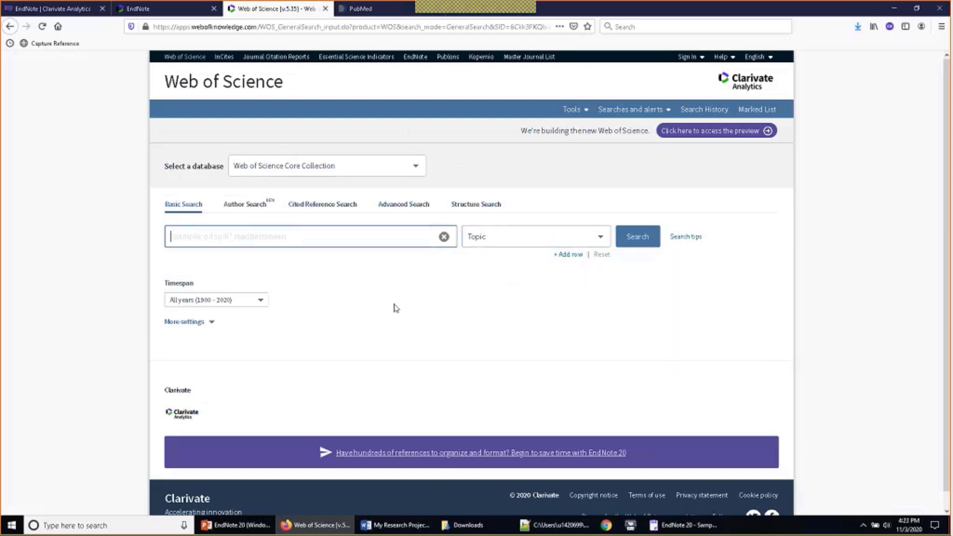
{"action": "type", "text": "s"}
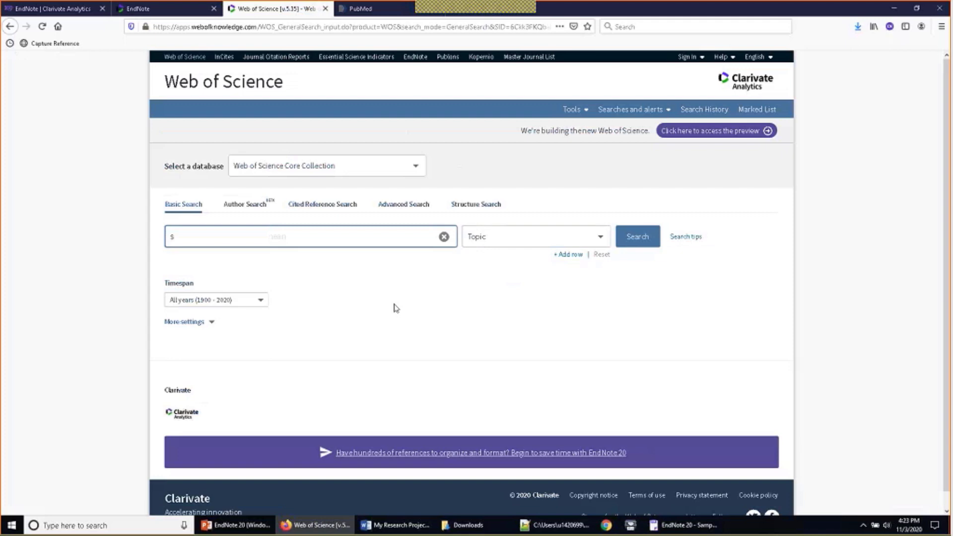
{"action": "type", "text": "ushi"}
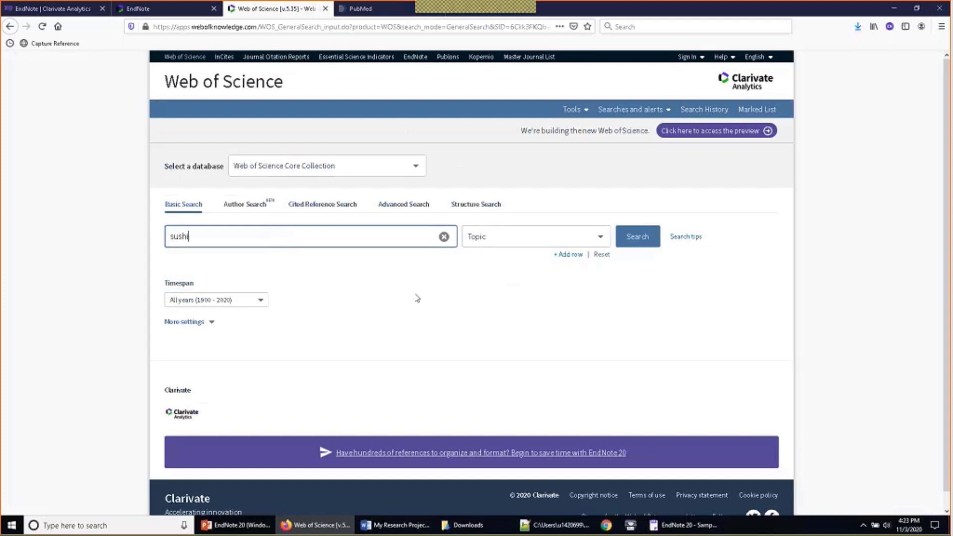
Step: Add a second search row joined with And, limit Year Published to 2010-2020, and run the search
{"action": "left_click", "coordinate": [571, 255]}
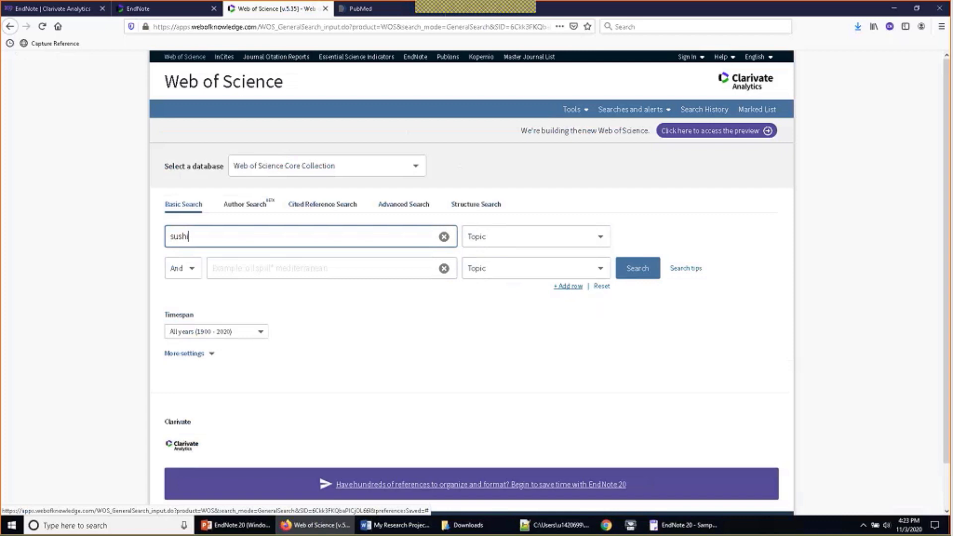
{"action": "left_click", "coordinate": [194, 268]}
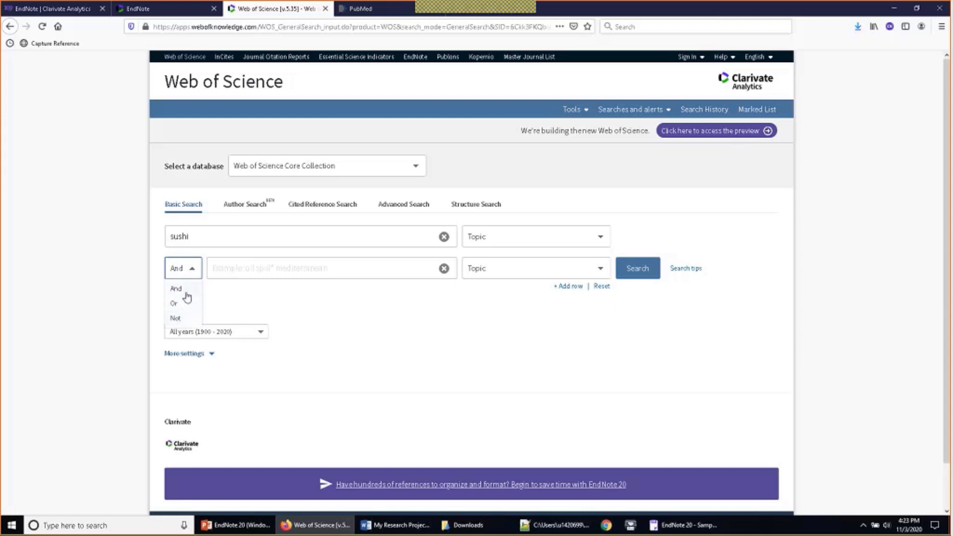
{"action": "left_click", "coordinate": [189, 291]}
{"action": "left_click", "coordinate": [512, 268]}
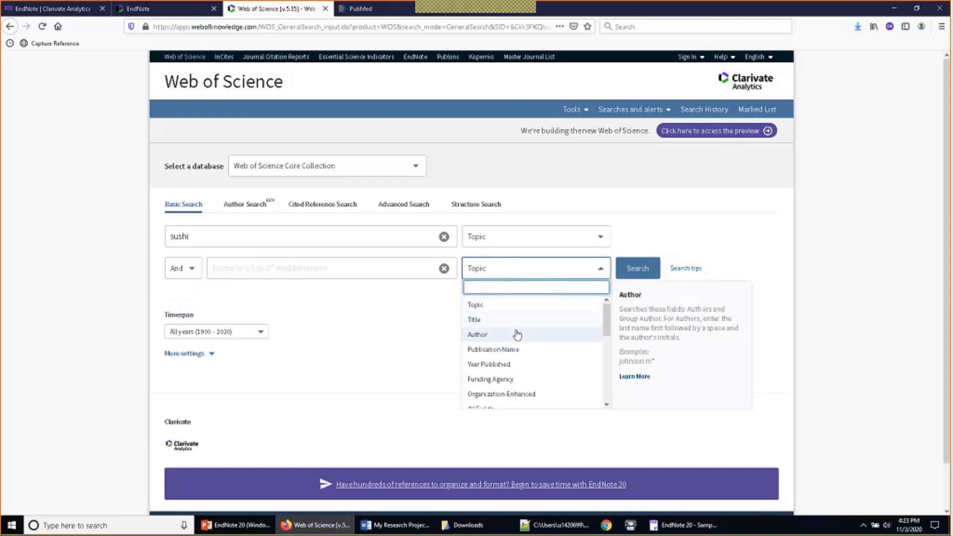
{"action": "left_click", "coordinate": [533, 369]}
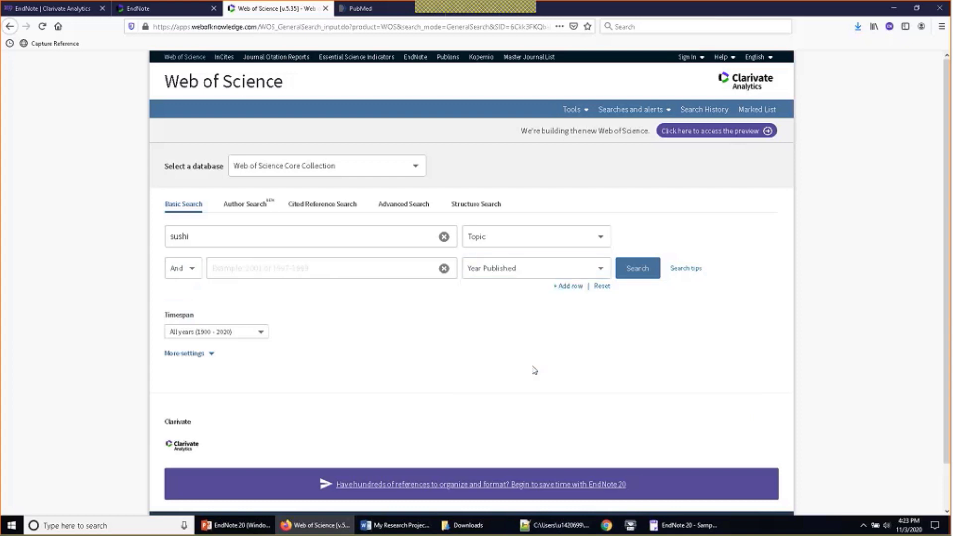
{"action": "left_click", "coordinate": [348, 275]}
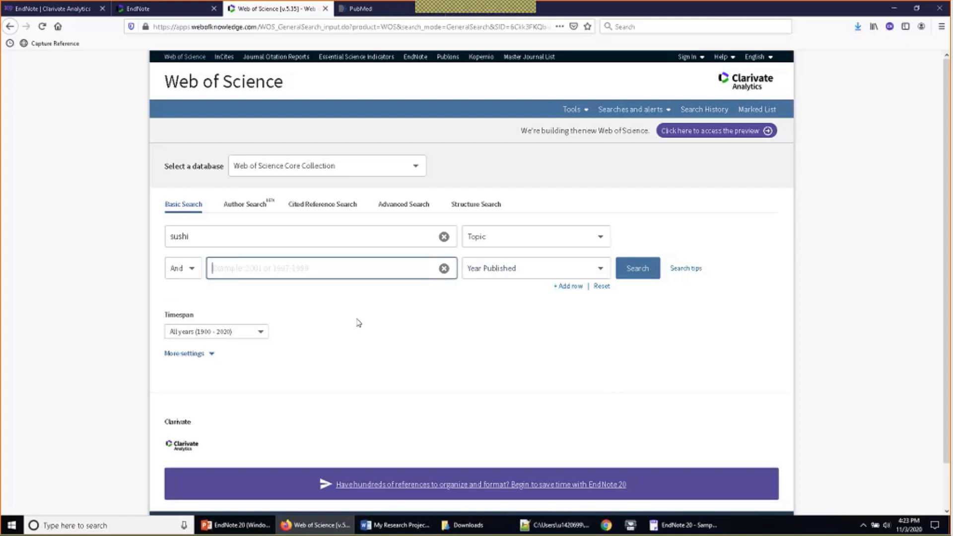
{"action": "type", "text": "2010-2020"}
{"action": "left_click", "coordinate": [642, 272]}
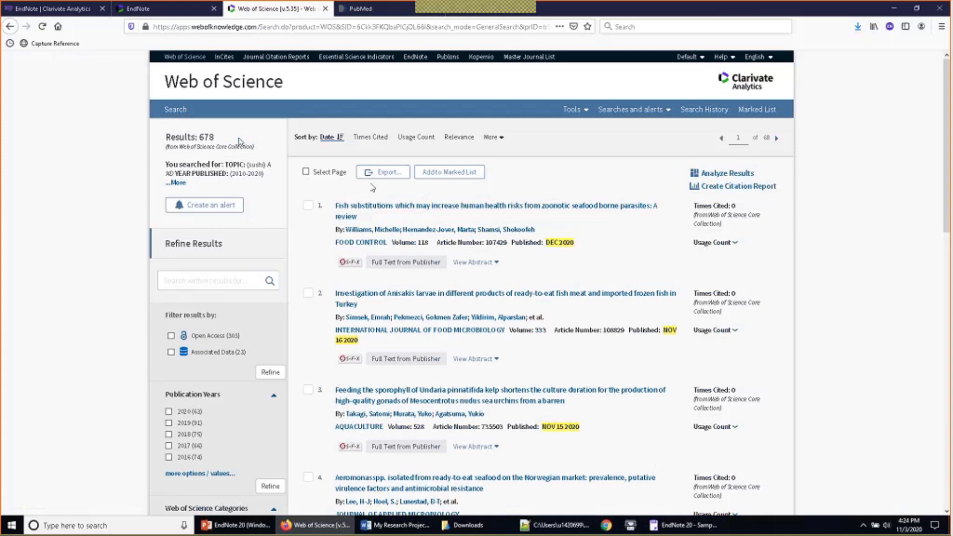
{"action": "scroll", "coordinate": [347, 199], "scroll_direction": "down", "scroll_amount": 2}
{"action": "scroll", "coordinate": [322, 203], "scroll_direction": "up", "scroll_amount": 2}
{"action": "left_click", "coordinate": [307, 205]}
{"action": "left_click", "coordinate": [307, 389]}
{"action": "left_click", "coordinate": [309, 391]}
{"action": "left_click", "coordinate": [308, 205]}
Step: Start an export of the search results to EndNote Desktop using a record range
{"action": "left_click", "coordinate": [383, 173]}
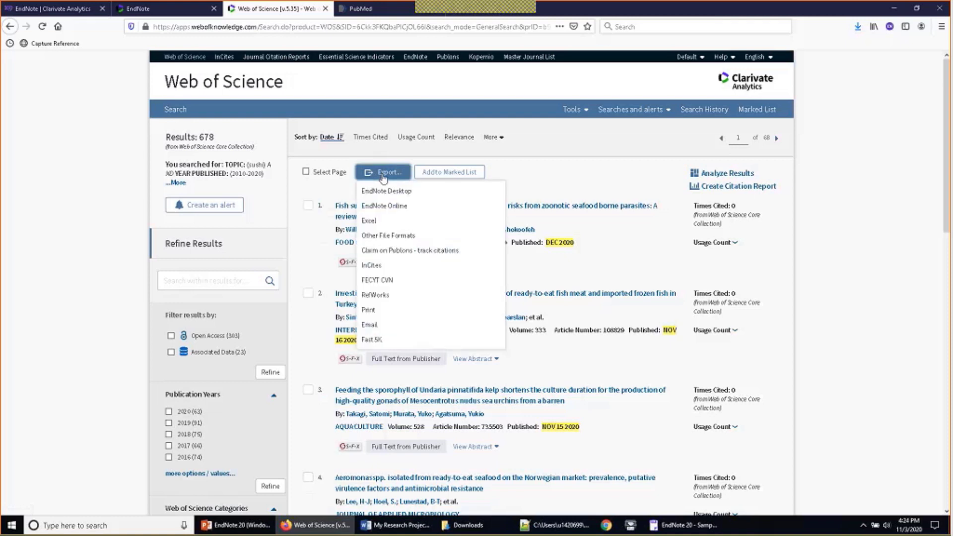
{"action": "left_click", "coordinate": [434, 195]}
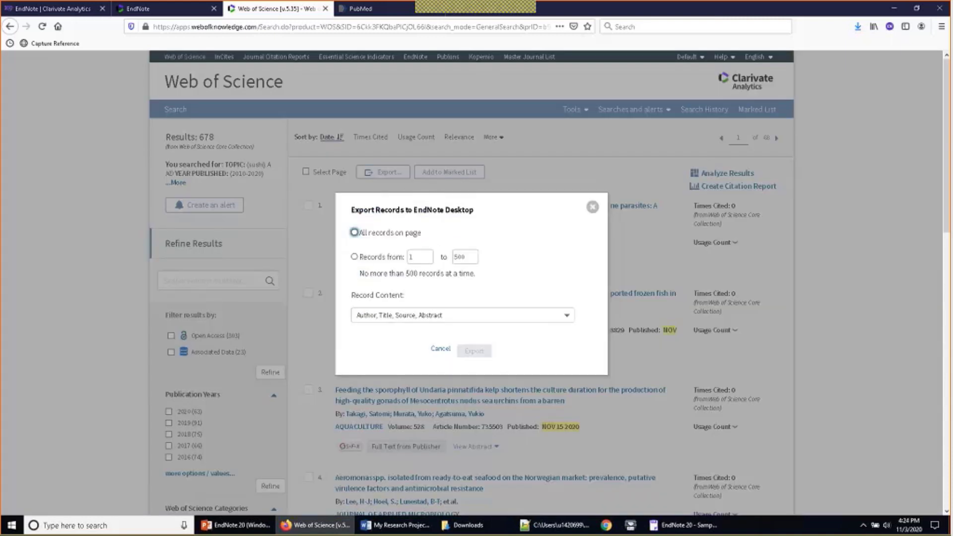
{"action": "left_click", "coordinate": [358, 257]}
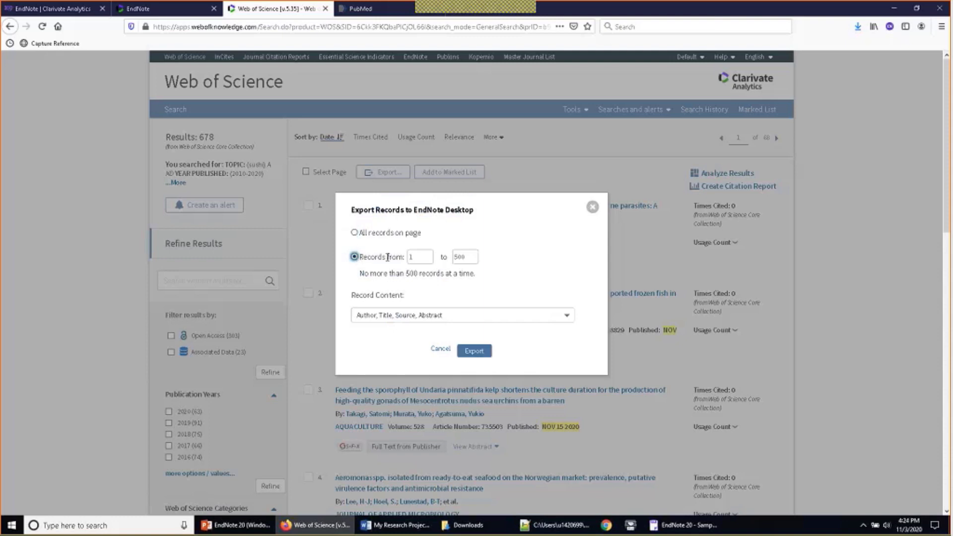
Step: Try an export range of records 500 to 1000
{"action": "left_click", "coordinate": [464, 256]}
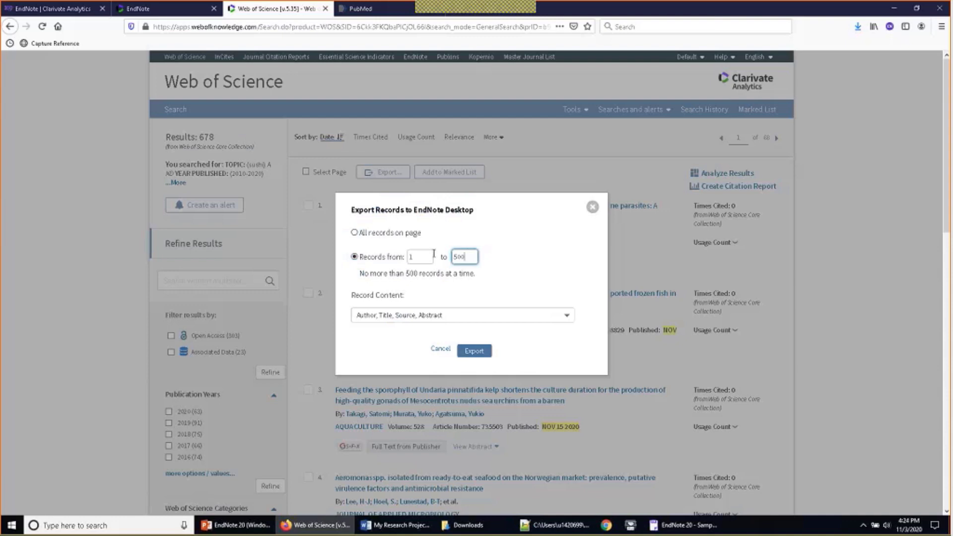
{"action": "double_click", "coordinate": [418, 260]}
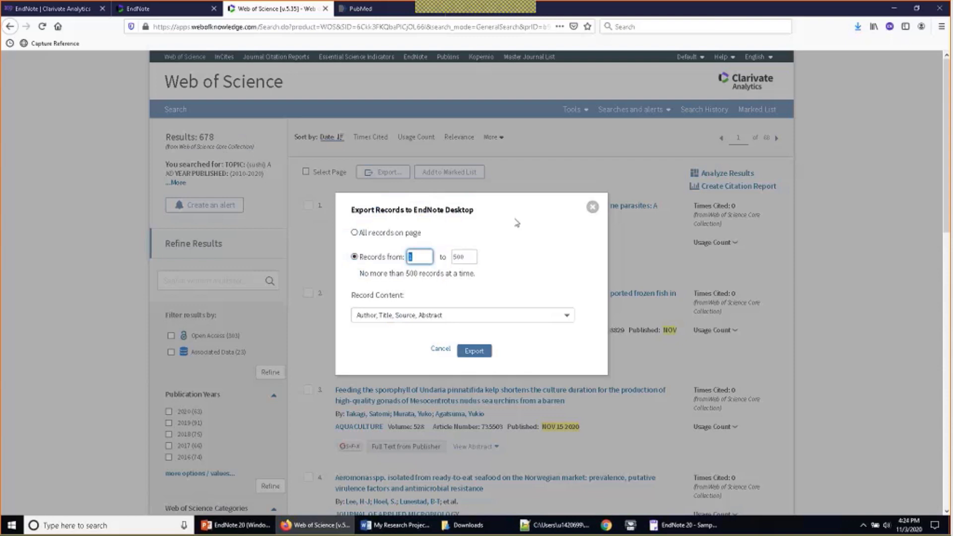
{"action": "type", "text": "500"}
{"action": "key", "text": "Tab"}
{"action": "type", "text": "1000"}
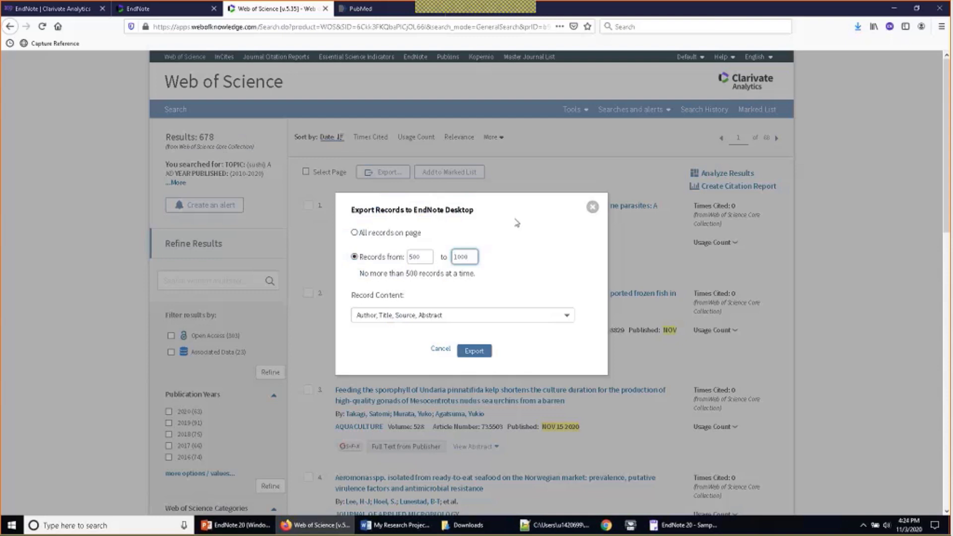
{"action": "key", "text": "BackSpace"}
{"action": "key", "text": "BackSpace"}
{"action": "key", "text": "BackSpace"}
{"action": "key", "text": "BackSpace"}
Step: Set the export range to records 1 to 50
{"action": "key", "text": "shift+Tab"}
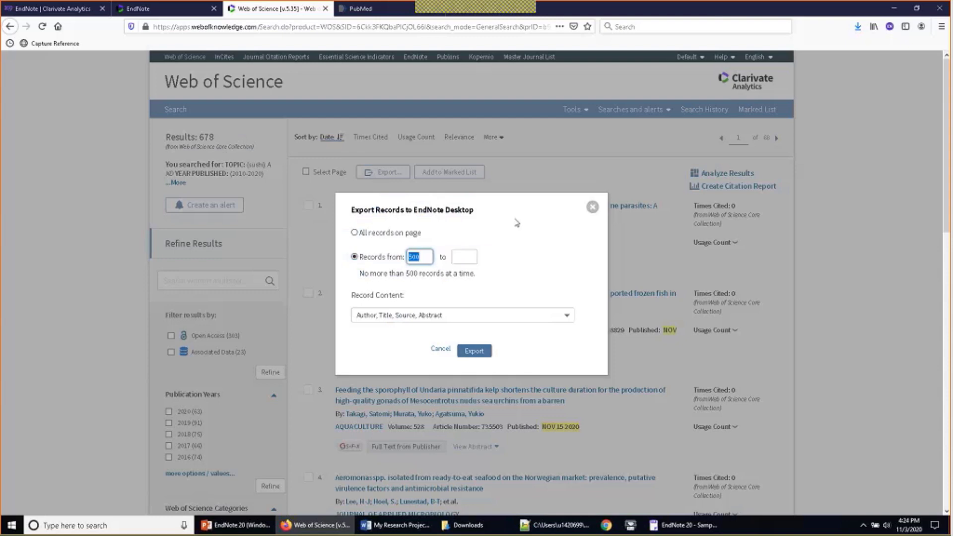
{"action": "type", "text": "1"}
{"action": "key", "text": "Tab"}
{"action": "type", "text": "50"}
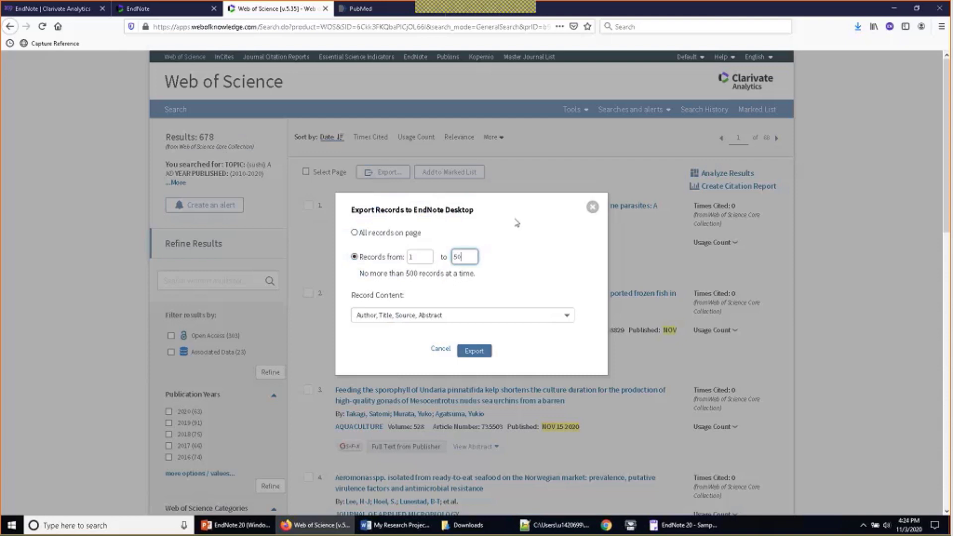
Step: Set the record content to Full Record and export the records
{"action": "left_click", "coordinate": [546, 316]}
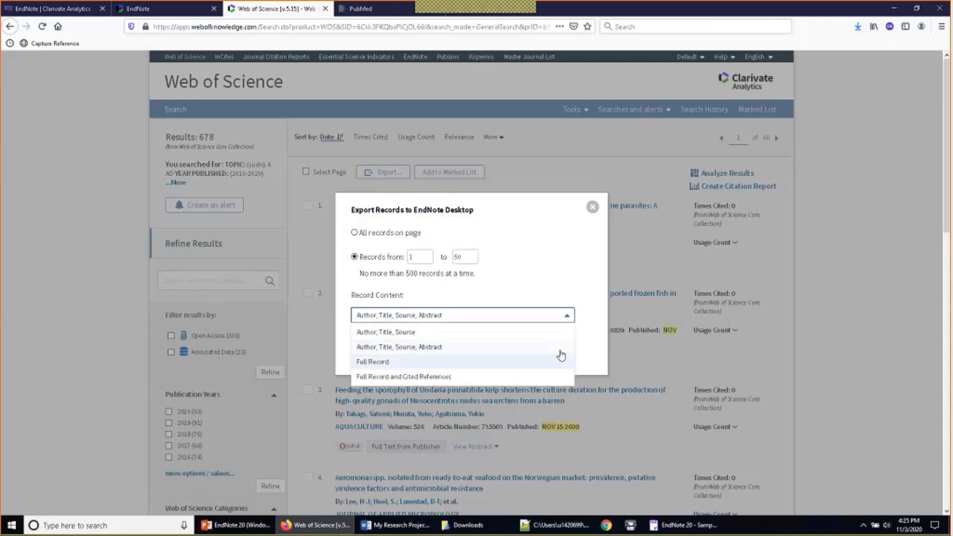
{"action": "left_click", "coordinate": [558, 362]}
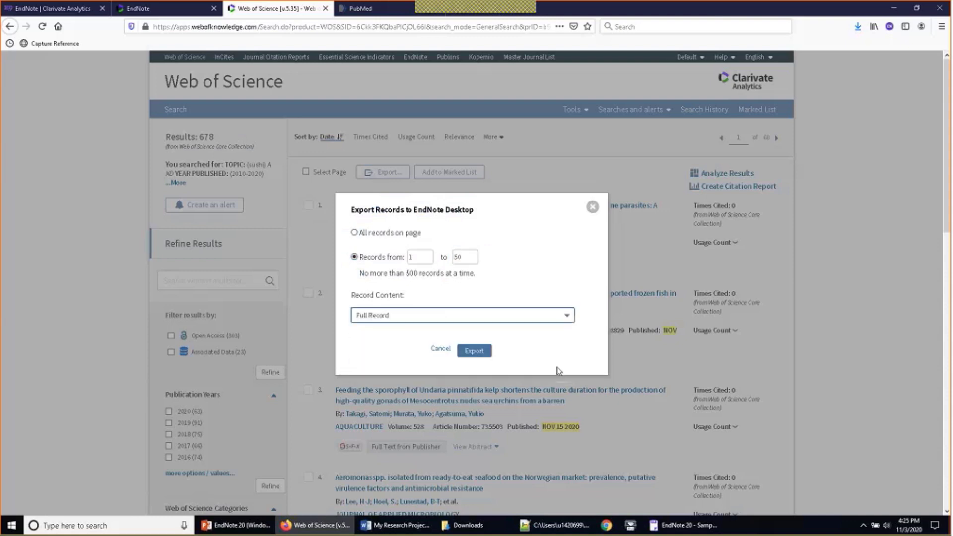
{"action": "left_click", "coordinate": [487, 321]}
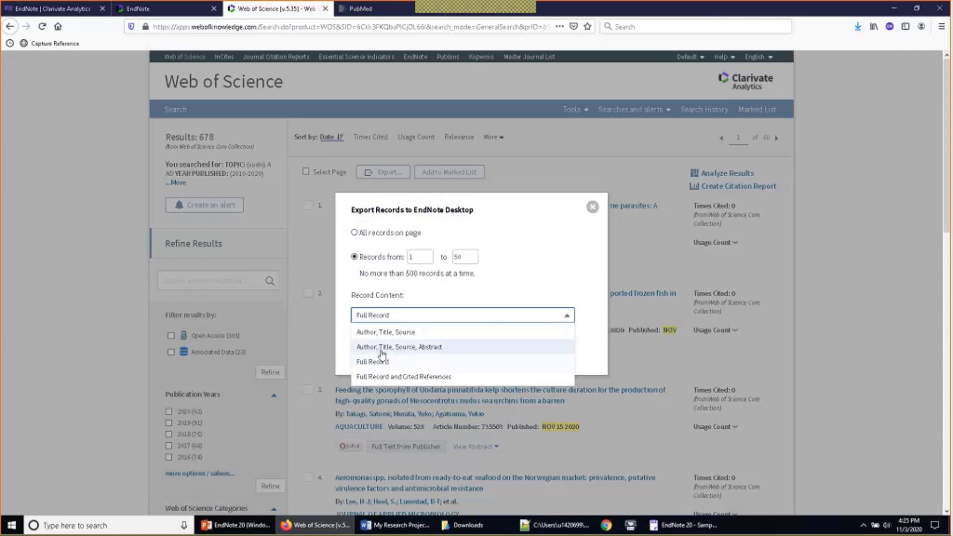
{"action": "left_click", "coordinate": [427, 366]}
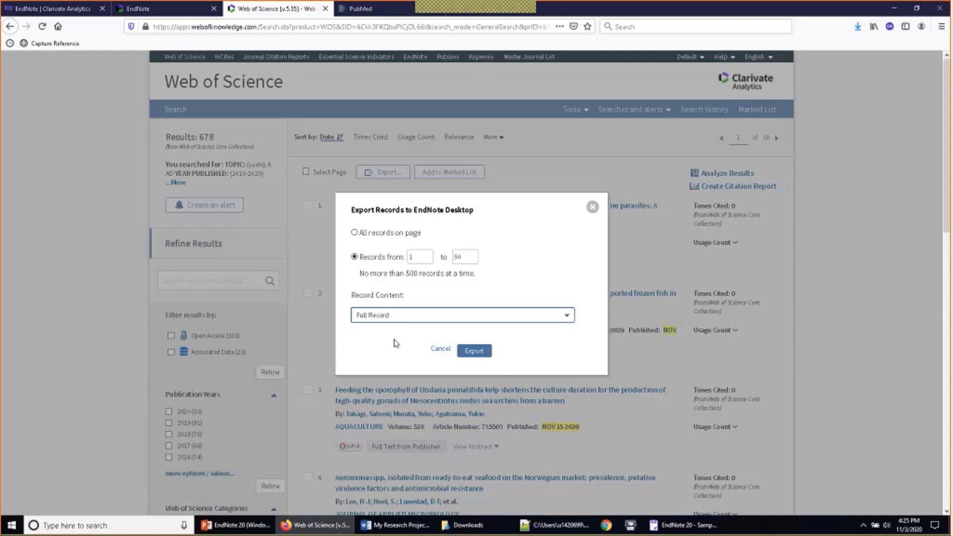
{"action": "left_click", "coordinate": [485, 353]}
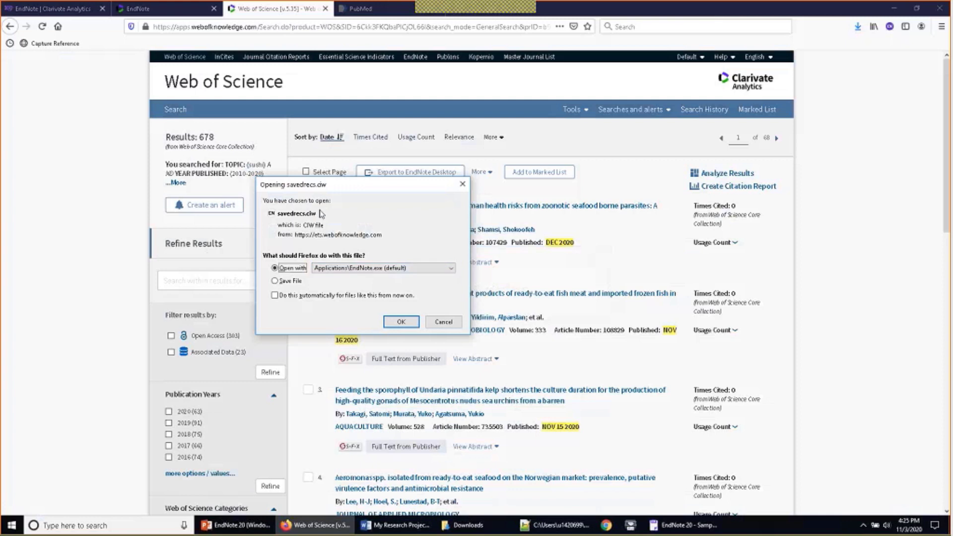
Step: Switch to Notepad++ to examine the contents of an exported savedrecs.ciw file, and return to the browser
{"action": "left_click", "coordinate": [443, 322]}
{"action": "key", "text": "alt+Tab"}
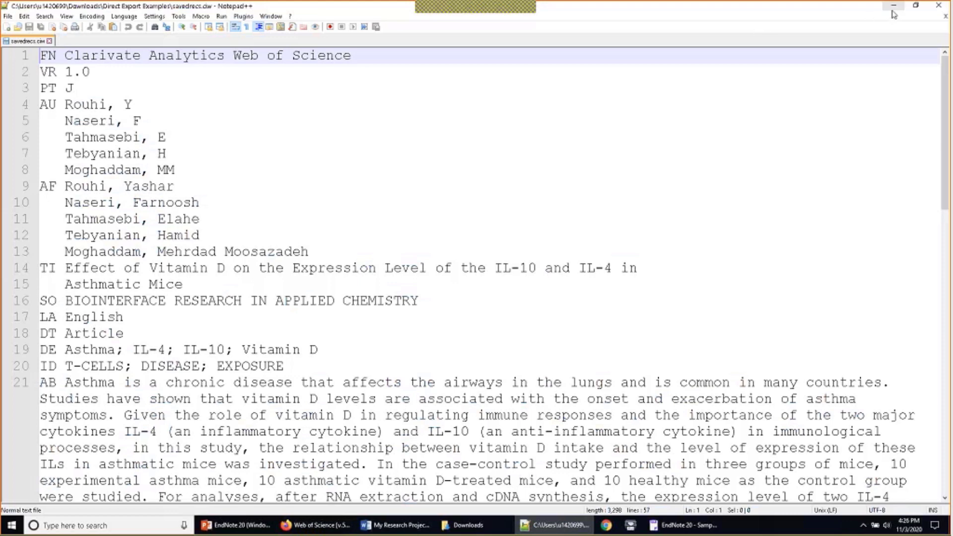
{"action": "left_click", "coordinate": [893, 6]}
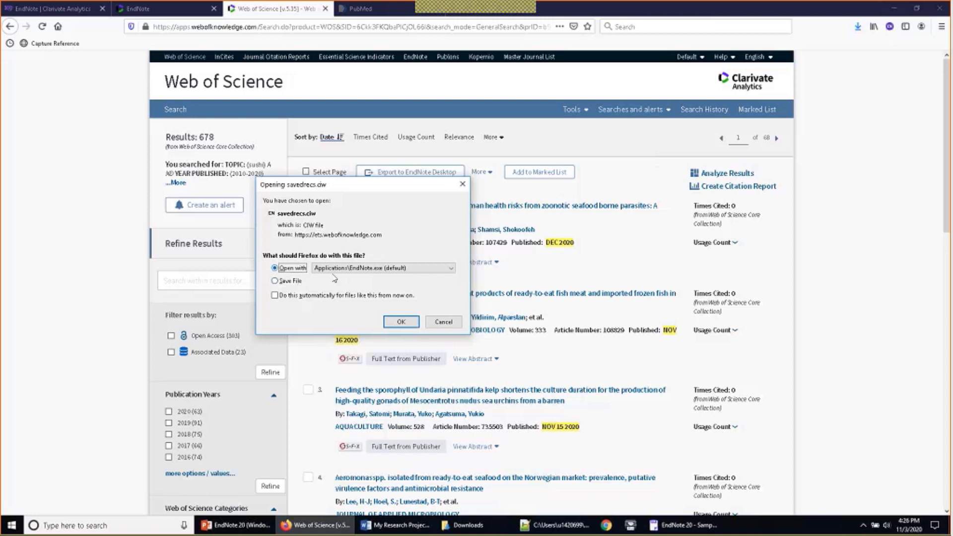
Step: Choose EndNote 20 (Bld 14672) as the application for opening the downloaded savedrecs.ciw file
{"action": "left_click", "coordinate": [382, 269]}
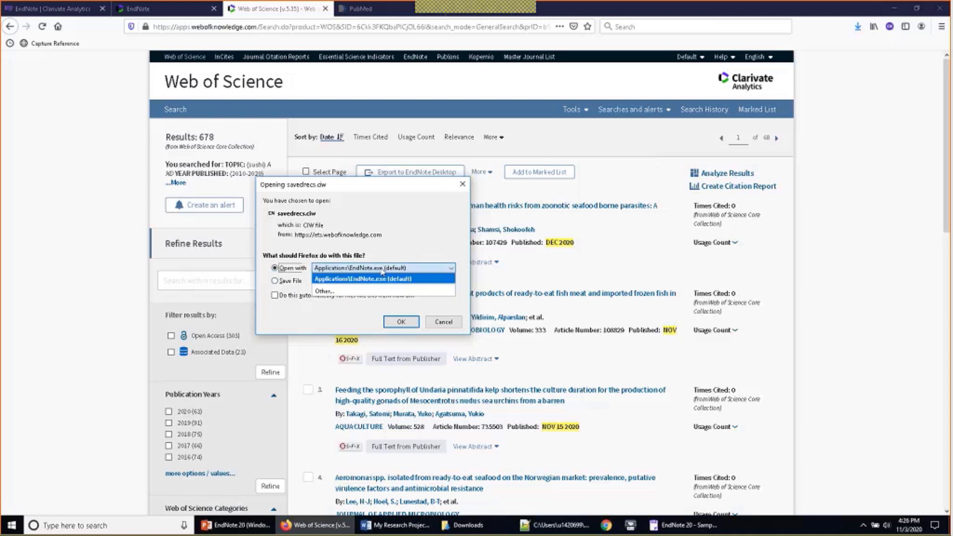
{"action": "left_click", "coordinate": [382, 278]}
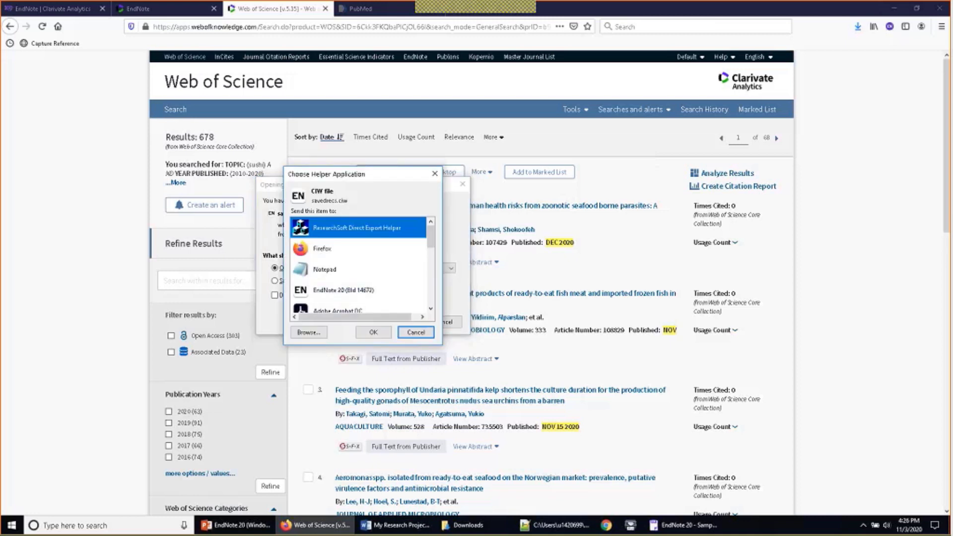
{"action": "left_click", "coordinate": [342, 290]}
{"action": "left_click", "coordinate": [382, 331]}
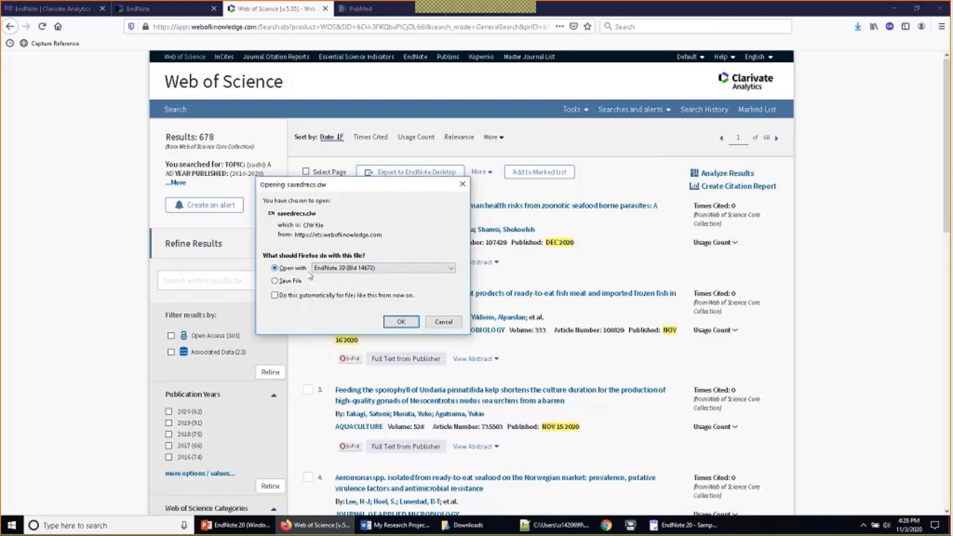
Step: Open the savedrecs.ciw export with EndNote 20, without making this automatic for such files, and look through the imported references
{"action": "left_click", "coordinate": [290, 297]}
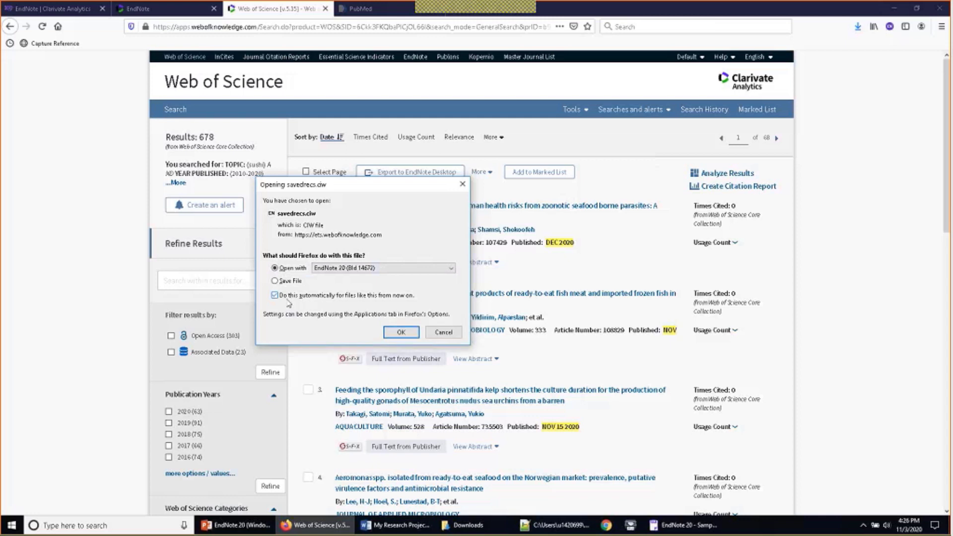
{"action": "left_click", "coordinate": [296, 296]}
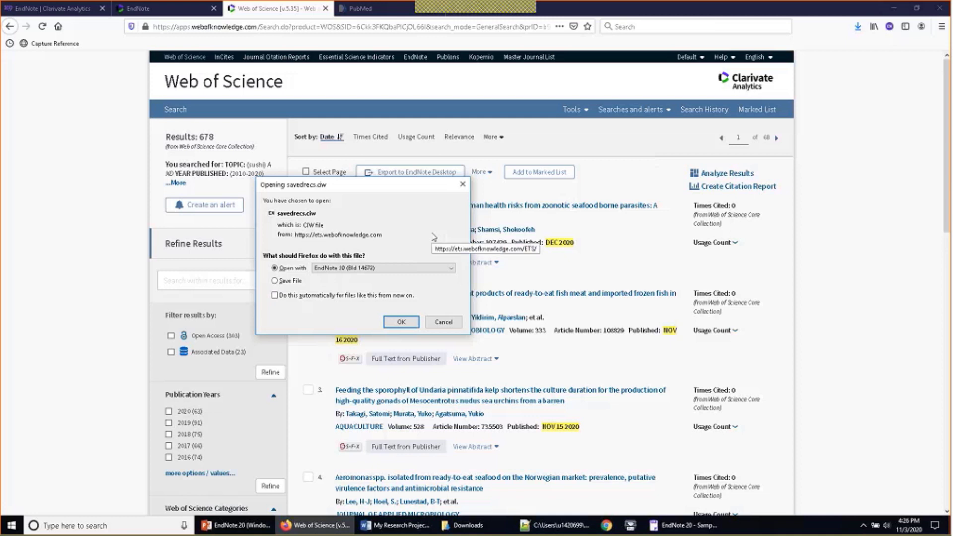
{"action": "left_click", "coordinate": [410, 323]}
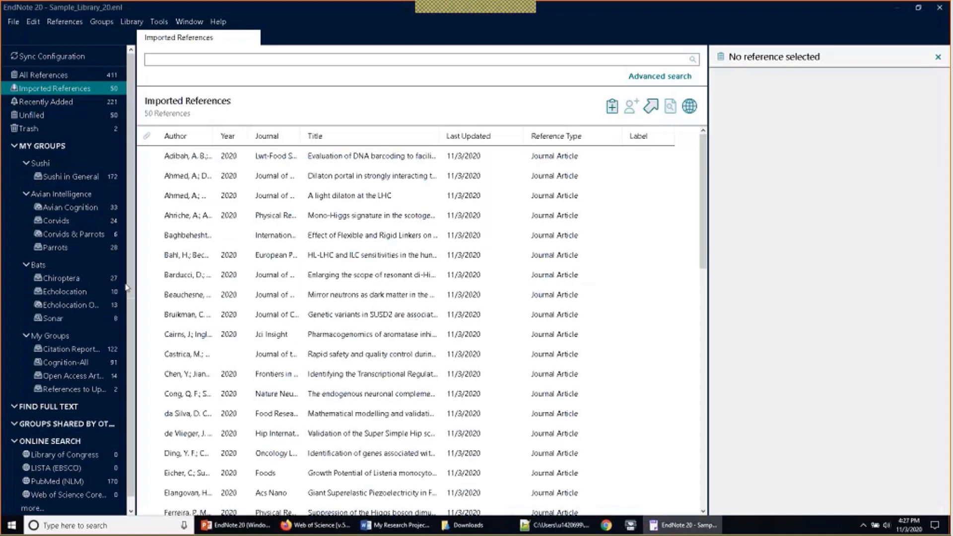
{"action": "scroll", "coordinate": [411, 270], "scroll_direction": "down", "scroll_amount": 10}
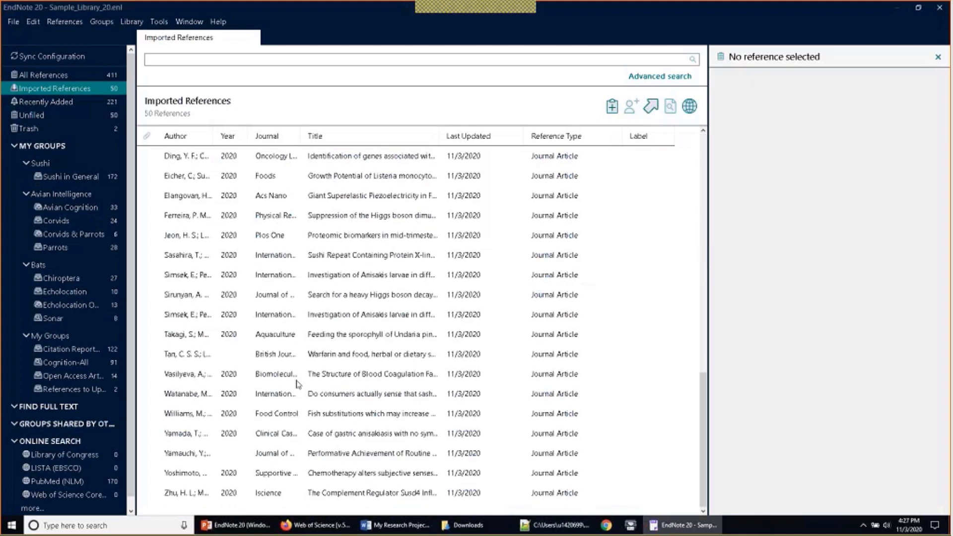
{"action": "scroll", "coordinate": [268, 318], "scroll_direction": "up", "scroll_amount": 10}
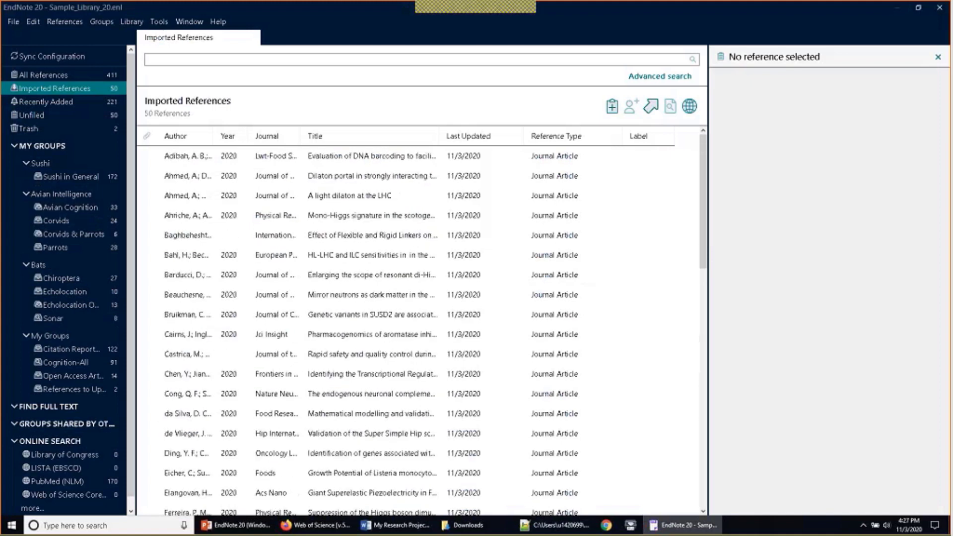
Step: Add all Unfiled references to the Sushi in General group and display that group
{"action": "left_click", "coordinate": [31, 115]}
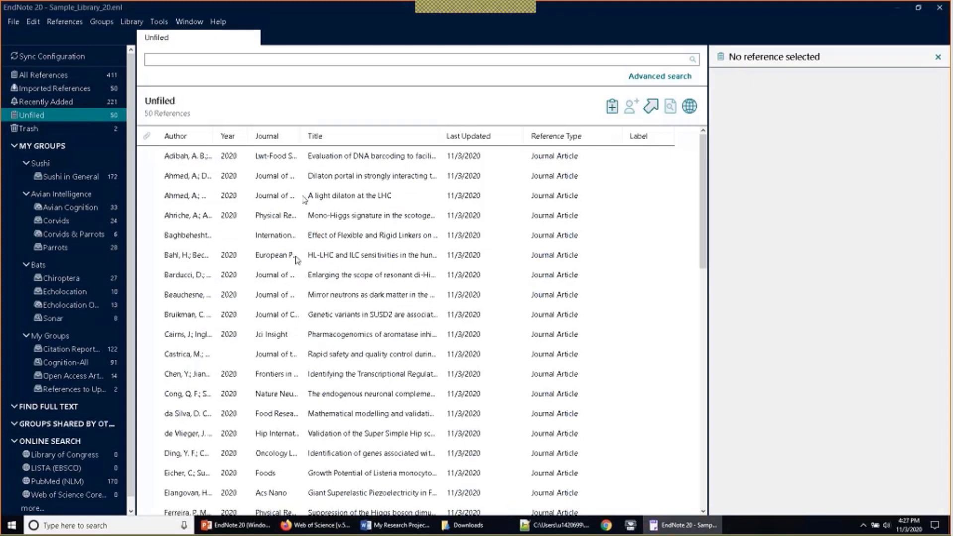
{"action": "left_click", "coordinate": [282, 221]}
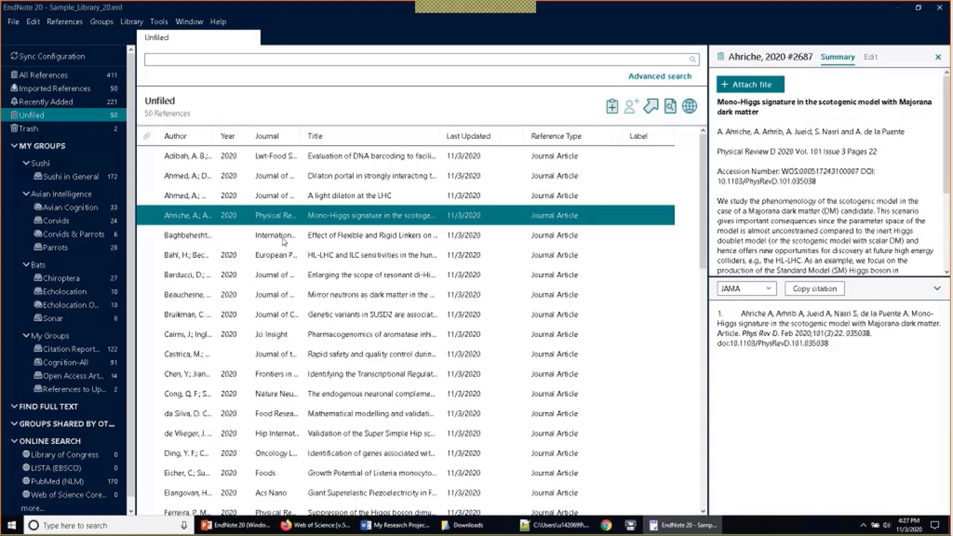
{"action": "key", "text": "ctrl+a"}
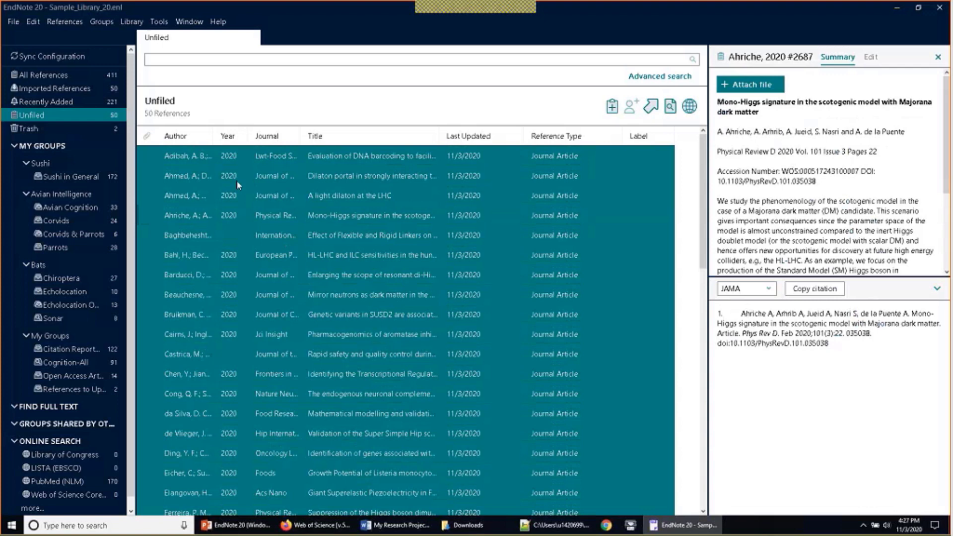
{"action": "left_click_drag", "start_coordinate": [236, 180], "coordinate": [88, 177]}
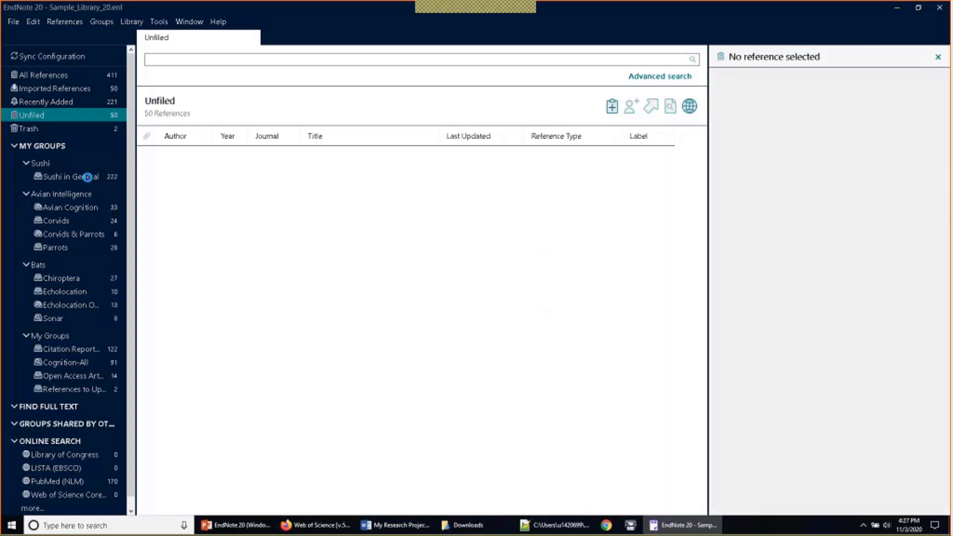
{"action": "left_click", "coordinate": [88, 177]}
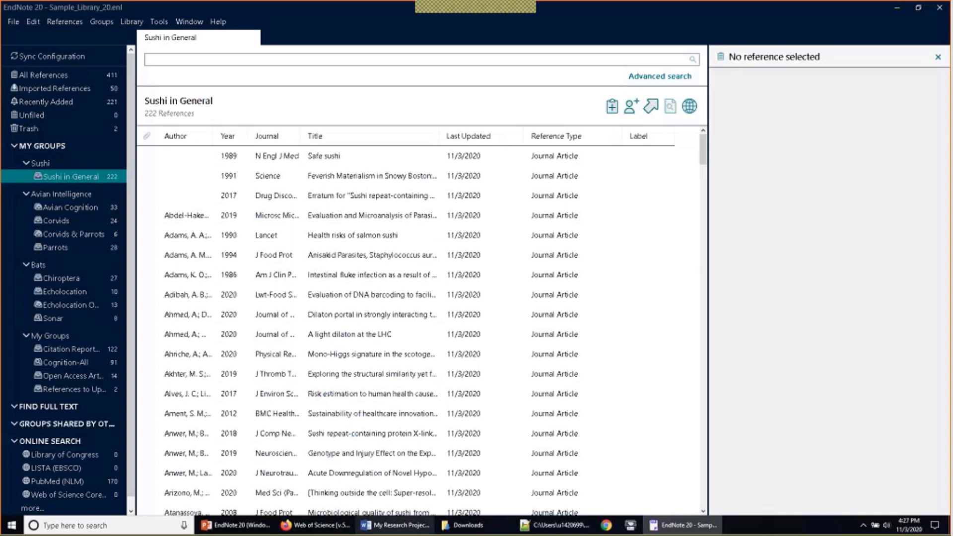
Step: Switch to Firefox, look at the PubMed and Web of Science pages, and load Google in a new tab
{"action": "left_click", "coordinate": [324, 524]}
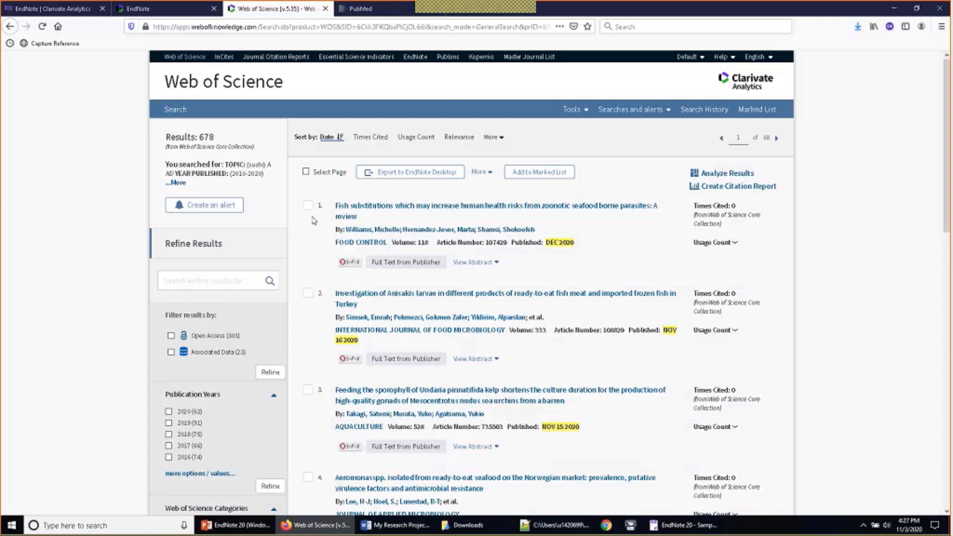
{"action": "left_click", "coordinate": [367, 10]}
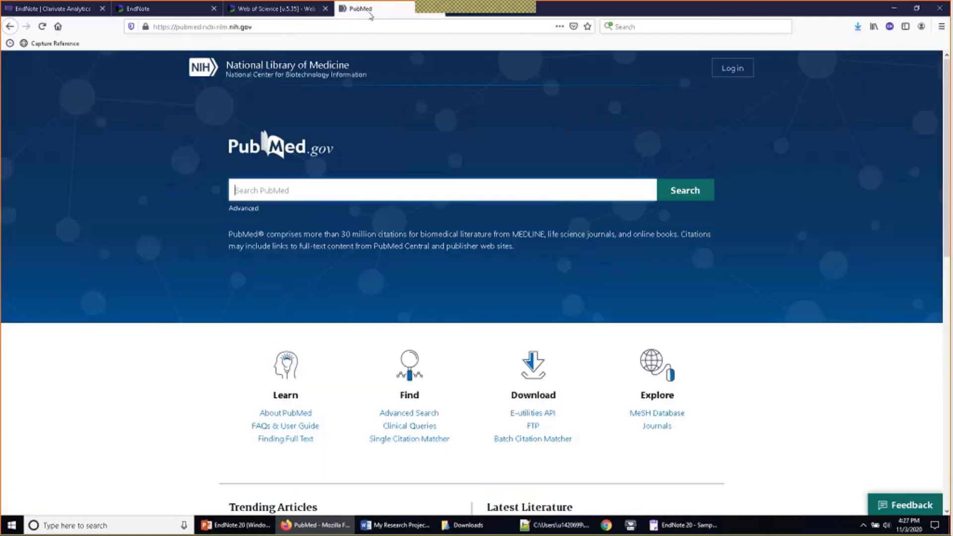
{"action": "left_click", "coordinate": [276, 8]}
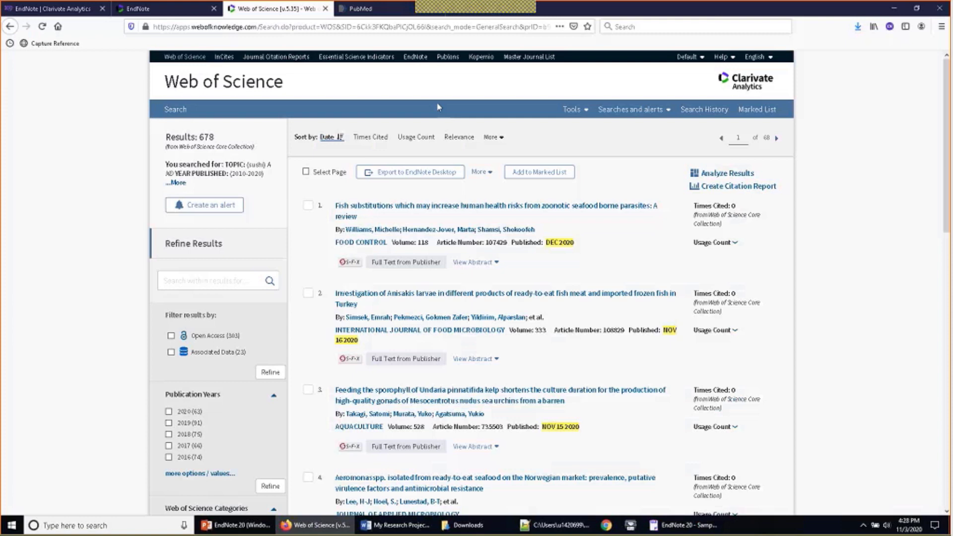
{"action": "key", "text": "ctrl+t"}
{"action": "type", "text": "endn"}
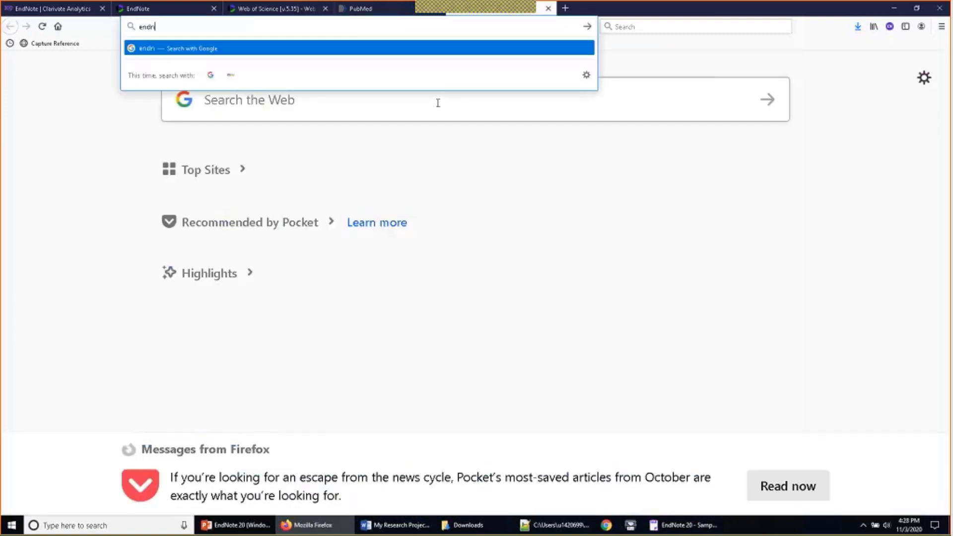
{"action": "key", "text": "BackSpace"}
{"action": "key", "text": "BackSpace"}
{"action": "type", "text": "oogle"}
{"action": "key", "text": "Return"}
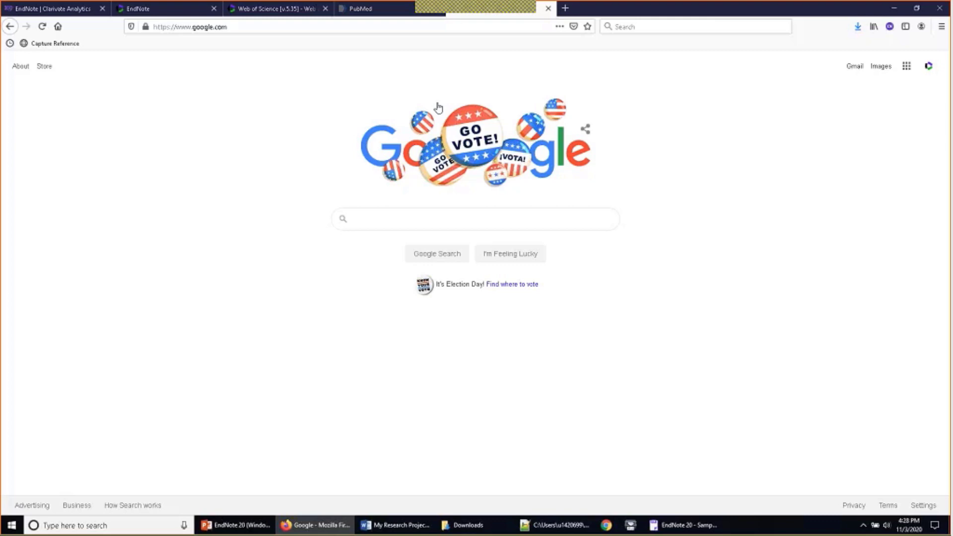
Step: Search Google for "ebsco endnote export" and look over the results
{"action": "type", "text": "ebsc"}
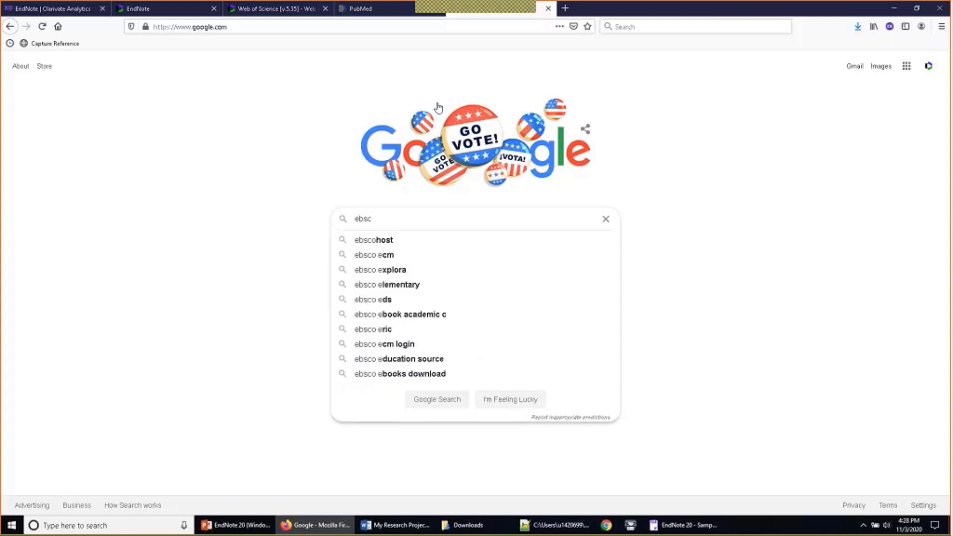
{"action": "type", "text": "o endnote "}
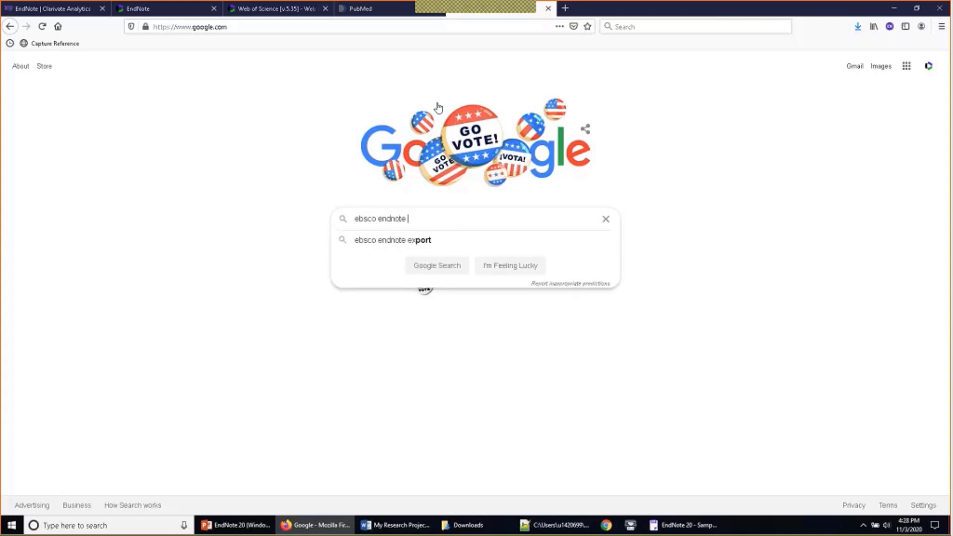
{"action": "type", "text": "export"}
{"action": "key", "text": "Return"}
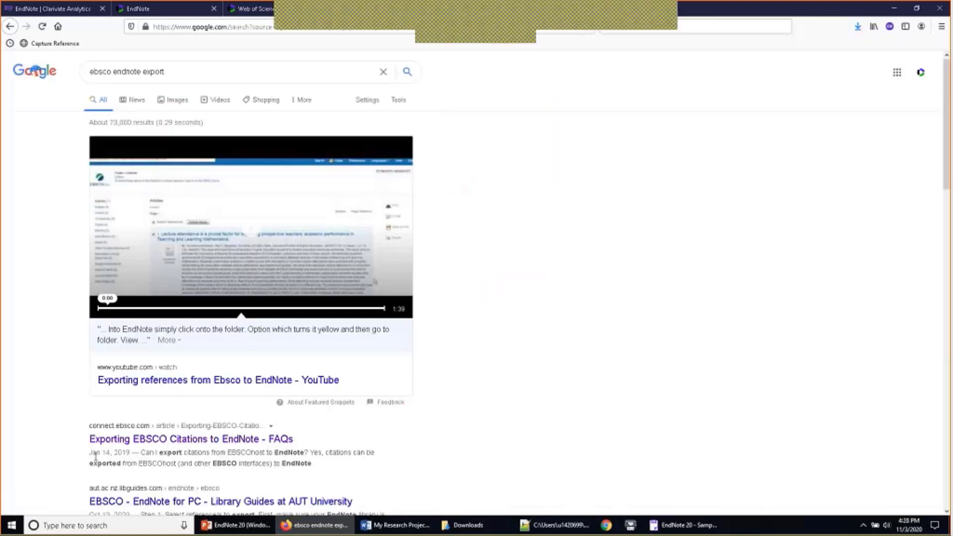
{"action": "scroll", "coordinate": [99, 446], "scroll_direction": "down", "scroll_amount": 3}
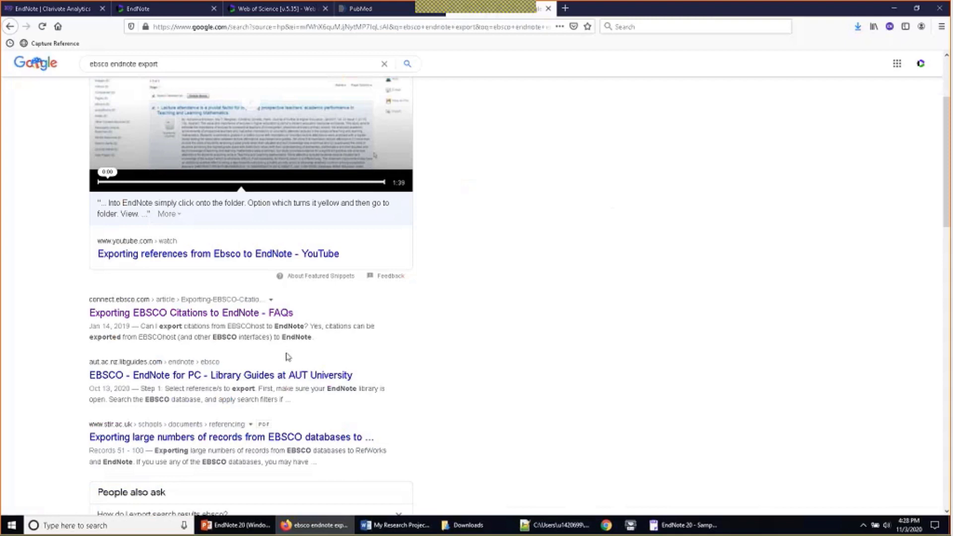
{"action": "scroll", "coordinate": [251, 248], "scroll_direction": "up", "scroll_amount": 3}
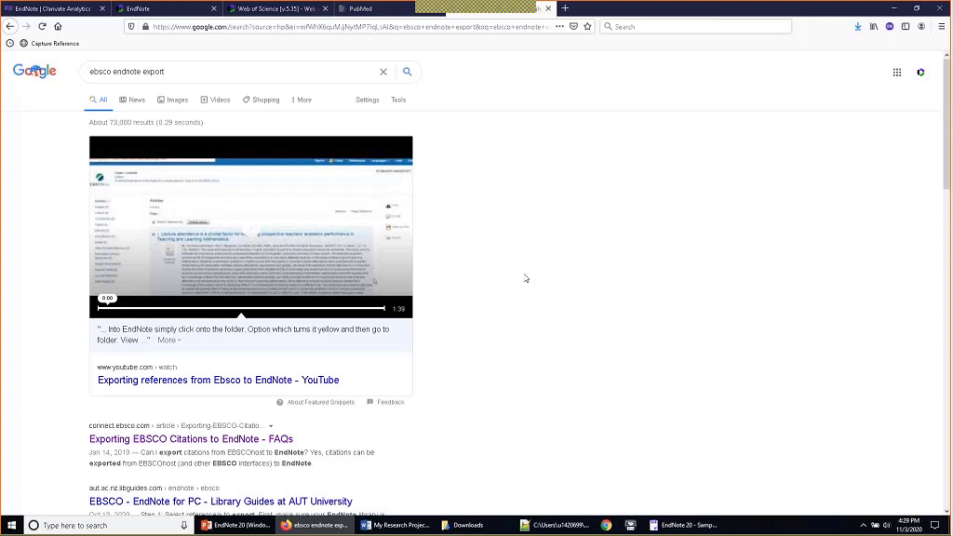
Step: Switch to EndNote to look at the Install EndNote Click Browser Extension command, and return to Firefox without running it
{"action": "key", "text": "alt+Tab"}
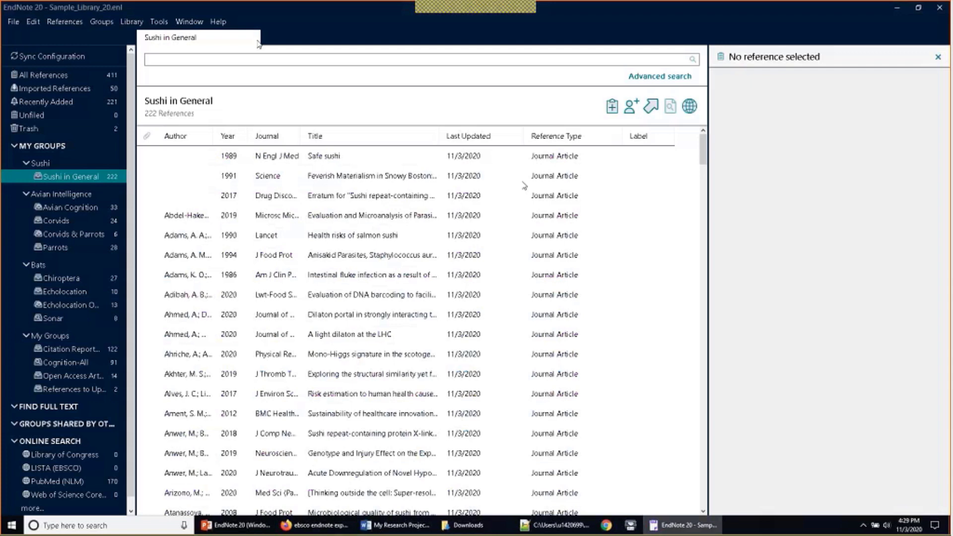
{"action": "left_click", "coordinate": [159, 22]}
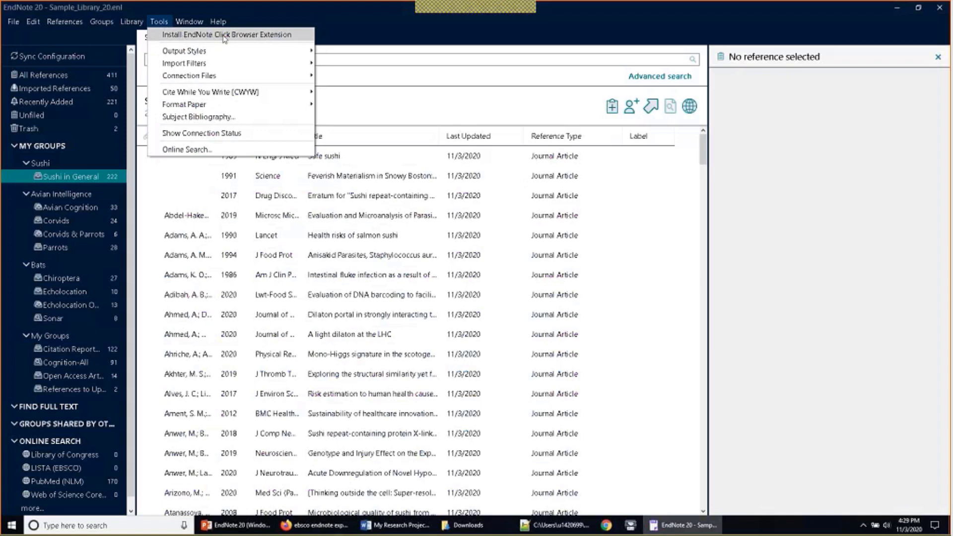
{"action": "left_click", "coordinate": [413, 85]}
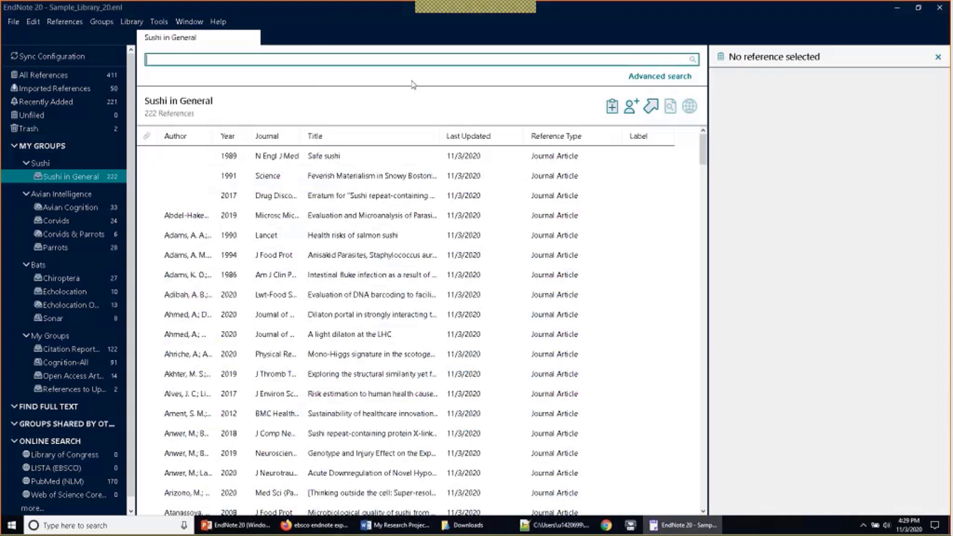
{"action": "left_click", "coordinate": [331, 530]}
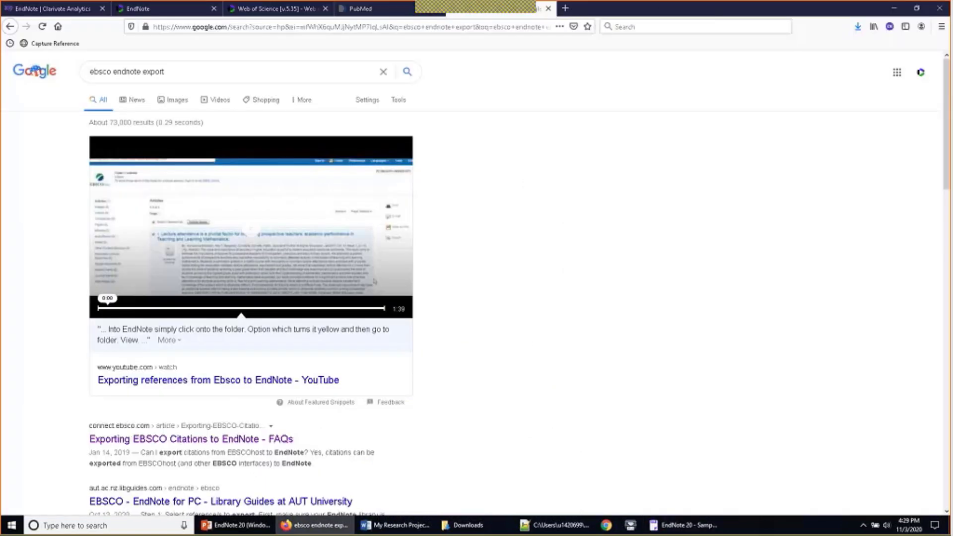
Step: Open My Locker from the EndNote Click browser extension and dismiss the extension's popup
{"action": "left_click", "coordinate": [890, 26]}
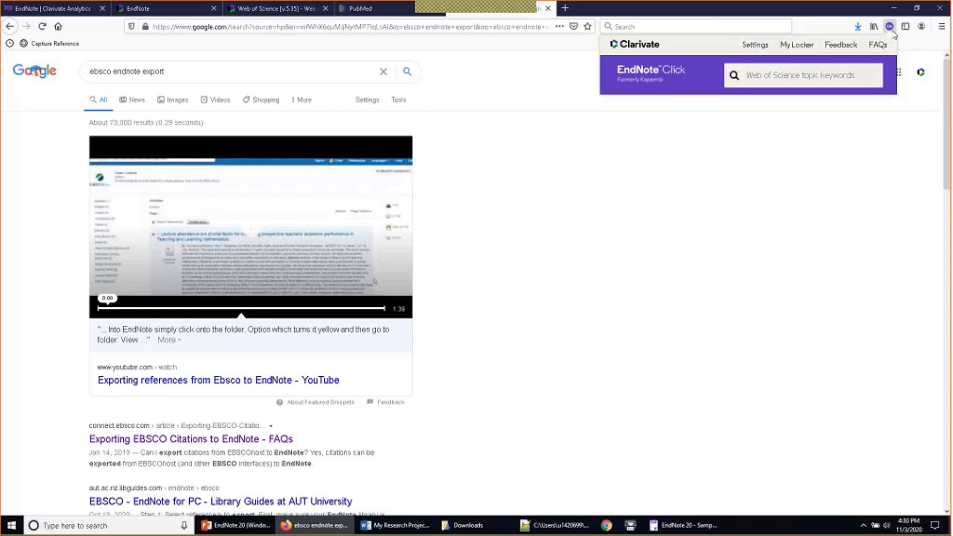
{"action": "left_click", "coordinate": [923, 43]}
{"action": "left_click", "coordinate": [890, 26]}
{"action": "left_click", "coordinate": [794, 46]}
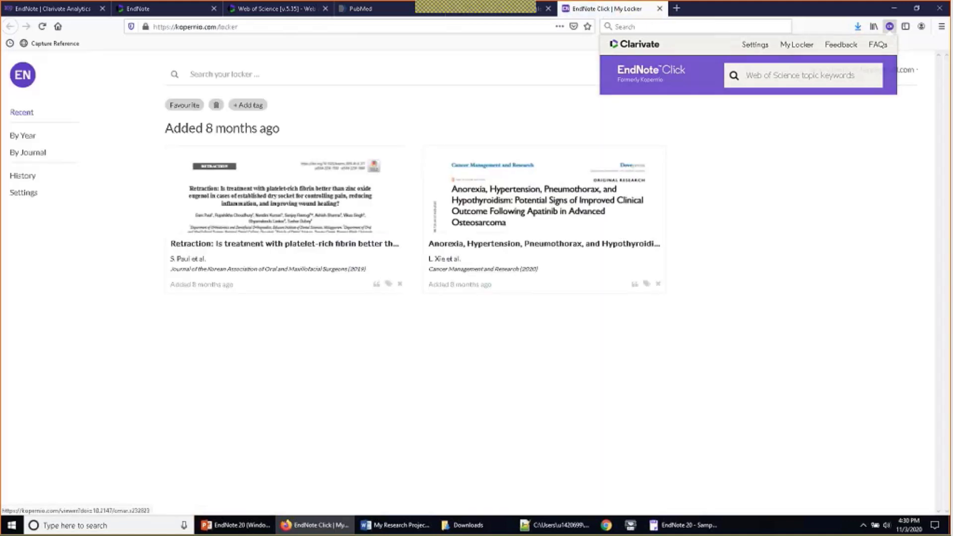
{"action": "left_click", "coordinate": [533, 110]}
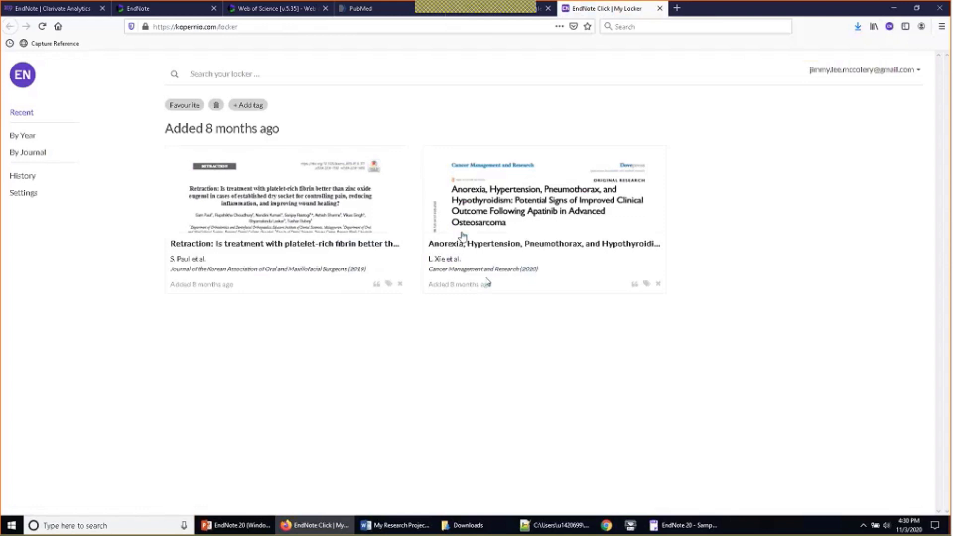
Step: Open the platelet-rich fibrin retraction article from the locker and look through its PDF
{"action": "left_click", "coordinate": [327, 211]}
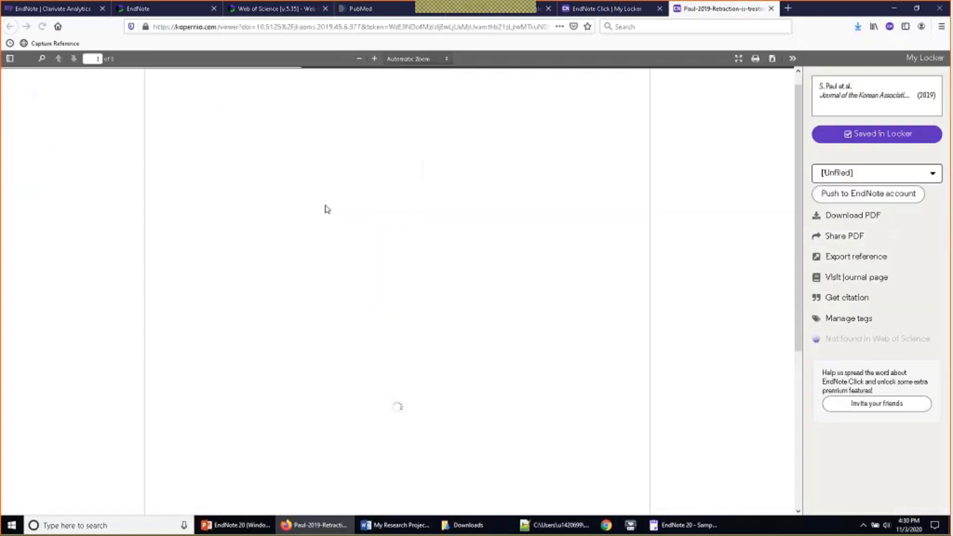
{"action": "scroll", "coordinate": [327, 211], "scroll_direction": "down", "scroll_amount": 5}
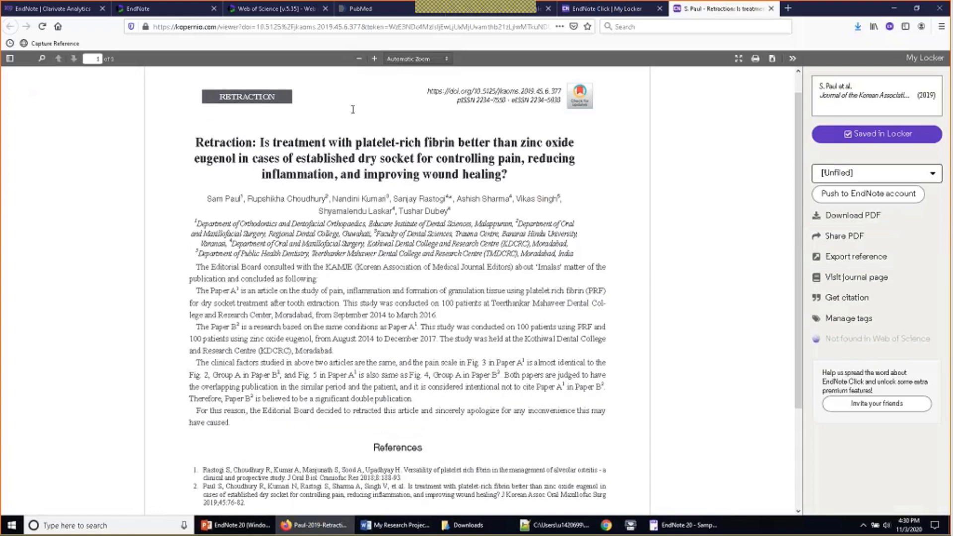
{"action": "scroll", "coordinate": [392, 198], "scroll_direction": "up", "scroll_amount": 5}
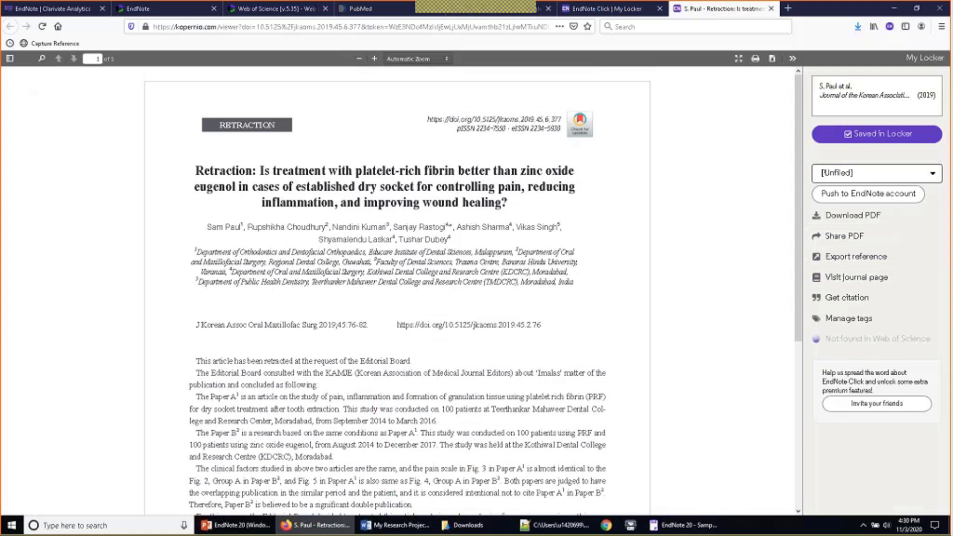
Step: Export the article's reference as a RIS file and open it with EndNote, without making this automatic for such files
{"action": "left_click", "coordinate": [837, 258]}
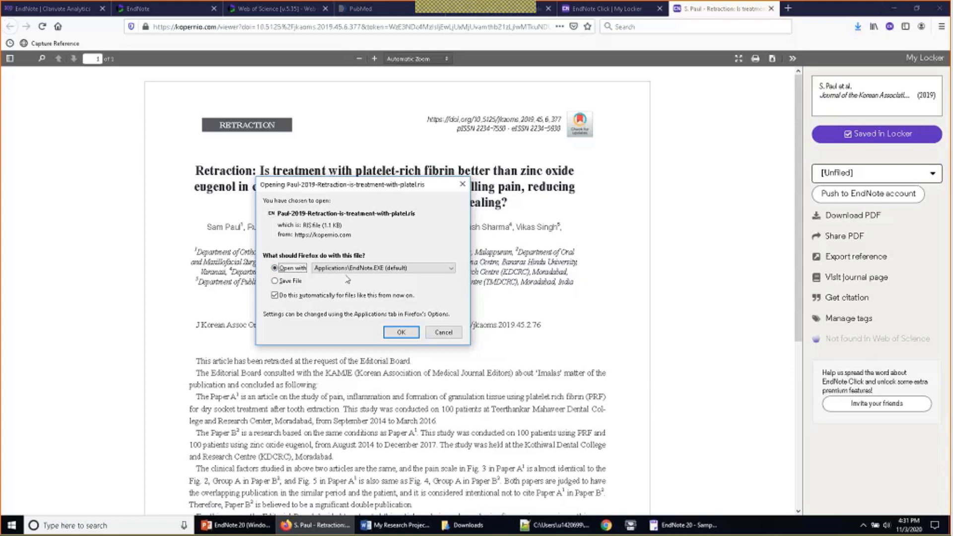
{"action": "left_click", "coordinate": [327, 297]}
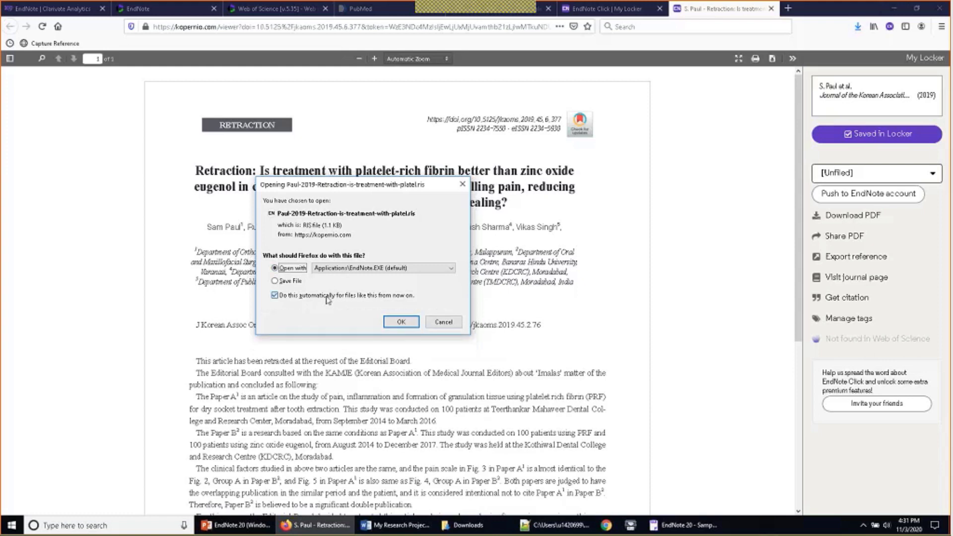
{"action": "left_click", "coordinate": [401, 322]}
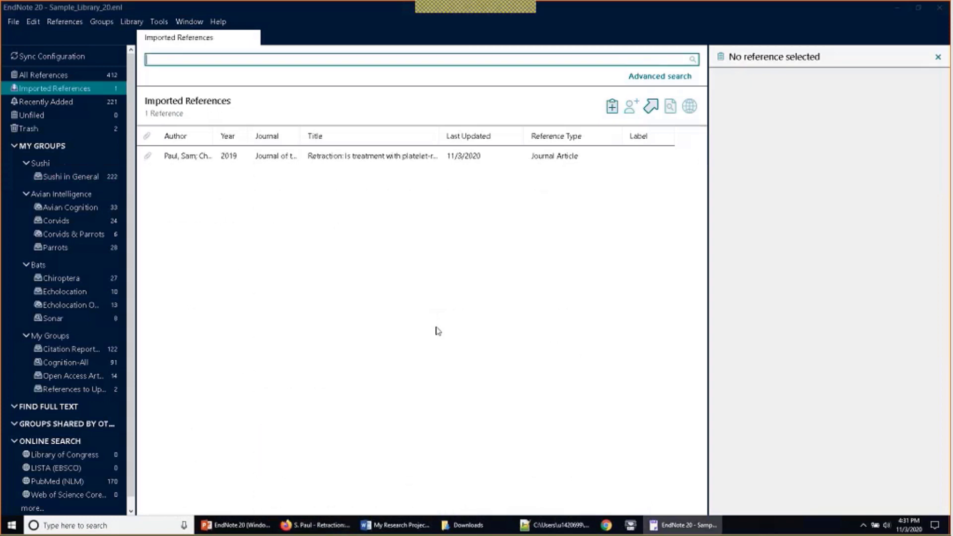
Step: Open the PDF attached to the imported platelet-rich fibrin retraction reference in a maximized window and read through it at 200% zoom
{"action": "left_click", "coordinate": [274, 163]}
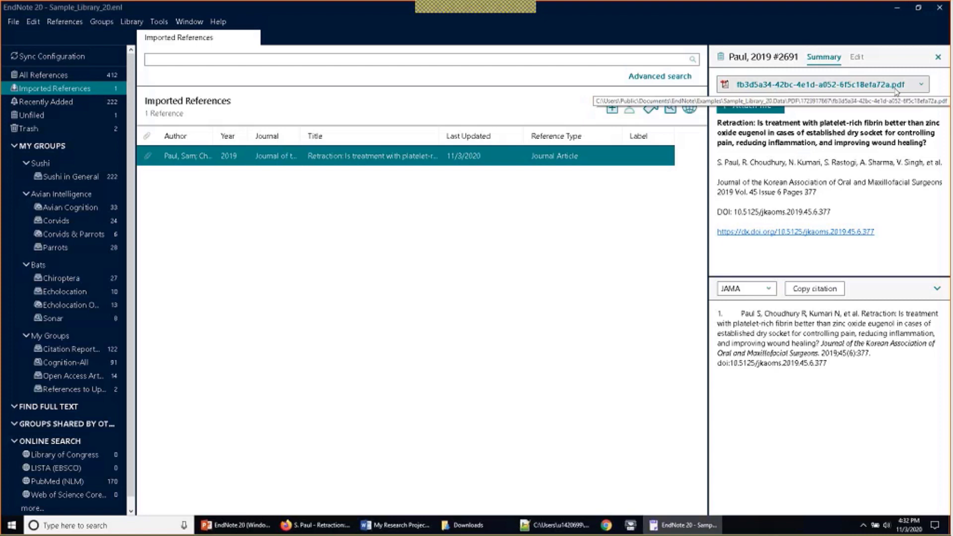
{"action": "left_click", "coordinate": [920, 87]}
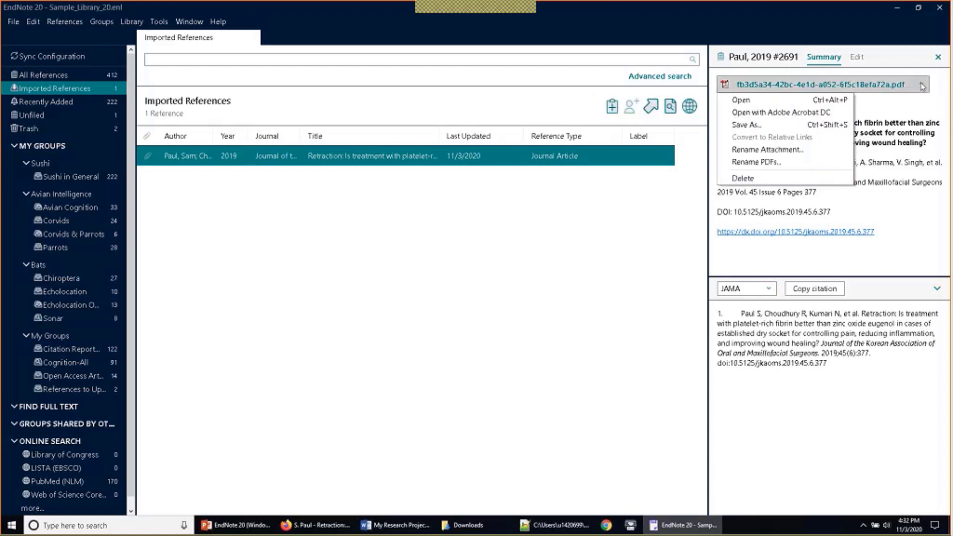
{"action": "left_click", "coordinate": [828, 100]}
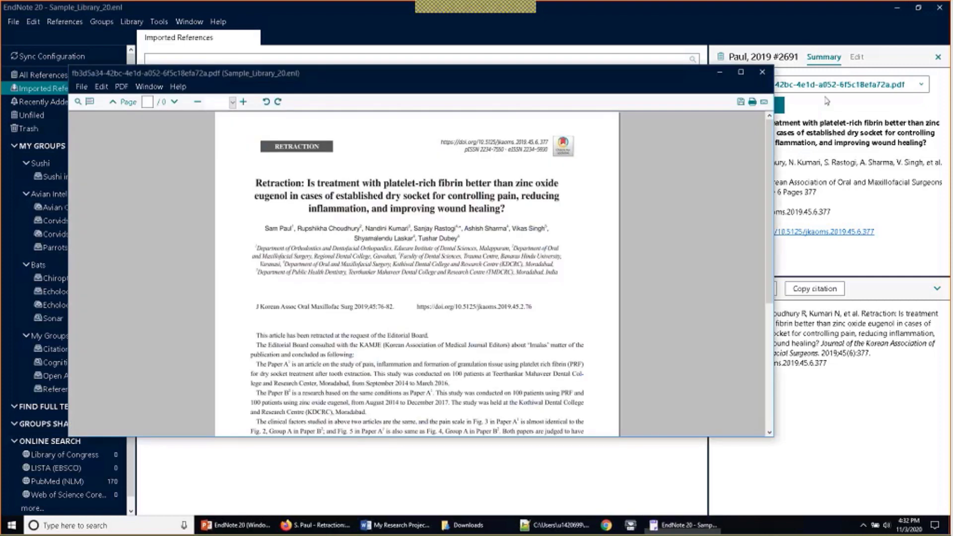
{"action": "left_click", "coordinate": [743, 73]}
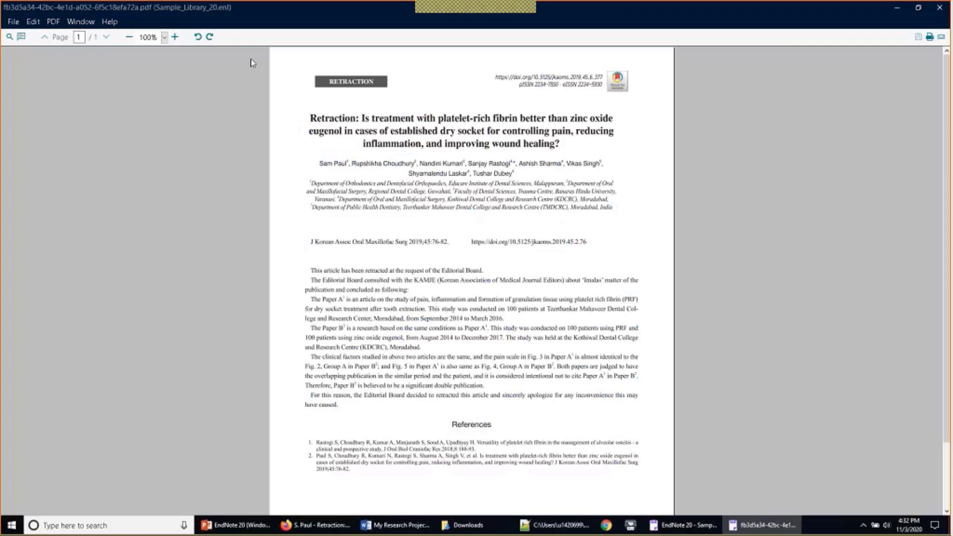
{"action": "left_click", "coordinate": [174, 37]}
{"action": "left_click", "coordinate": [174, 38]}
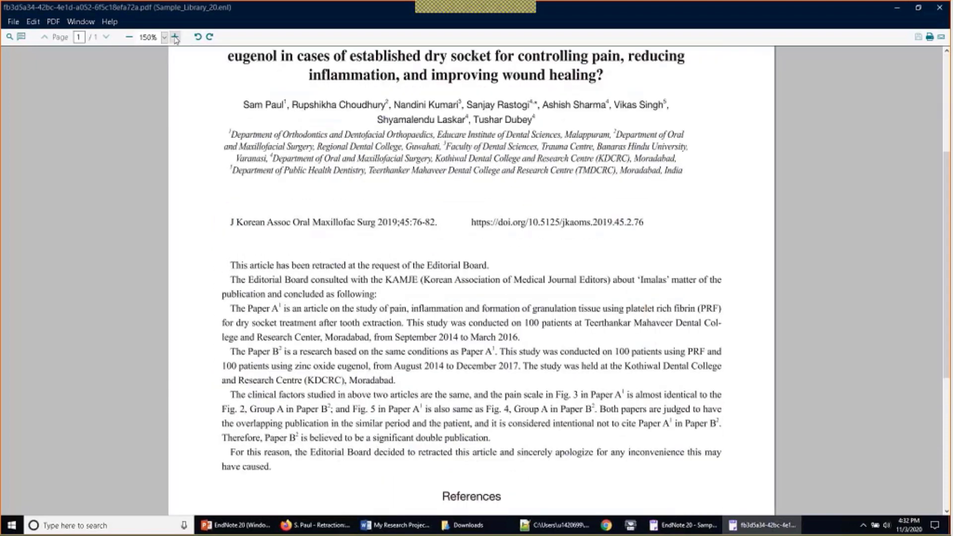
{"action": "left_click", "coordinate": [174, 38]}
{"action": "scroll", "coordinate": [231, 112], "scroll_direction": "up", "scroll_amount": 5}
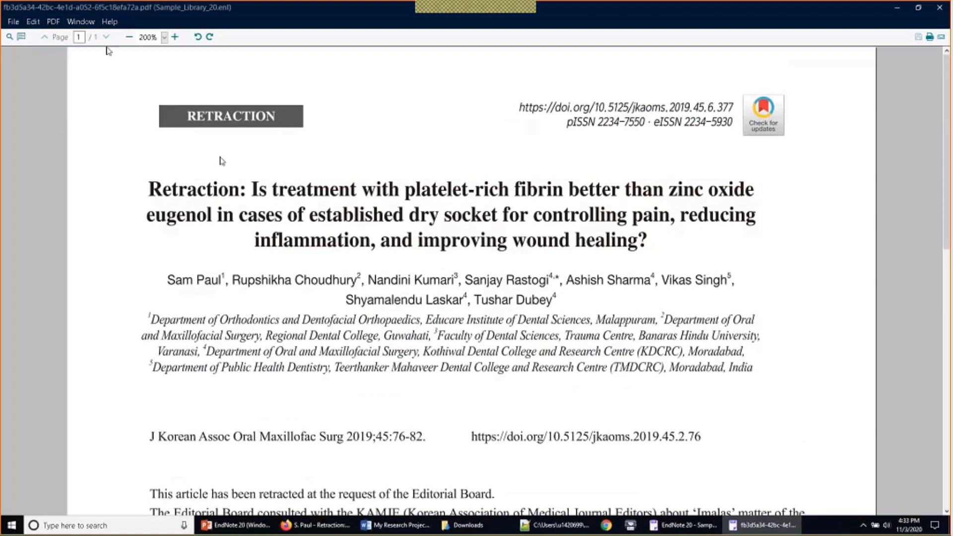
{"action": "scroll", "coordinate": [278, 174], "scroll_direction": "down", "scroll_amount": 10}
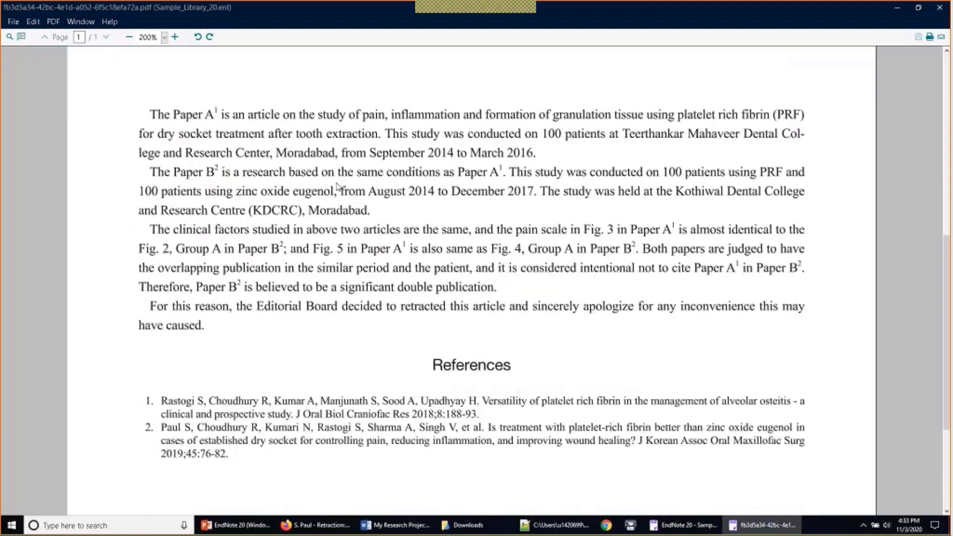
{"action": "scroll", "coordinate": [336, 186], "scroll_direction": "up", "scroll_amount": 10}
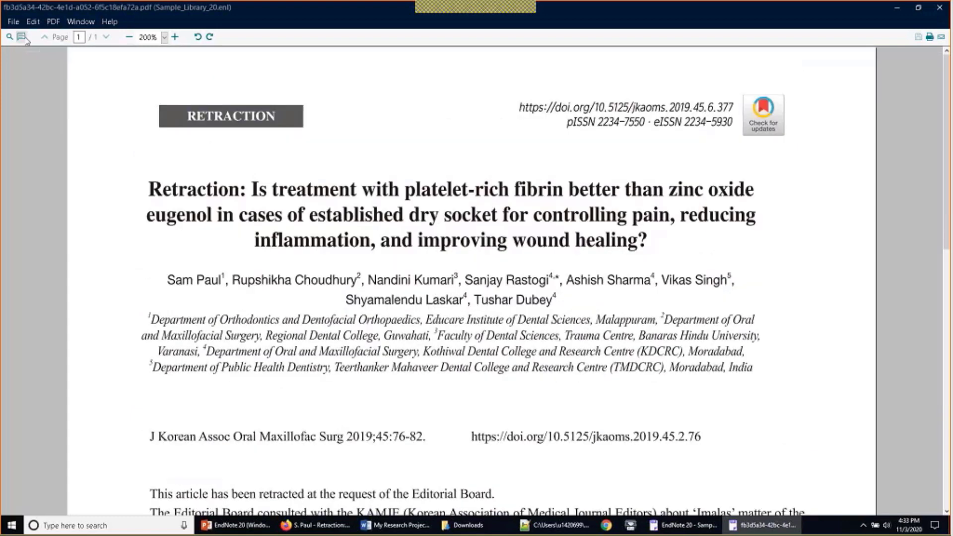
Step: Highlight the article's full three-line title in the PDF using the annotation tools
{"action": "left_click", "coordinate": [23, 38]}
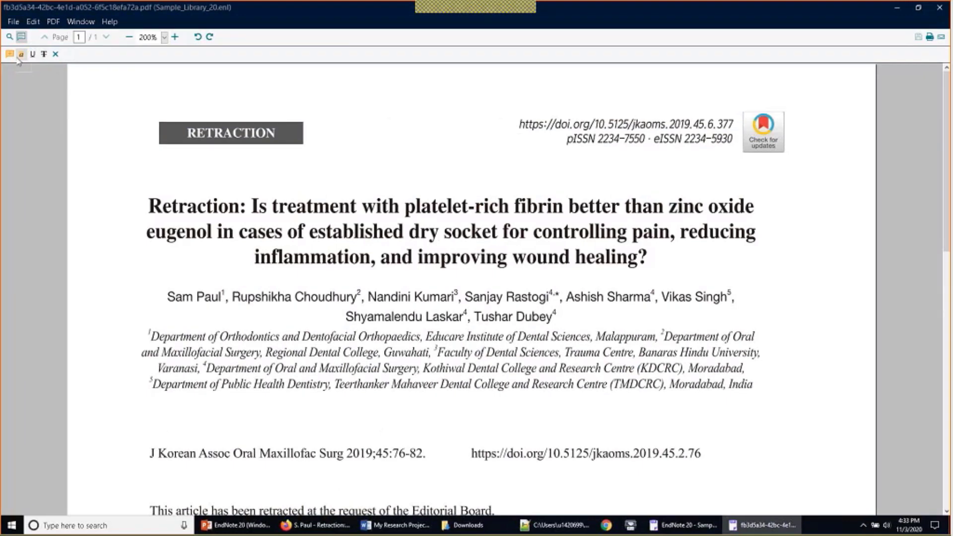
{"action": "left_click", "coordinate": [20, 55]}
{"action": "left_click_drag", "start_coordinate": [148, 206], "coordinate": [681, 275]}
{"action": "left_click", "coordinate": [164, 90]}
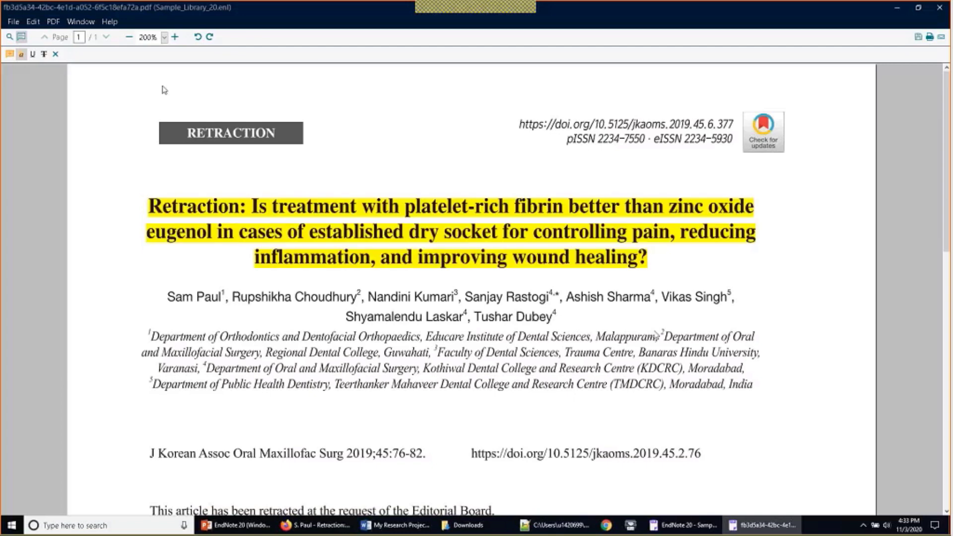
Step: Add a sticky note reading "Interesting article!" in the margin below the affiliations, and close the PDF with its changes saved
{"action": "left_click", "coordinate": [9, 54]}
{"action": "left_click", "coordinate": [764, 416]}
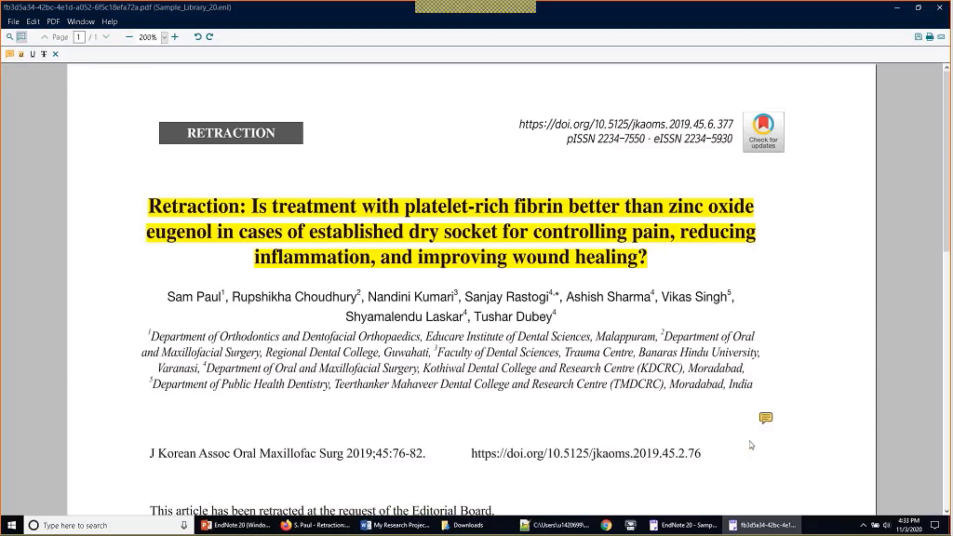
{"action": "left_click", "coordinate": [765, 418]}
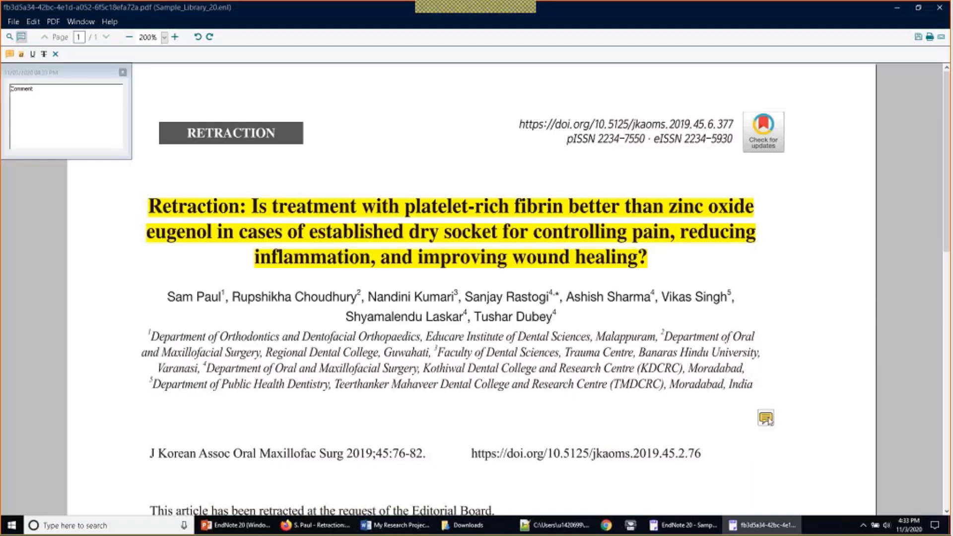
{"action": "double_click", "coordinate": [52, 110]}
{"action": "type", "text": "Interesting article!"}
{"action": "left_click", "coordinate": [123, 74]}
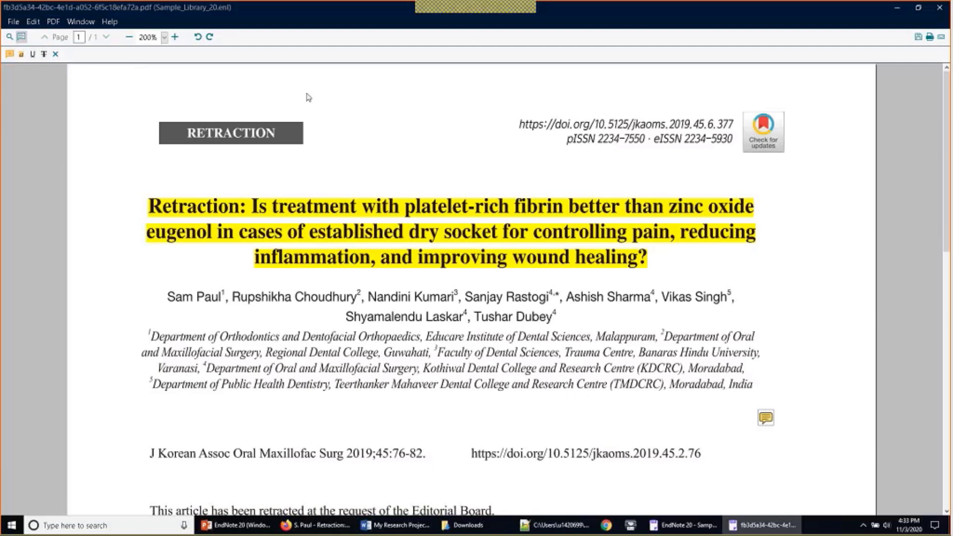
{"action": "left_click", "coordinate": [940, 7]}
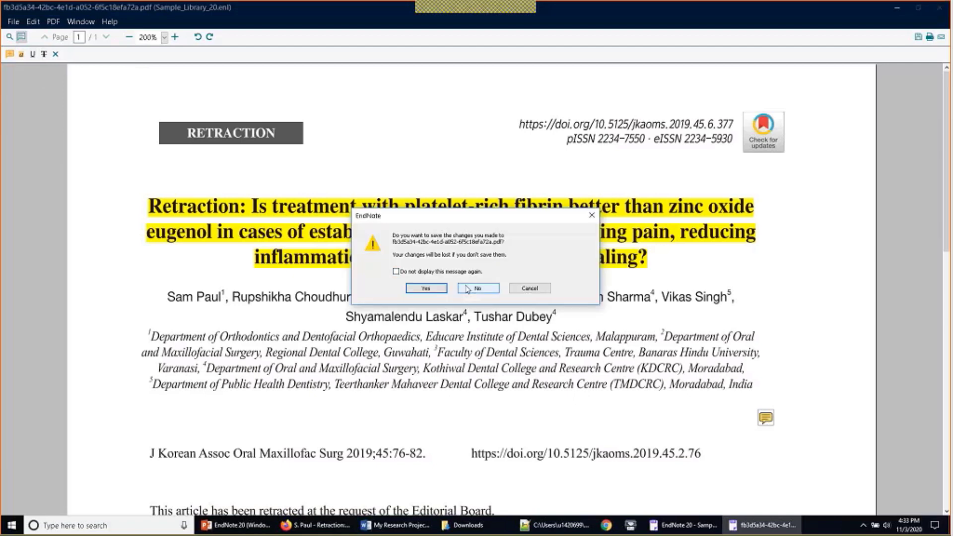
{"action": "left_click", "coordinate": [426, 288]}
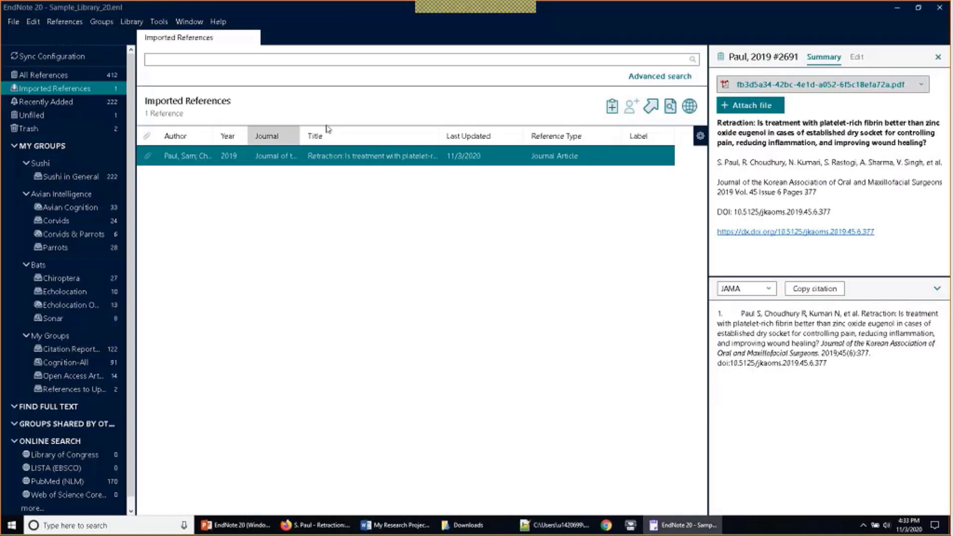
Step: Switch to the advanced search and set the first criterion's field to PDF Notes
{"action": "left_click", "coordinate": [179, 59]}
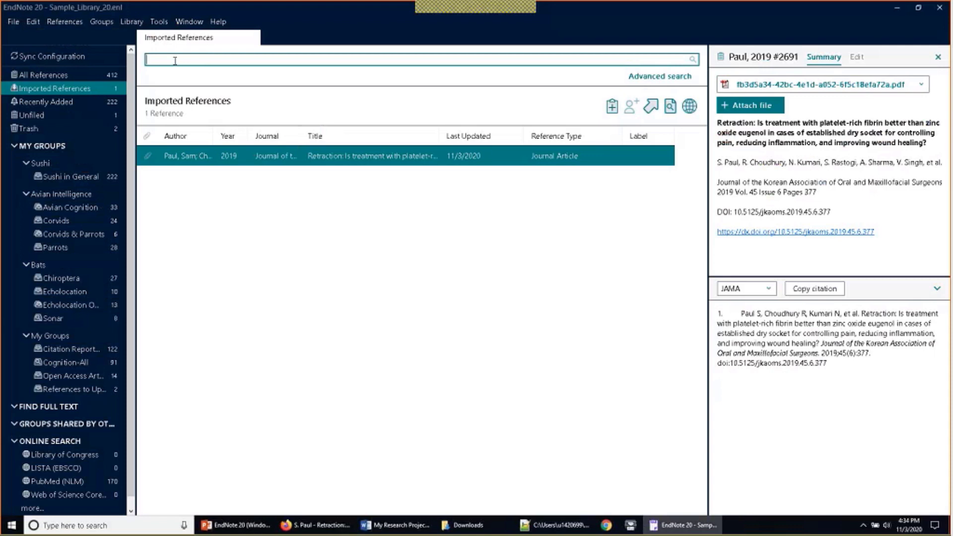
{"action": "left_click", "coordinate": [639, 77]}
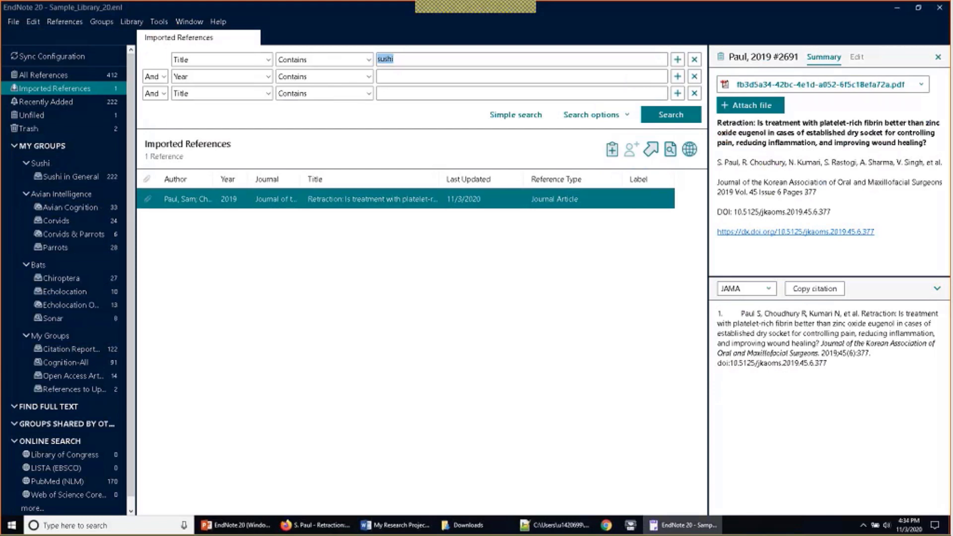
{"action": "left_click", "coordinate": [527, 119]}
{"action": "left_click", "coordinate": [268, 61]}
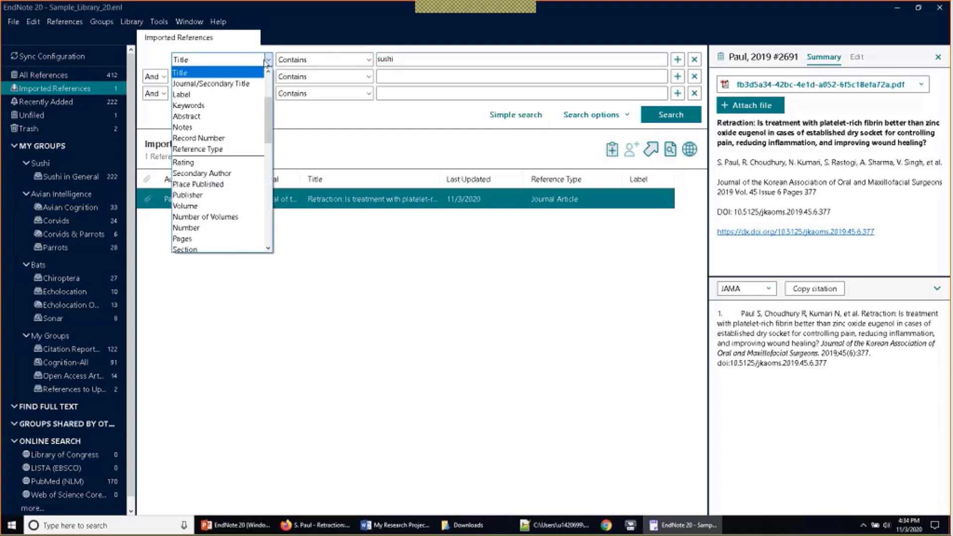
{"action": "left_click_drag", "start_coordinate": [268, 106], "coordinate": [268, 83]}
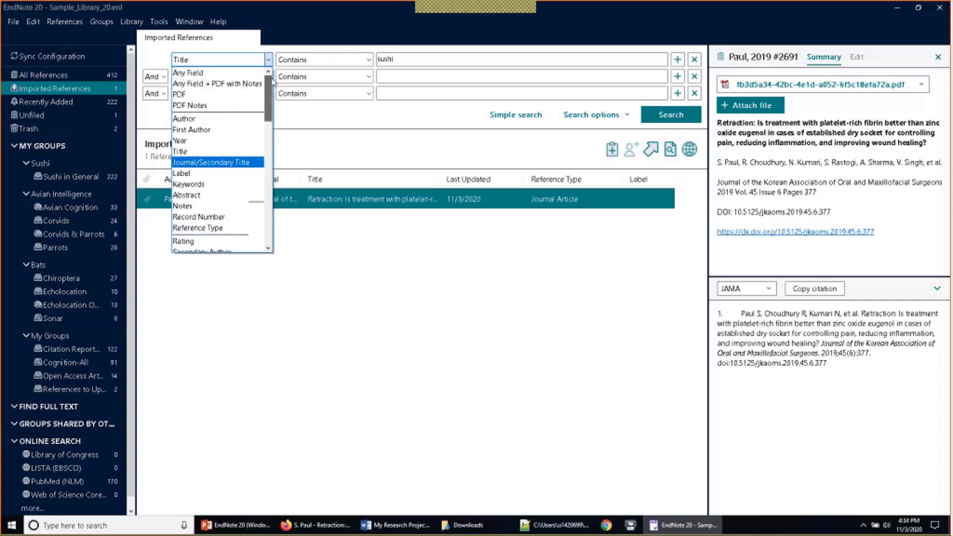
{"action": "left_click", "coordinate": [232, 106]}
Step: Search the imported references for PDF notes containing "interesting article"
{"action": "left_click", "coordinate": [412, 60]}
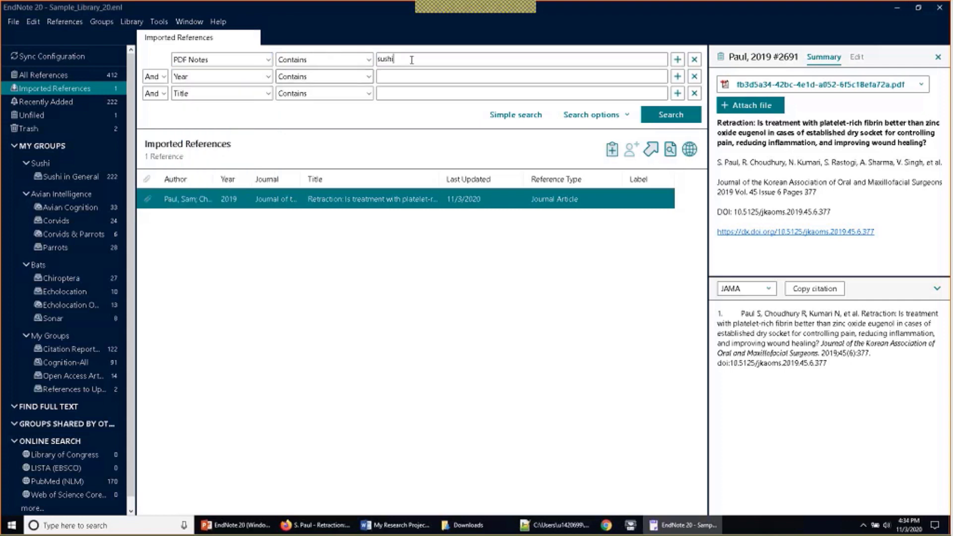
{"action": "left_click_drag", "start_coordinate": [411, 59], "coordinate": [356, 62]}
{"action": "type", "text": "inter"}
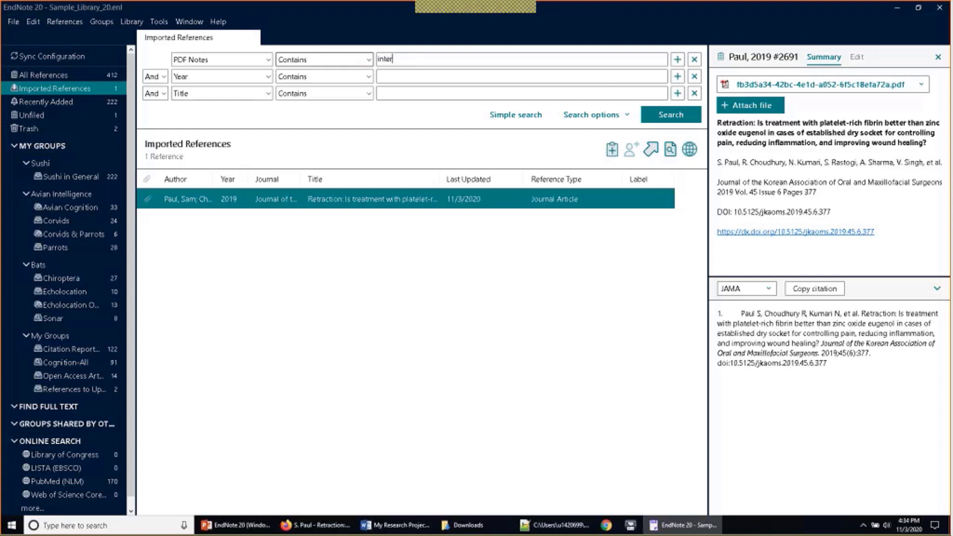
{"action": "type", "text": "se"}
{"action": "type", "text": "ting art"}
{"action": "type", "text": "icle"}
{"action": "left_click", "coordinate": [668, 114]}
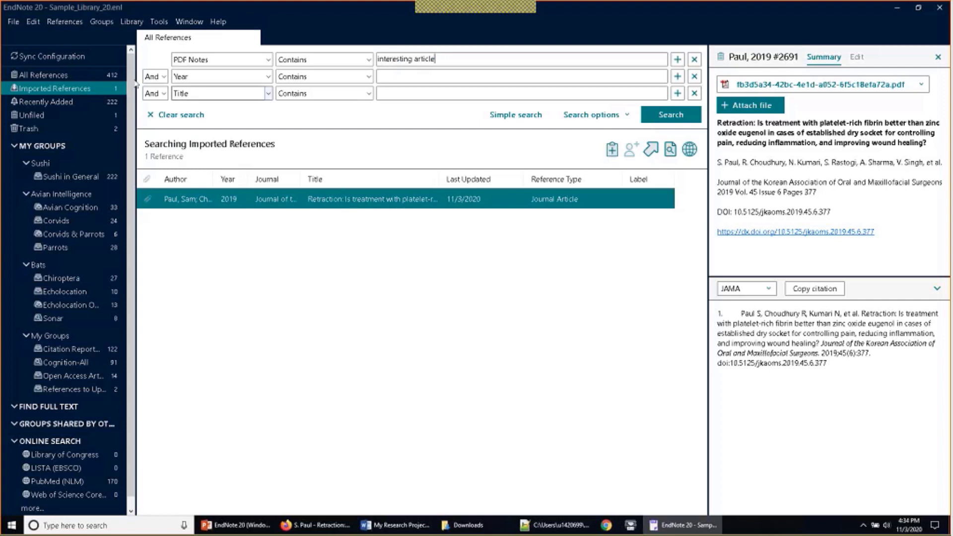
Step: Attach My Book.docx to the 2005 reference "Sushi delights and parasites" in All References, and keep that reference selected
{"action": "left_click", "coordinate": [44, 75]}
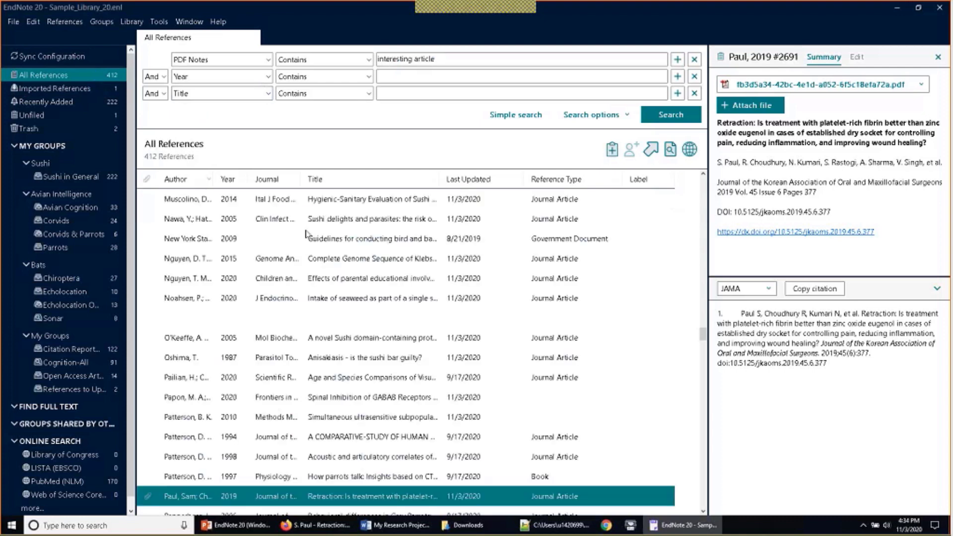
{"action": "left_click", "coordinate": [292, 220]}
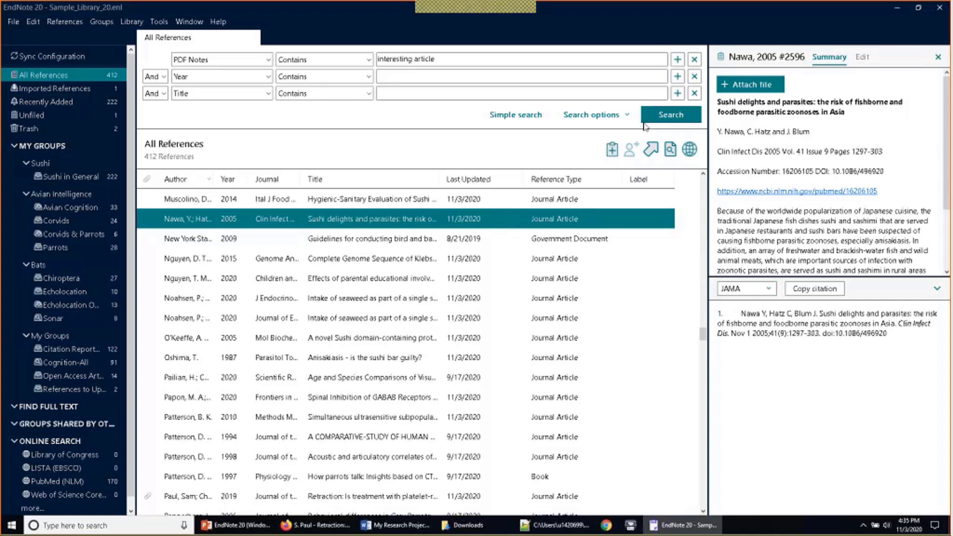
{"action": "left_click", "coordinate": [751, 85]}
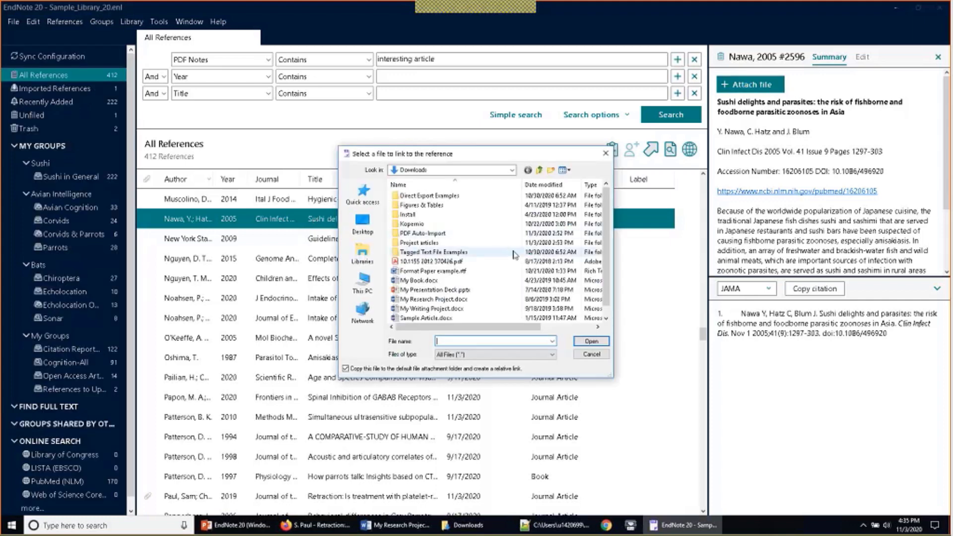
{"action": "scroll", "coordinate": [514, 275], "scroll_direction": "down", "scroll_amount": 1}
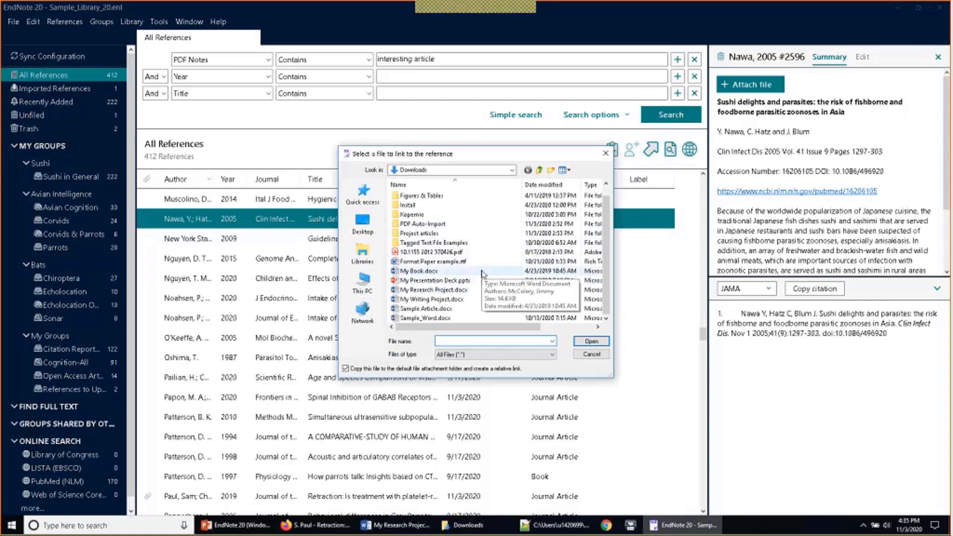
{"action": "left_click", "coordinate": [591, 341]}
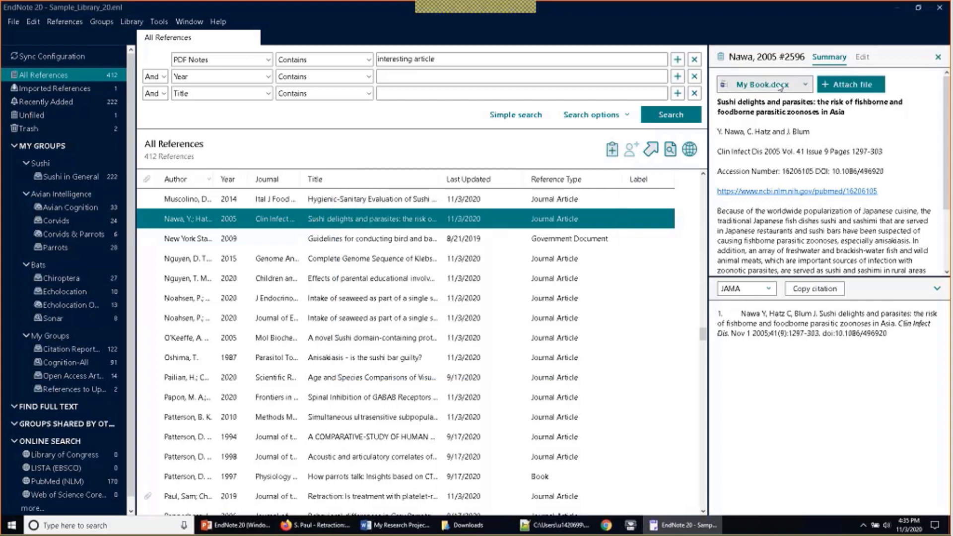
{"action": "left_click", "coordinate": [433, 240]}
{"action": "left_click", "coordinate": [510, 292]}
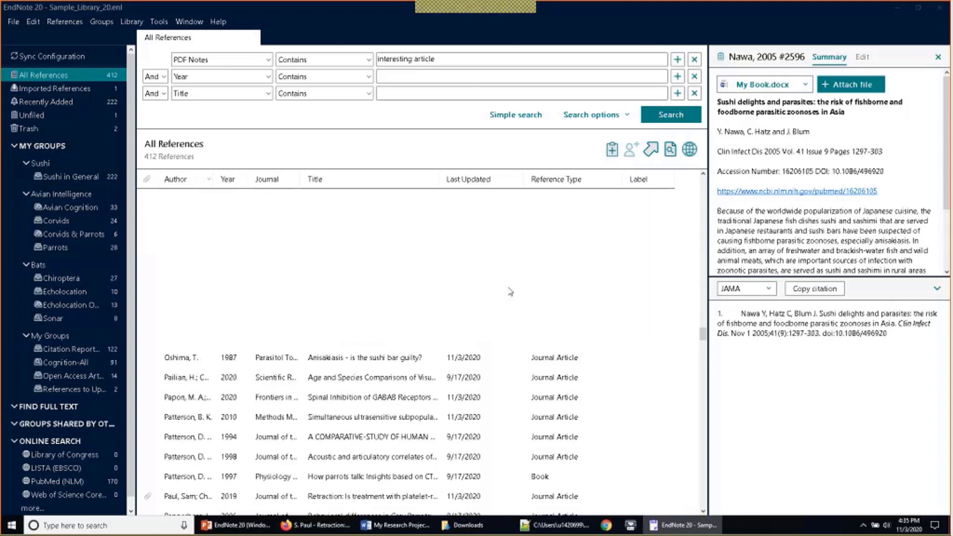
{"action": "left_click", "coordinate": [154, 219]}
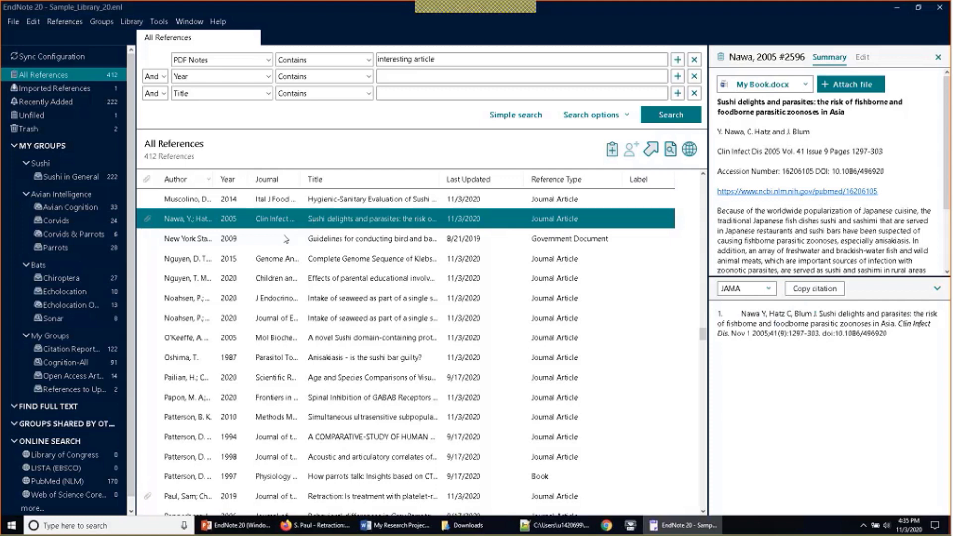
Step: Look at the commands for the My Book.docx attachment and at the 2020 parental involvement reference, ending on the sushi parasites reference
{"action": "left_click", "coordinate": [806, 84]}
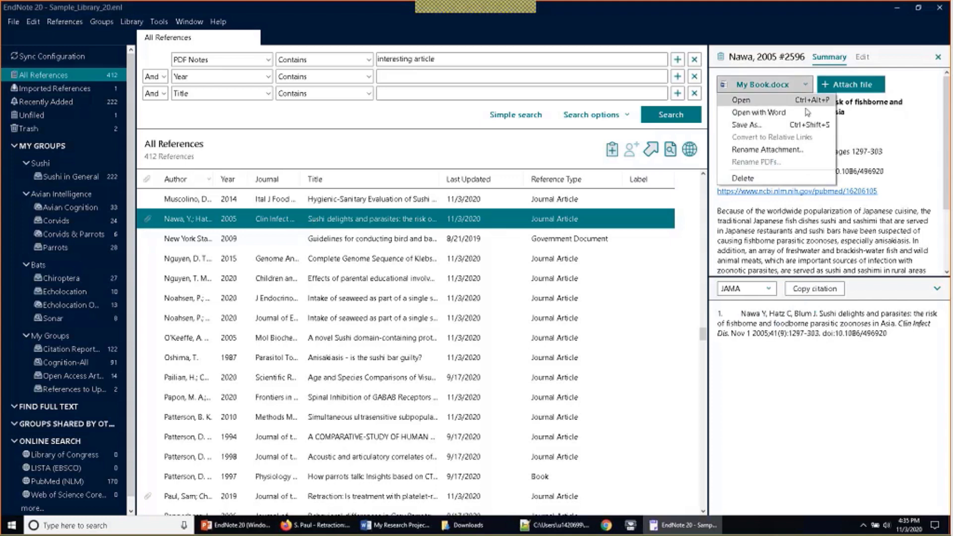
{"action": "left_click", "coordinate": [811, 87]}
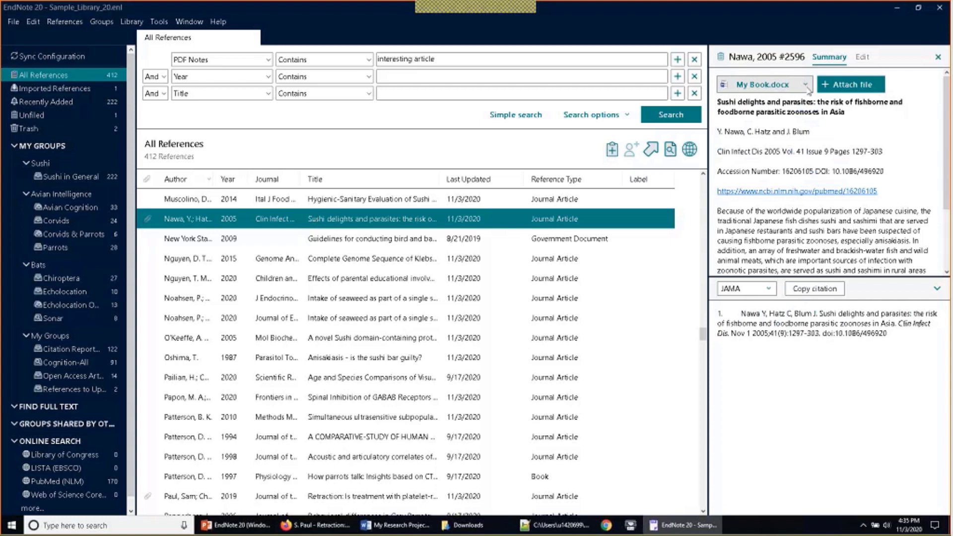
{"action": "left_click", "coordinate": [498, 278]}
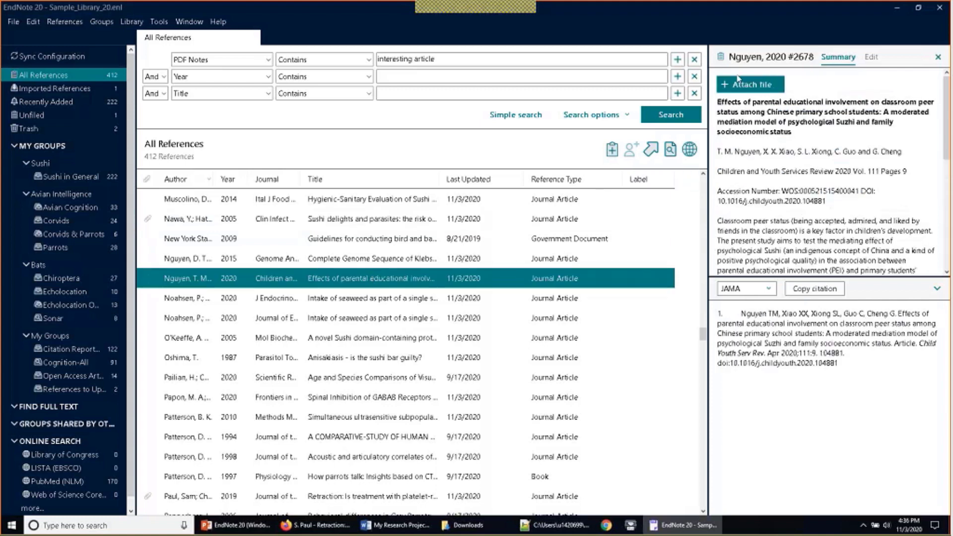
{"action": "left_click", "coordinate": [232, 222]}
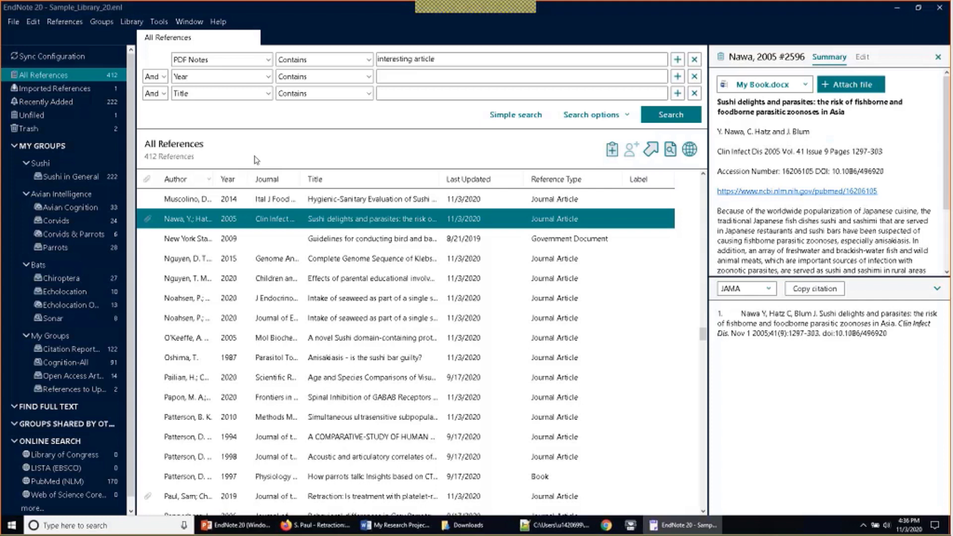
Step: Review the Find Full Text preferences, including the OpenURL Path and authentication URL fields, and close the preferences
{"action": "left_click", "coordinate": [33, 22]}
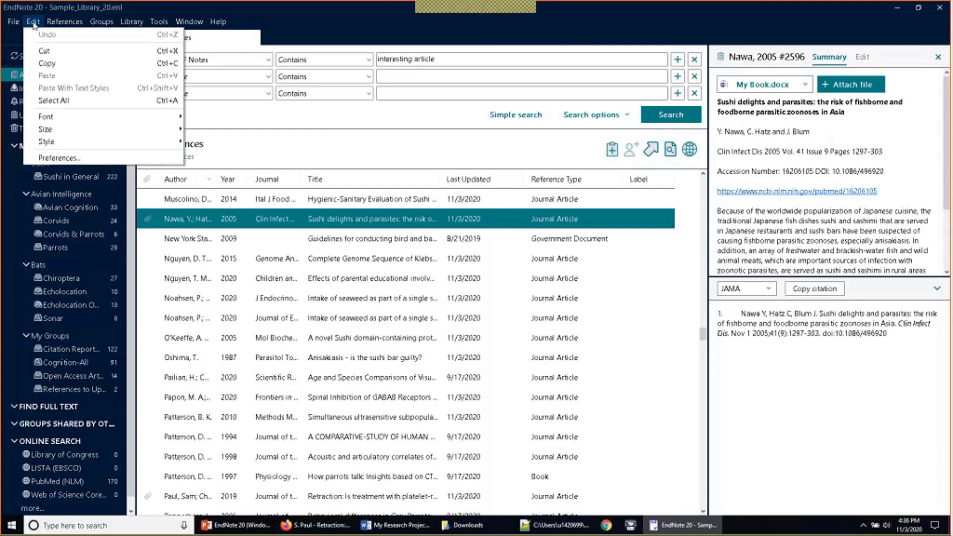
{"action": "left_click", "coordinate": [29, 157]}
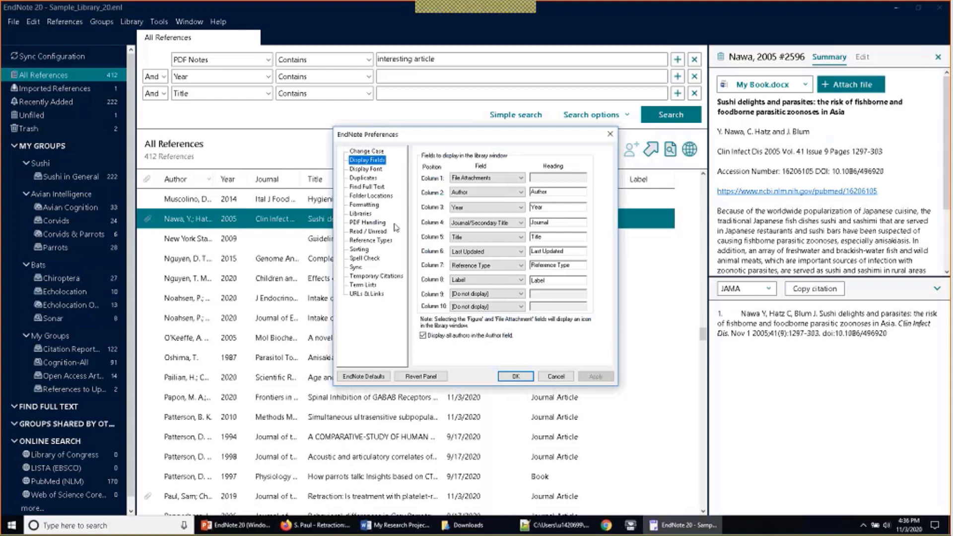
{"action": "left_click", "coordinate": [394, 186]}
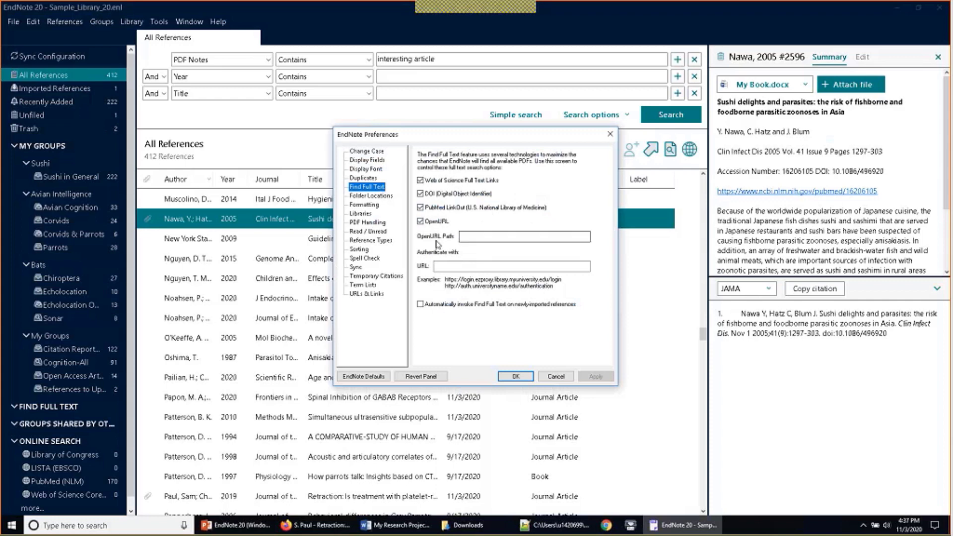
{"action": "left_click", "coordinate": [471, 236]}
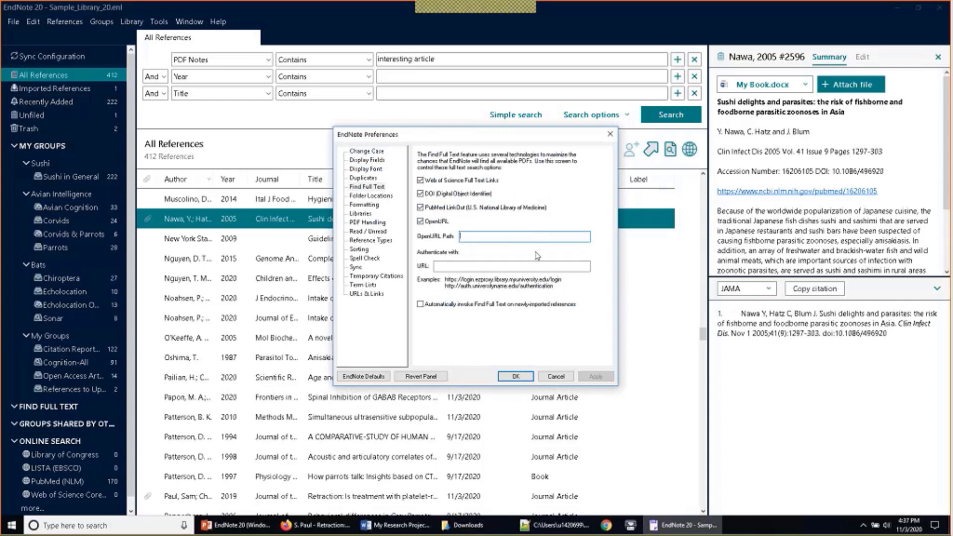
{"action": "left_click", "coordinate": [526, 264]}
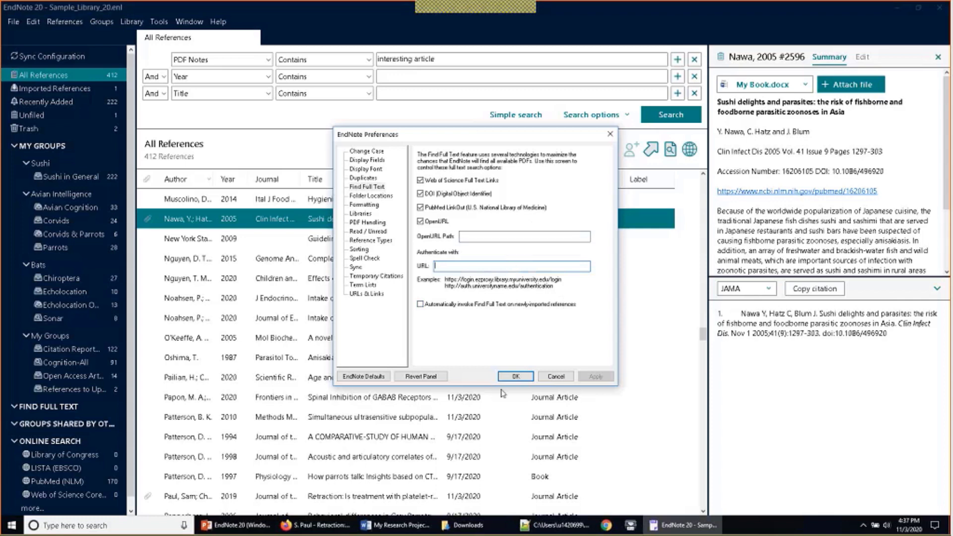
{"action": "left_click", "coordinate": [512, 376]}
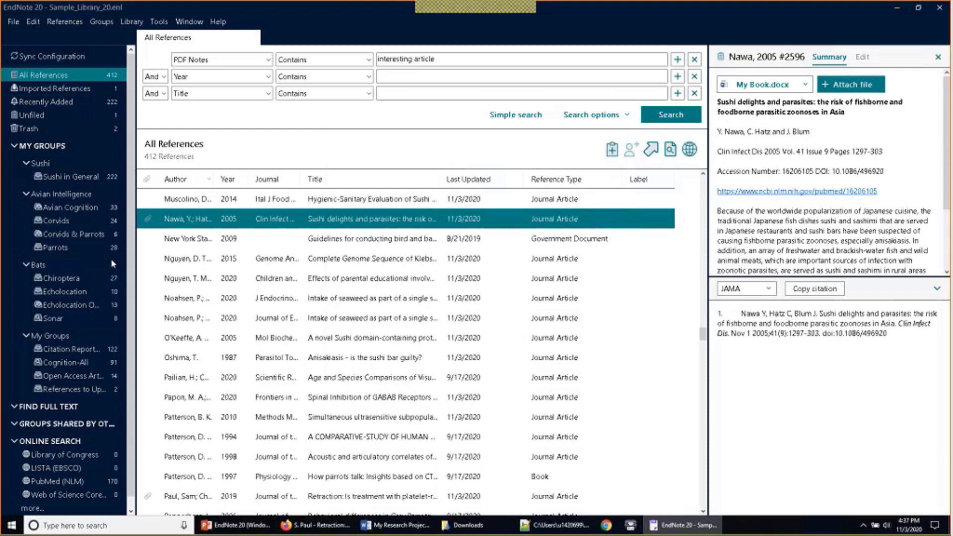
Step: In the Parrots group sorted by newest year, find full text for the references from "The parrots that understand probabilities" through "Avian cognition and social interaction"
{"action": "left_click", "coordinate": [95, 250]}
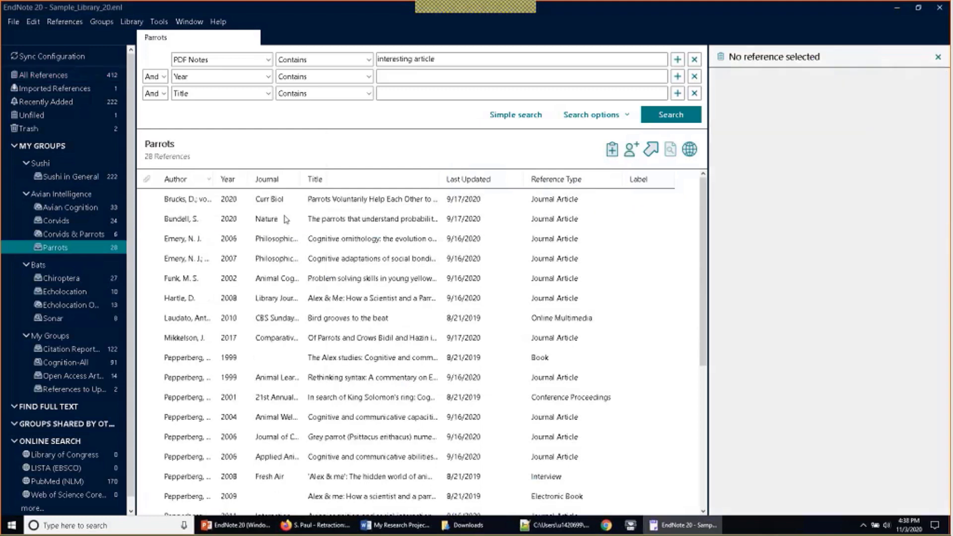
{"action": "left_click", "coordinate": [230, 180]}
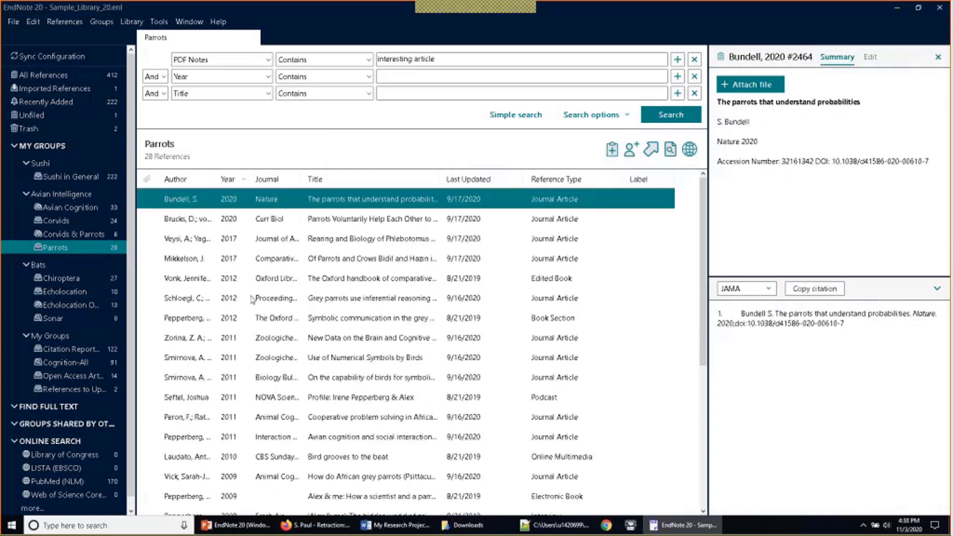
{"action": "left_click", "coordinate": [200, 435], "text": "shift"}
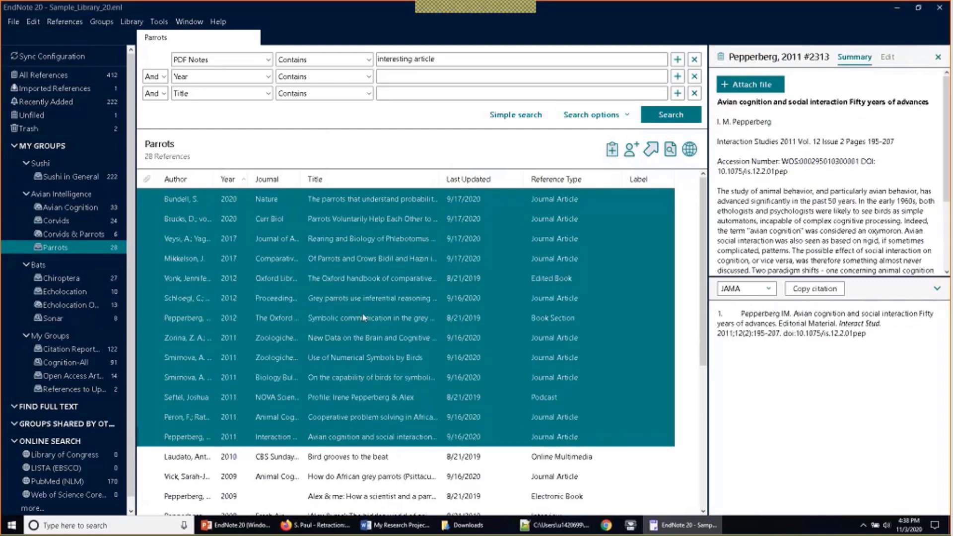
{"action": "left_click", "coordinate": [184, 202]}
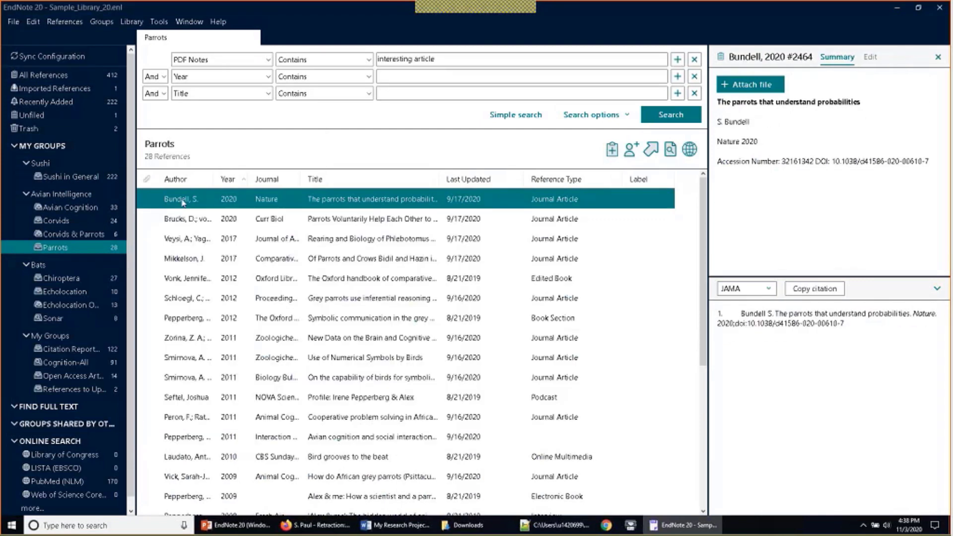
{"action": "left_click", "coordinate": [188, 439], "text": "shift"}
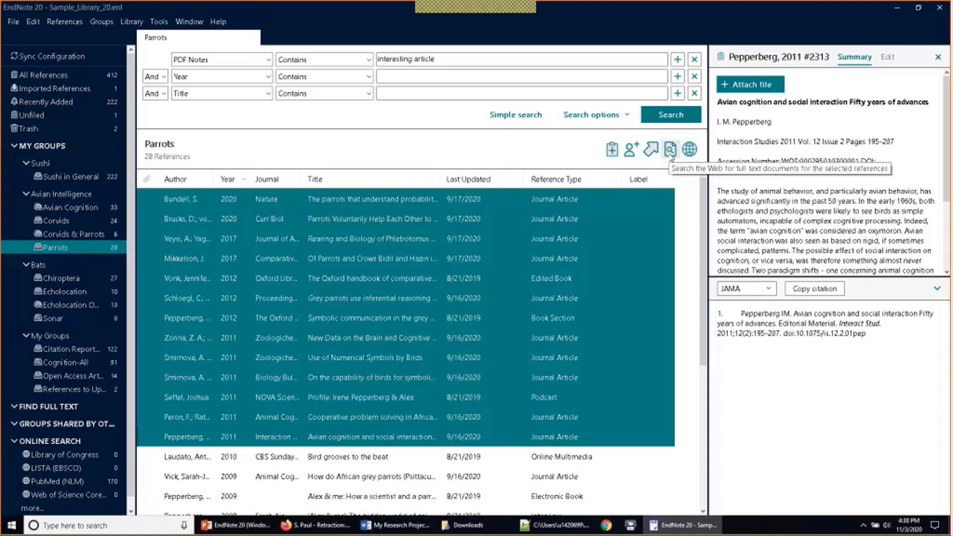
{"action": "left_click", "coordinate": [65, 21]}
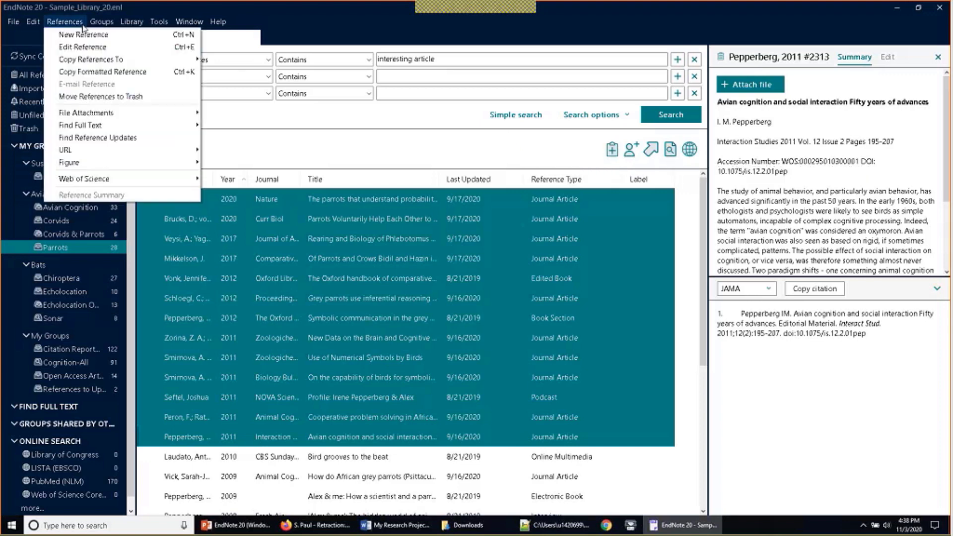
{"action": "mouse_move", "coordinate": [130, 128]}
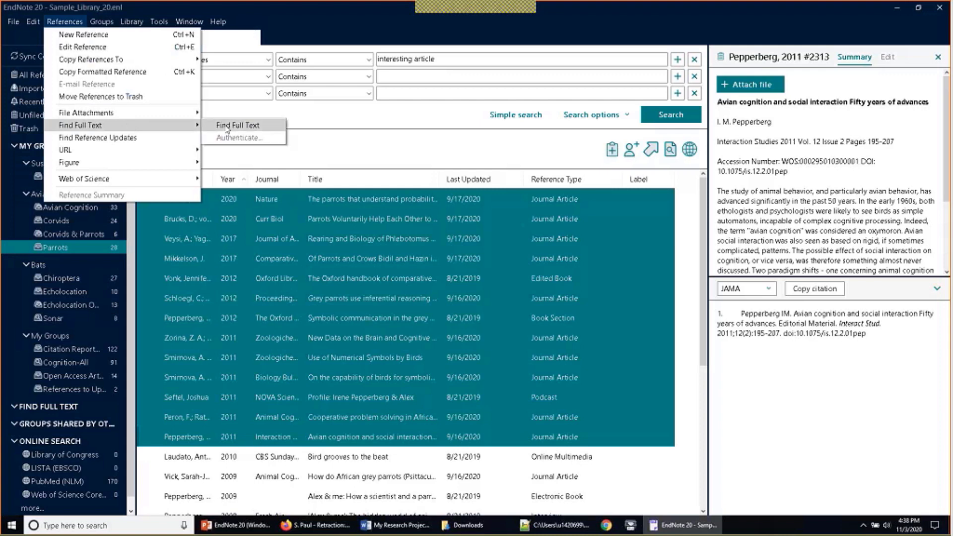
{"action": "left_click", "coordinate": [279, 128]}
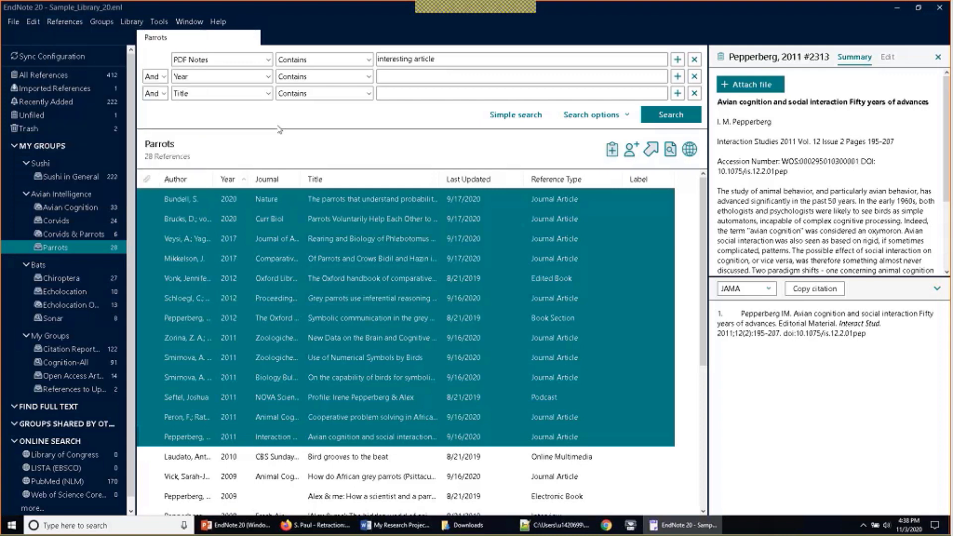
Step: Collapse My Groups and look through the Found PDF references, including the 2011 bird symbolization, 2012 grey parrots and 2017 parrots and crows articles
{"action": "left_click", "coordinate": [17, 147]}
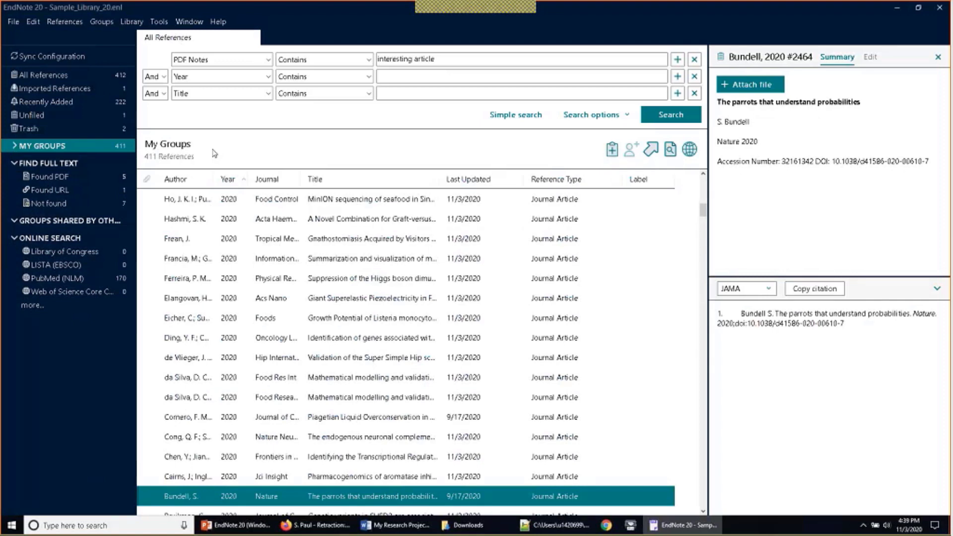
{"action": "scroll", "coordinate": [233, 192], "scroll_direction": "up", "scroll_amount": 10}
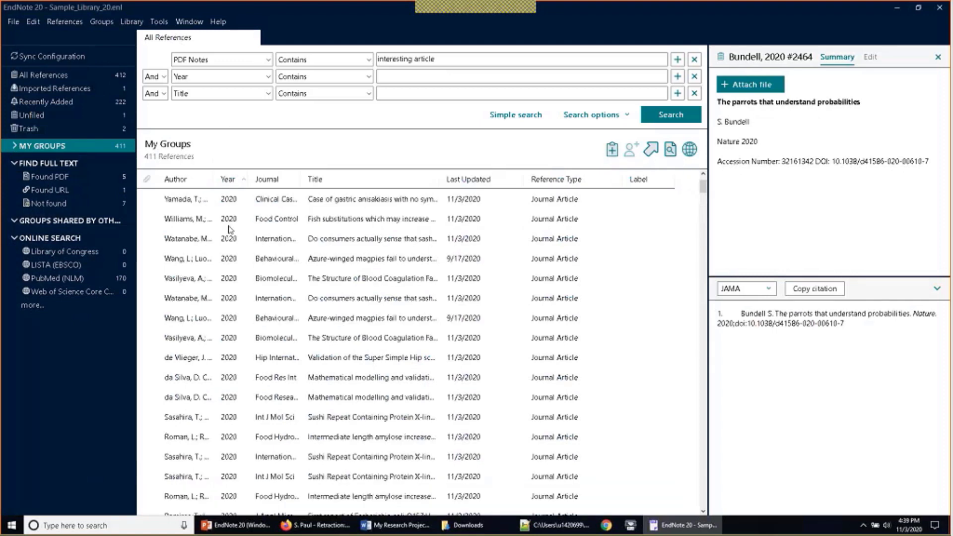
{"action": "scroll", "coordinate": [238, 214], "scroll_direction": "up", "scroll_amount": 1}
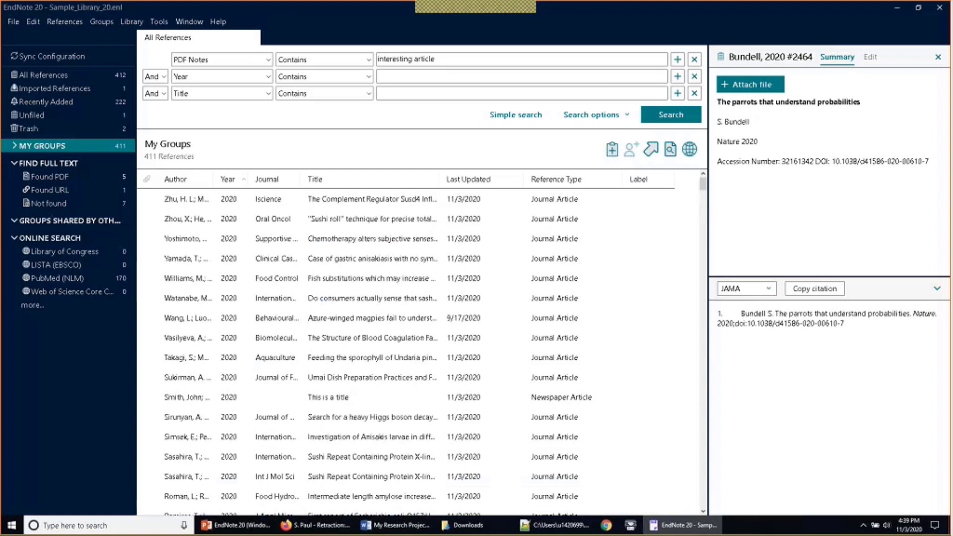
{"action": "left_click", "coordinate": [69, 178]}
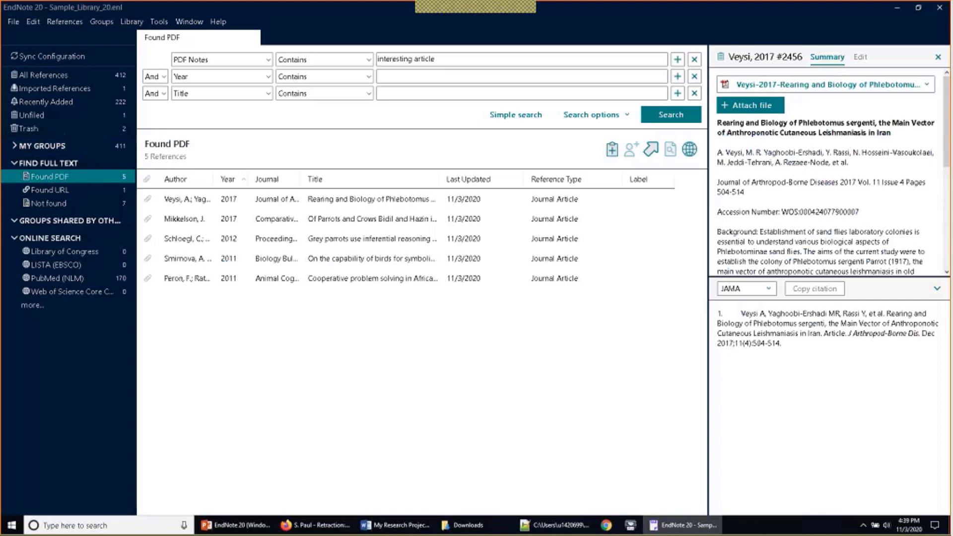
{"action": "left_click", "coordinate": [245, 263]}
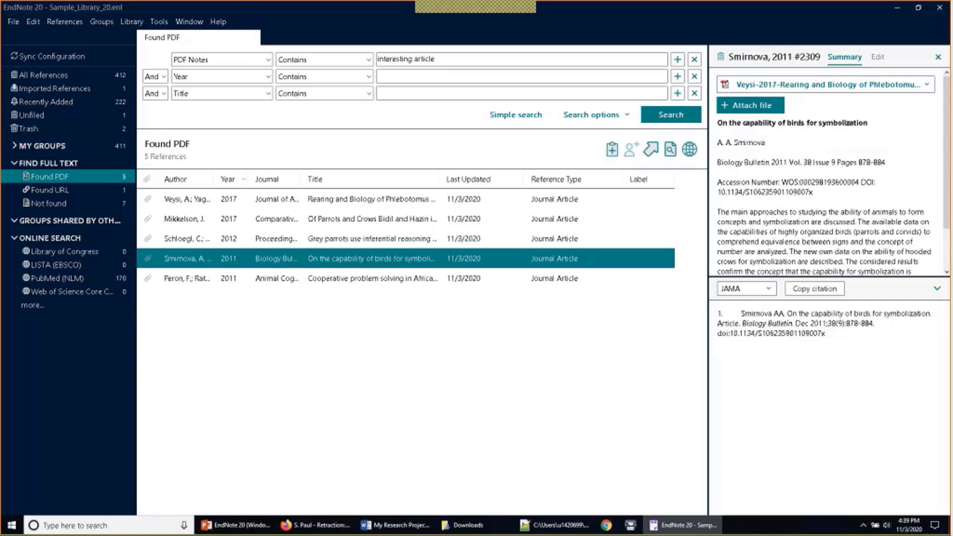
{"action": "left_click", "coordinate": [328, 239]}
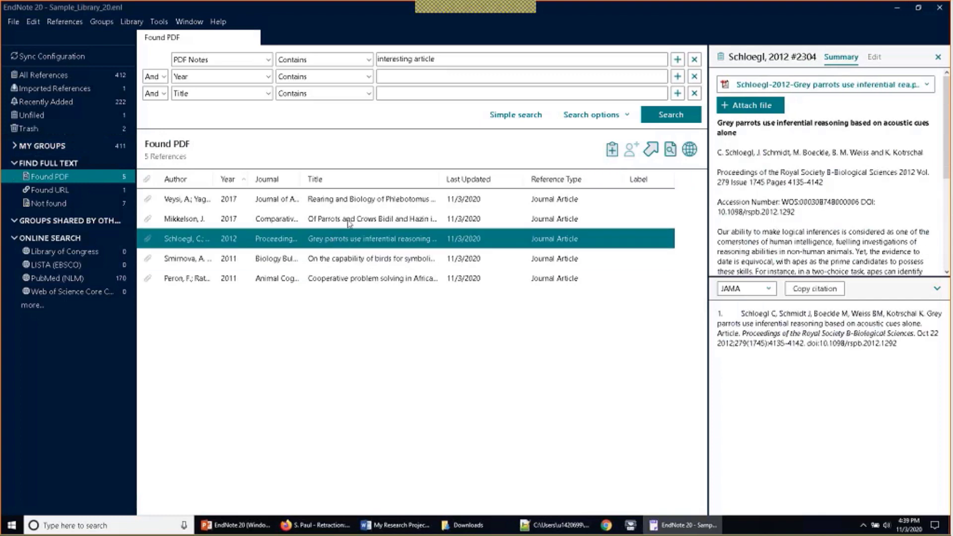
{"action": "key", "text": "Up"}
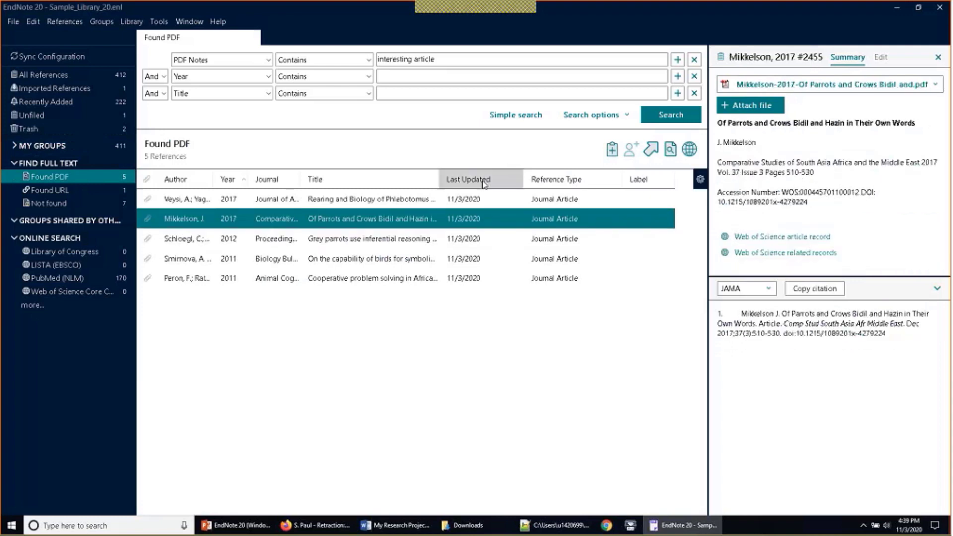
Step: Look through the editable fields of the Found URL reference "Parrots Voluntarily Help Each Other to Obtain Food Rewards" down to its URL
{"action": "left_click", "coordinate": [85, 194]}
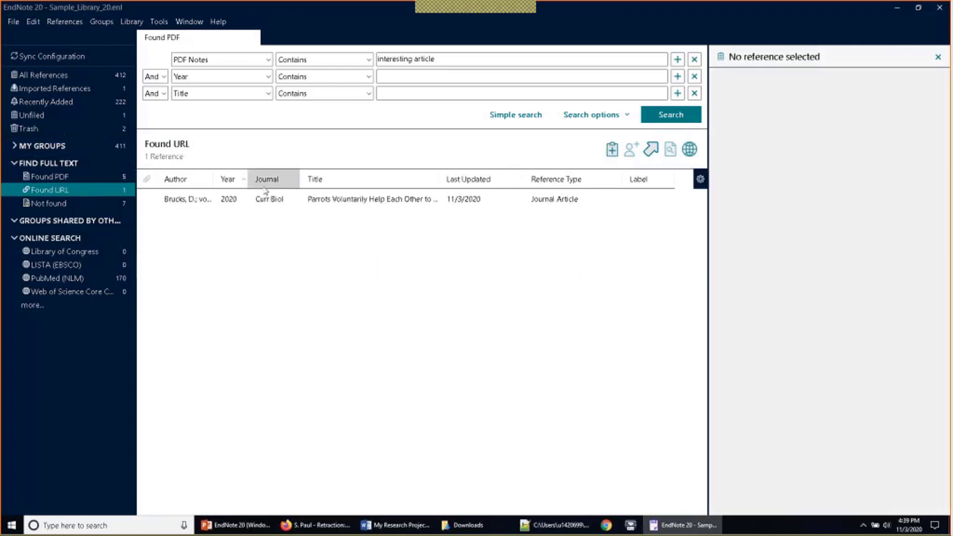
{"action": "left_click", "coordinate": [436, 205]}
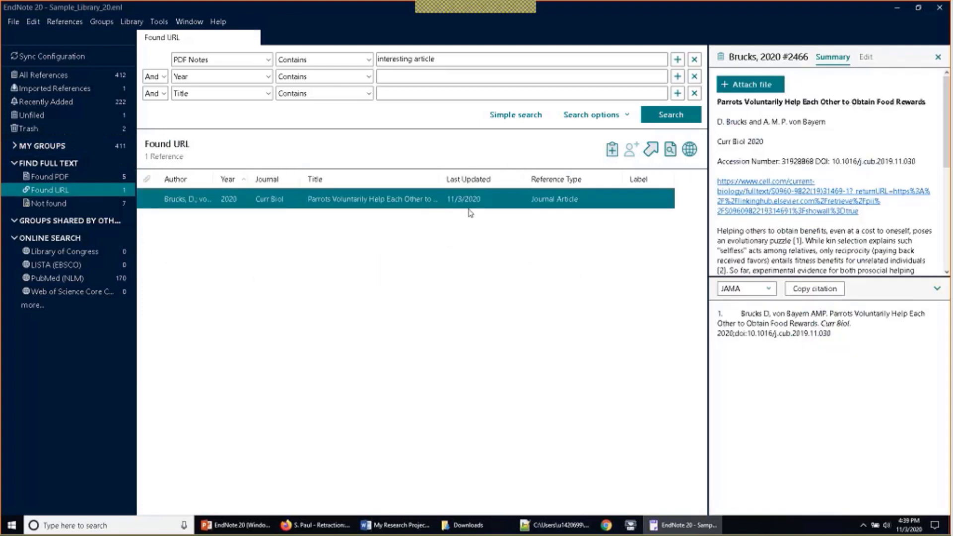
{"action": "left_click", "coordinate": [874, 57]}
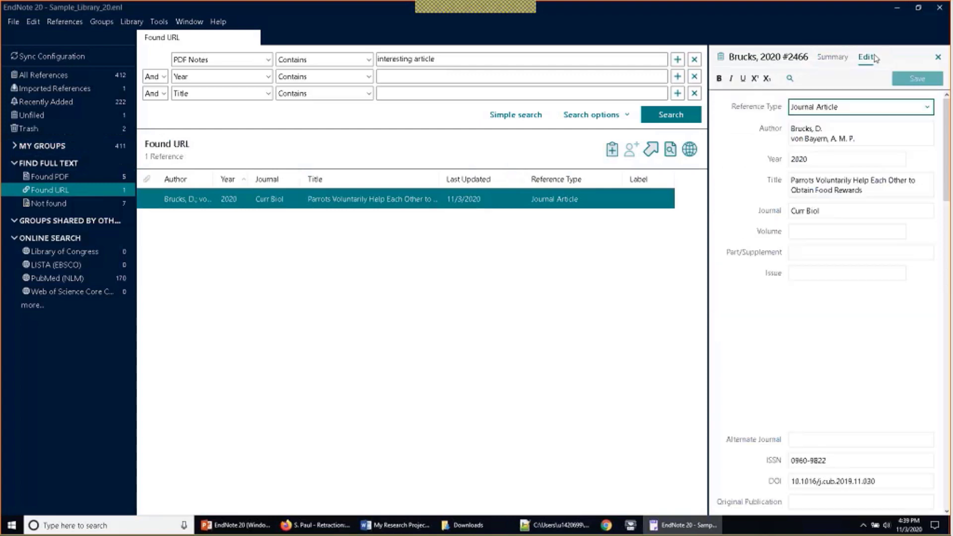
{"action": "scroll", "coordinate": [819, 222], "scroll_direction": "down", "scroll_amount": 15}
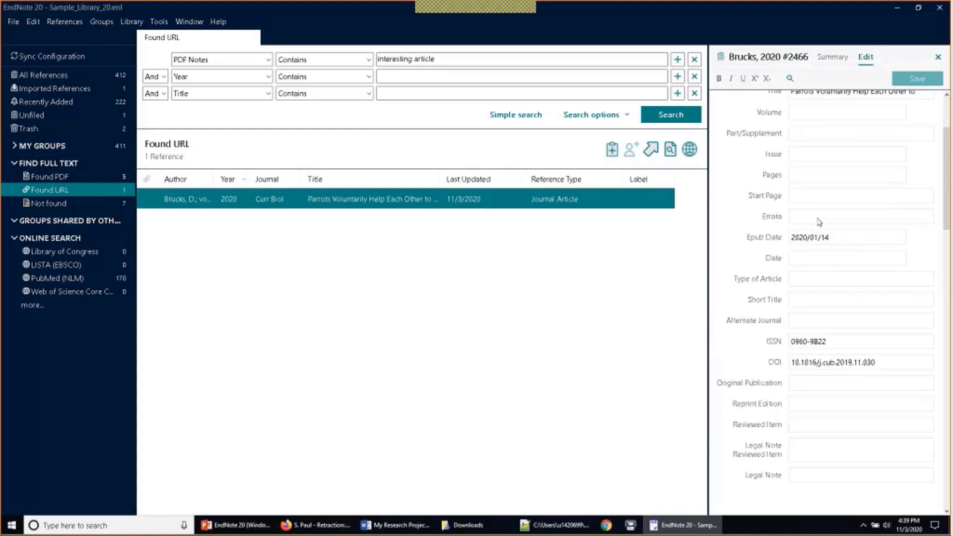
{"action": "scroll", "coordinate": [819, 222], "scroll_direction": "down", "scroll_amount": 10}
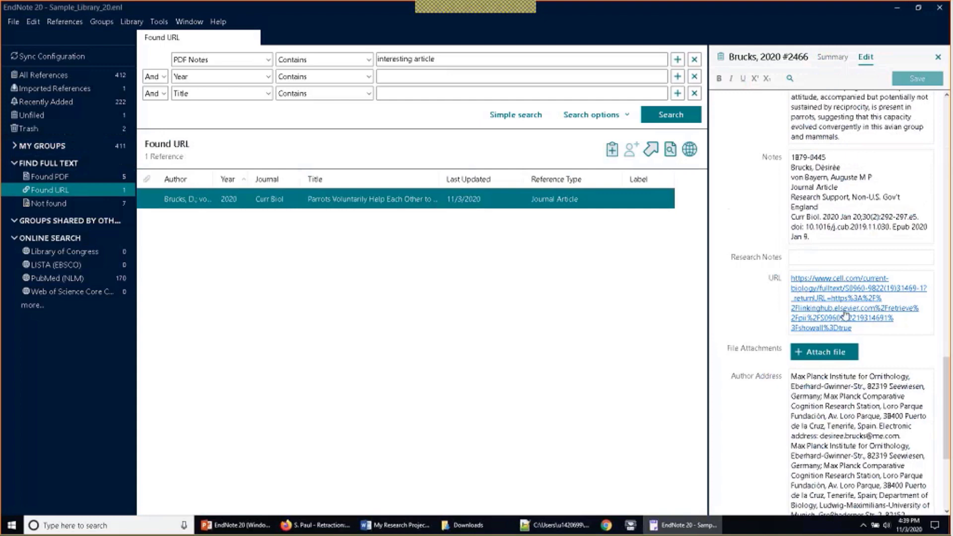
Step: View the reference's linked full-text page in the browser, and return to EndNote to look at the Not found group
{"action": "left_click", "coordinate": [846, 314]}
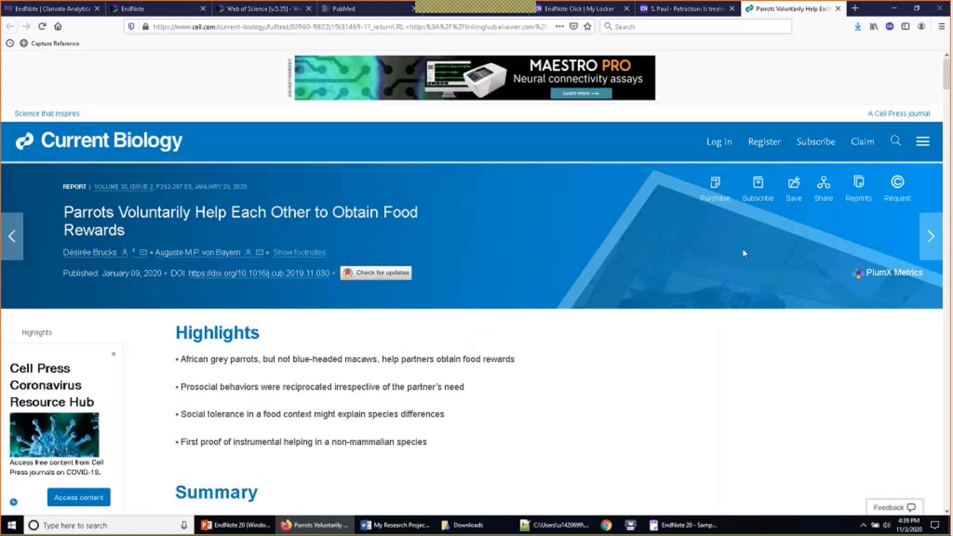
{"action": "scroll", "coordinate": [711, 496], "scroll_direction": "down", "scroll_amount": 3}
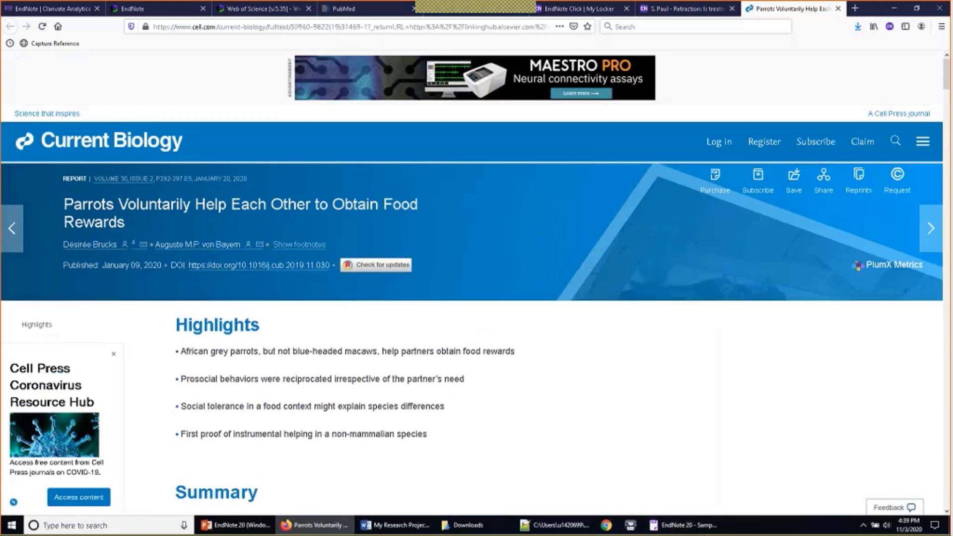
{"action": "scroll", "coordinate": [710, 461], "scroll_direction": "up", "scroll_amount": 3}
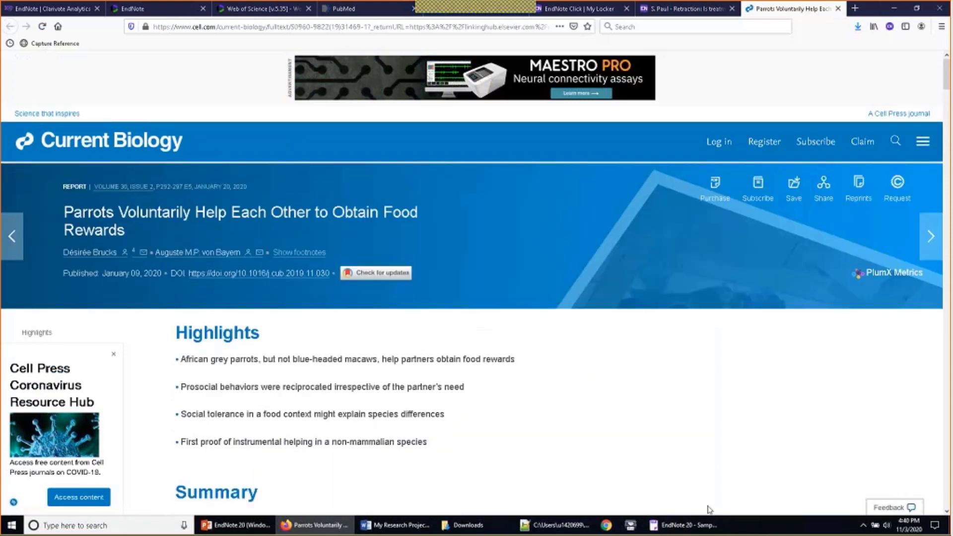
{"action": "left_click", "coordinate": [687, 525]}
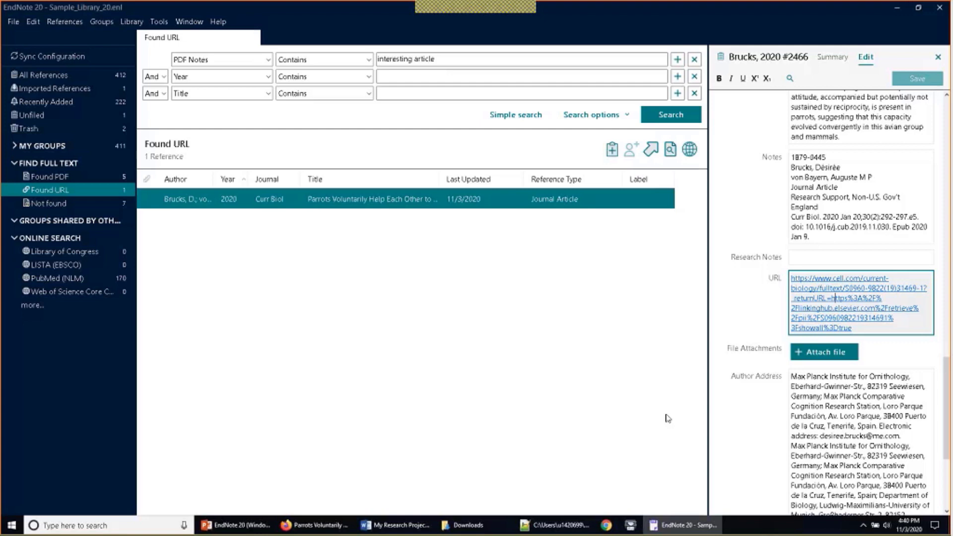
{"action": "left_click", "coordinate": [48, 203]}
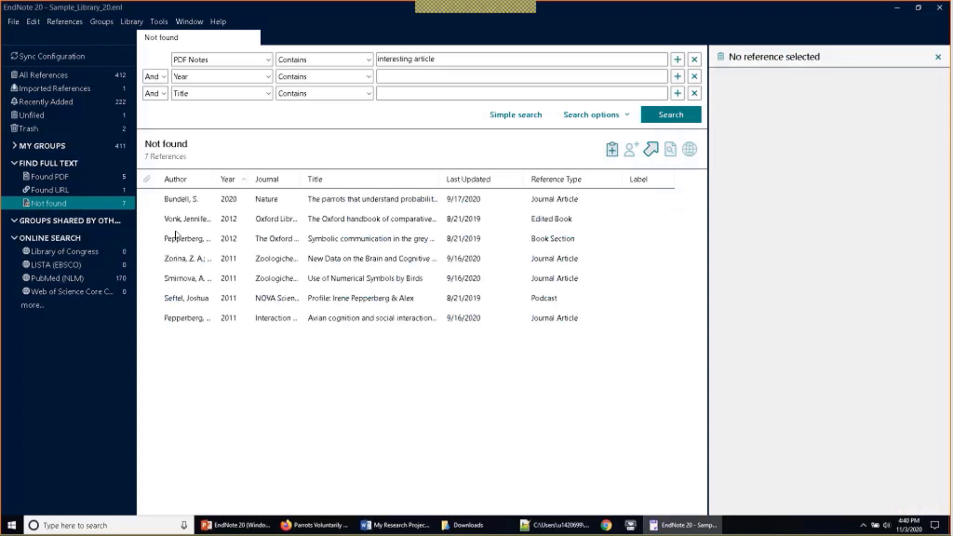
Step: From All References, start a folder import and choose the Project articles folder inside Downloads as the import folder
{"action": "left_click", "coordinate": [90, 75]}
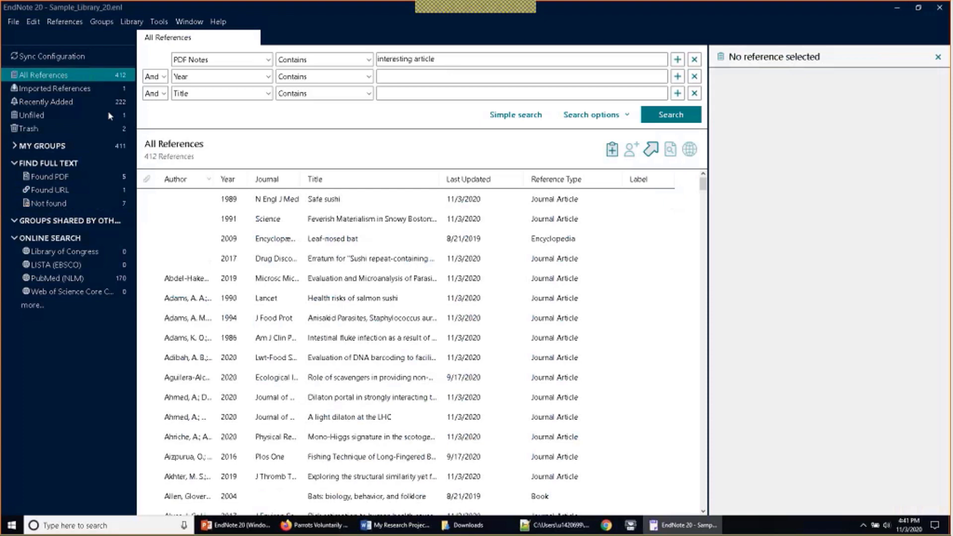
{"action": "left_click", "coordinate": [12, 25]}
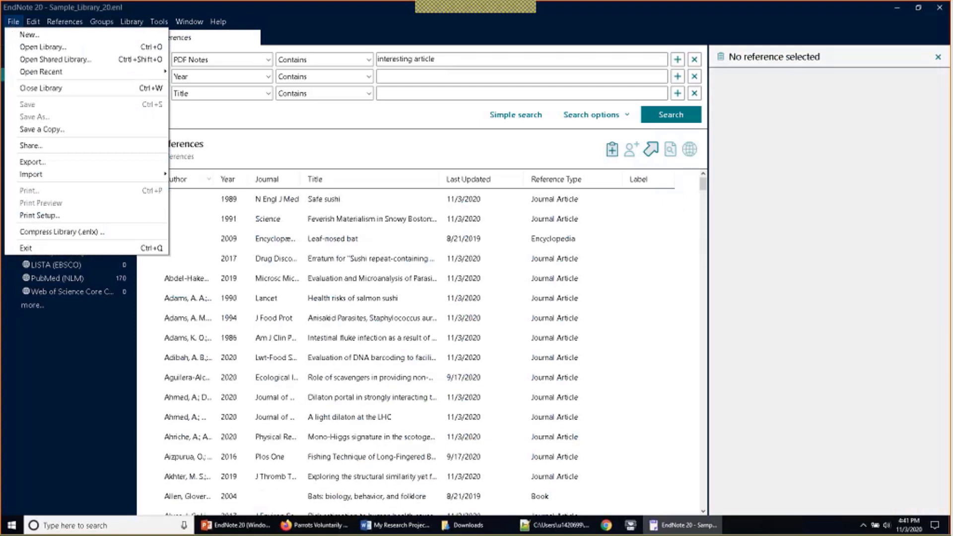
{"action": "mouse_move", "coordinate": [115, 179]}
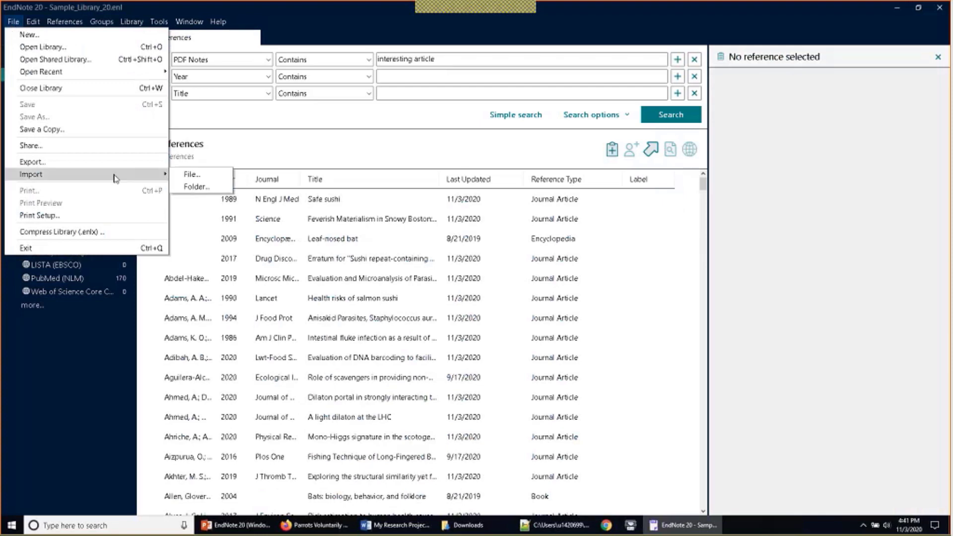
{"action": "left_click", "coordinate": [221, 191]}
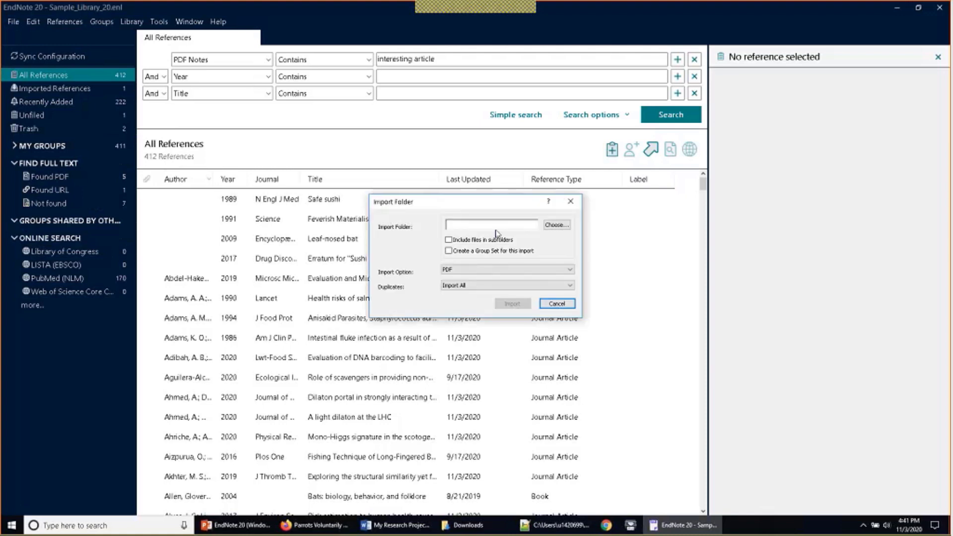
{"action": "left_click", "coordinate": [563, 225]}
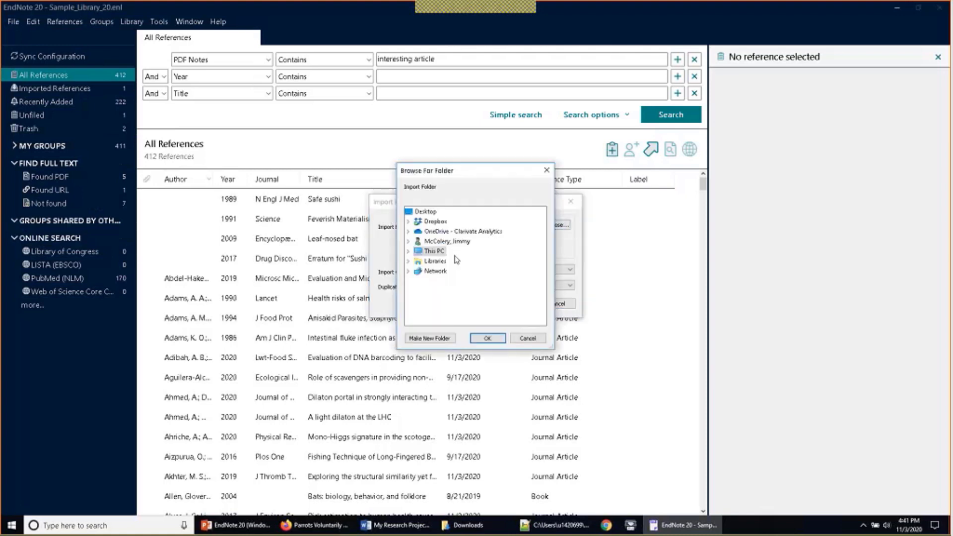
{"action": "left_click", "coordinate": [412, 252]}
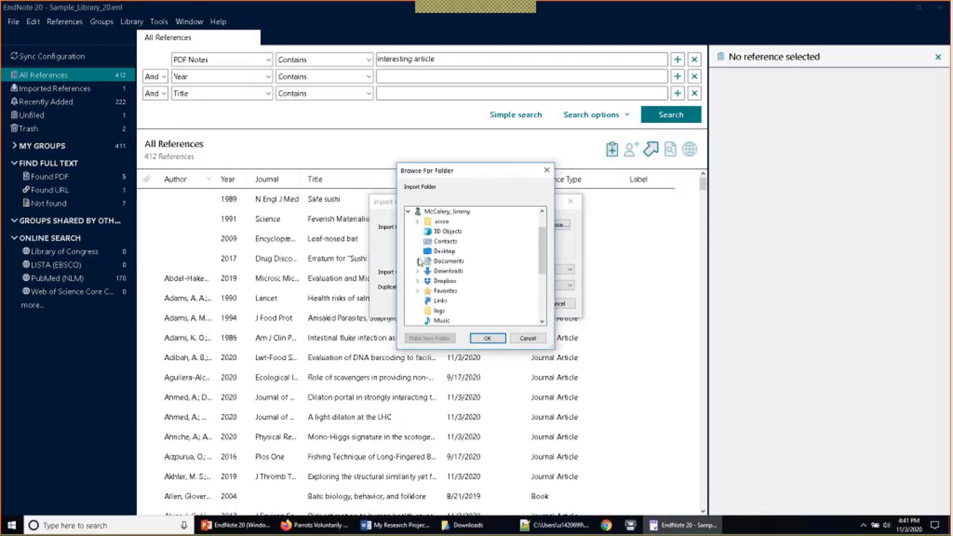
{"action": "left_click", "coordinate": [417, 261]}
{"action": "scroll", "coordinate": [476, 268], "scroll_direction": "down", "scroll_amount": 3}
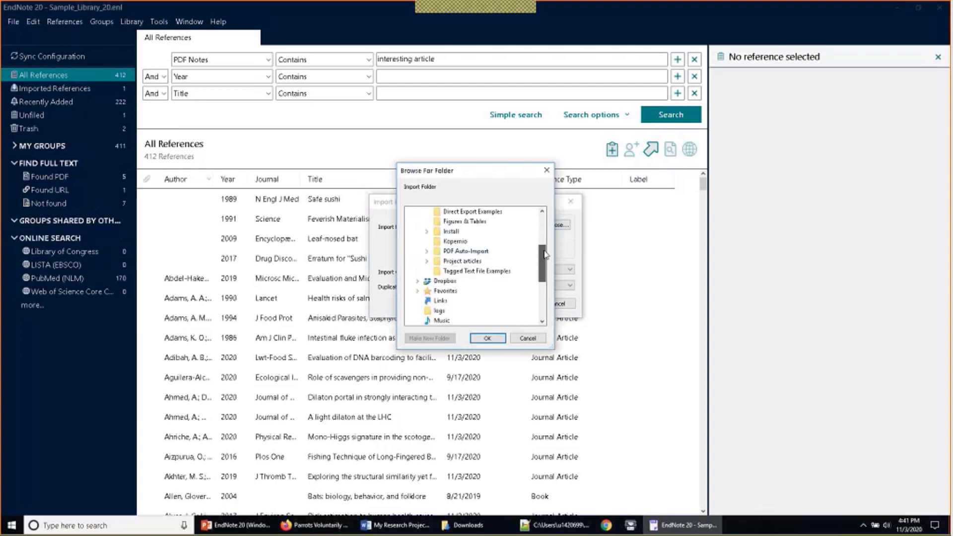
{"action": "left_click_drag", "start_coordinate": [545, 254], "coordinate": [545, 249]}
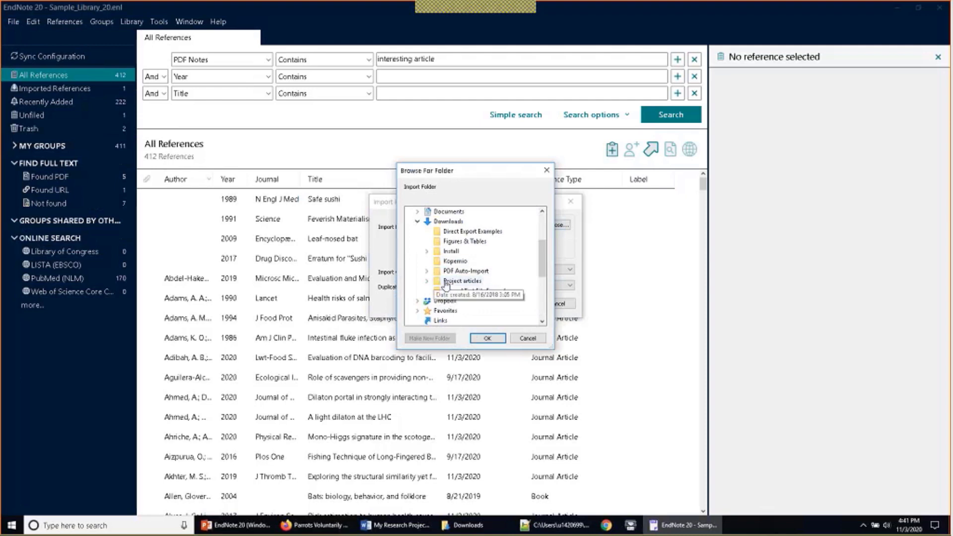
{"action": "double_click", "coordinate": [463, 281]}
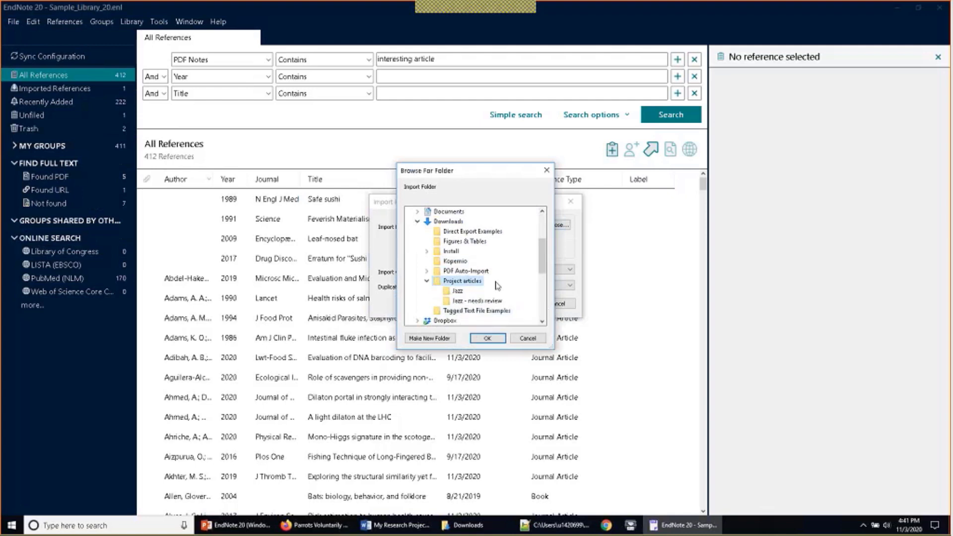
{"action": "left_click", "coordinate": [494, 338]}
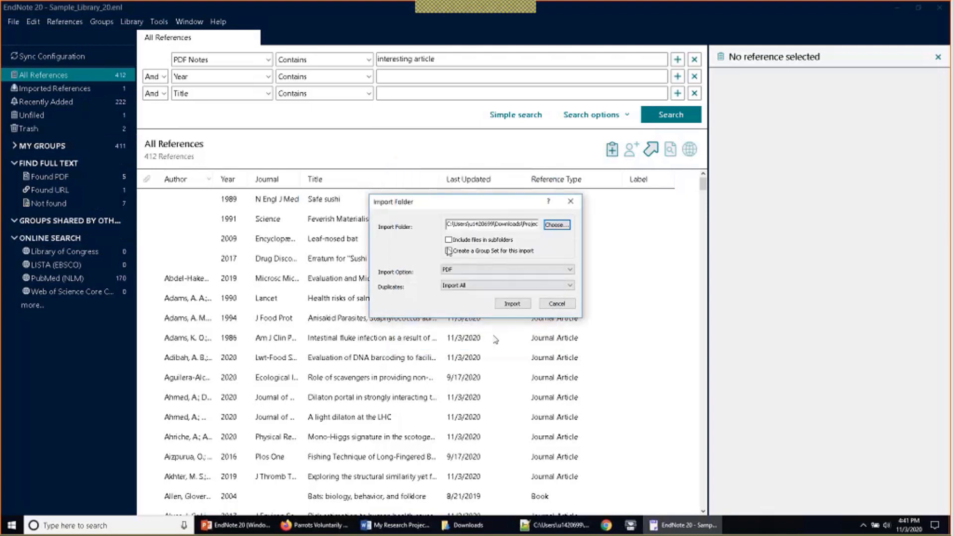
Step: Import the PDFs with files in subfolders included, a group set created for this import, and duplicates set to Import All
{"action": "left_click", "coordinate": [449, 240]}
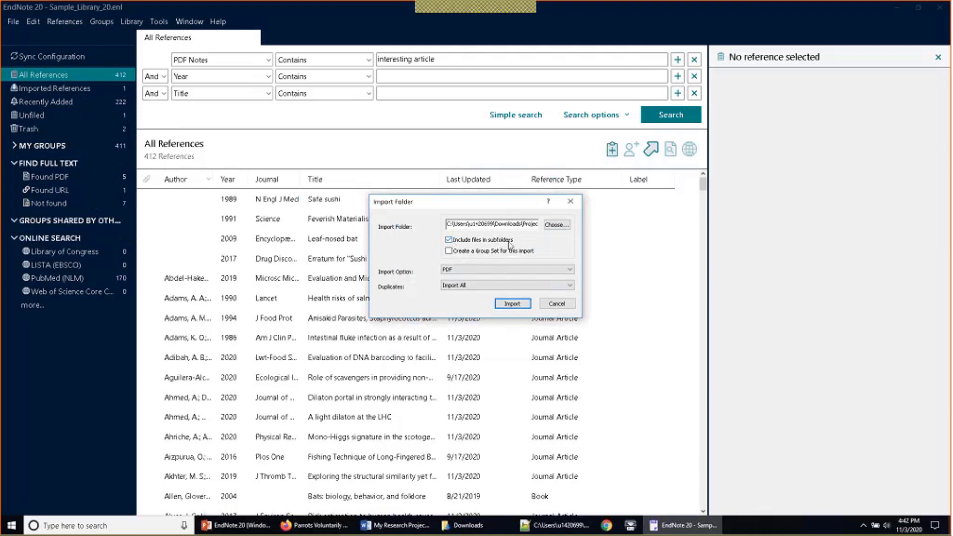
{"action": "left_click", "coordinate": [478, 252]}
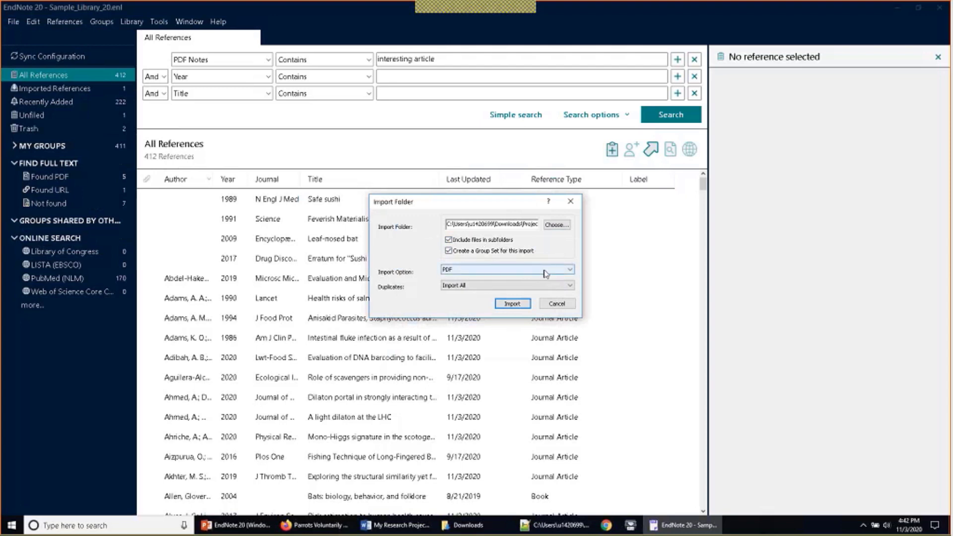
{"action": "left_click", "coordinate": [449, 286]}
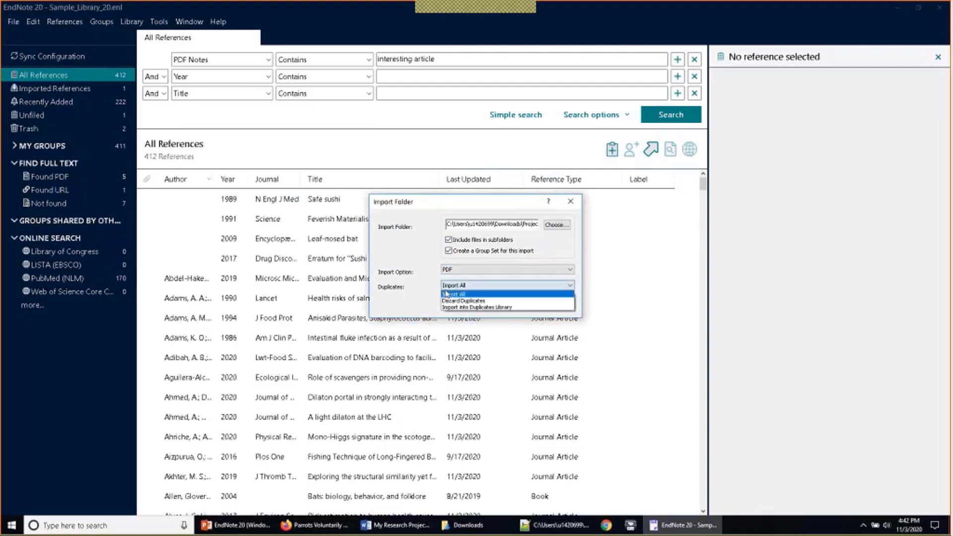
{"action": "left_click", "coordinate": [449, 293]}
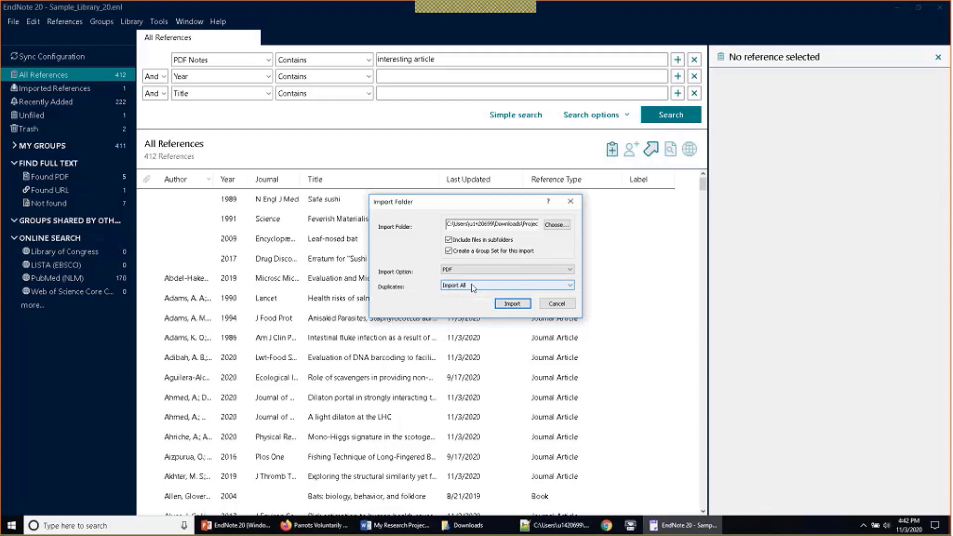
{"action": "left_click", "coordinate": [527, 304]}
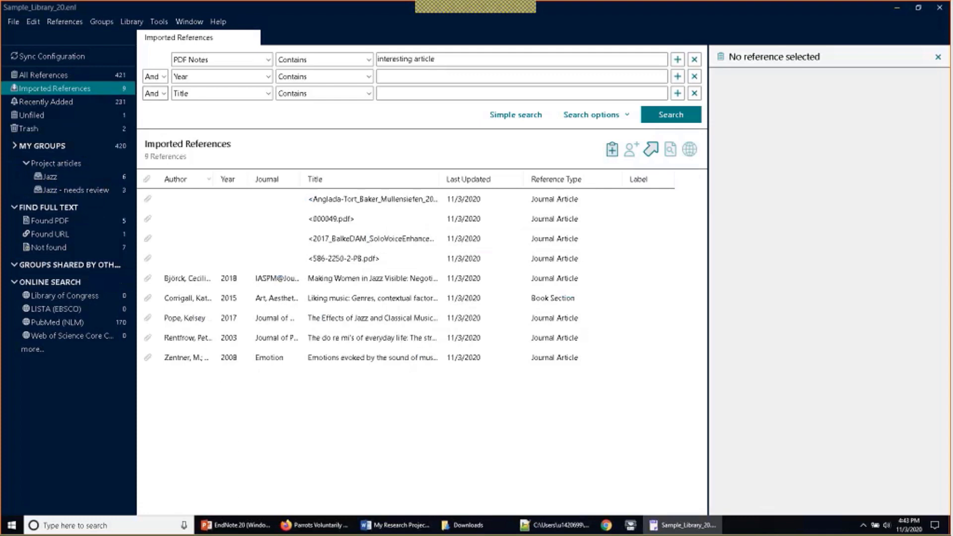
Step: Review the summaries of the imported references on music emotions, music preferences and "The Effects of Jazz and Classical Music on Recall"
{"action": "left_click", "coordinate": [380, 361]}
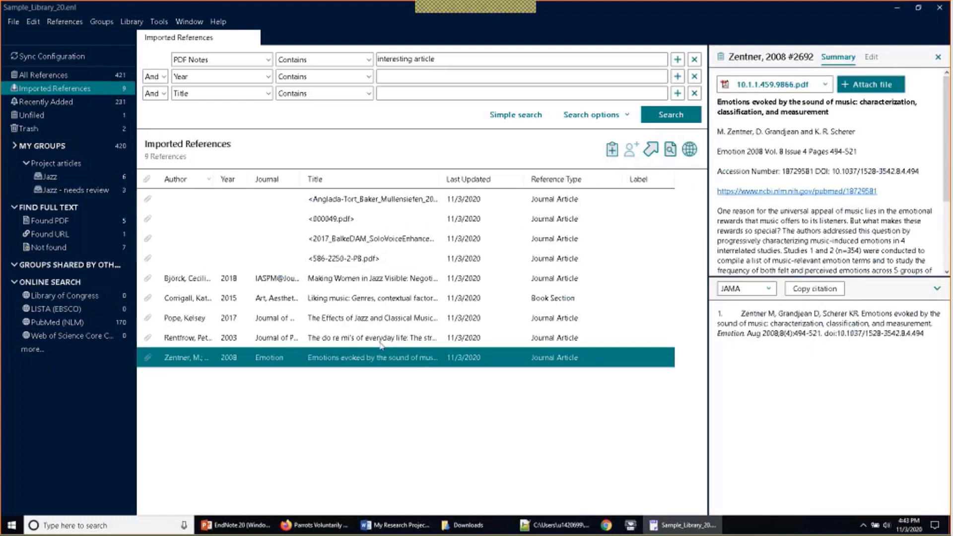
{"action": "left_click", "coordinate": [420, 343]}
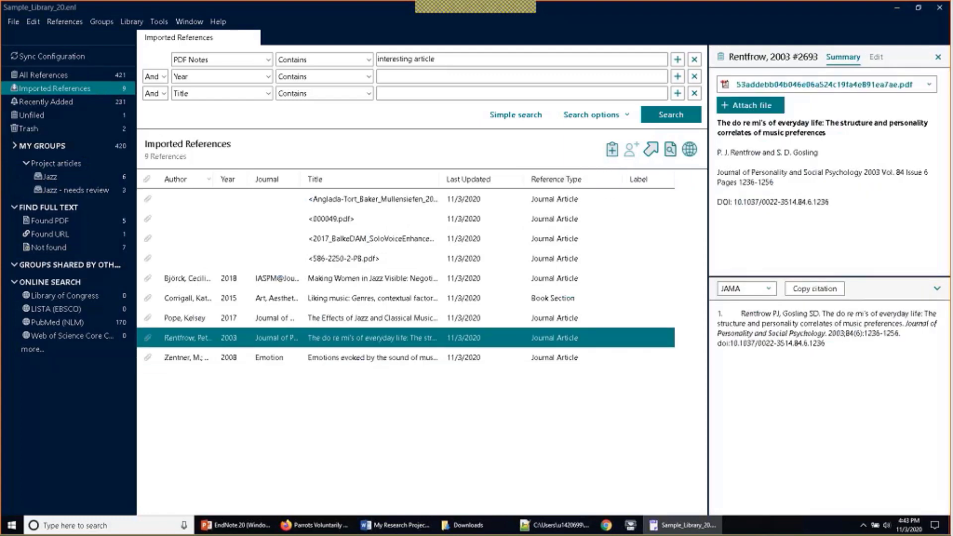
{"action": "left_click", "coordinate": [415, 324]}
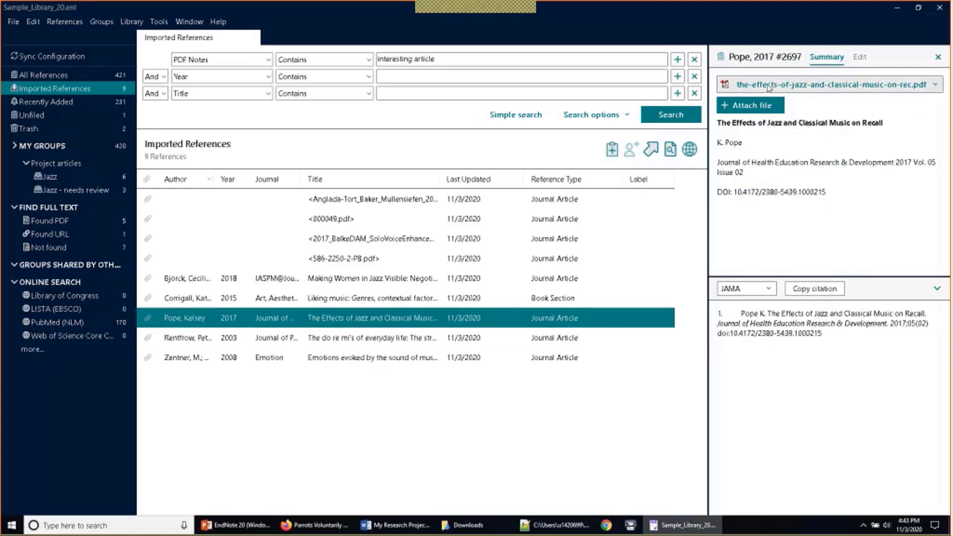
Step: Examine the editable fields of the imported references titled only by PDF file name, and check the attachment of the 2017 solo voice enhancement one
{"action": "left_click", "coordinate": [508, 263]}
{"action": "left_click", "coordinate": [818, 57]}
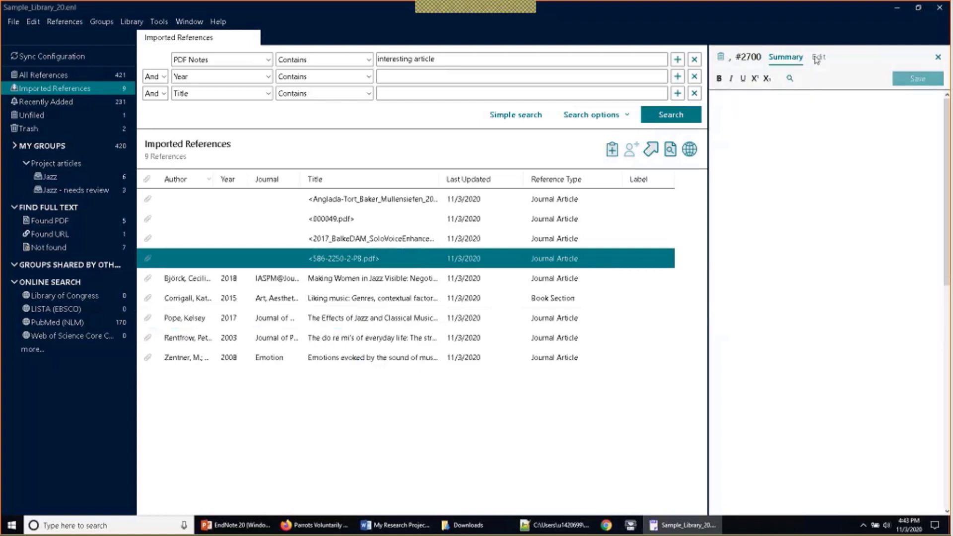
{"action": "left_click", "coordinate": [397, 239]}
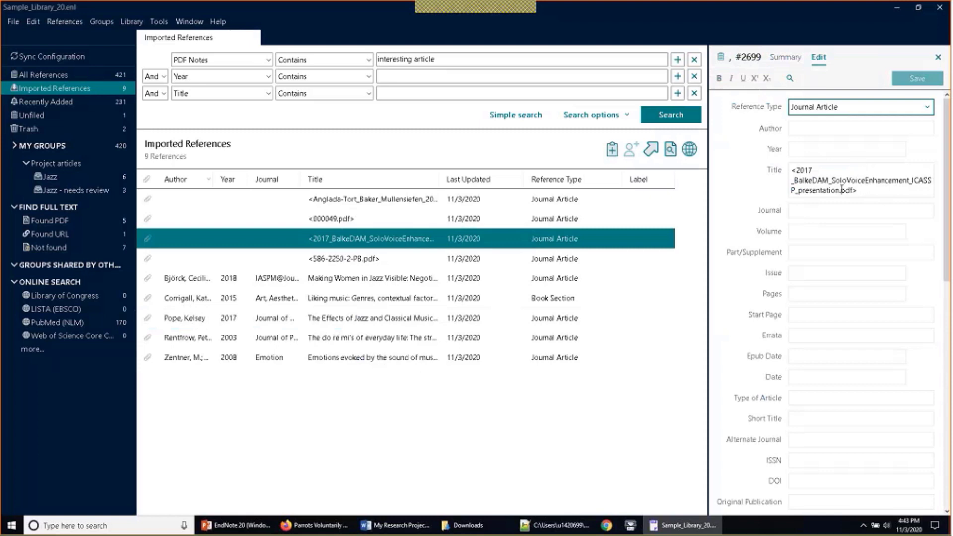
{"action": "left_click", "coordinate": [367, 214]}
{"action": "left_click", "coordinate": [368, 205]}
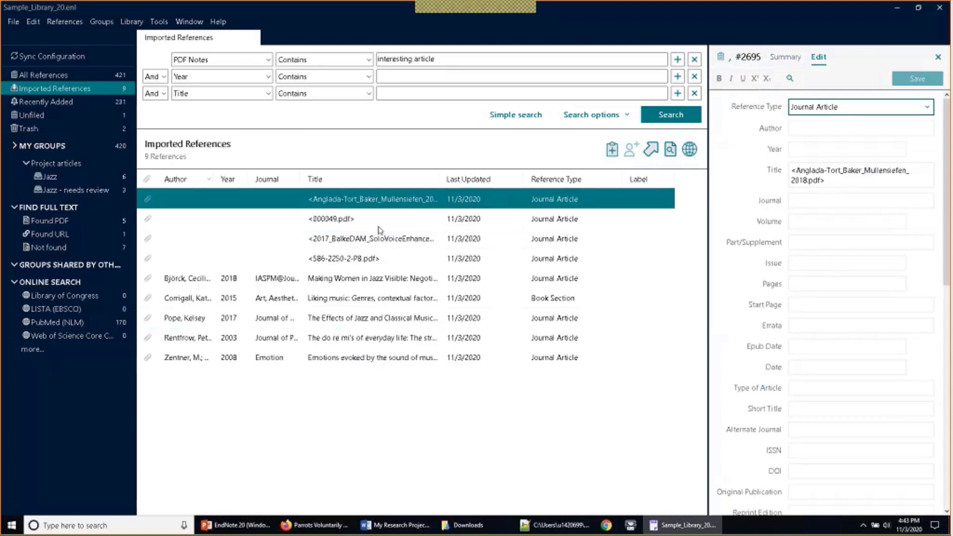
{"action": "key", "text": "Down"}
{"action": "key", "text": "Down"}
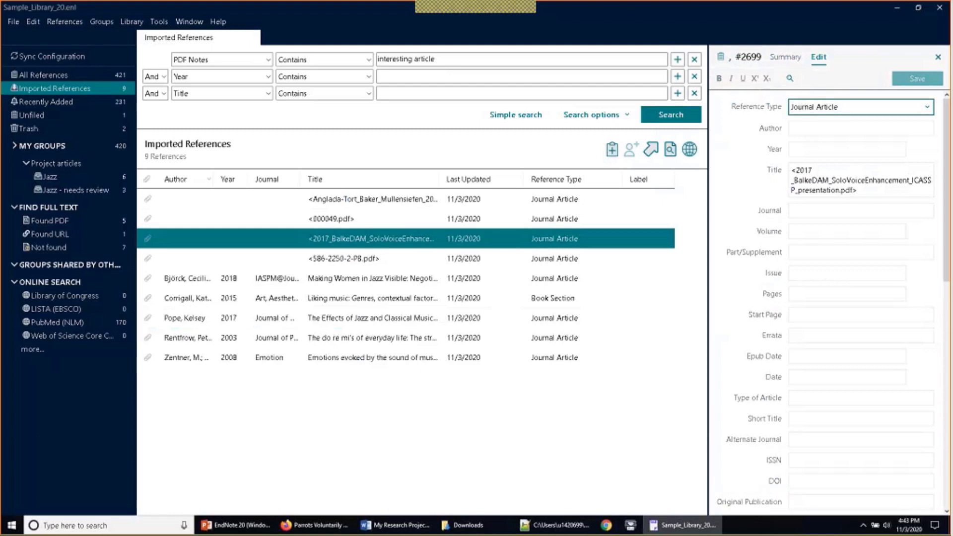
{"action": "left_click", "coordinate": [799, 61]}
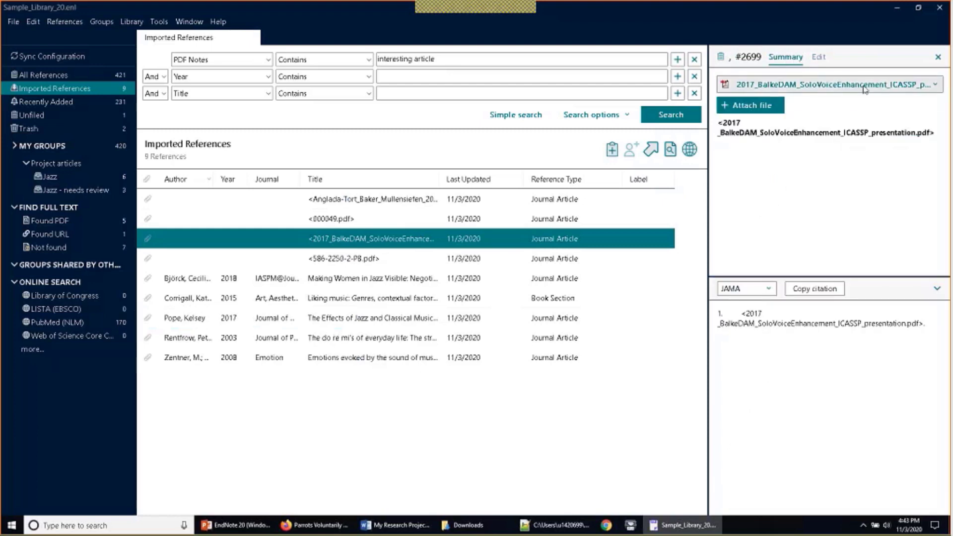
{"action": "left_click", "coordinate": [819, 57]}
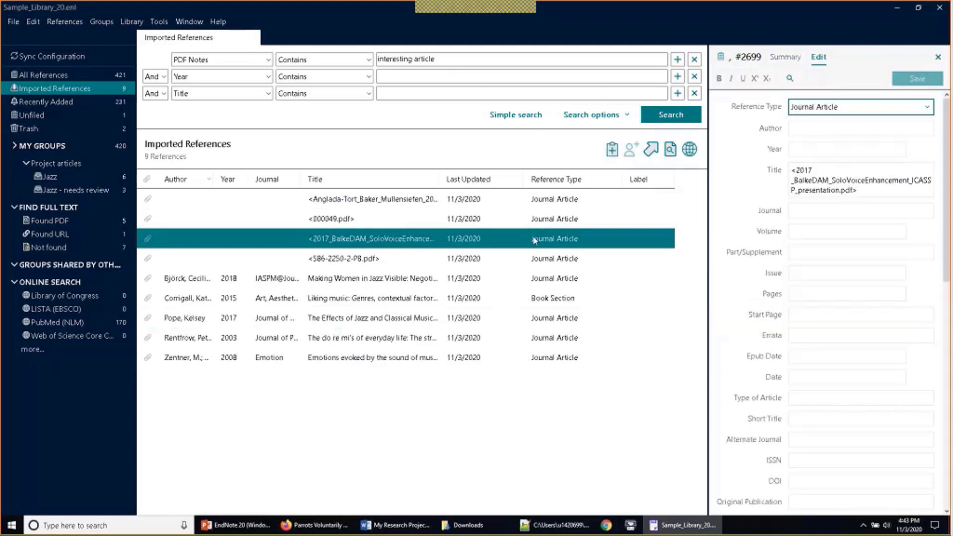
Step: Move the four imported references titled only by PDF file name to the Trash
{"action": "key", "text": "Down"}
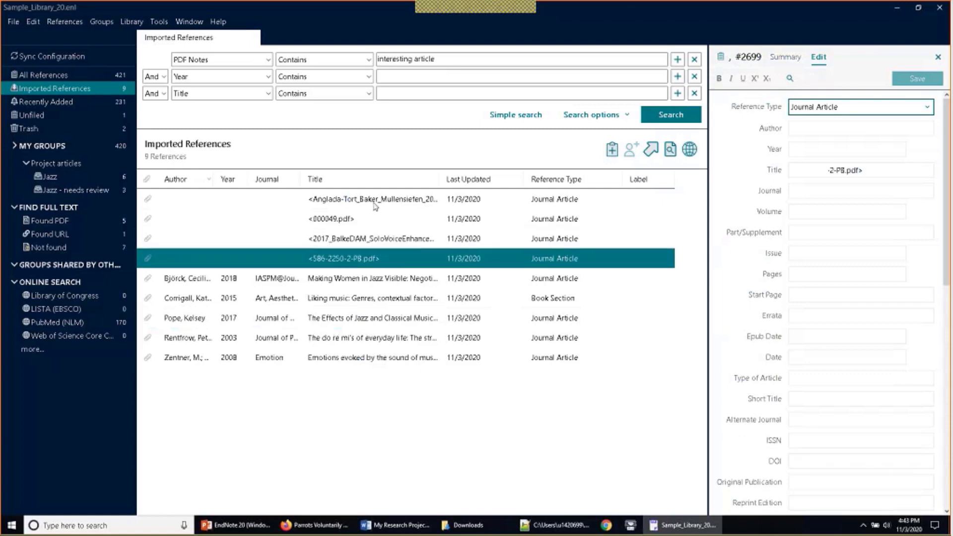
{"action": "left_click", "coordinate": [375, 205], "text": "shift"}
{"action": "right_click", "coordinate": [375, 205]}
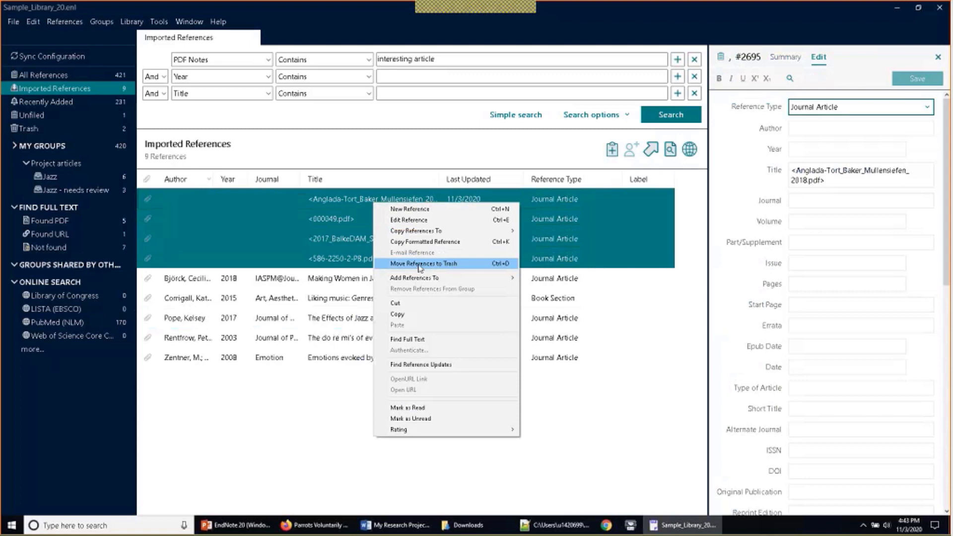
{"action": "left_click", "coordinate": [421, 268]}
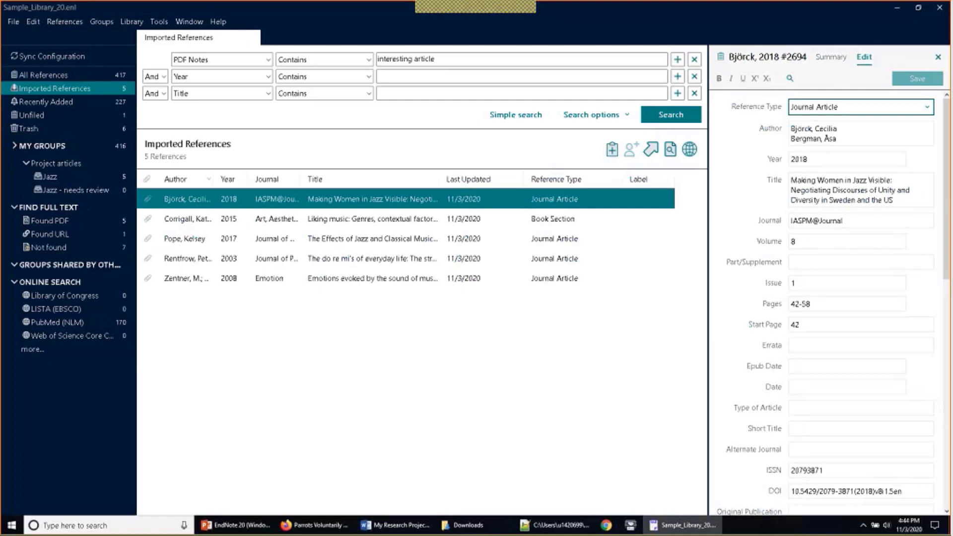
Step: Show All References and expand My Groups to view the Project articles group set
{"action": "left_click", "coordinate": [69, 75]}
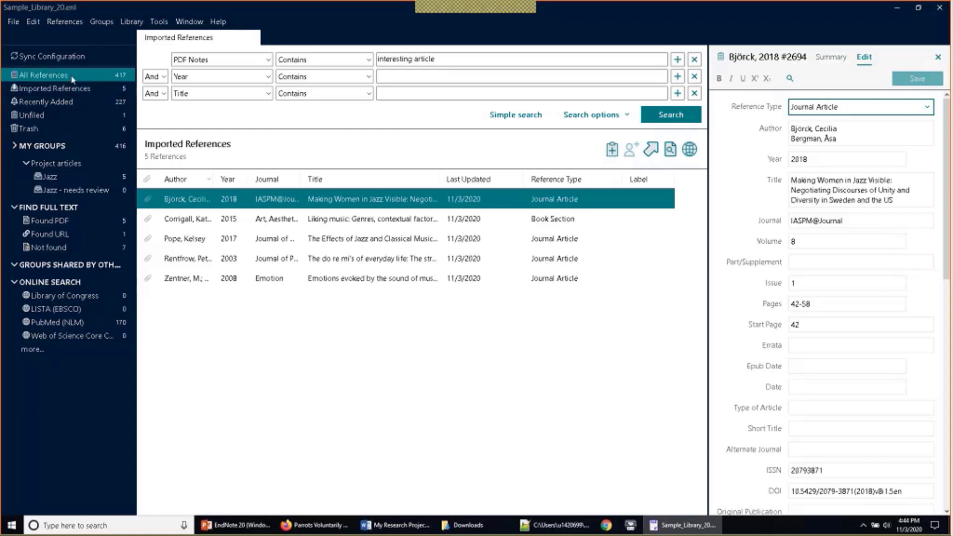
{"action": "left_click", "coordinate": [15, 146]}
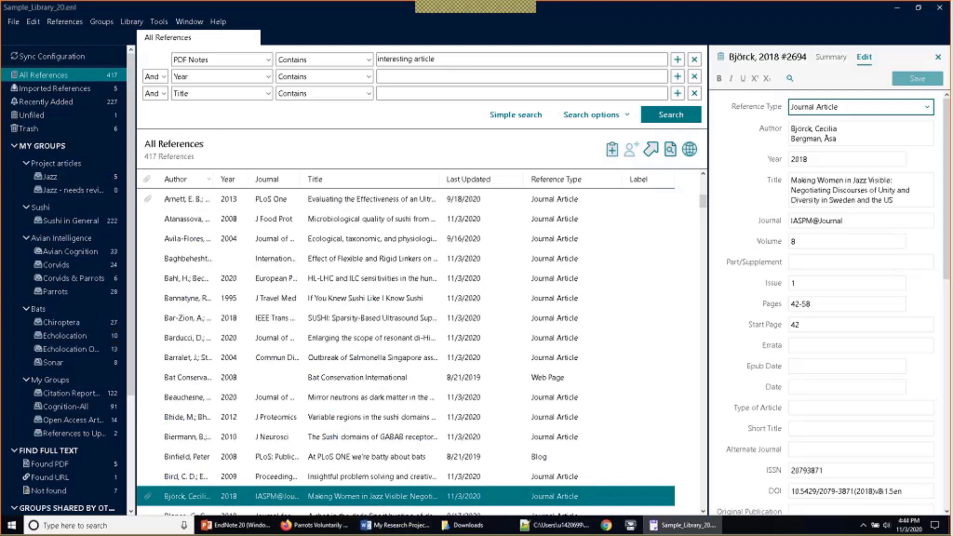
Step: Switch to the Word document and start a citation after "It's easy to cite with Cite While You Write!", with Libraries as the search source
{"action": "left_click", "coordinate": [416, 530]}
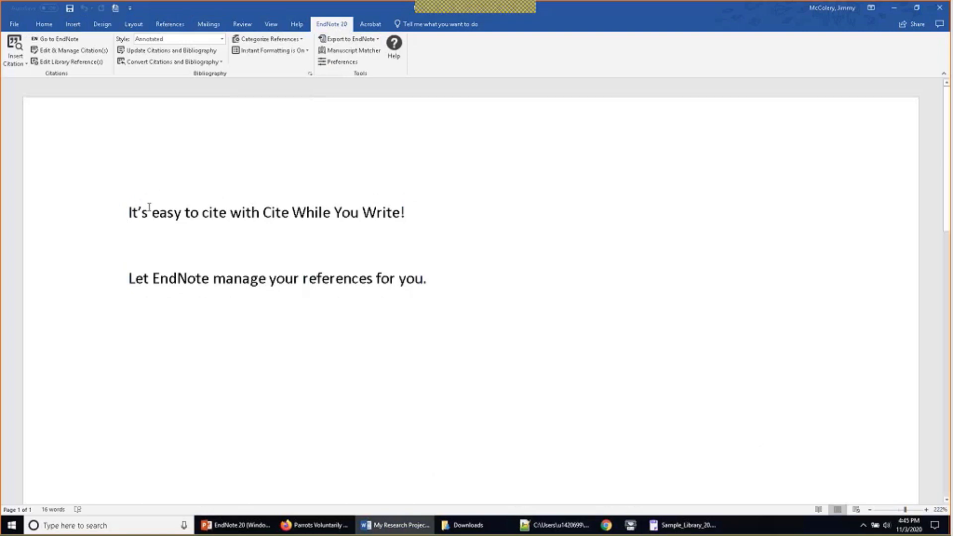
{"action": "left_click", "coordinate": [424, 213]}
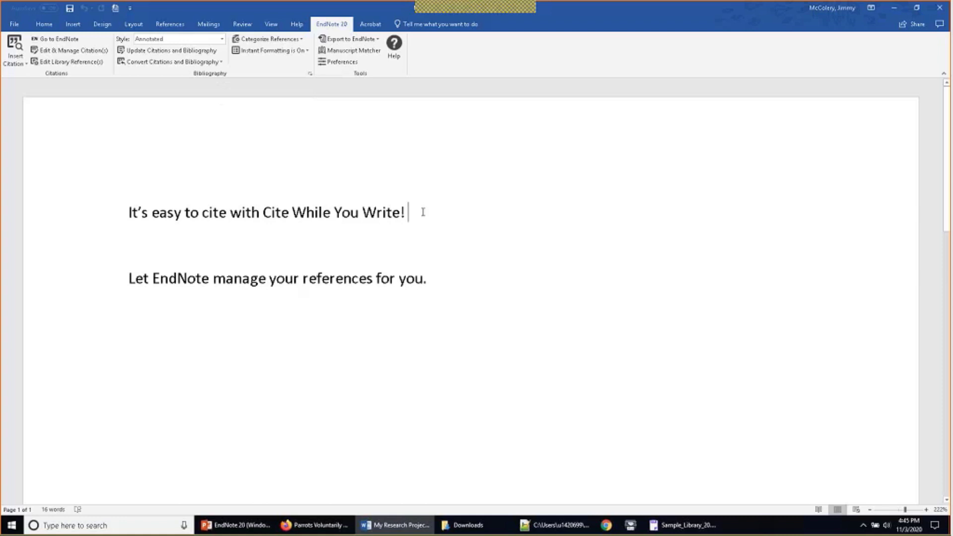
{"action": "left_click", "coordinate": [16, 43]}
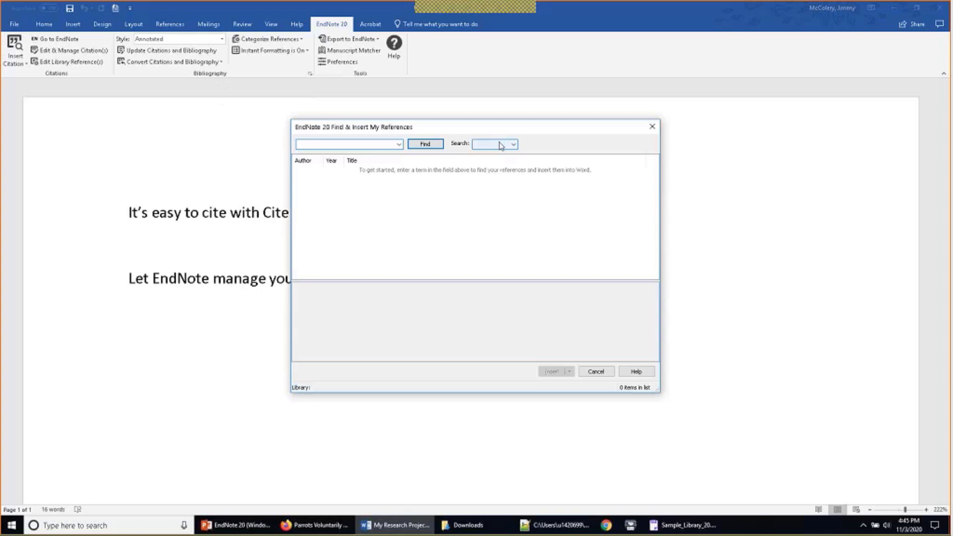
{"action": "left_click", "coordinate": [496, 144]}
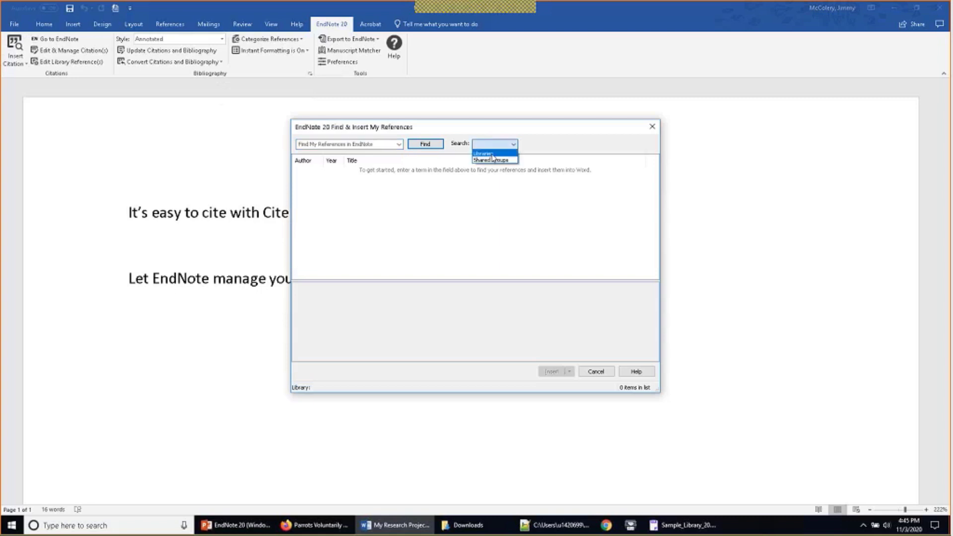
{"action": "left_click", "coordinate": [489, 153]}
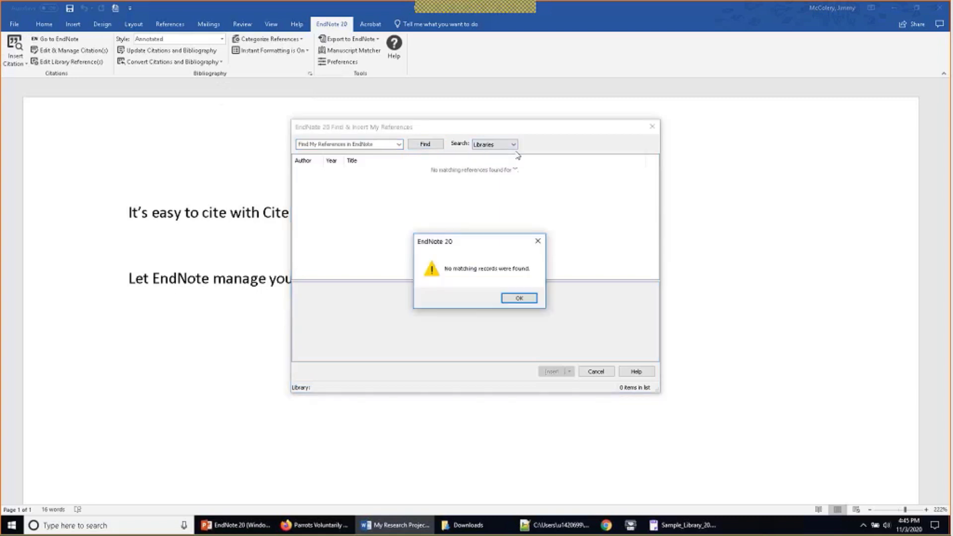
{"action": "left_click", "coordinate": [514, 299]}
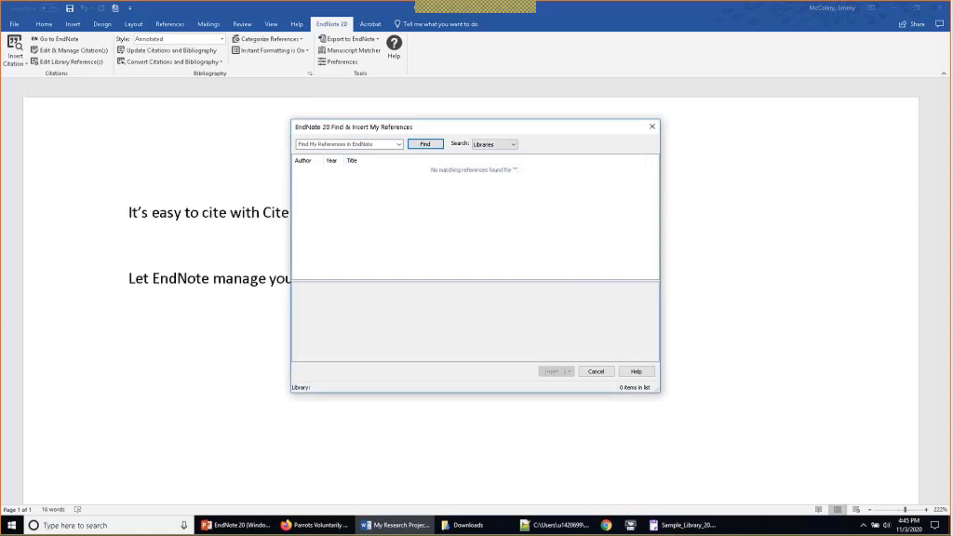
Step: Search the libraries for references matching "sushi 2020"
{"action": "left_click", "coordinate": [333, 145]}
{"action": "type", "text": "wahi 2"}
{"action": "type", "text": "020"}
{"action": "left_click", "coordinate": [429, 145]}
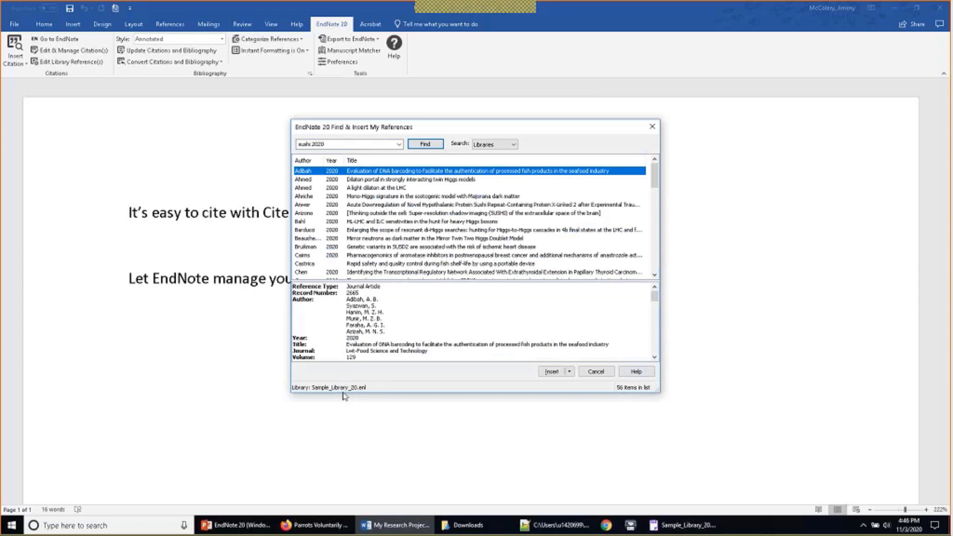
Step: Browse the found references, previewing the records on fish shelf-life, mirror neutrons as dark matter and resonant di-Higgs searches
{"action": "key", "text": "c"}
{"action": "key", "text": "a"}
{"action": "key", "text": "s"}
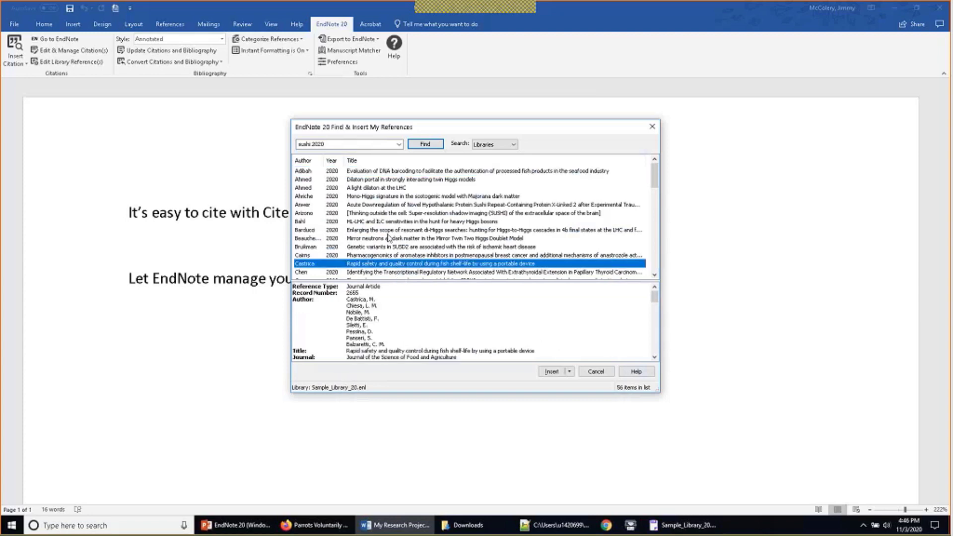
{"action": "left_click", "coordinate": [388, 237]}
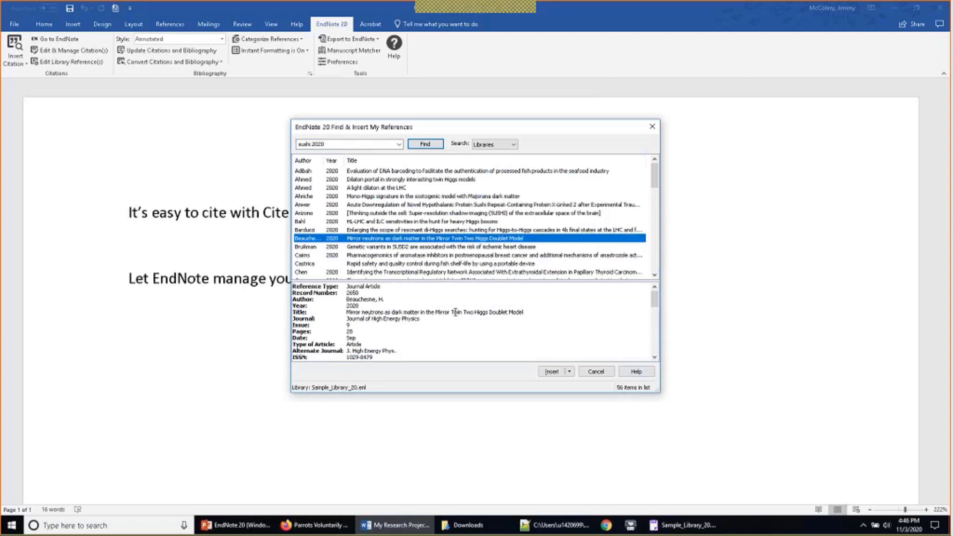
{"action": "mouse_move", "coordinate": [655, 300]}
{"action": "left_mouse_down"}
{"action": "mouse_move", "coordinate": [653, 336]}
{"action": "mouse_move", "coordinate": [654, 295]}
{"action": "left_mouse_up"}
{"action": "key", "text": "Up"}
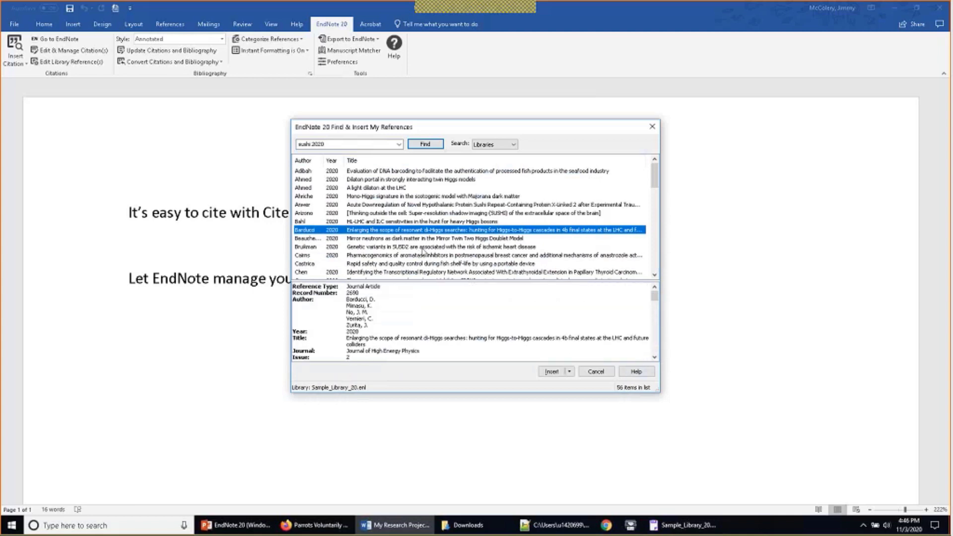
{"action": "scroll", "coordinate": [423, 251], "scroll_direction": "down", "scroll_amount": 10}
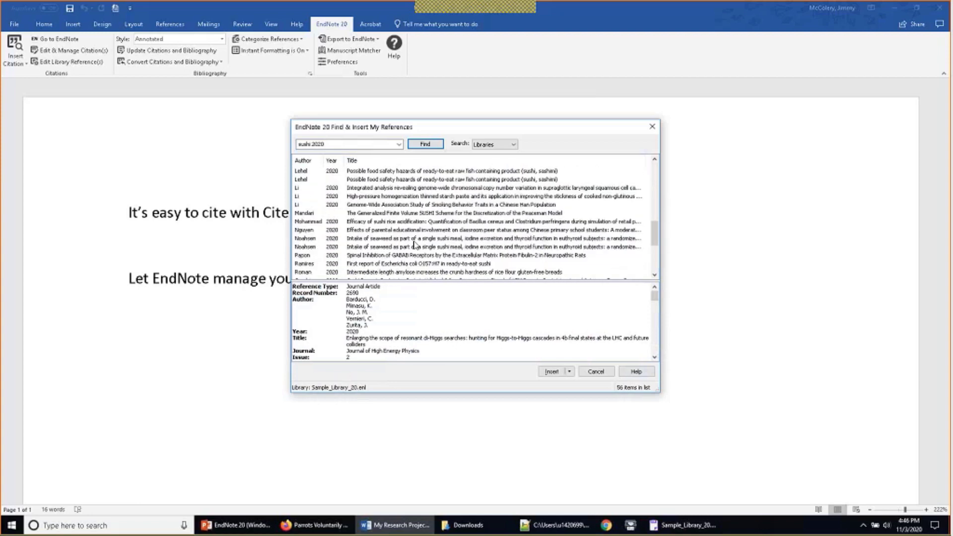
{"action": "scroll", "coordinate": [415, 244], "scroll_direction": "up", "scroll_amount": 7}
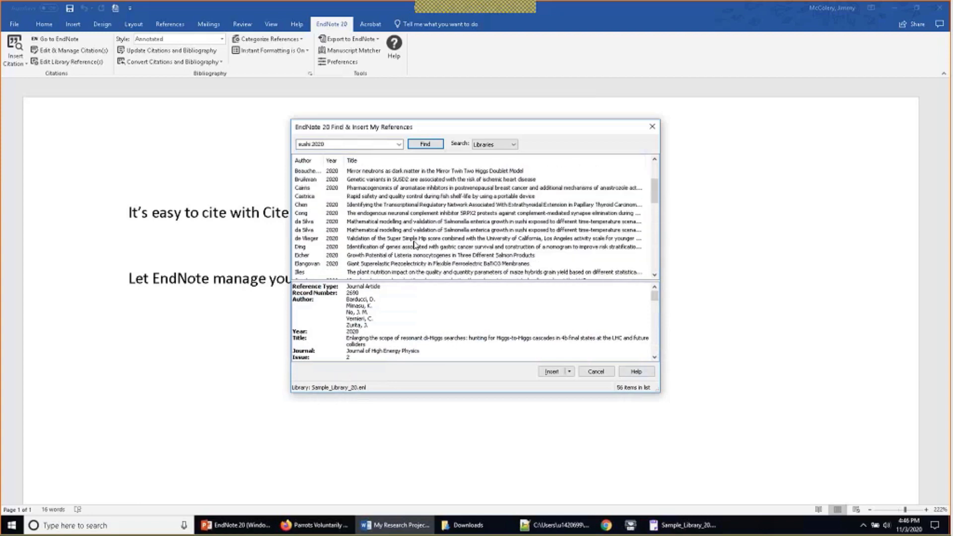
Step: Review the full record of "Rapid safety and quality control during fish shelf-life by using a portable device" and insert it as the citation
{"action": "left_click", "coordinate": [367, 196]}
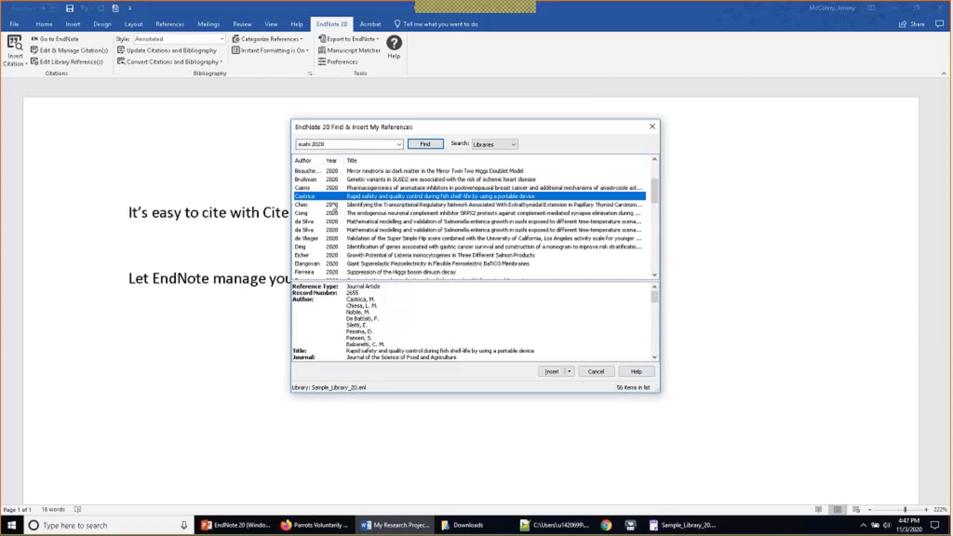
{"action": "scroll", "coordinate": [655, 312], "scroll_direction": "down", "scroll_amount": 6}
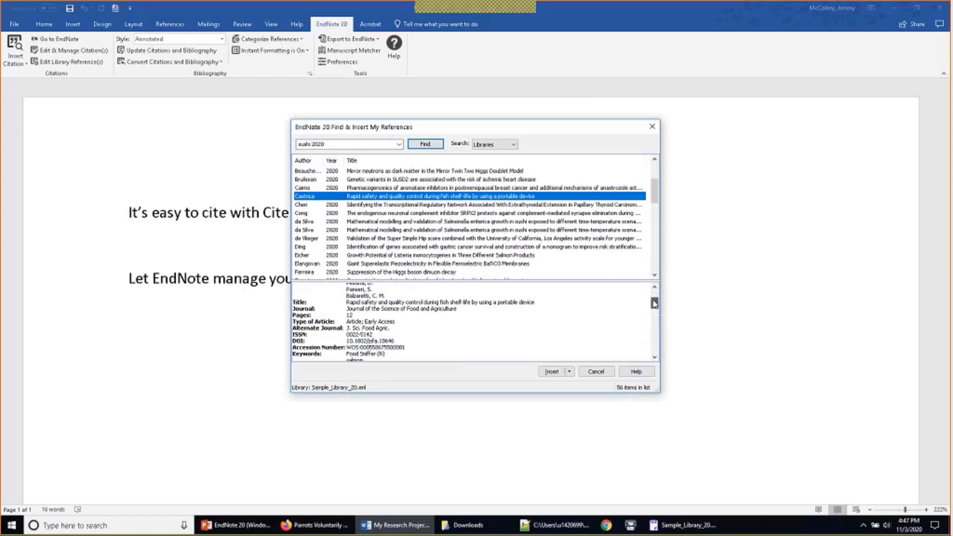
{"action": "left_click_drag", "start_coordinate": [655, 313], "coordinate": [657, 348]}
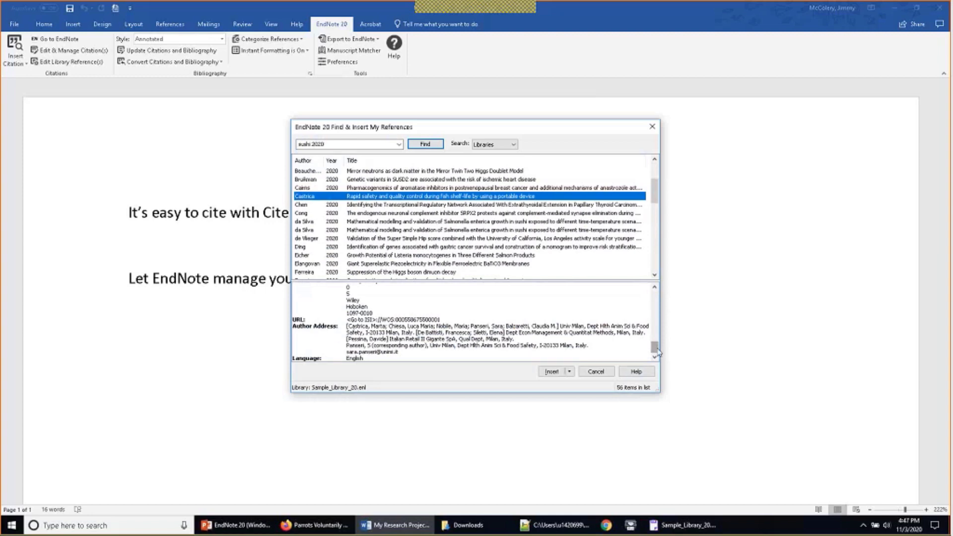
{"action": "left_click_drag", "start_coordinate": [657, 350], "coordinate": [655, 338]}
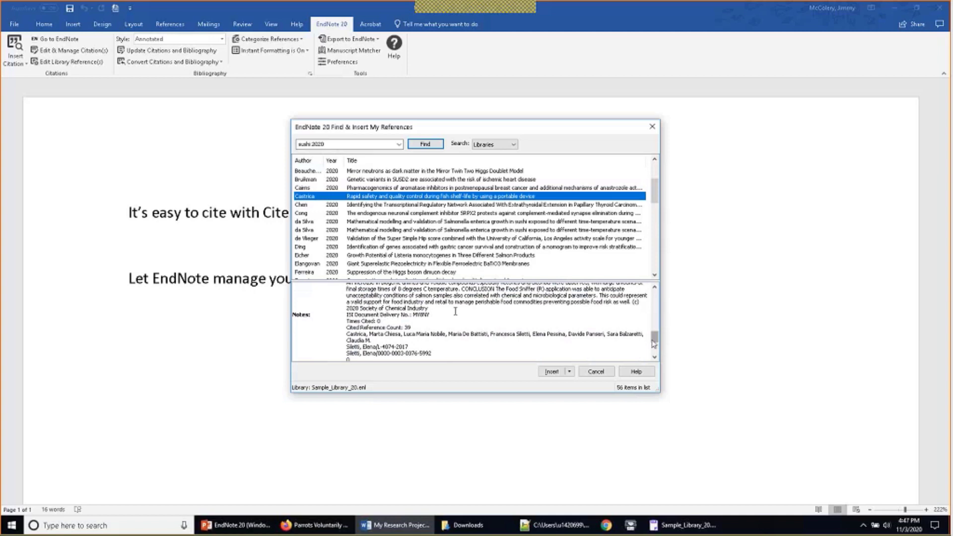
{"action": "left_click_drag", "start_coordinate": [653, 343], "coordinate": [654, 301]}
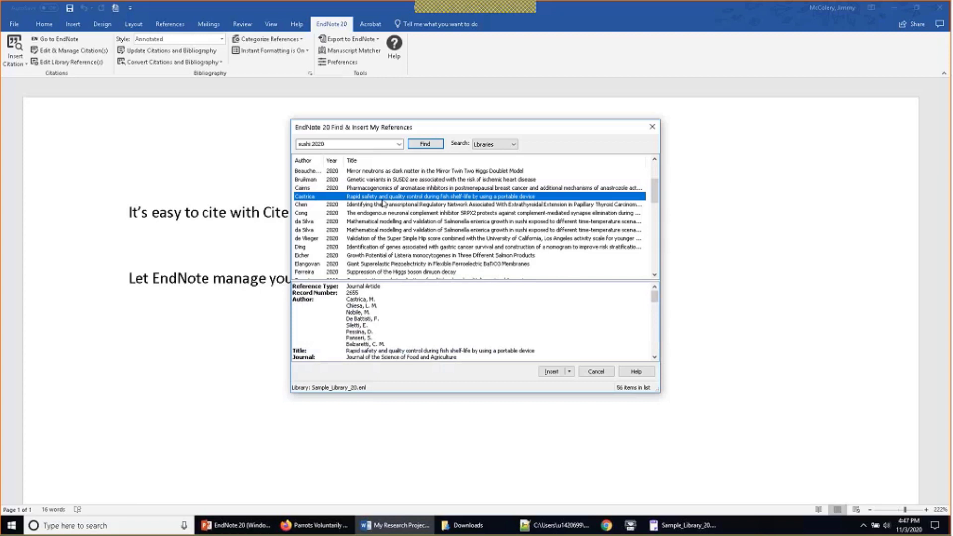
{"action": "left_click", "coordinate": [552, 372]}
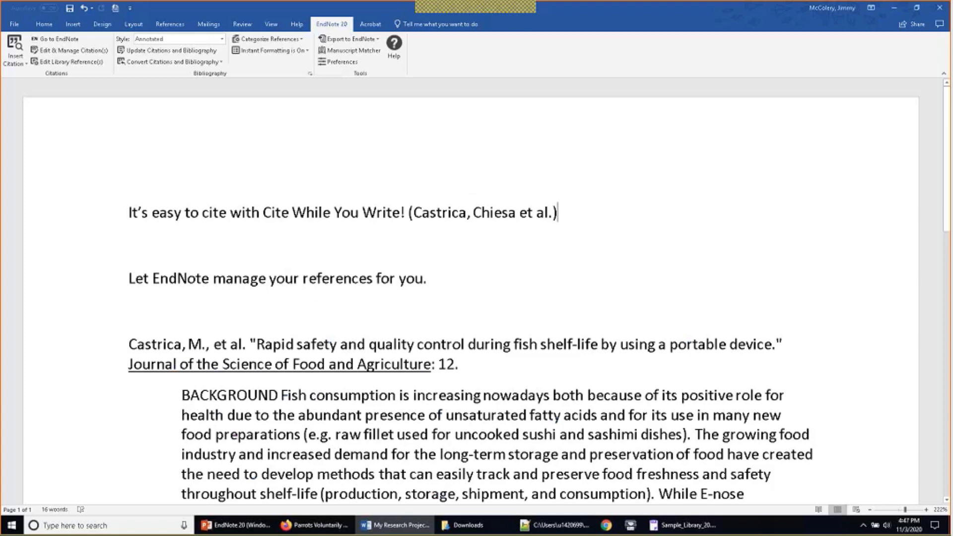
Step: Look over the inserted annotated bibliography entry and change the document's citation style to Vancouver
{"action": "scroll", "coordinate": [299, 223], "scroll_direction": "down", "scroll_amount": 2}
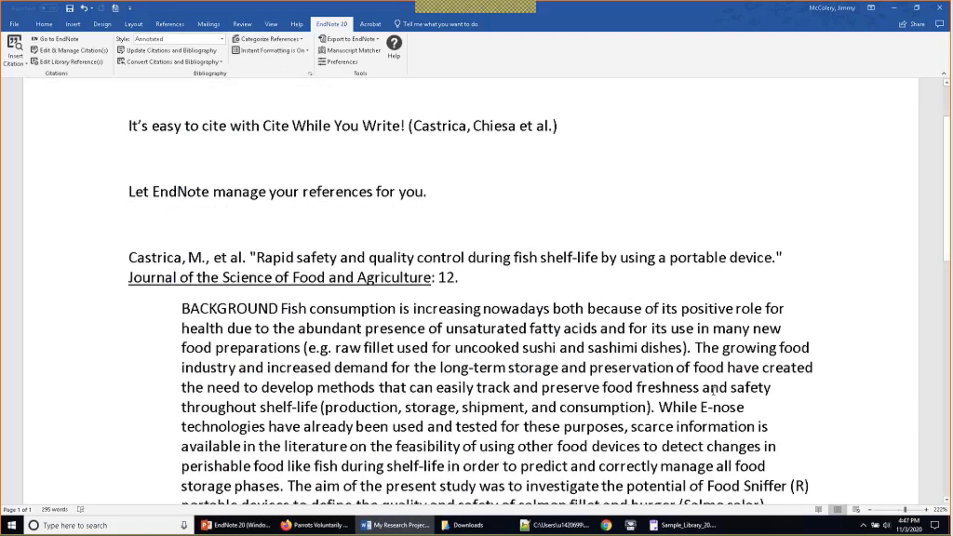
{"action": "left_click", "coordinate": [557, 126]}
{"action": "left_click", "coordinate": [222, 39]}
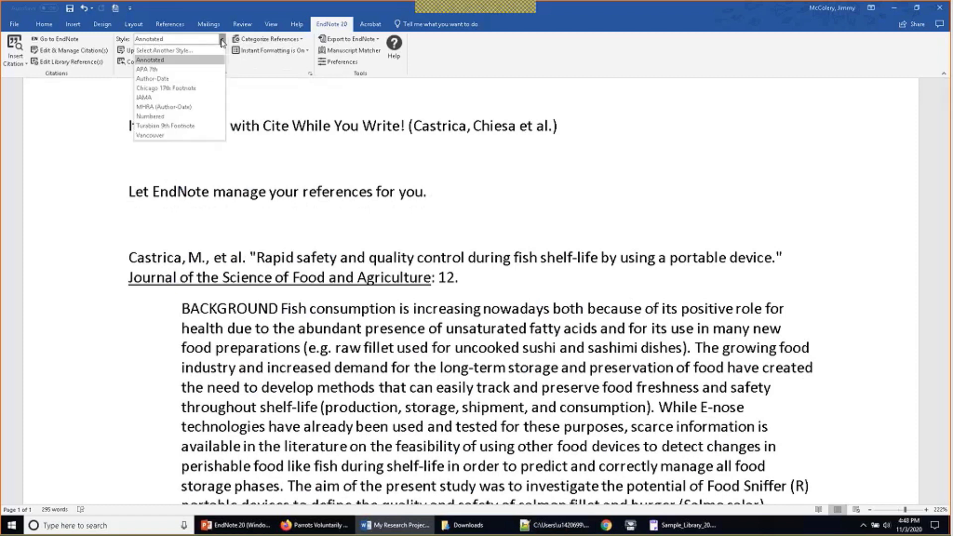
{"action": "left_click", "coordinate": [218, 136]}
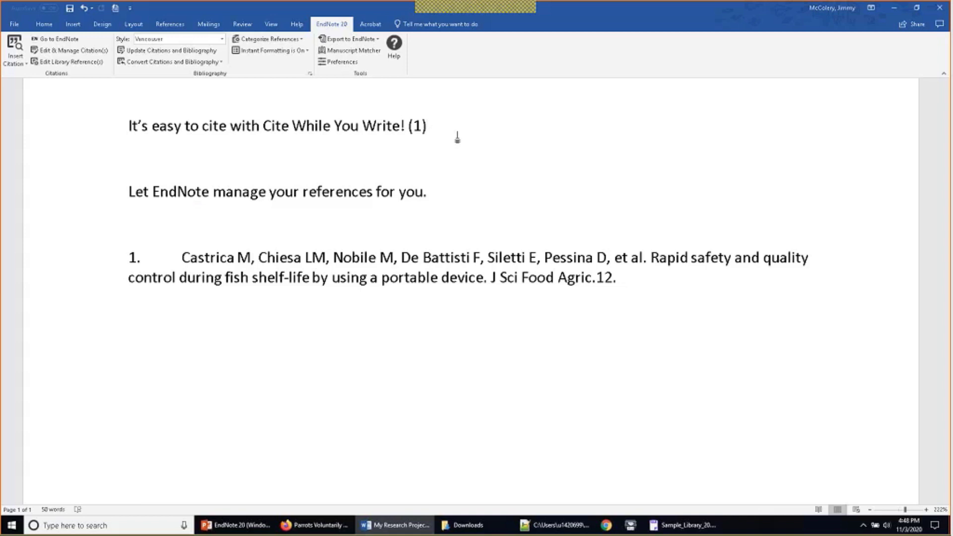
Step: Place the insertion point after "Let EndNote manage your references for you." and switch to the Sushi in General group in EndNote
{"action": "left_click", "coordinate": [527, 194]}
{"action": "left_click", "coordinate": [59, 40]}
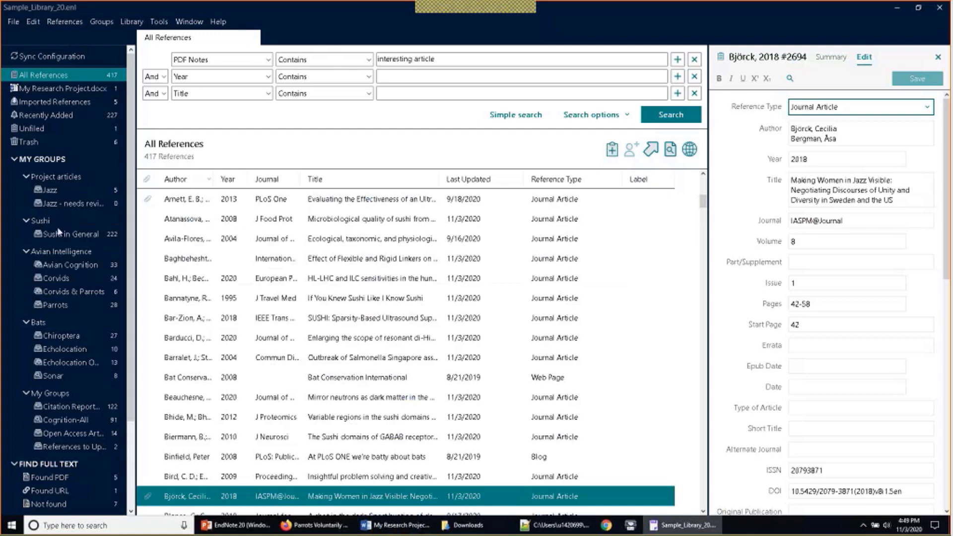
{"action": "left_click", "coordinate": [81, 234]}
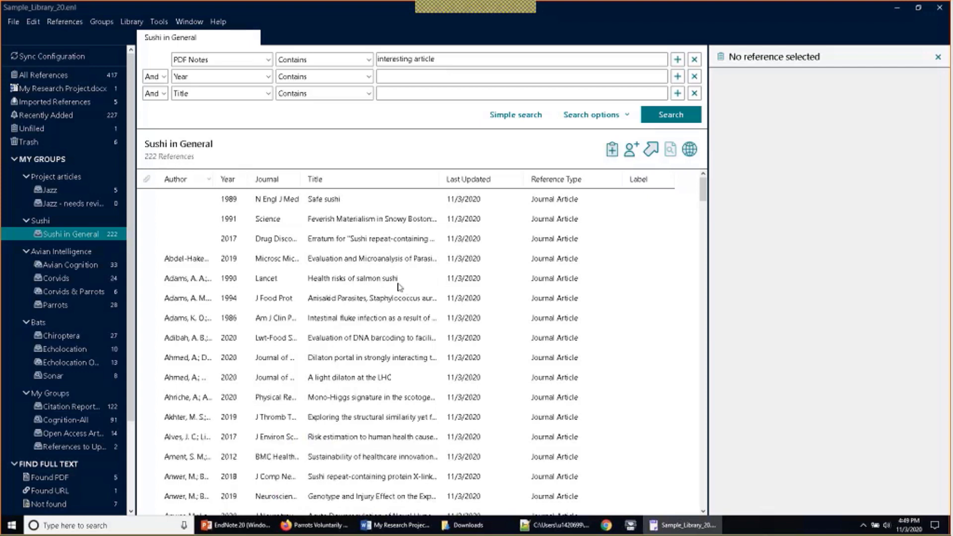
Step: Insert the 1990 salmon sushi health risks, 2020 DNA barcoding and 2004 Salmonella Singapore references together as one citation in the Word document
{"action": "left_click", "coordinate": [398, 283]}
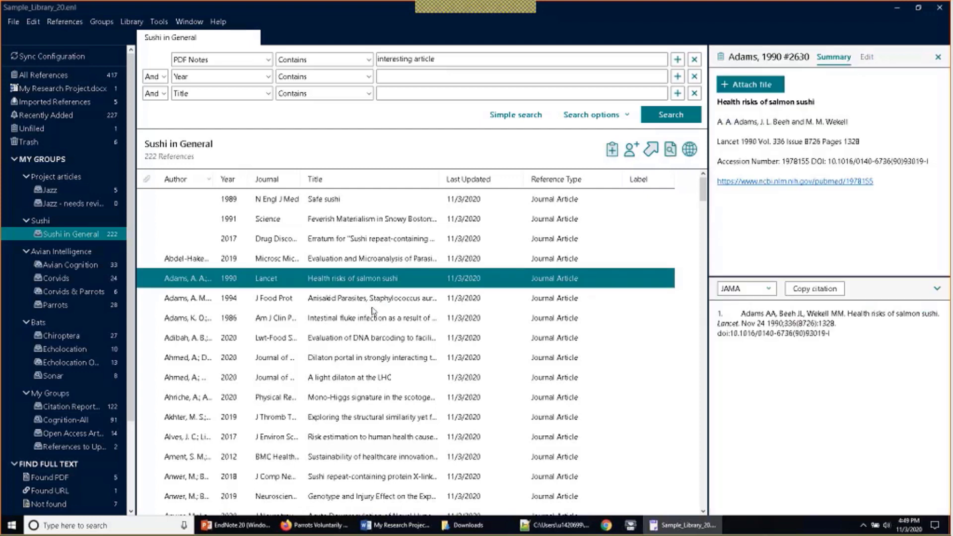
{"action": "scroll", "coordinate": [402, 293], "scroll_direction": "down", "scroll_amount": 2}
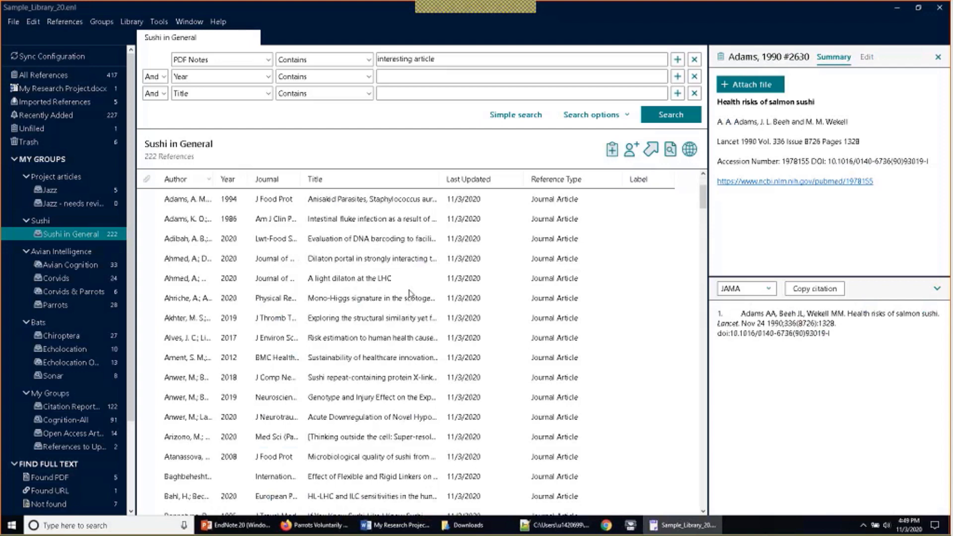
{"action": "left_click", "coordinate": [412, 243], "text": "ctrl"}
{"action": "scroll", "coordinate": [422, 268], "scroll_direction": "up", "scroll_amount": 2}
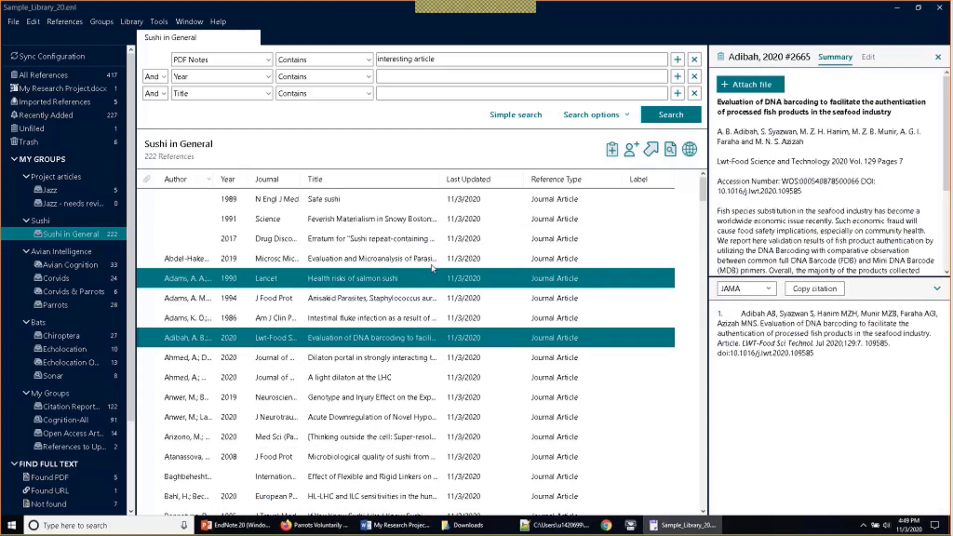
{"action": "scroll", "coordinate": [431, 285], "scroll_direction": "down", "scroll_amount": 4}
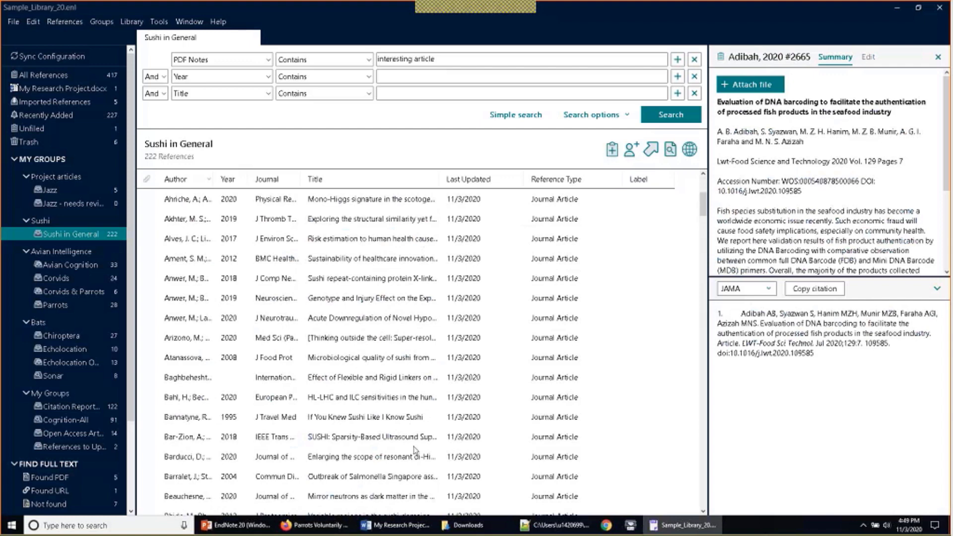
{"action": "left_click", "coordinate": [406, 481]}
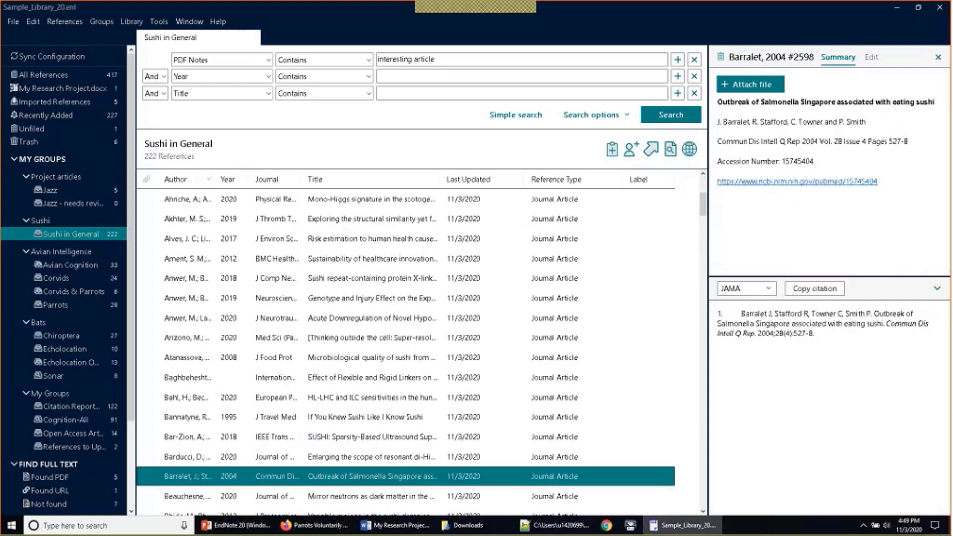
{"action": "scroll", "coordinate": [406, 481], "scroll_direction": "up", "scroll_amount": 2}
{"action": "scroll", "coordinate": [409, 381], "scroll_direction": "down", "scroll_amount": 2}
{"action": "scroll", "coordinate": [409, 381], "scroll_direction": "up", "scroll_amount": 3}
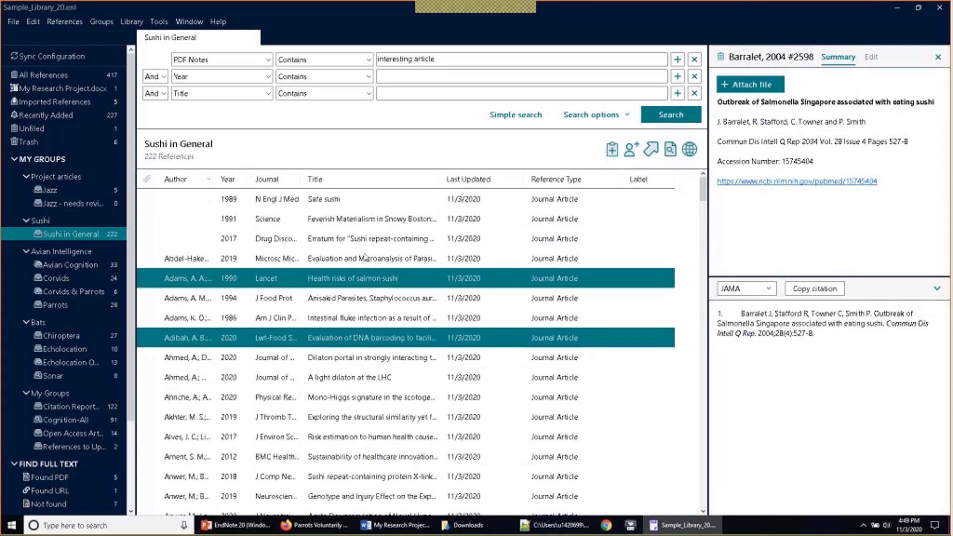
{"action": "left_click", "coordinate": [159, 22]}
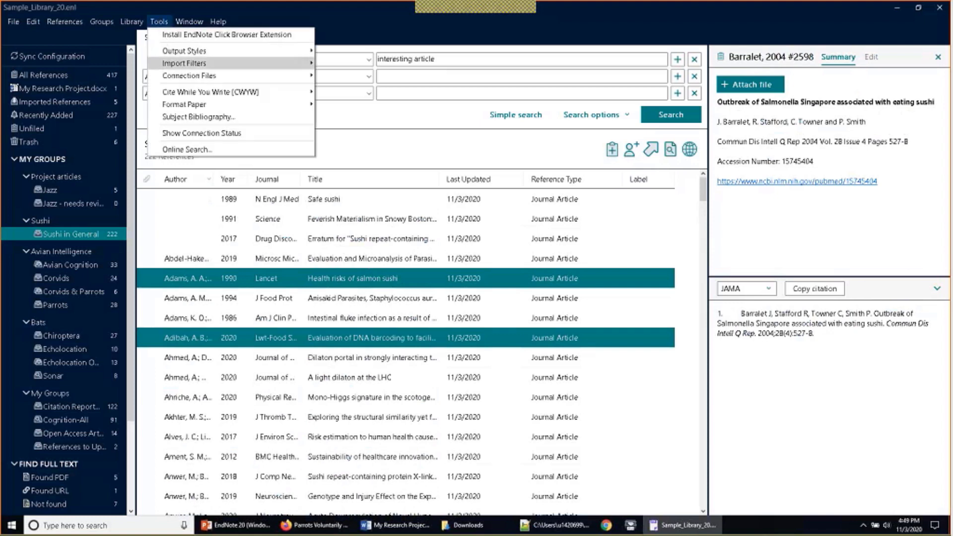
{"action": "mouse_move", "coordinate": [262, 95]}
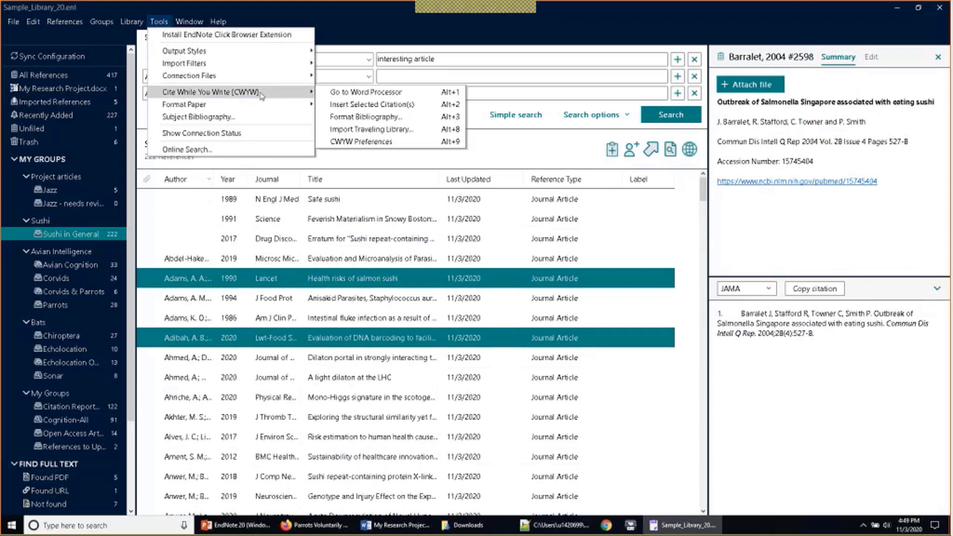
{"action": "left_click", "coordinate": [323, 111]}
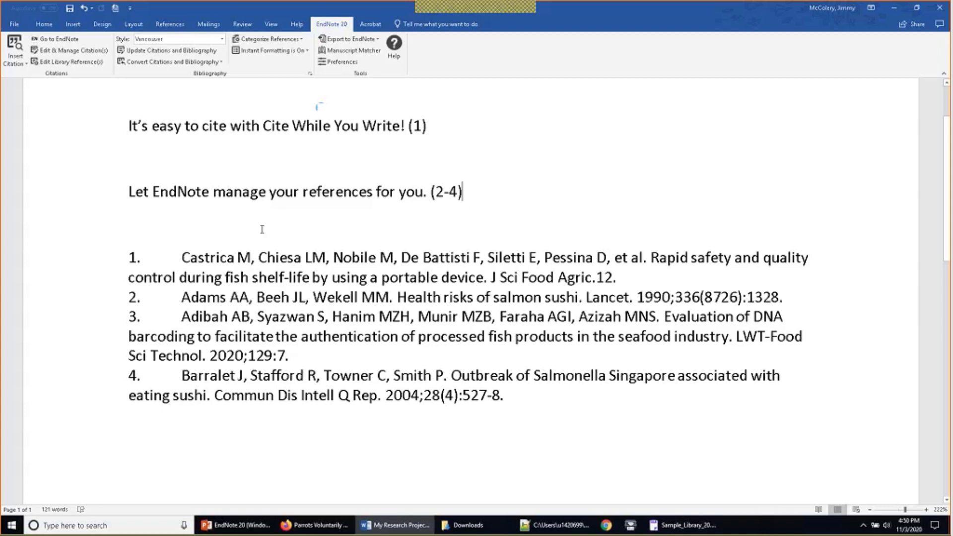
Step: Set the line spacing of the whole bibliography to Double through paragraph formatting, and update the citations and bibliography
{"action": "left_click_drag", "start_coordinate": [570, 415], "coordinate": [128, 258]}
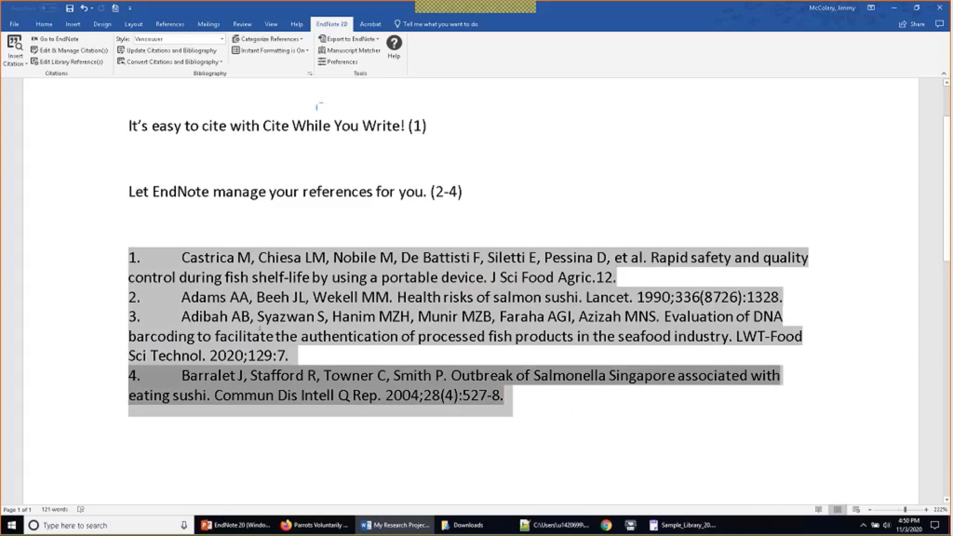
{"action": "right_click", "coordinate": [190, 281]}
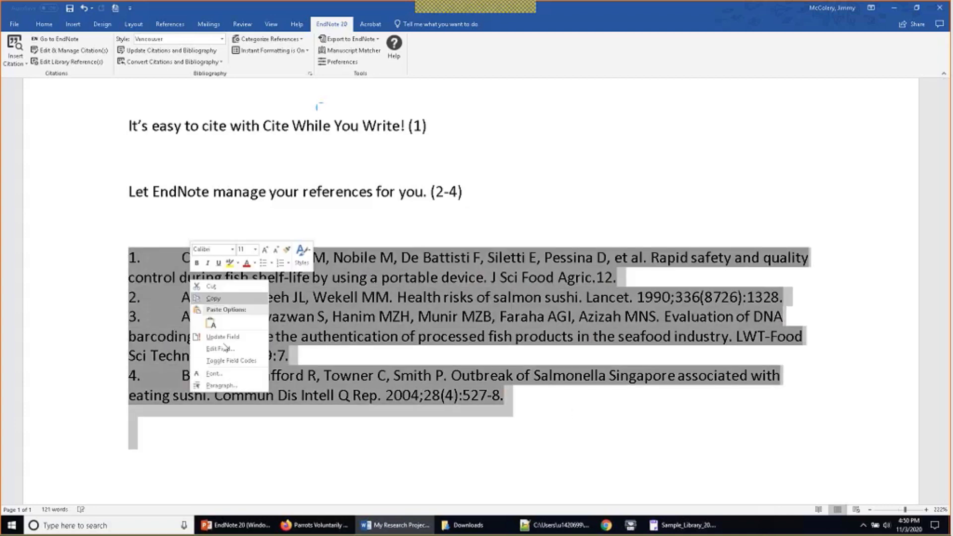
{"action": "left_click", "coordinate": [232, 386]}
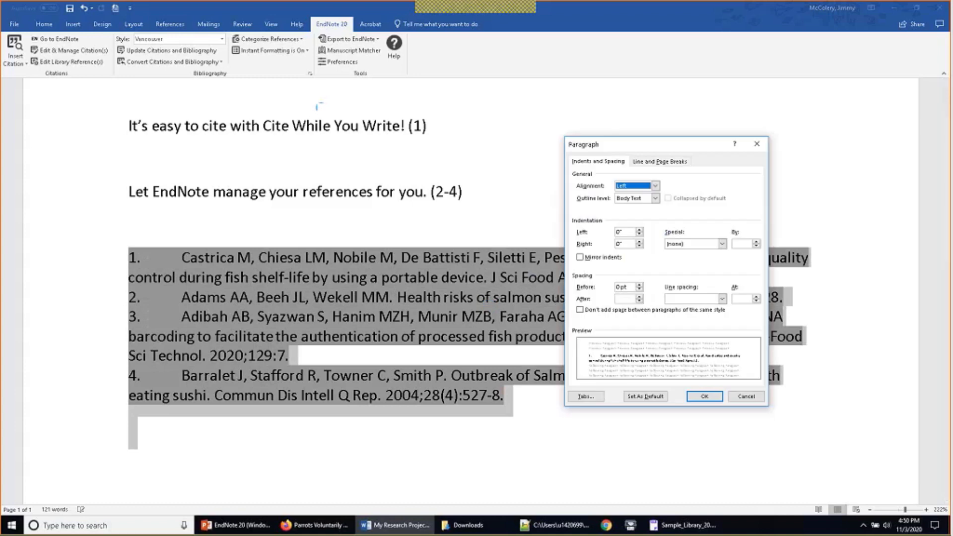
{"action": "left_click", "coordinate": [722, 299]}
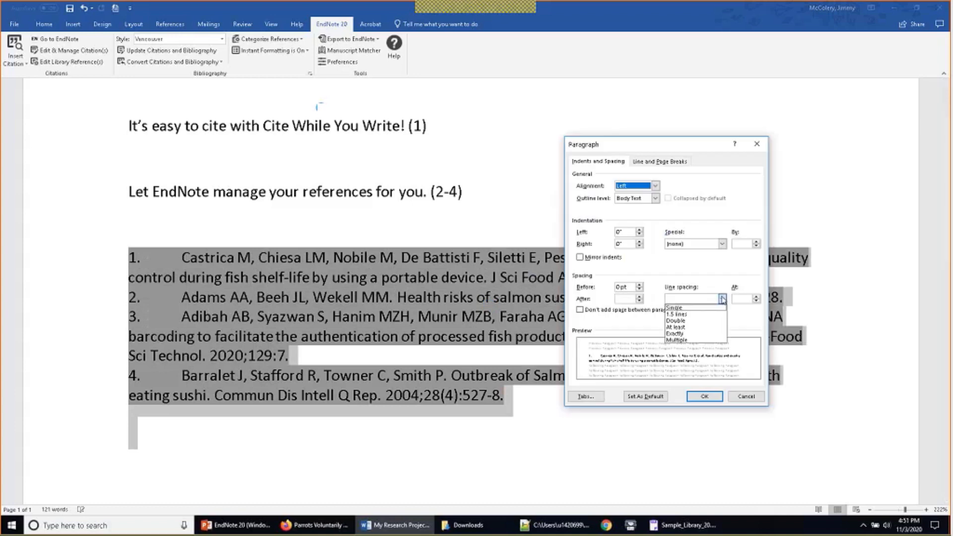
{"action": "left_click", "coordinate": [717, 321]}
{"action": "left_click", "coordinate": [704, 396]}
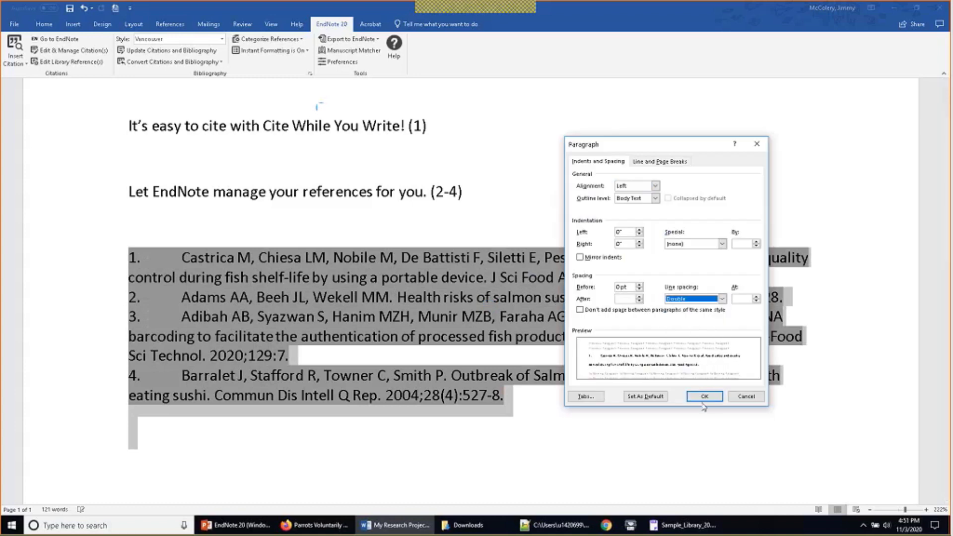
{"action": "scroll", "coordinate": [516, 258], "scroll_direction": "down", "scroll_amount": 5}
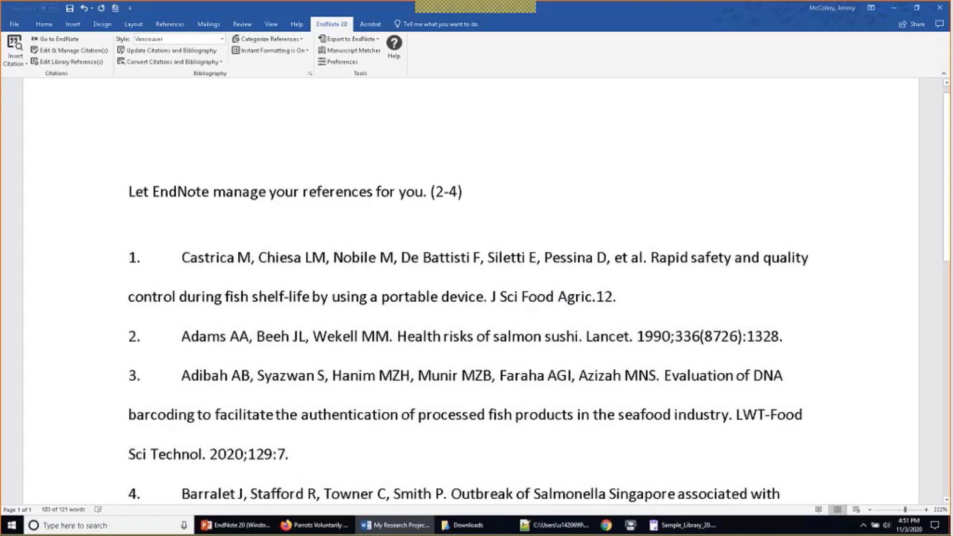
{"action": "scroll", "coordinate": [563, 209], "scroll_direction": "up", "scroll_amount": 5}
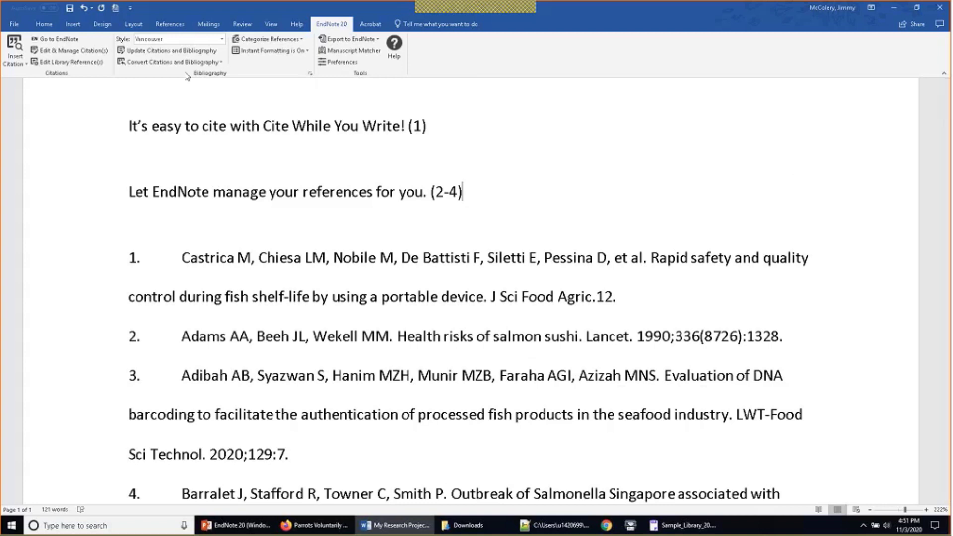
{"action": "left_click", "coordinate": [185, 51]}
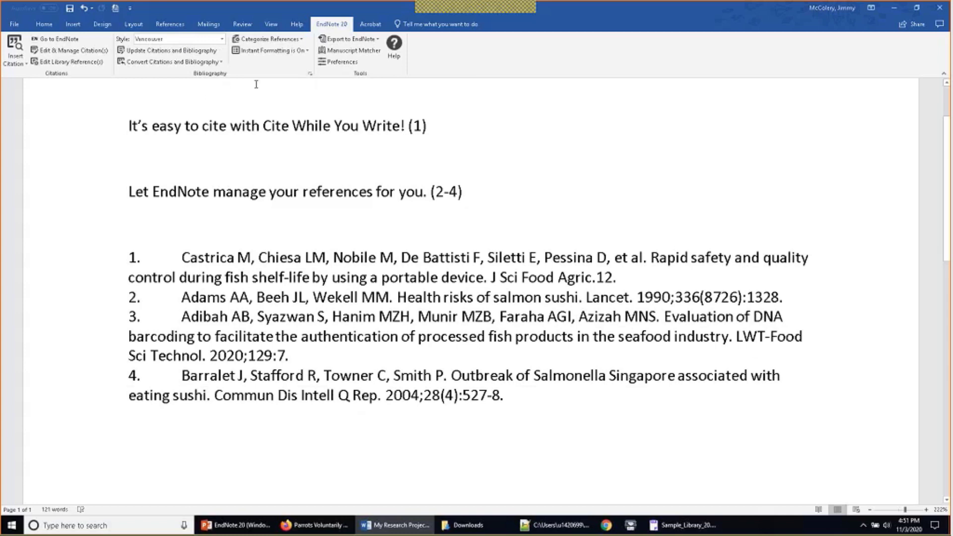
Step: Open the bibliography configuration for My Research Project.docx and choose APA 7th as the output style
{"action": "left_click", "coordinate": [310, 74]}
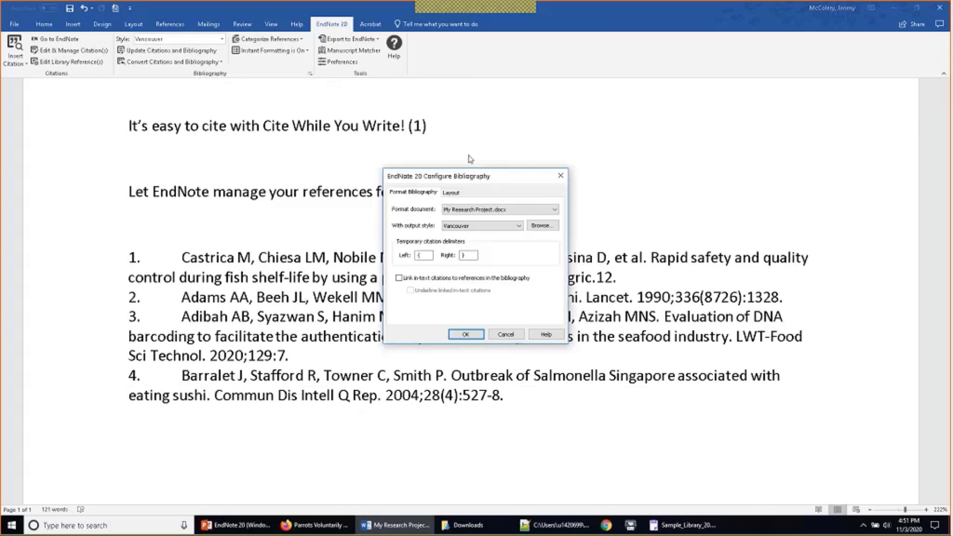
{"action": "left_click", "coordinate": [483, 226]}
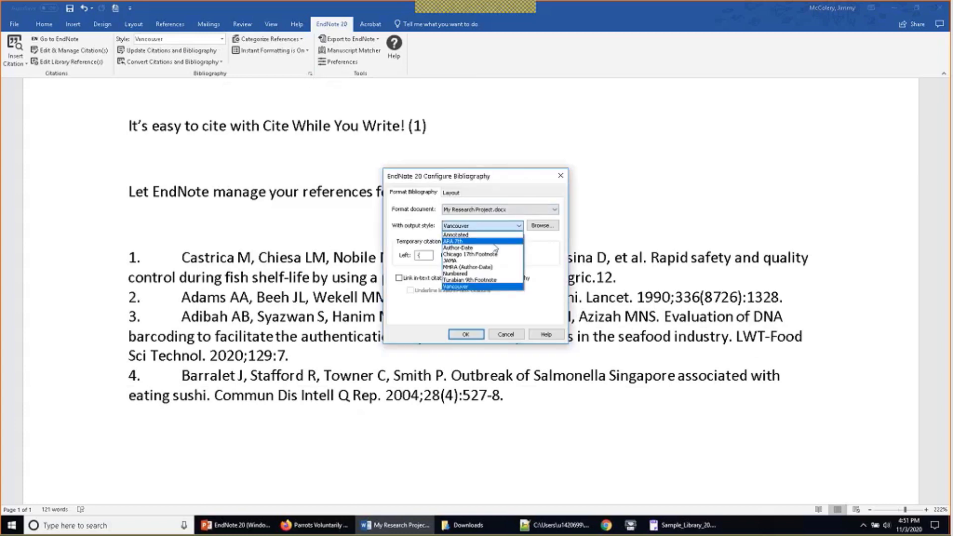
{"action": "left_click", "coordinate": [496, 241]}
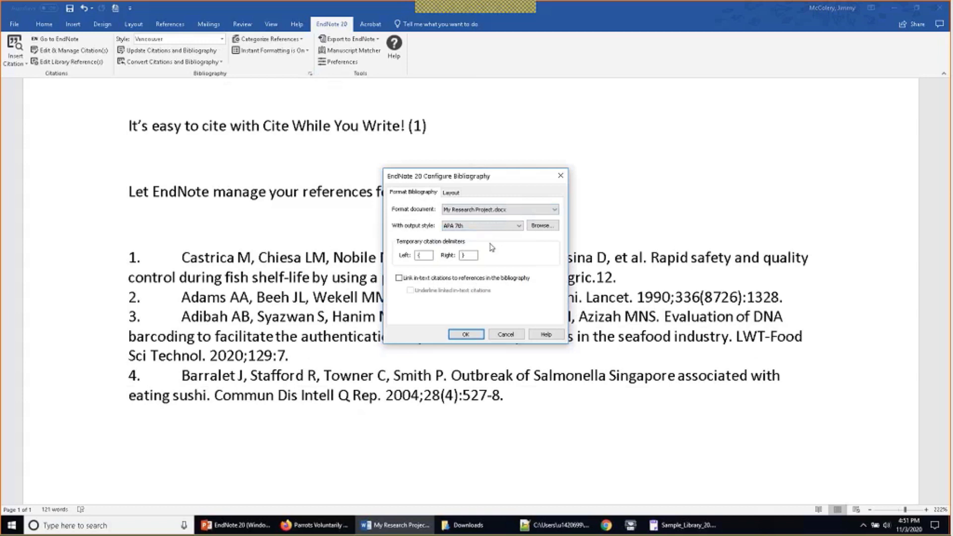
{"action": "left_click", "coordinate": [412, 279]}
{"action": "left_click", "coordinate": [403, 280]}
Step: In the bibliography layout settings, set the font to Arial and the size to 10
{"action": "left_click", "coordinate": [452, 193]}
{"action": "left_click", "coordinate": [487, 215]}
{"action": "key", "text": "a"}
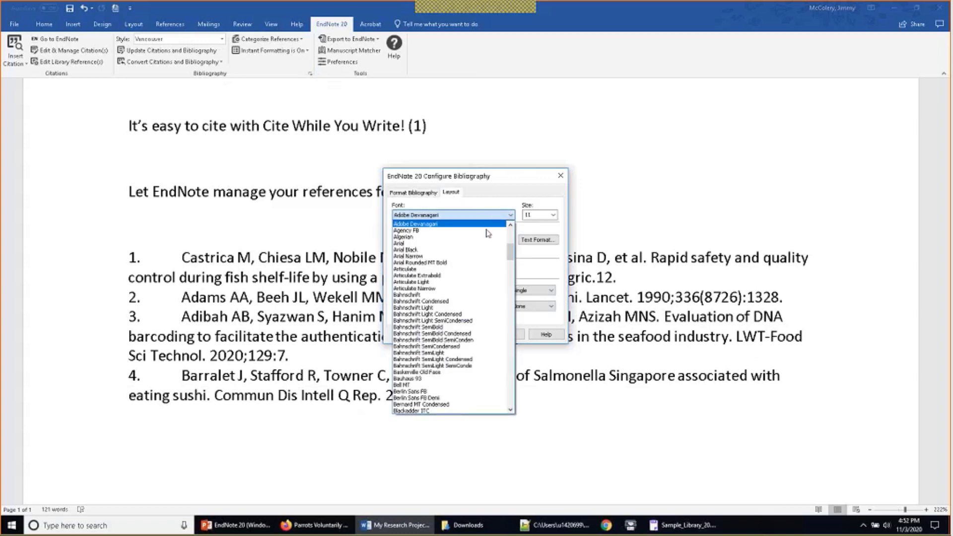
{"action": "left_click", "coordinate": [489, 224]}
{"action": "left_click", "coordinate": [547, 219]}
{"action": "left_click", "coordinate": [552, 215]}
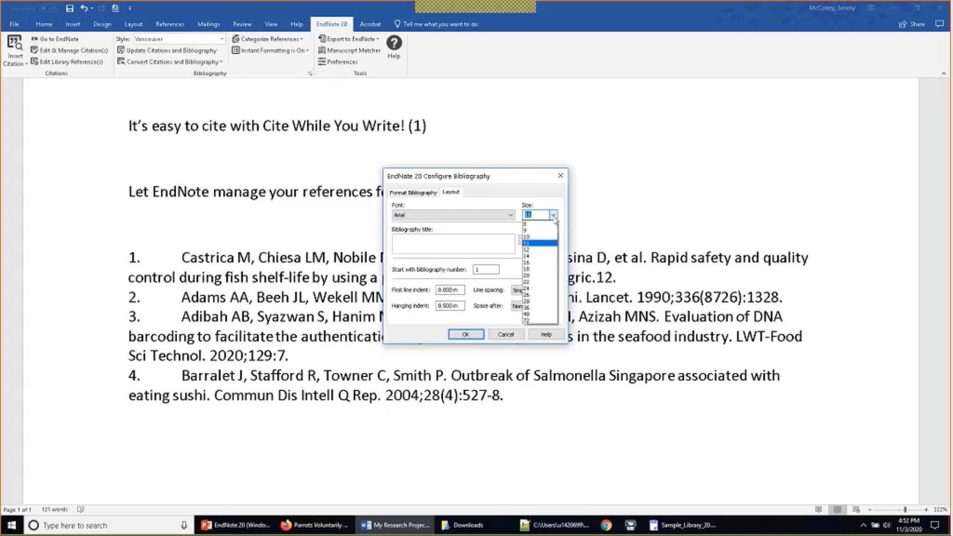
{"action": "left_click", "coordinate": [537, 239]}
Step: Enter "References" as the bibliography title and format it in bold
{"action": "left_click", "coordinate": [464, 242]}
{"action": "type", "text": "Ref"}
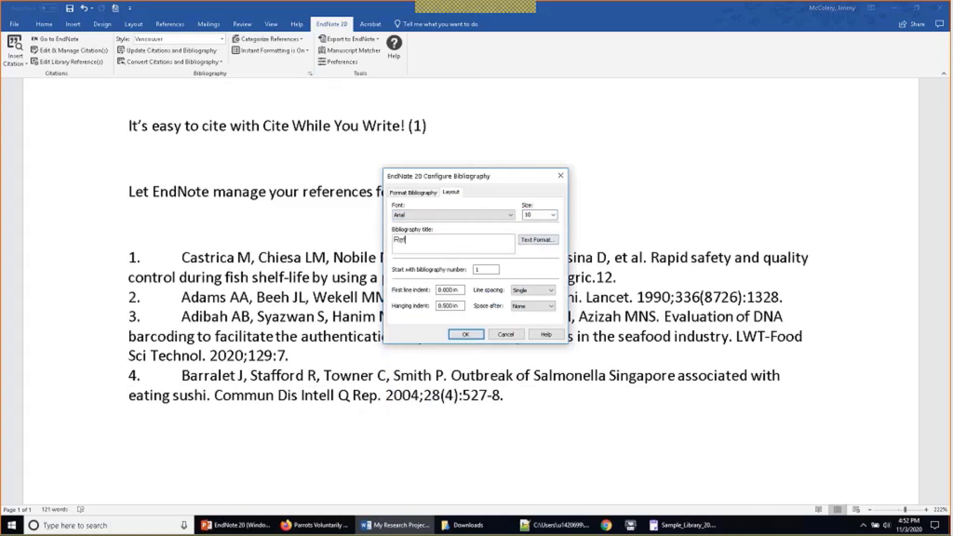
{"action": "type", "text": "erences"}
{"action": "left_click_drag", "start_coordinate": [432, 241], "coordinate": [381, 243]}
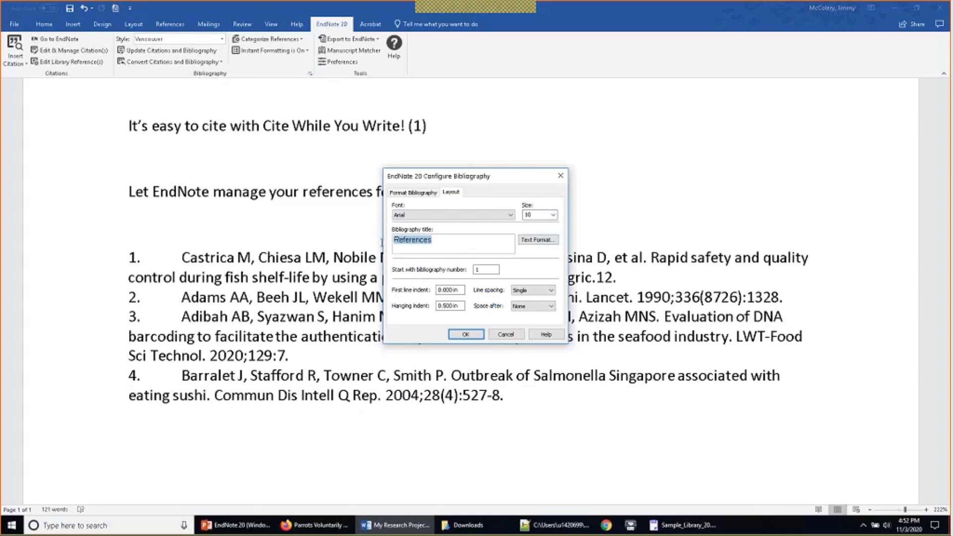
{"action": "left_click", "coordinate": [537, 242]}
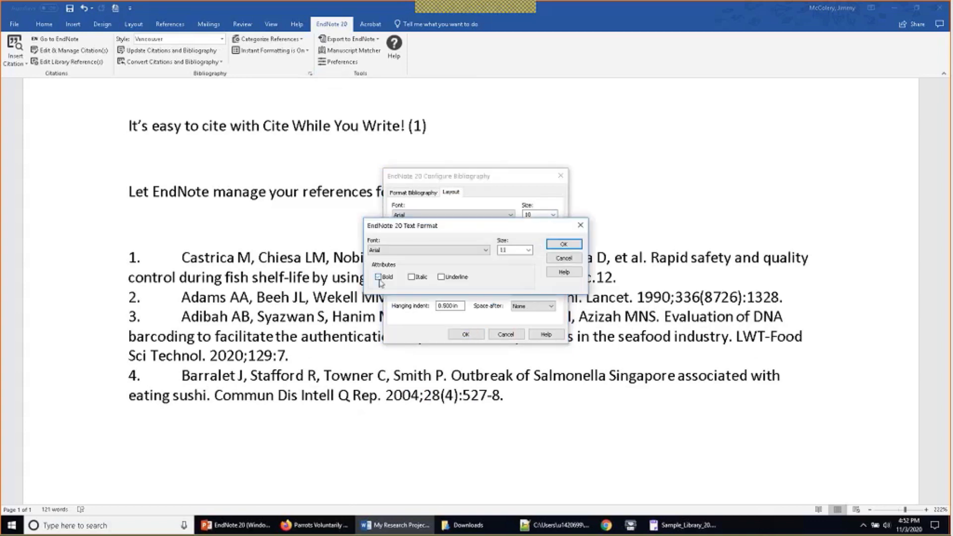
{"action": "left_click", "coordinate": [379, 278]}
{"action": "key", "text": "Return"}
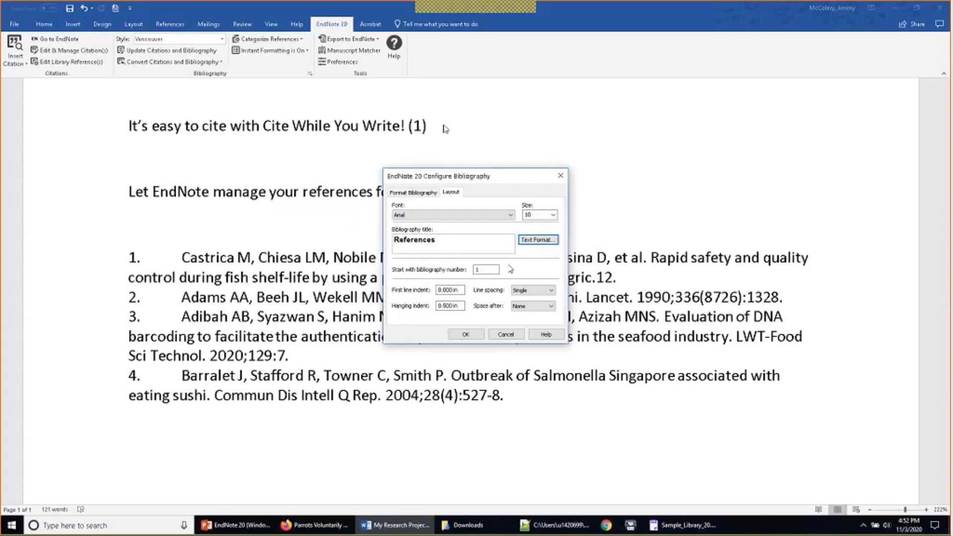
Step: Set the space after bibliography entries to Single and apply the configured style and layout to the document
{"action": "left_click", "coordinate": [492, 270]}
{"action": "double_click", "coordinate": [492, 270]}
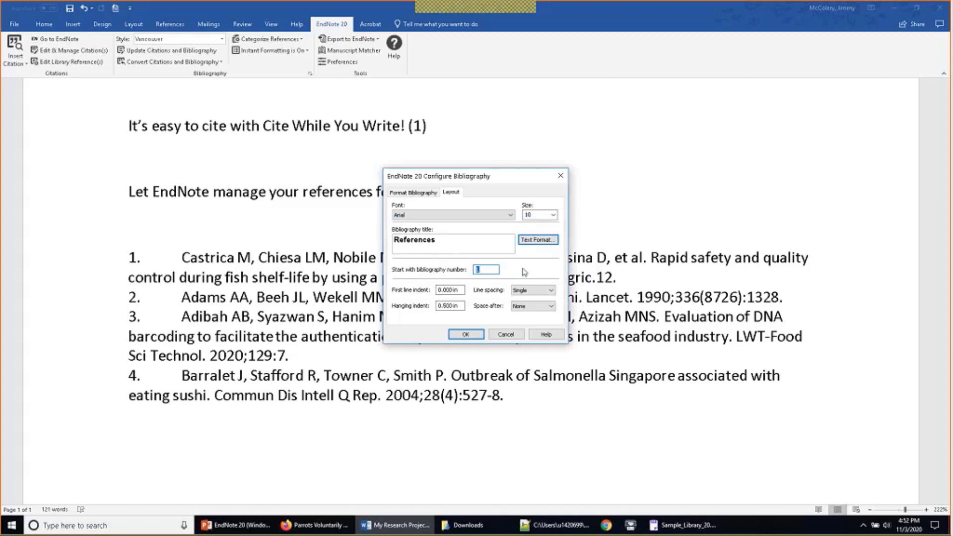
{"action": "left_click", "coordinate": [443, 290]}
{"action": "key", "text": "BackSpace"}
{"action": "type", "text": "0"}
{"action": "left_click", "coordinate": [550, 290]}
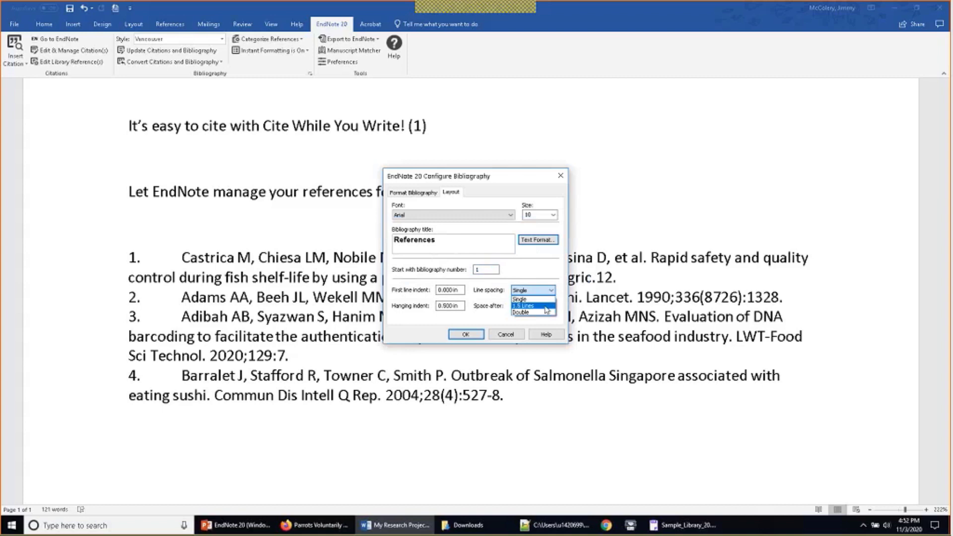
{"action": "left_click", "coordinate": [504, 297]}
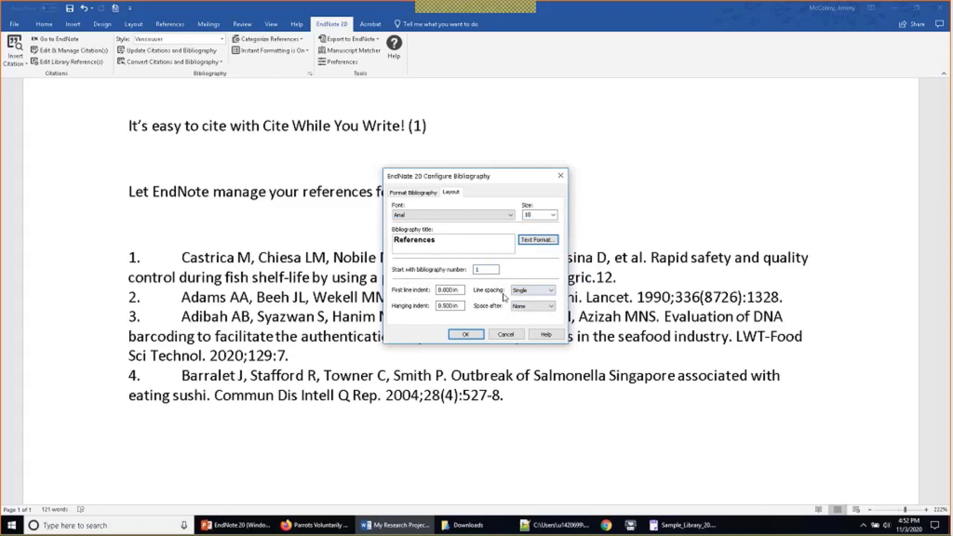
{"action": "left_click", "coordinate": [531, 307]}
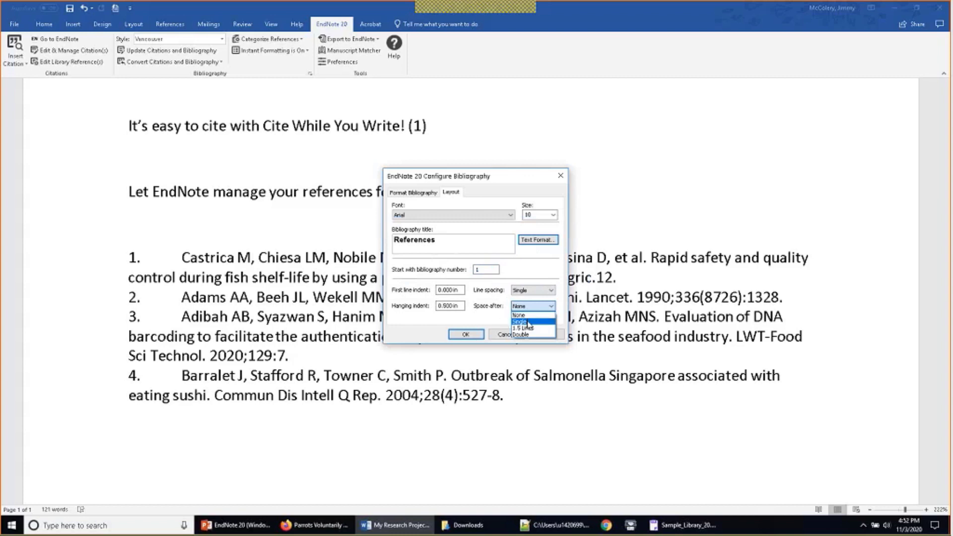
{"action": "left_click", "coordinate": [528, 322]}
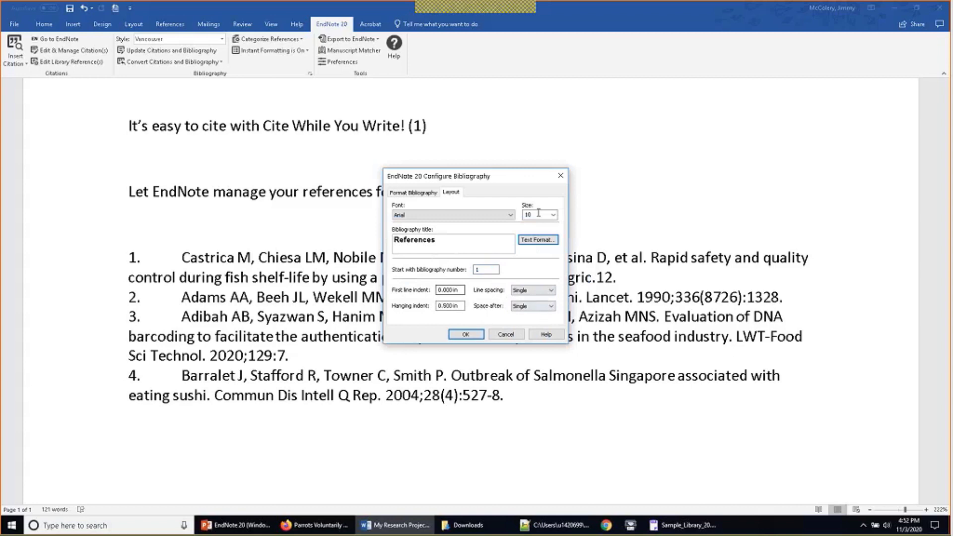
{"action": "left_click", "coordinate": [466, 334]}
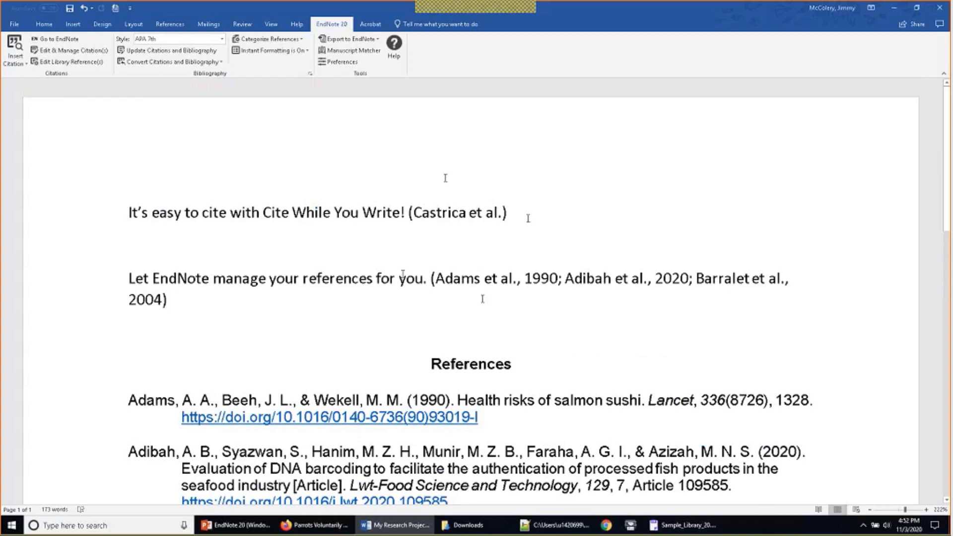
Step: Review the reformatted citations and reference list, and check the bibliography layout settings without changing them
{"action": "scroll", "coordinate": [402, 308], "scroll_direction": "down", "scroll_amount": 2}
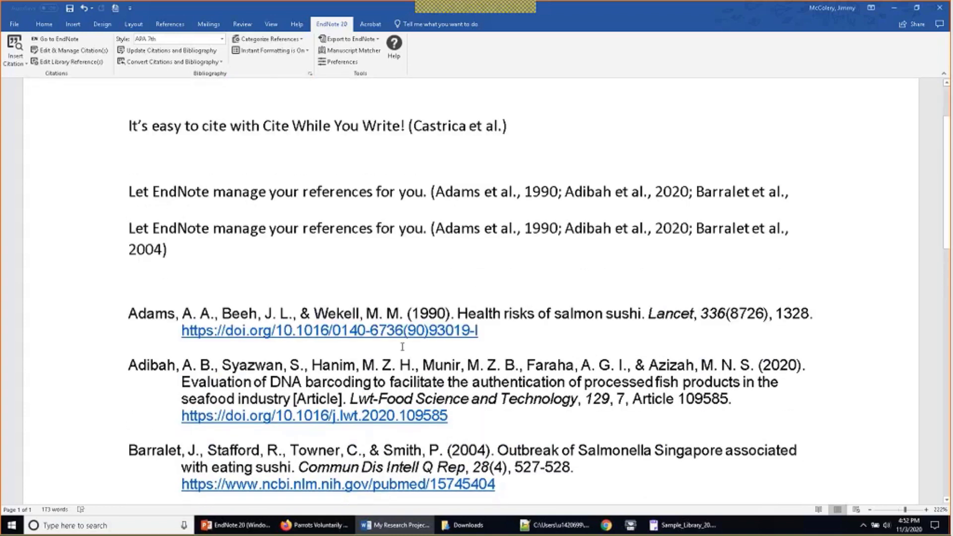
{"action": "scroll", "coordinate": [402, 346], "scroll_direction": "down", "scroll_amount": 2}
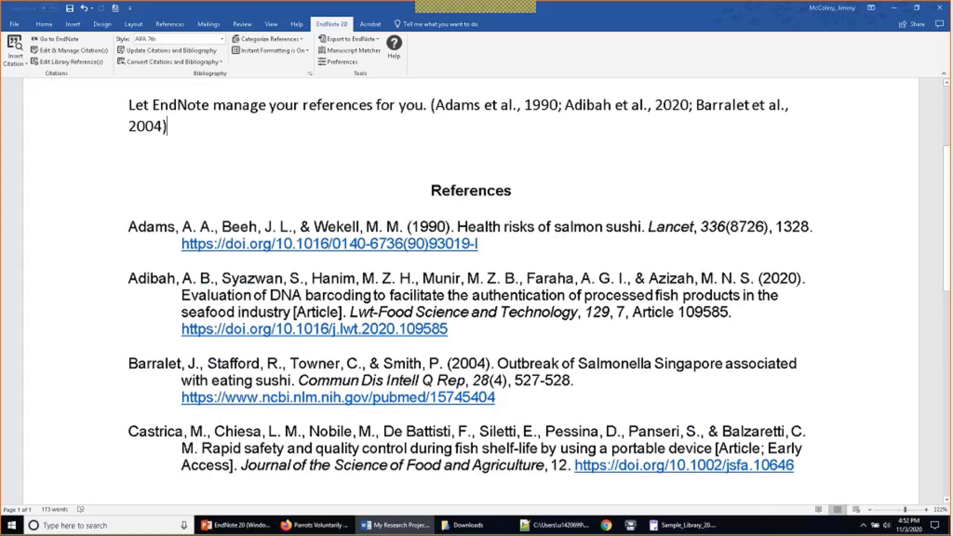
{"action": "scroll", "coordinate": [310, 114], "scroll_direction": "up", "scroll_amount": 3}
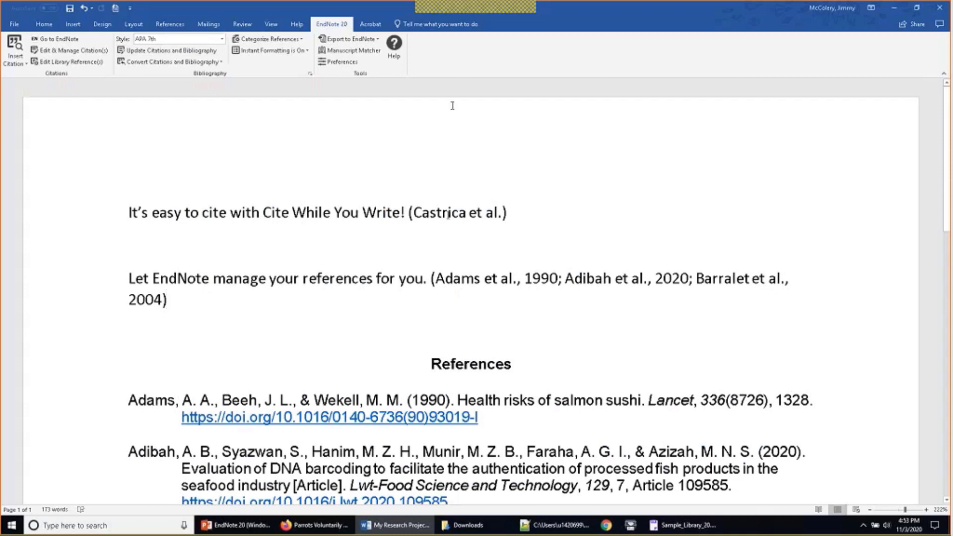
{"action": "left_click", "coordinate": [310, 74]}
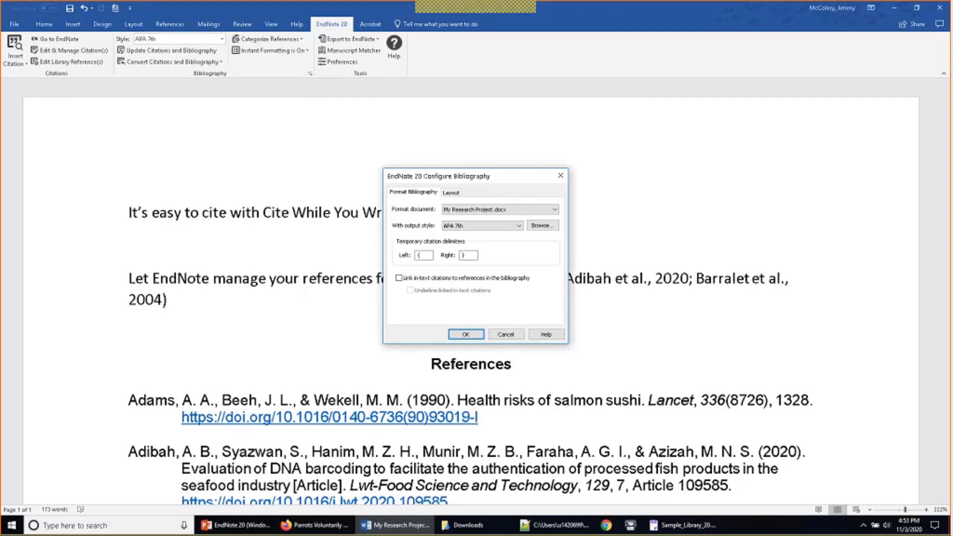
{"action": "left_click", "coordinate": [454, 195]}
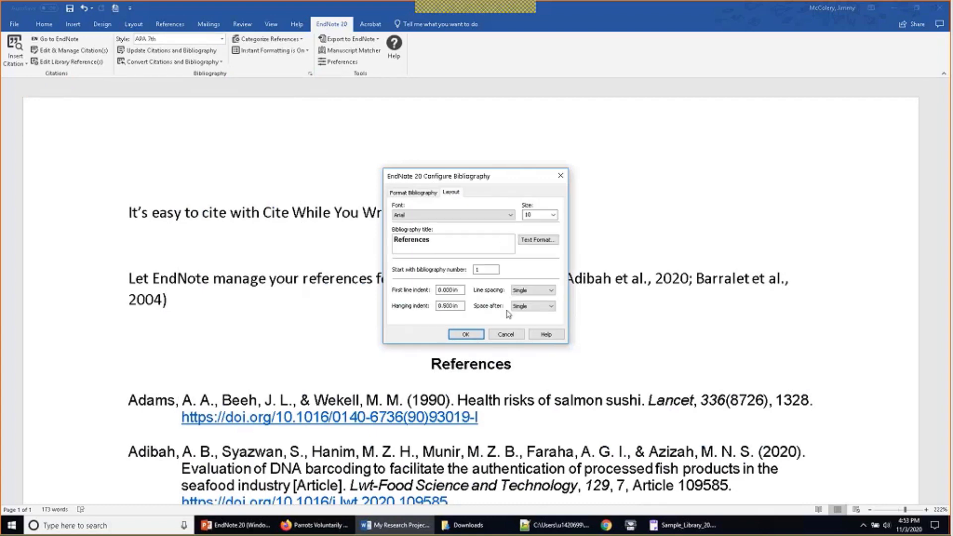
{"action": "left_click", "coordinate": [512, 338]}
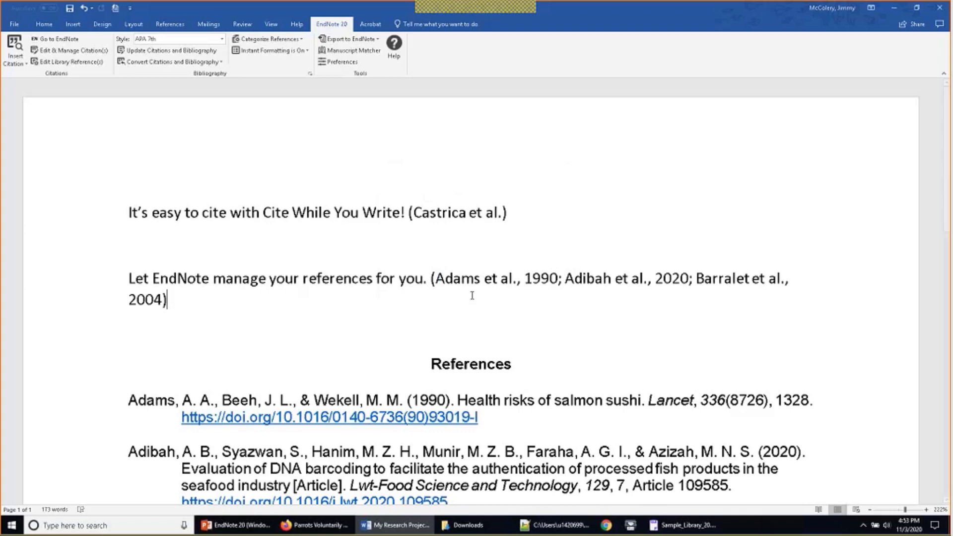
Step: Select the three-reference citation, open it for citation editing and go through its 1990, 2020 and 2004 references, ending on the 1990 one
{"action": "left_click", "coordinate": [439, 277]}
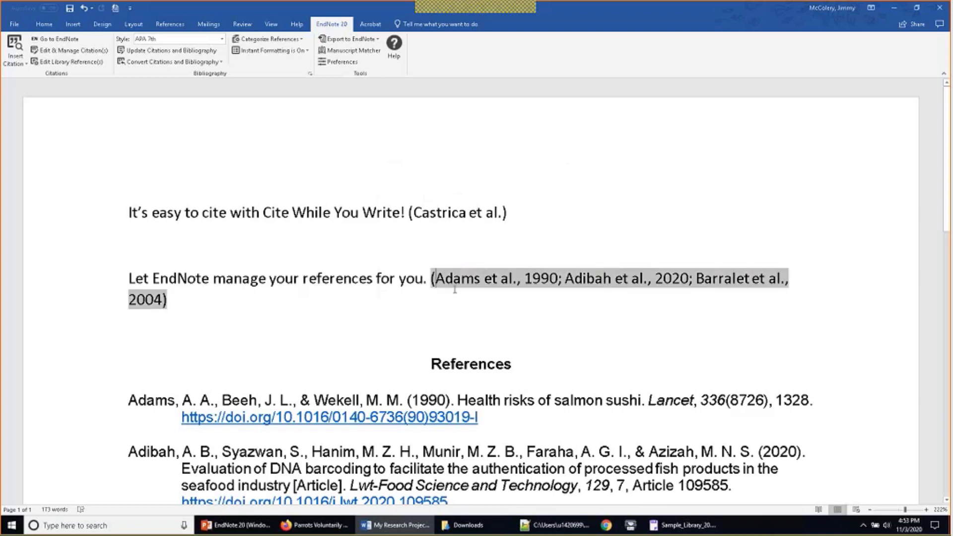
{"action": "left_click_drag", "start_coordinate": [450, 300], "coordinate": [432, 279]}
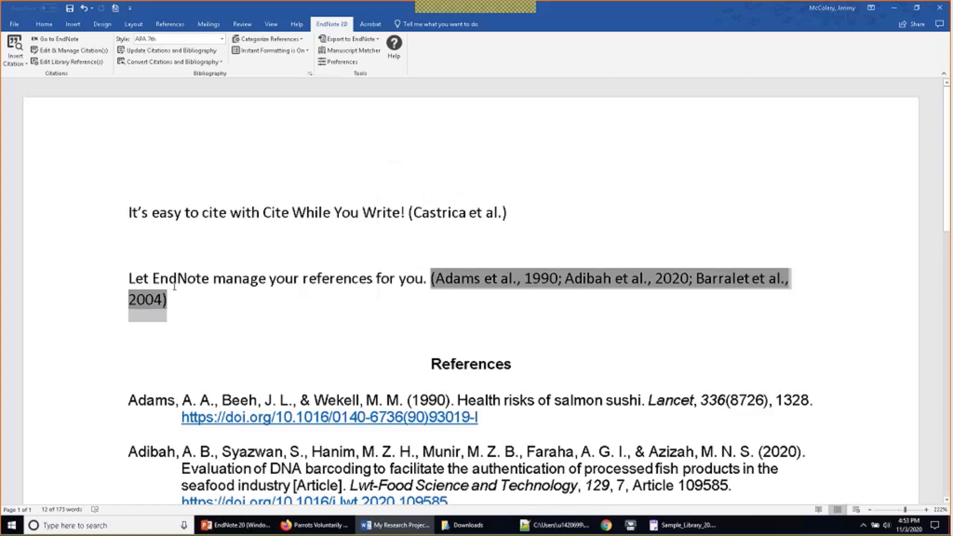
{"action": "left_click", "coordinate": [74, 50]}
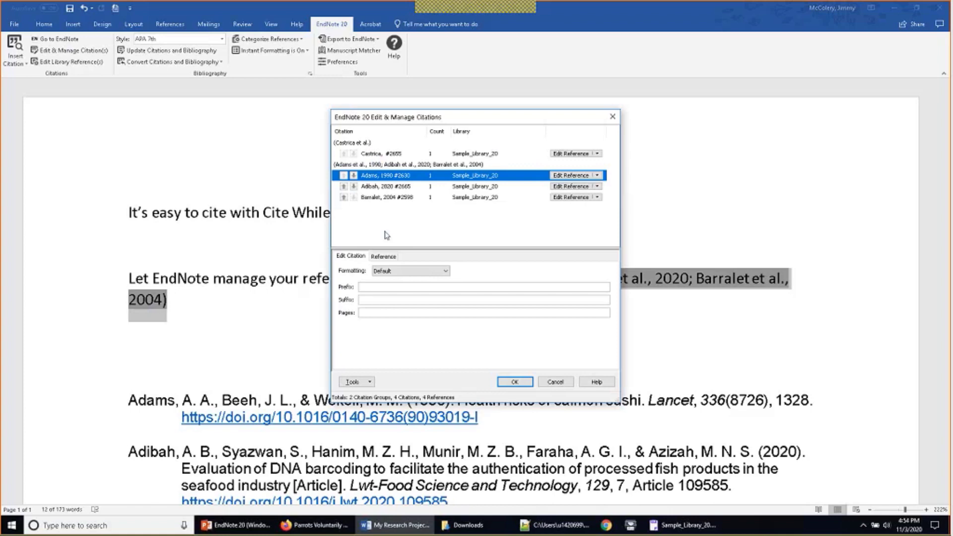
{"action": "left_click", "coordinate": [385, 187]}
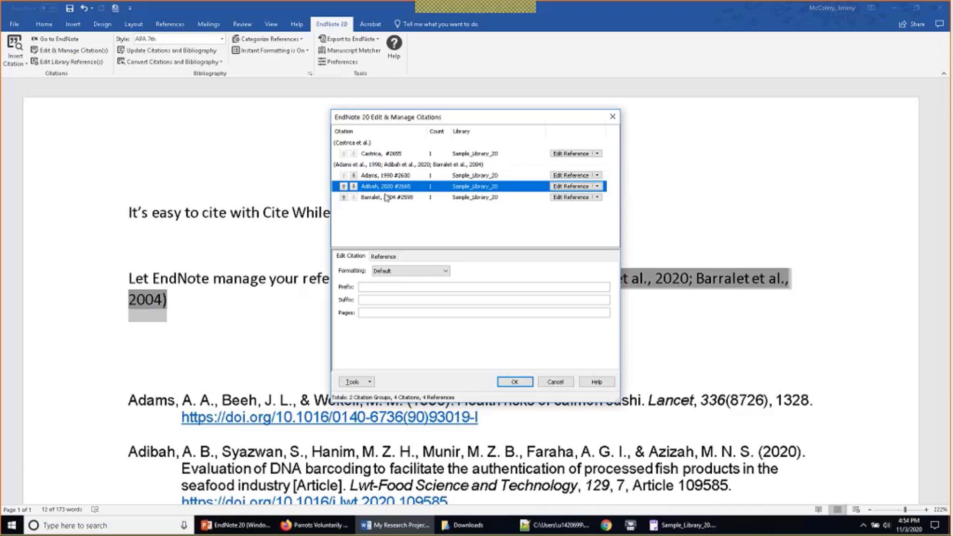
{"action": "key", "text": "Up"}
{"action": "key", "text": "Down"}
{"action": "key", "text": "Down"}
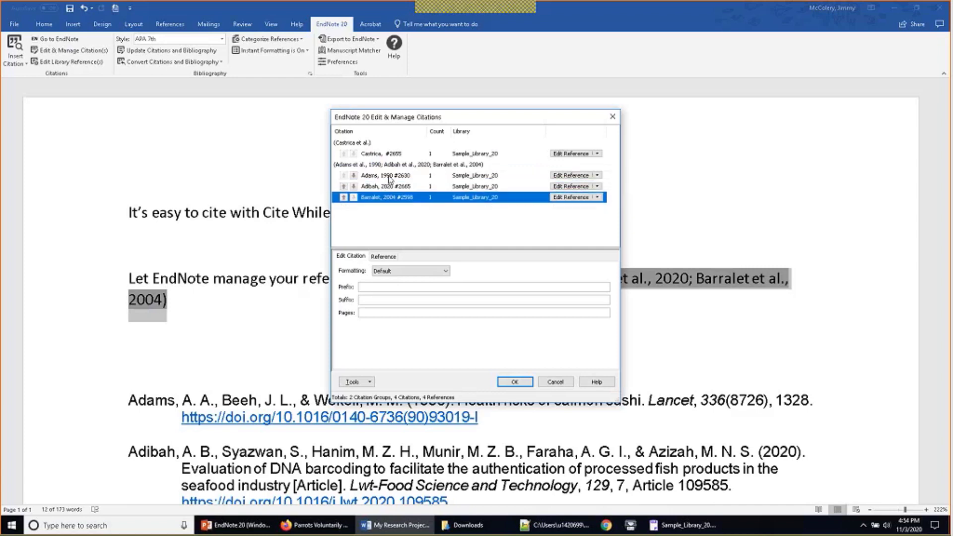
{"action": "left_click", "coordinate": [390, 180]}
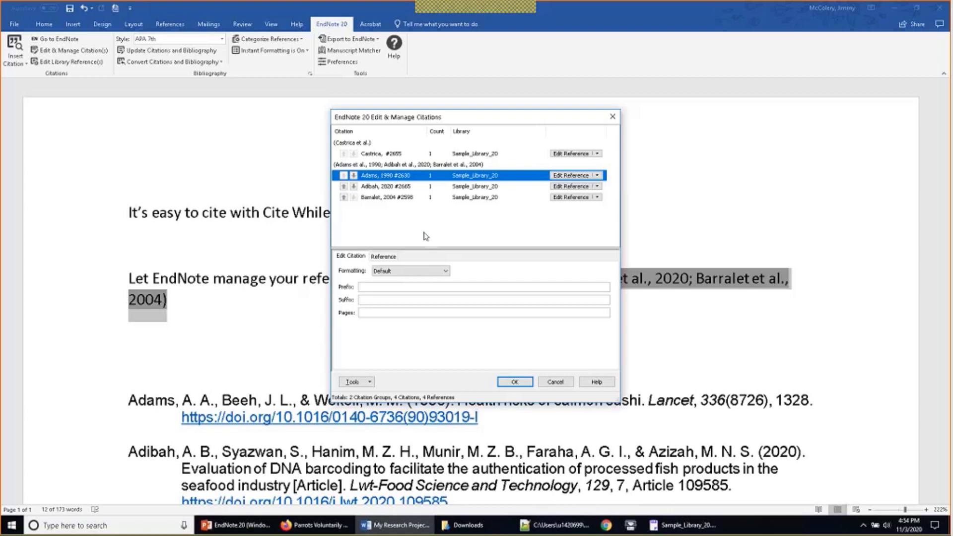
Step: Format the 1990 reference in the three-reference citation as Exclude Author and give it the prefix "see also:"
{"action": "left_click", "coordinate": [447, 271]}
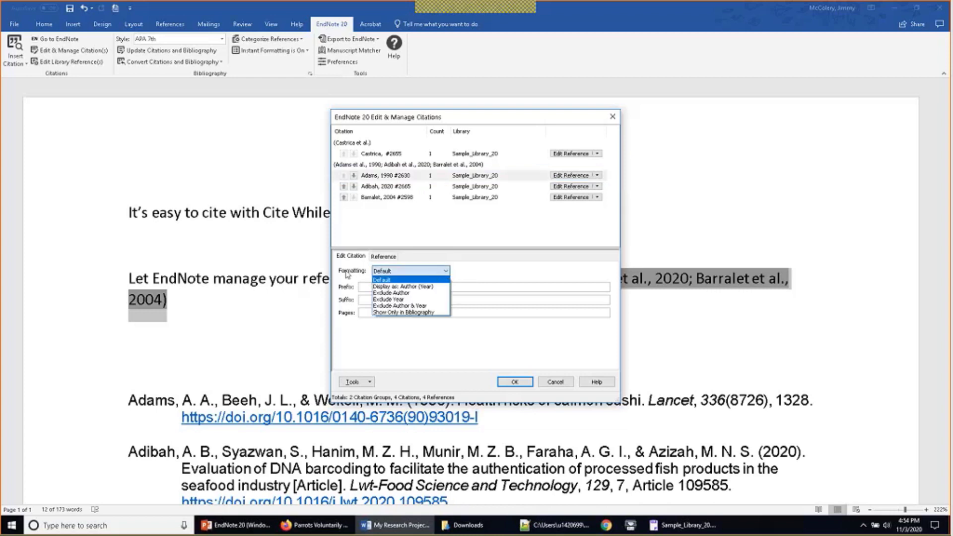
{"action": "left_click", "coordinate": [446, 293]}
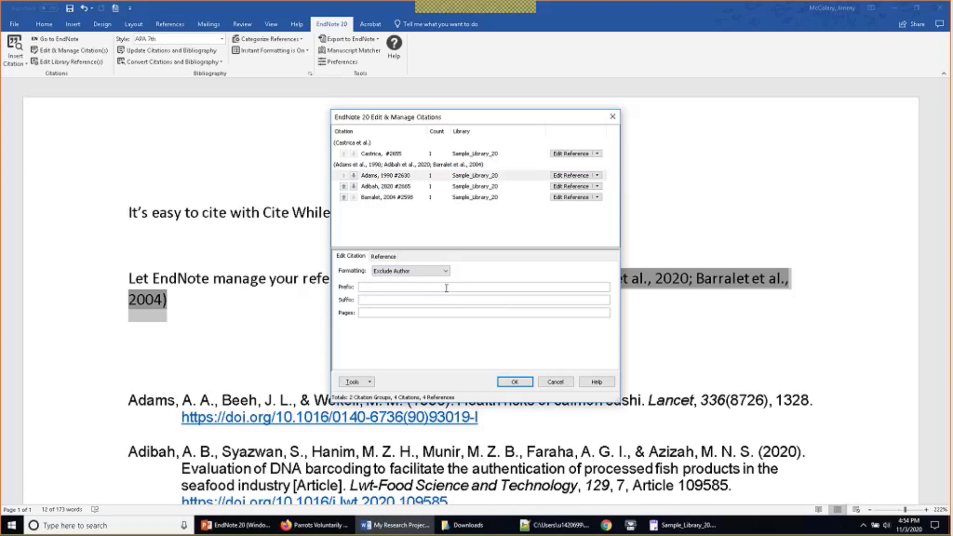
{"action": "left_click", "coordinate": [446, 288]}
{"action": "type", "text": "see also:"}
Step: Set the 1990 reference's cited pages to 25-27 and apply the citation changes to the document
{"action": "left_click", "coordinate": [377, 299]}
{"action": "left_click", "coordinate": [393, 313]}
{"action": "type", "text": "25"}
{"action": "double_click", "coordinate": [366, 314]}
{"action": "key", "text": "BackSpace"}
{"action": "type", "text": "25"}
{"action": "type", "text": "-27"}
{"action": "left_click", "coordinate": [514, 382]}
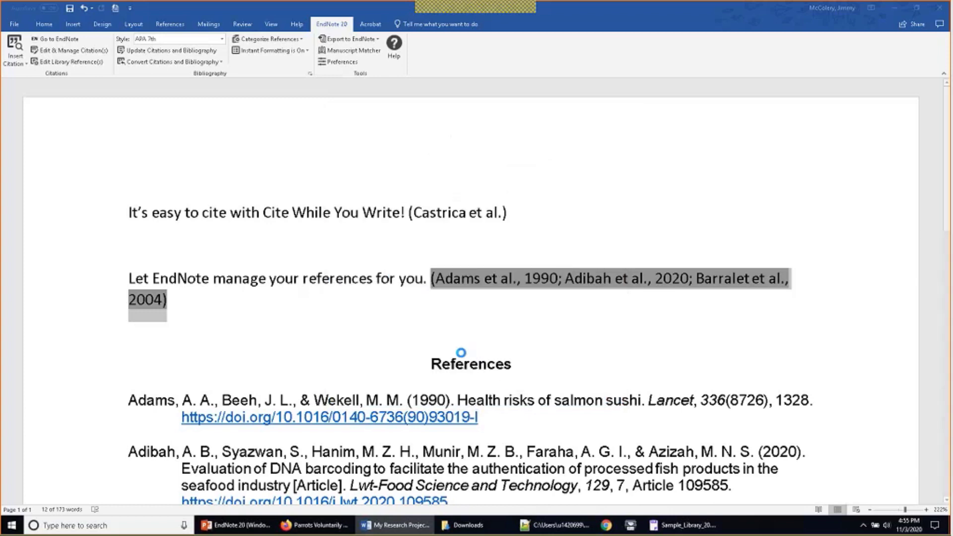
{"action": "left_click", "coordinate": [491, 309]}
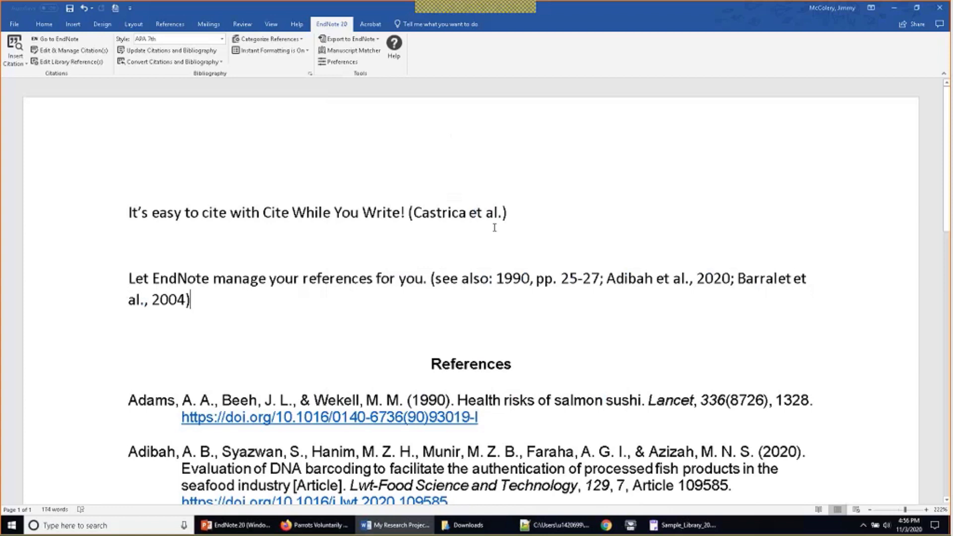
Step: Remove the citation after "It's easy to cite with Cite While You Write!" through citation management and check the updated text and reference list
{"action": "left_click_drag", "start_coordinate": [525, 214], "coordinate": [404, 223]}
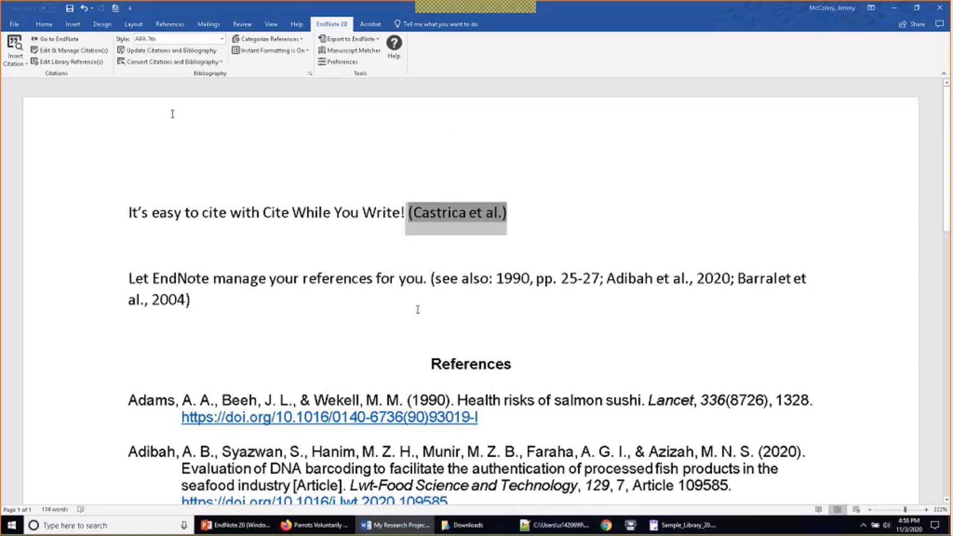
{"action": "left_click", "coordinate": [85, 51]}
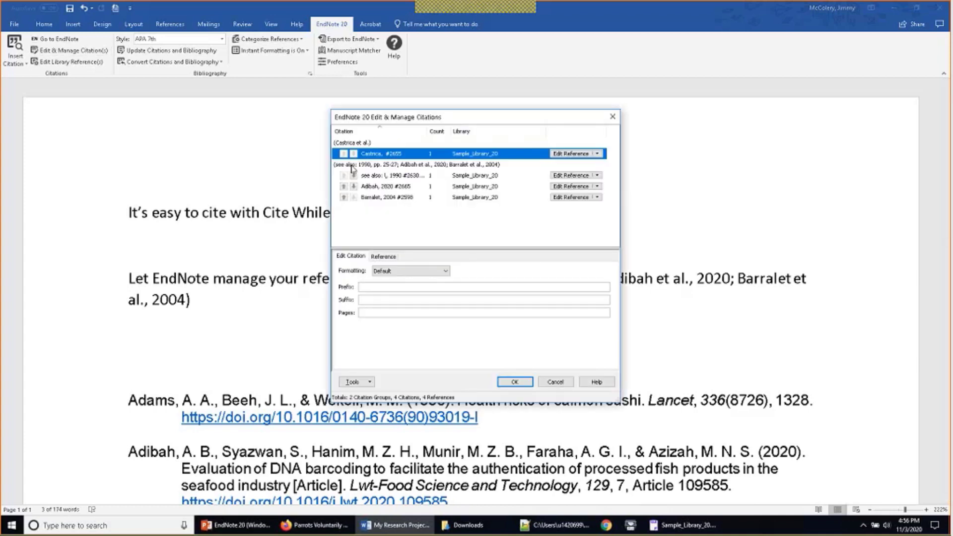
{"action": "left_click", "coordinate": [598, 155]}
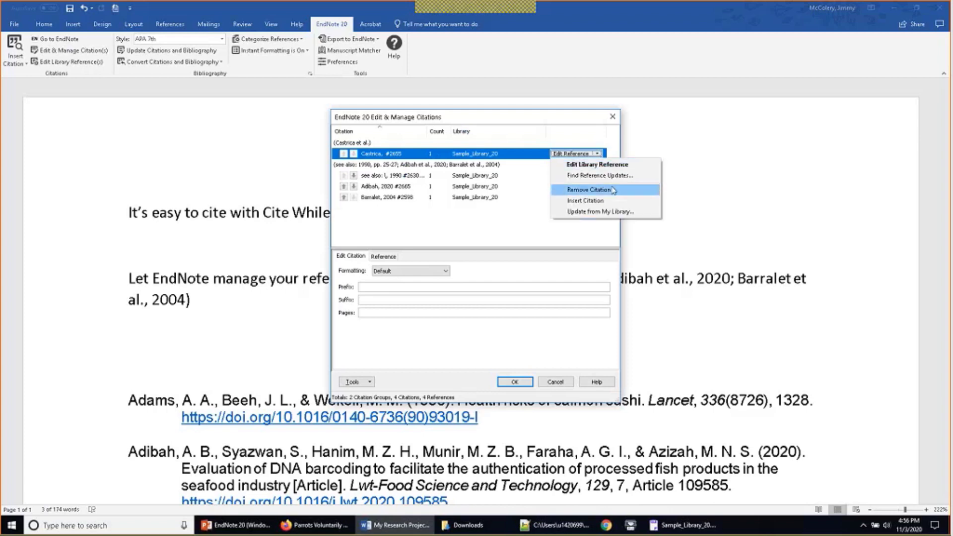
{"action": "left_click", "coordinate": [588, 189]}
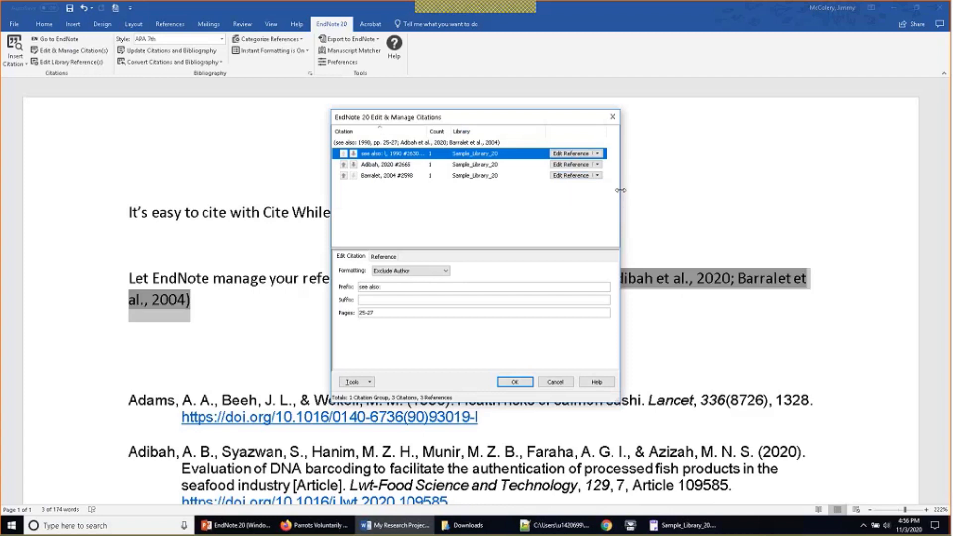
{"action": "left_click", "coordinate": [515, 382]}
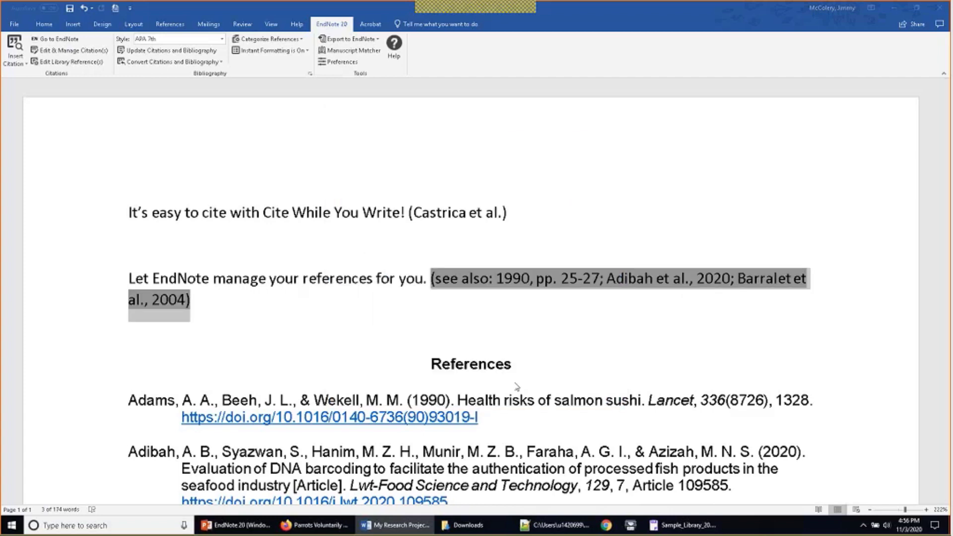
{"action": "scroll", "coordinate": [516, 268], "scroll_direction": "down", "scroll_amount": 3}
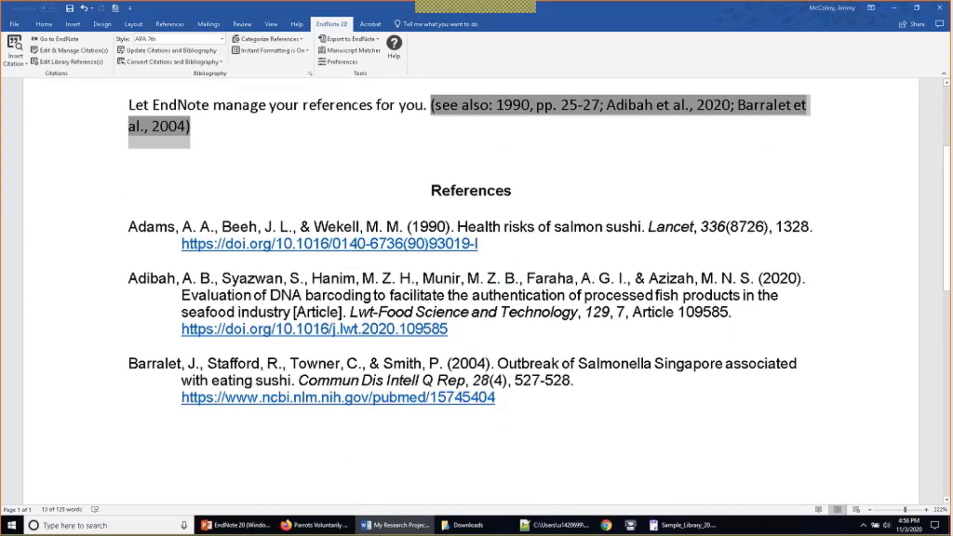
{"action": "left_click", "coordinate": [553, 155]}
{"action": "scroll", "coordinate": [506, 190], "scroll_direction": "up", "scroll_amount": 3}
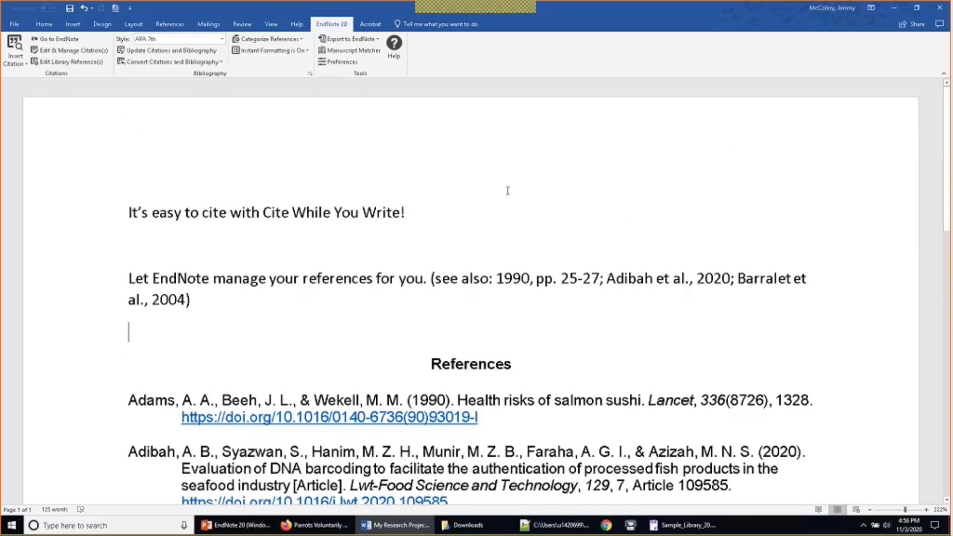
{"action": "left_click", "coordinate": [446, 295]}
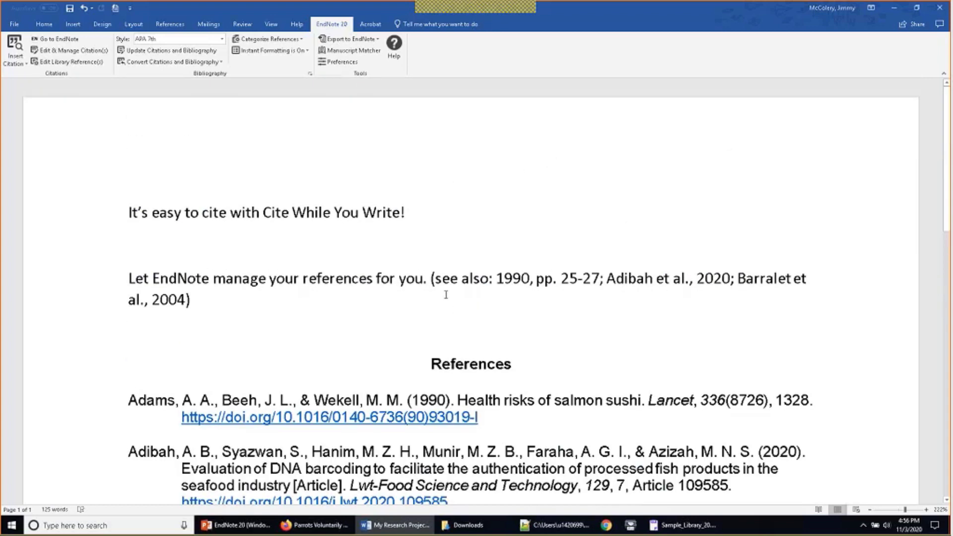